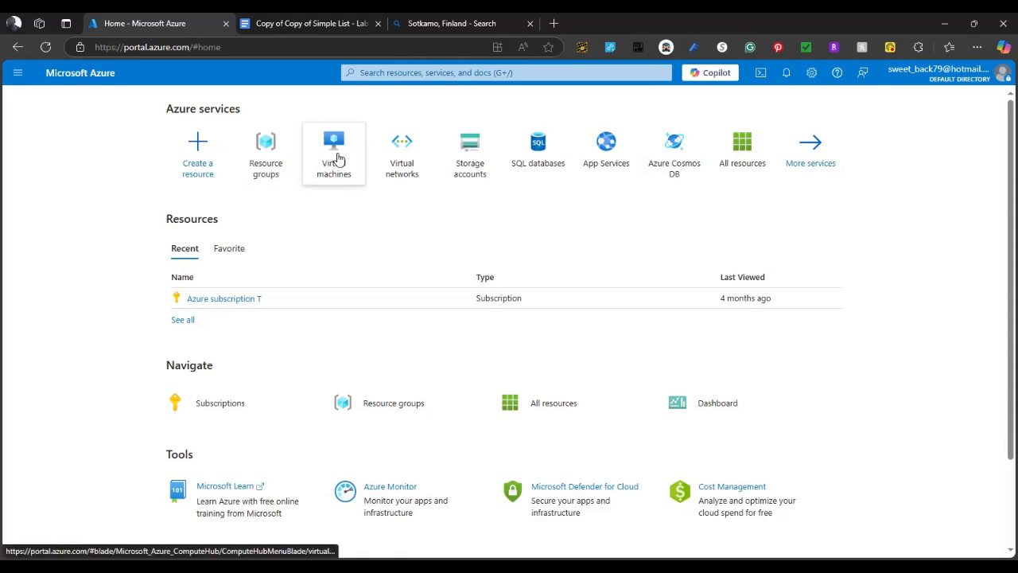
From the Virtual machines list, start creating a new Azure virtual machine
mouse_move(339, 159)
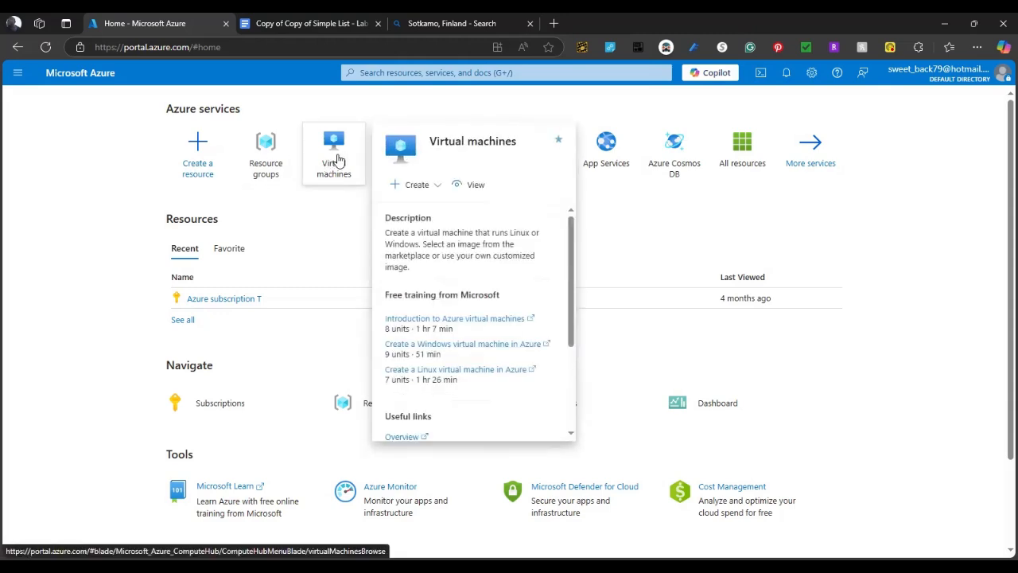
left_click(335, 160)
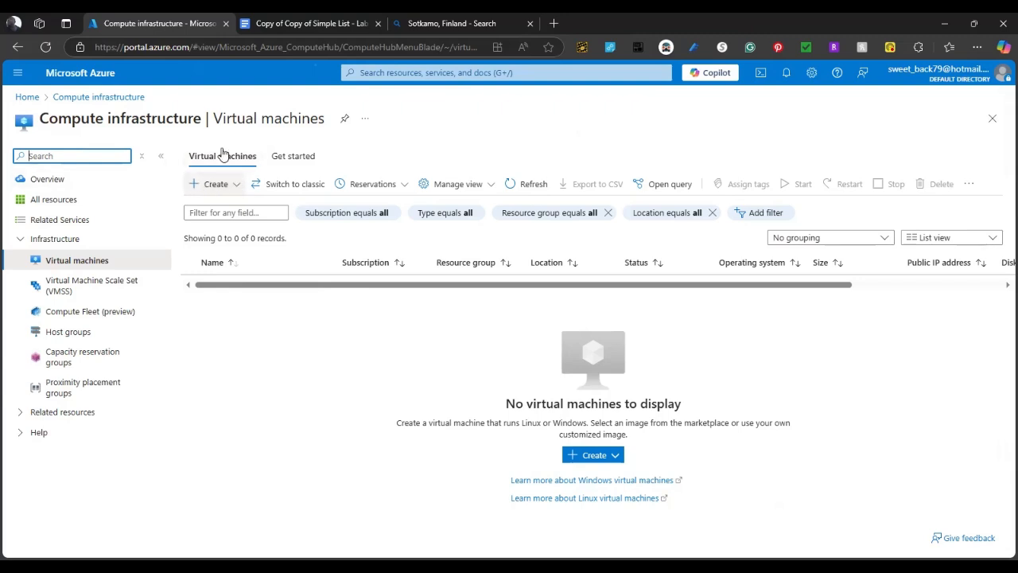
left_click(211, 185)
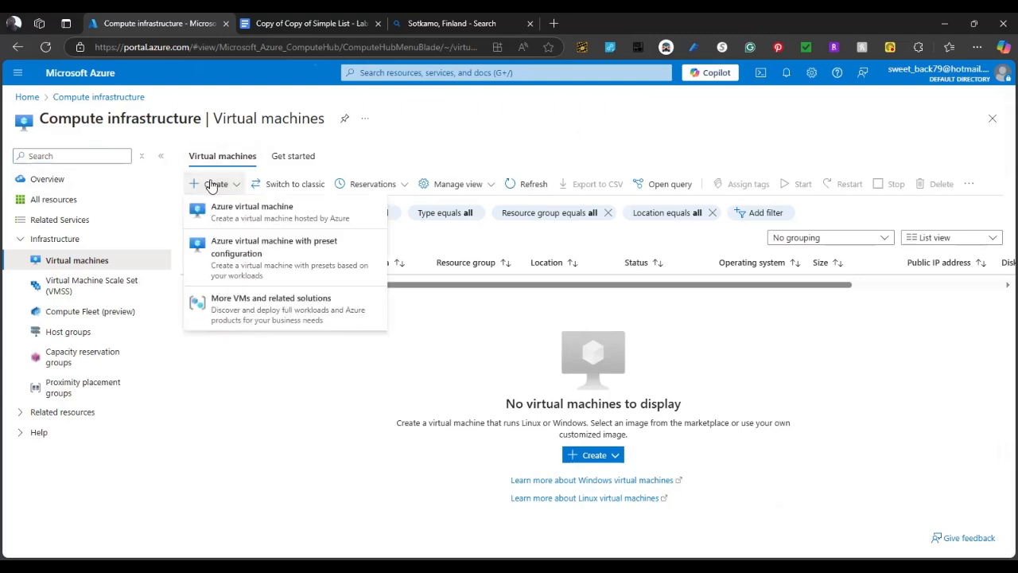
left_click(246, 213)
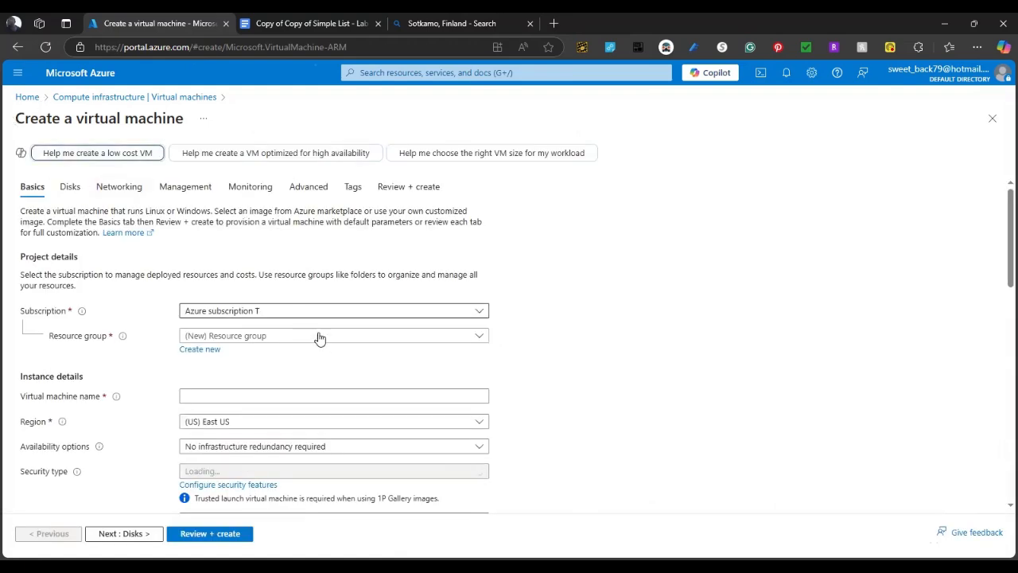
Create a new resource group named OsTicket for the VM
left_click(268, 337)
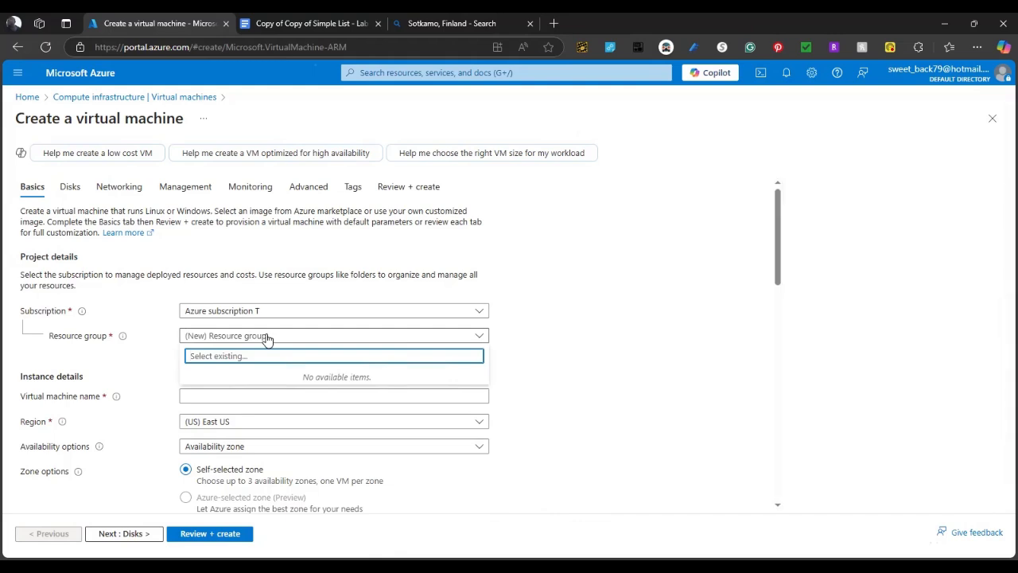
type("Os")
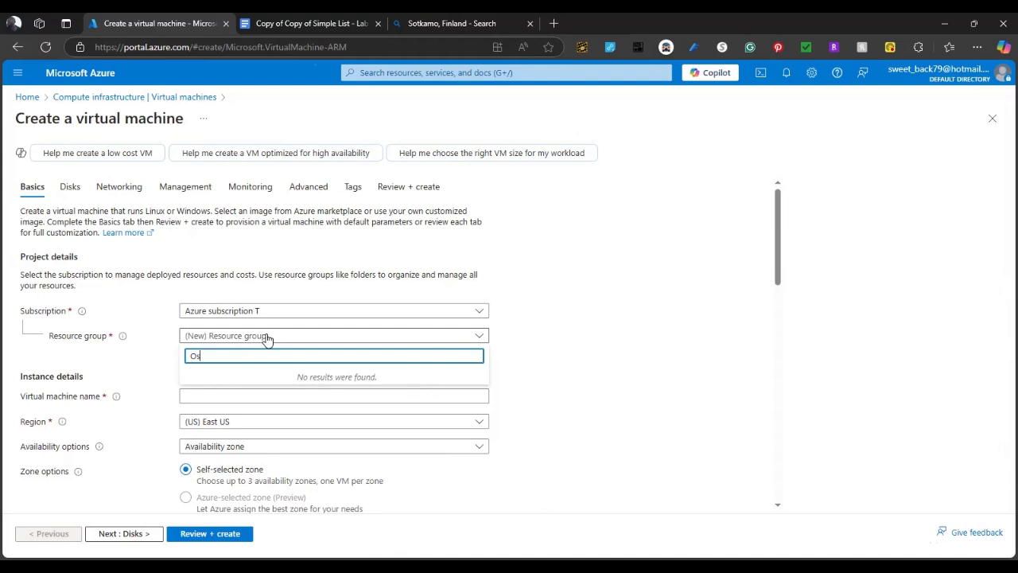
type("Ticket")
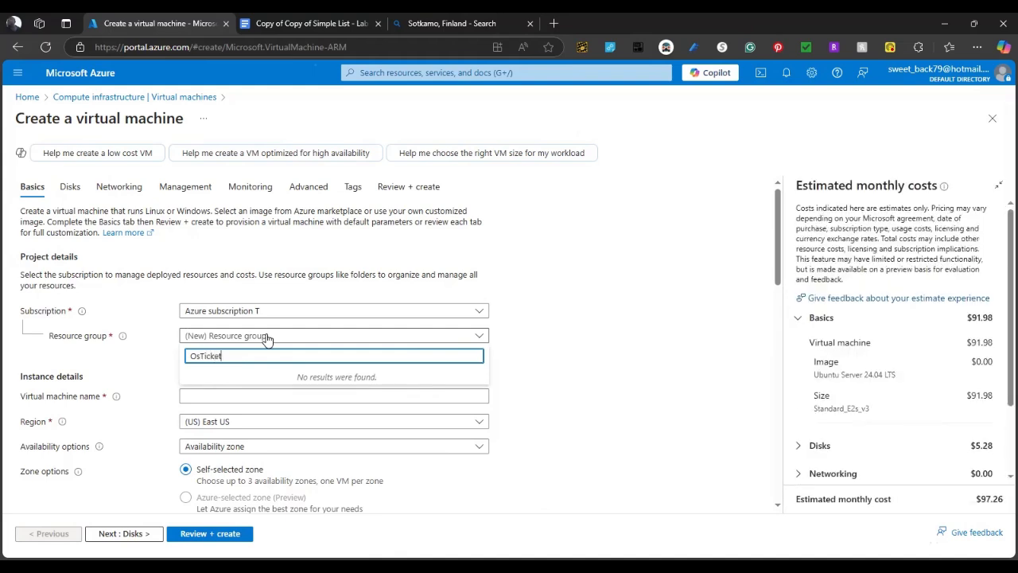
key("BackSpace")
key("BackSpace")
key("BackSpace")
key("BackSpace")
key("BackSpace")
key("BackSpace")
key("BackSpace")
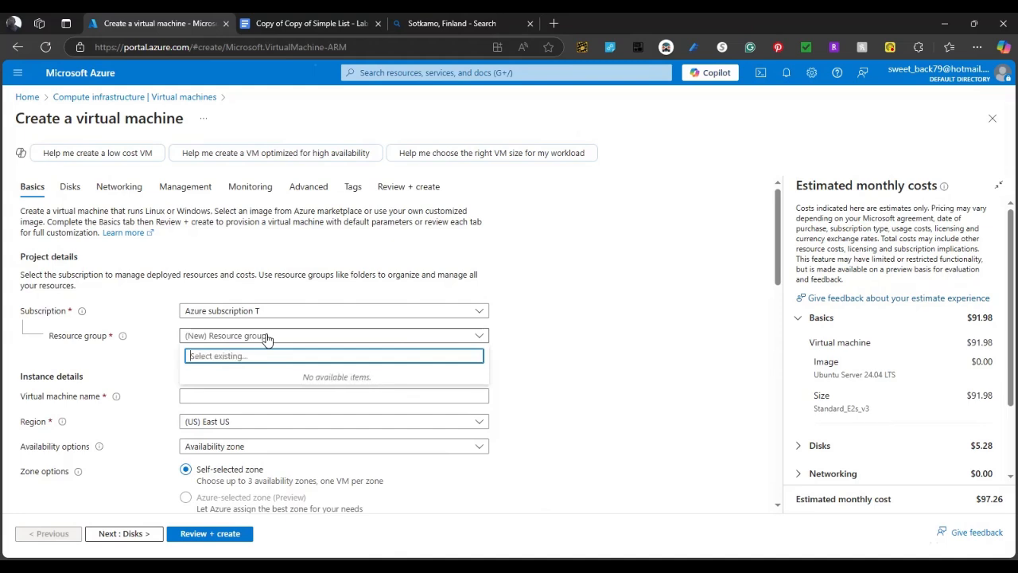
left_click(468, 337)
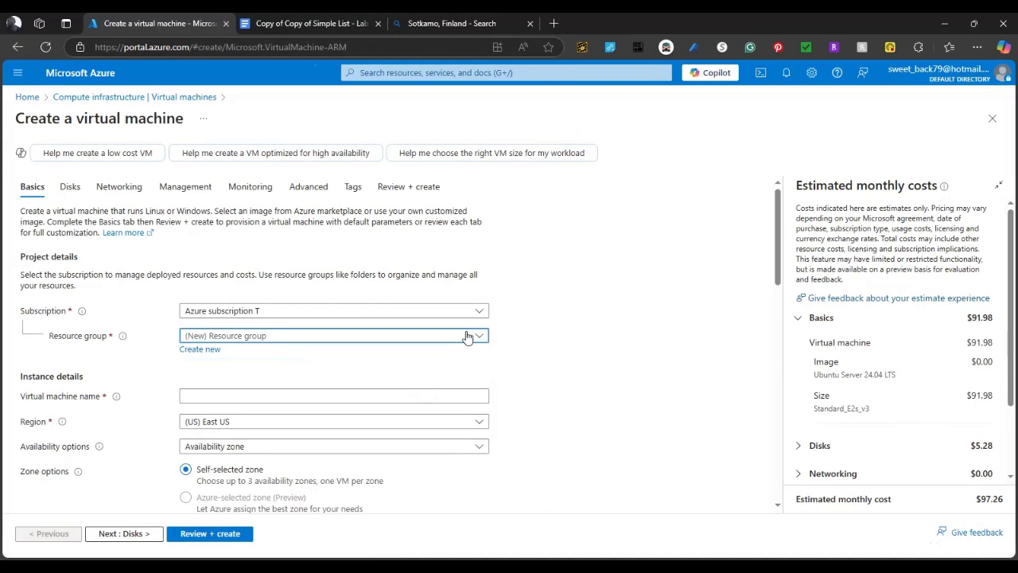
left_click(199, 350)
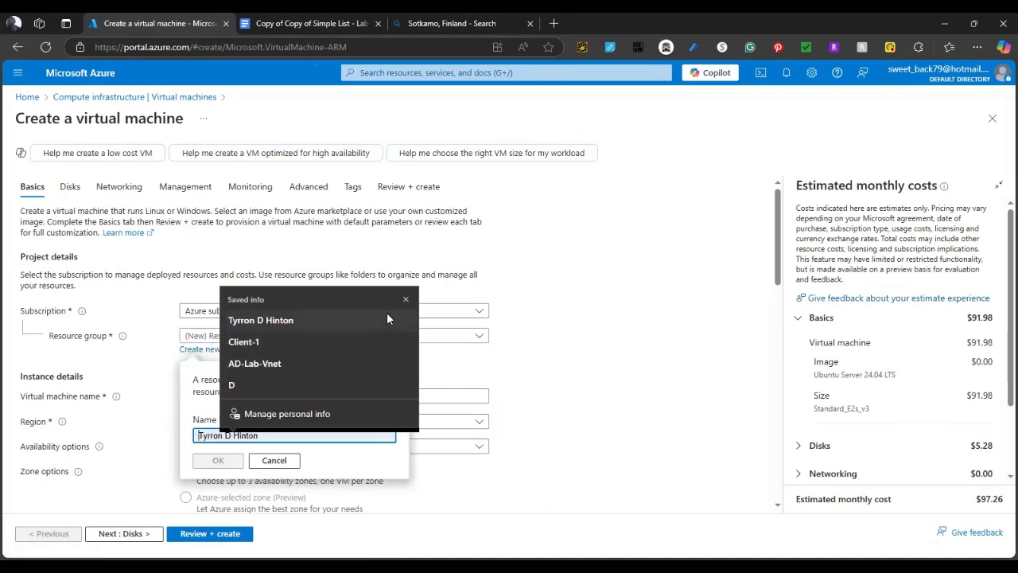
left_click(406, 299)
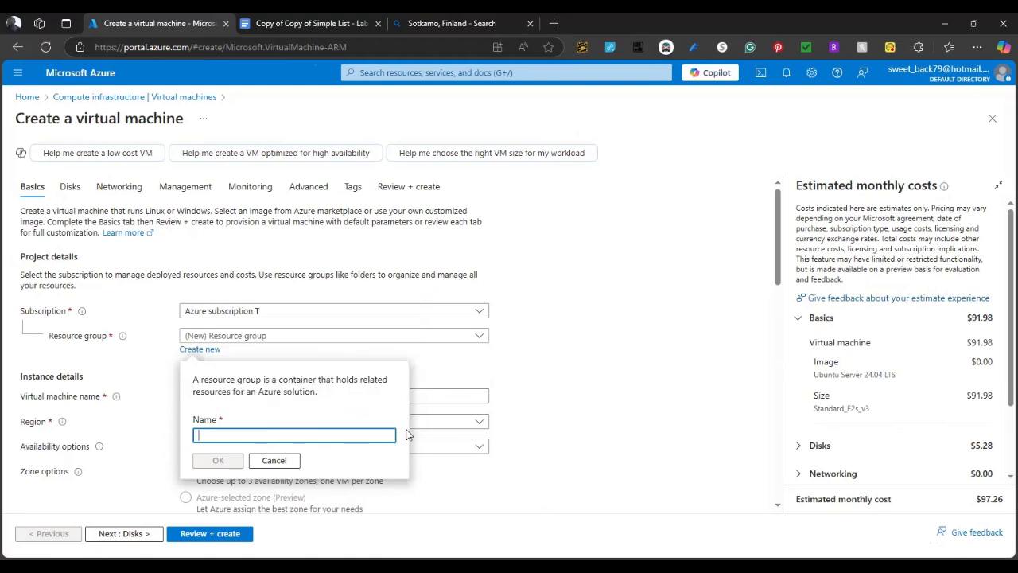
type("Os")
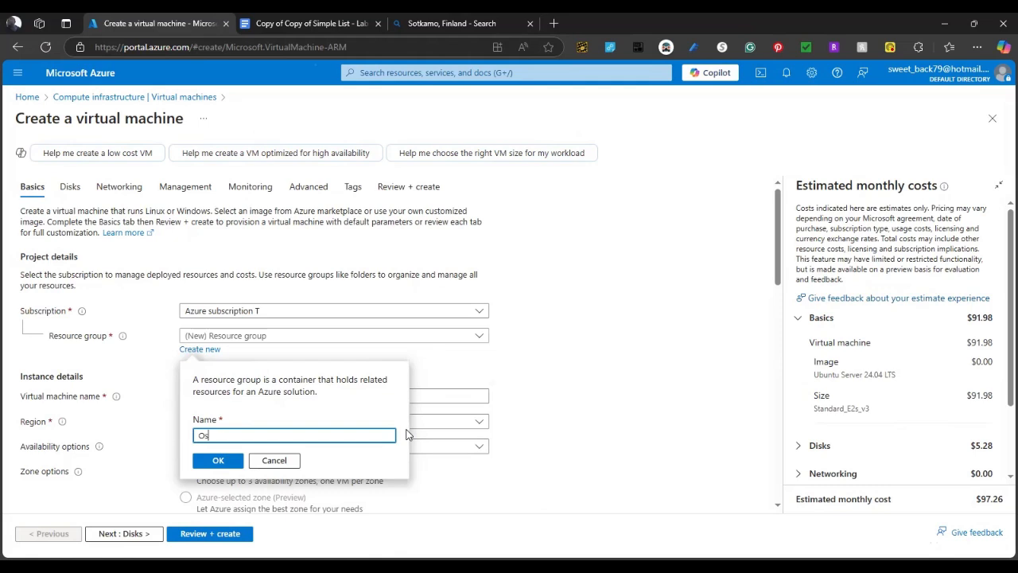
type("Ticke")
type("t")
left_click(224, 460)
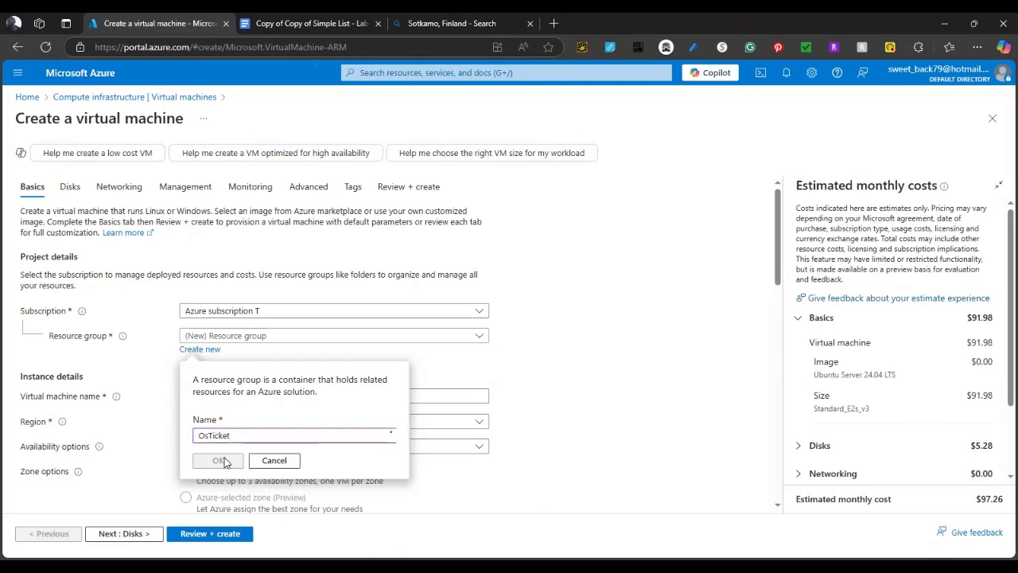
Enter osticket-vm as the virtual machine name
left_click(255, 395)
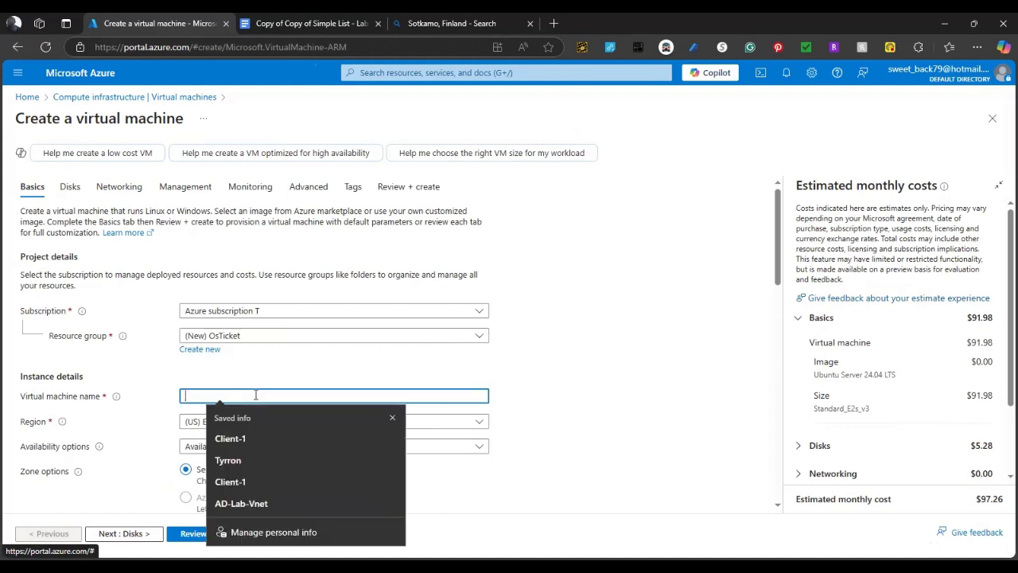
left_click(392, 420)
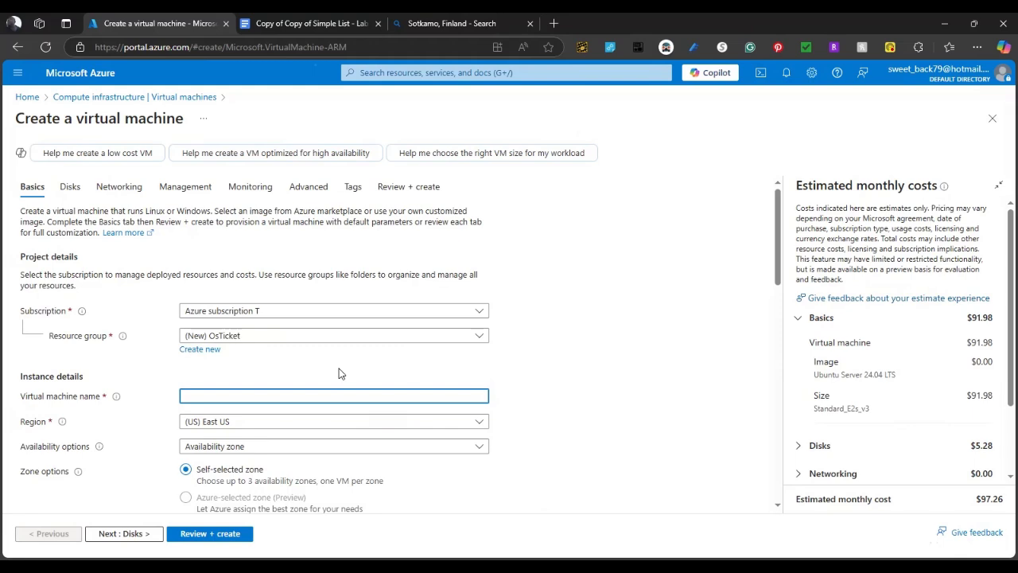
type("osticket-vm")
Keep availability Zone 1 and select the Windows 10 Pro, version 22H2 image
scroll(475, 468, "down", 1)
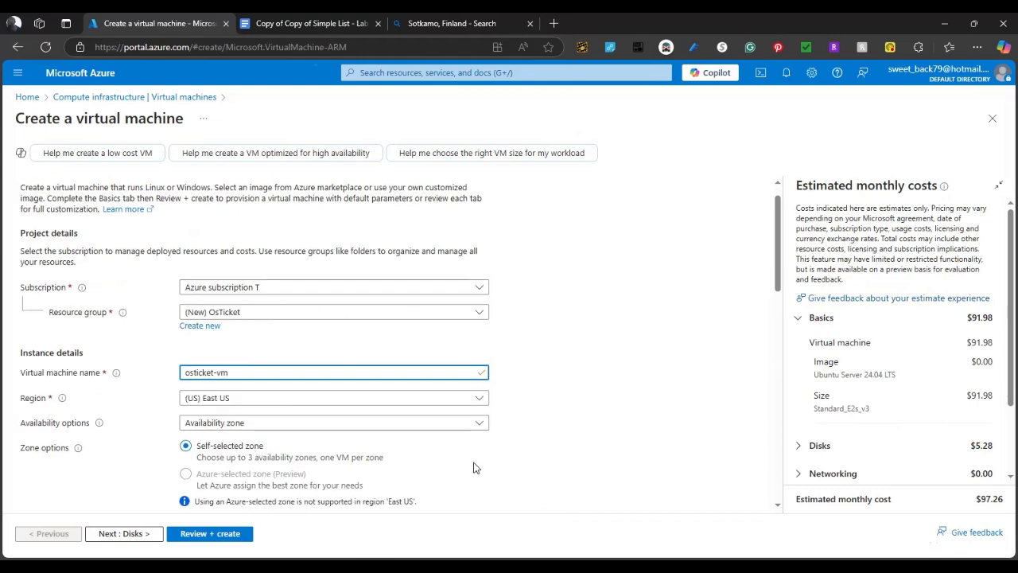
scroll(163, 363, "down", 1)
scroll(228, 289, "down", 2)
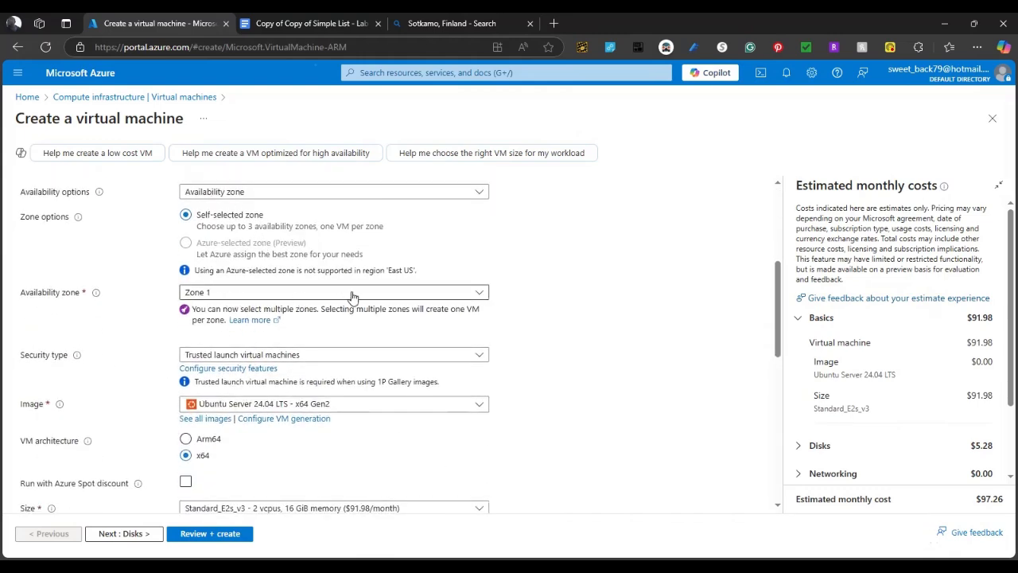
left_click(480, 294)
left_click(481, 293)
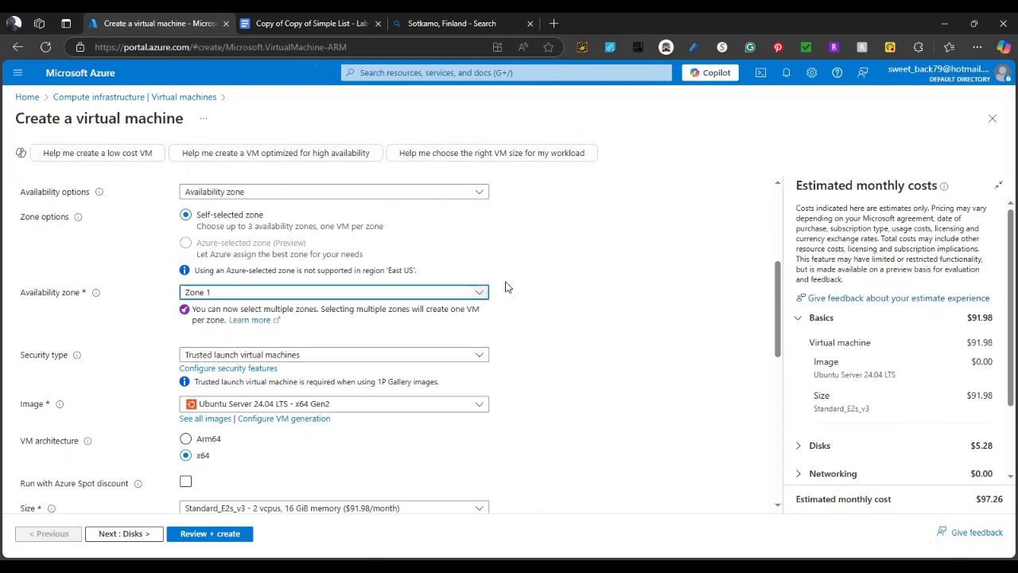
scroll(367, 279, "up", 1)
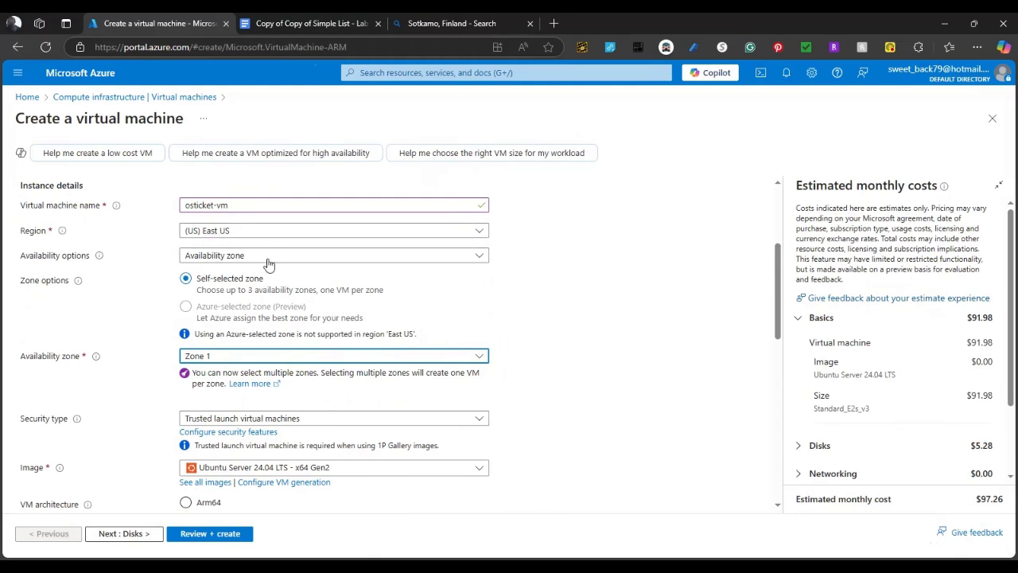
scroll(353, 288, "down", 3)
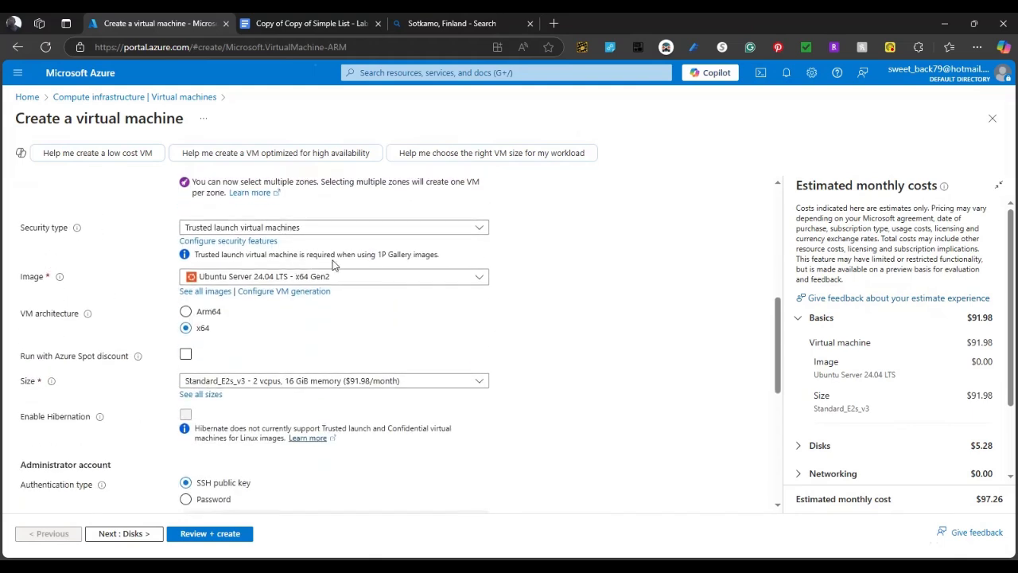
left_click(475, 280)
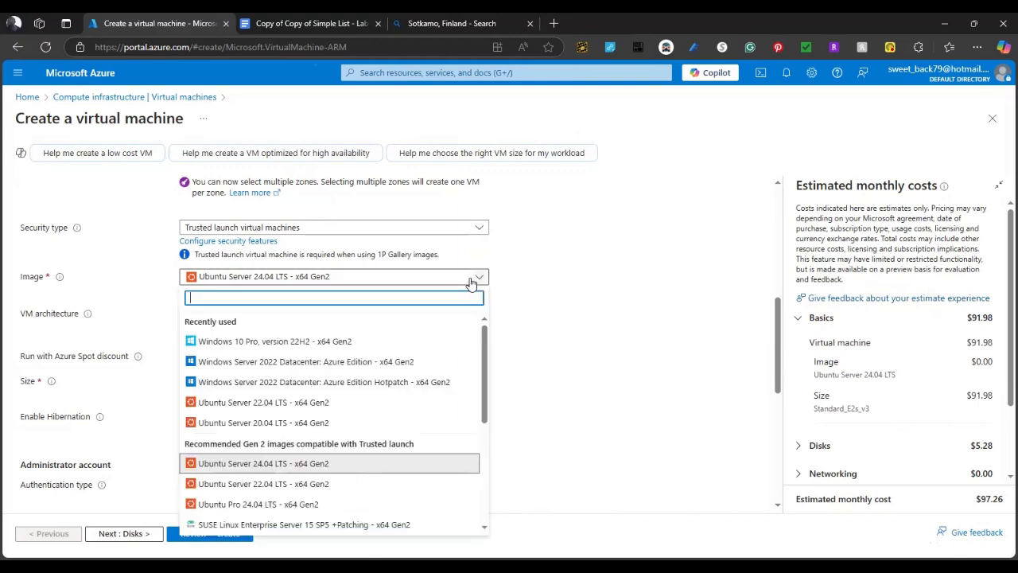
left_click(274, 343)
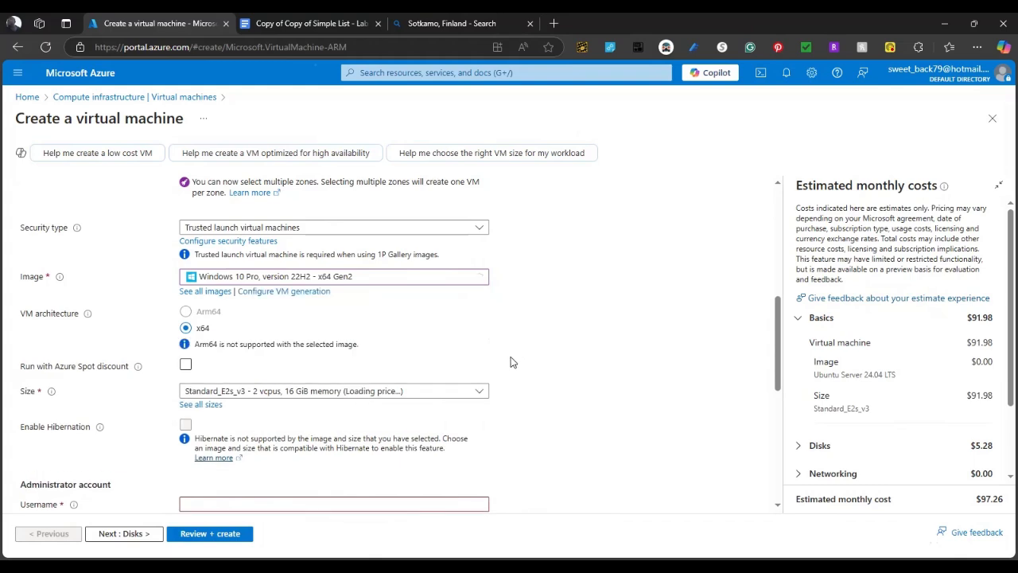
Fill in the administrator username from the saved suggestion, moving on to Password
scroll(510, 362, "down", 3)
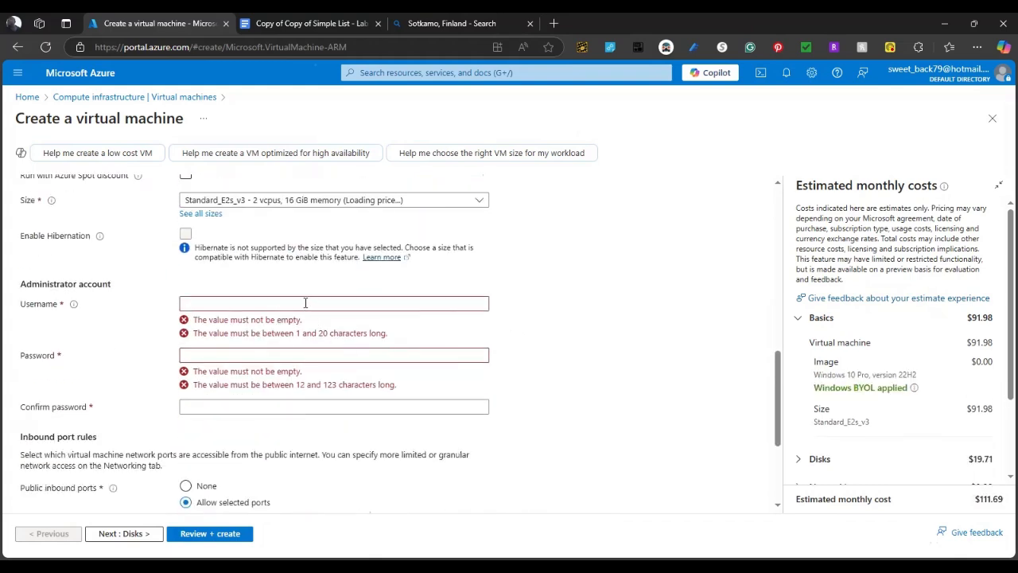
left_click(306, 303)
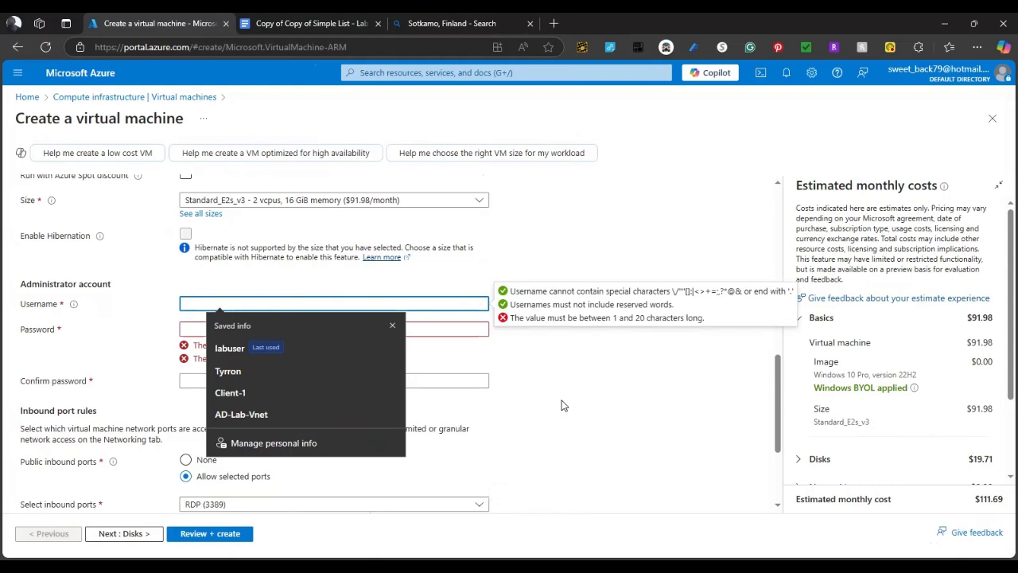
type("labuser")
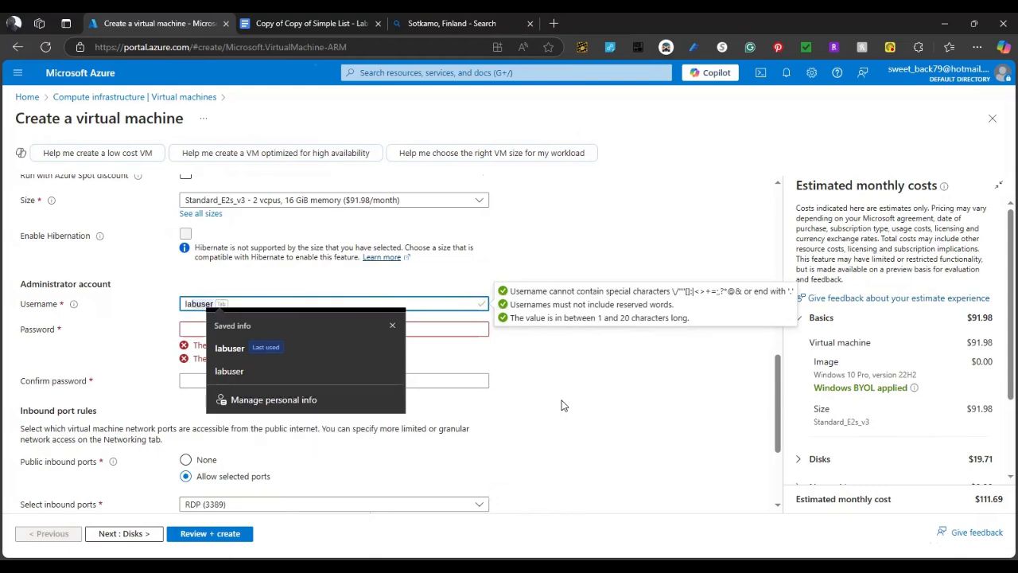
left_click(234, 347)
key("Tab")
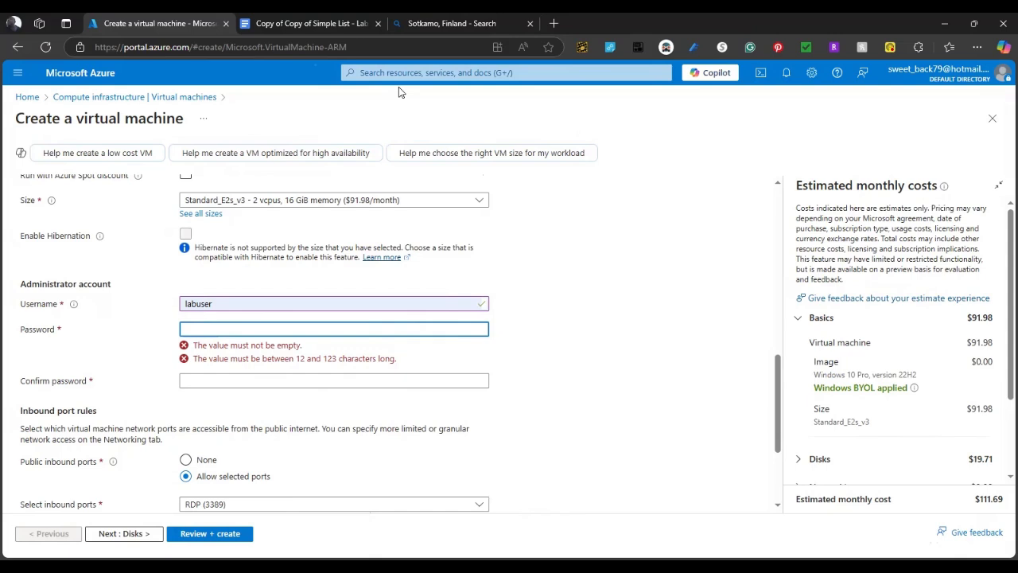
Read the VM name, username and password in the Lab 3: OS Ticket Google Doc
left_click(291, 25)
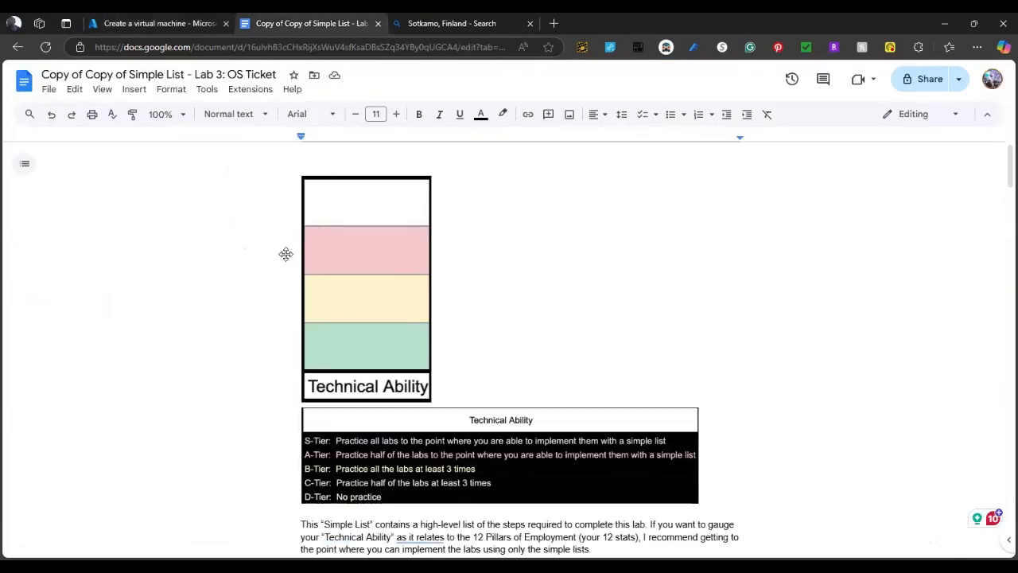
scroll(234, 286, "down", 7)
scroll(236, 289, "up", 5)
scroll(307, 296, "down", 5)
scroll(270, 308, "down", 1)
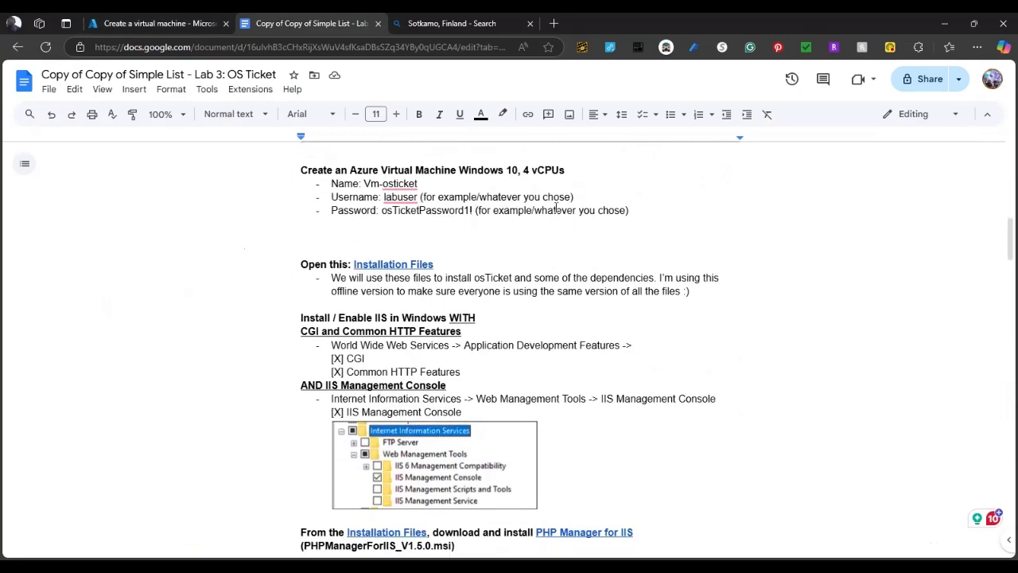
Enter and confirm the admin password, then tick the Windows 10/11 licence confirmation
left_click(149, 23)
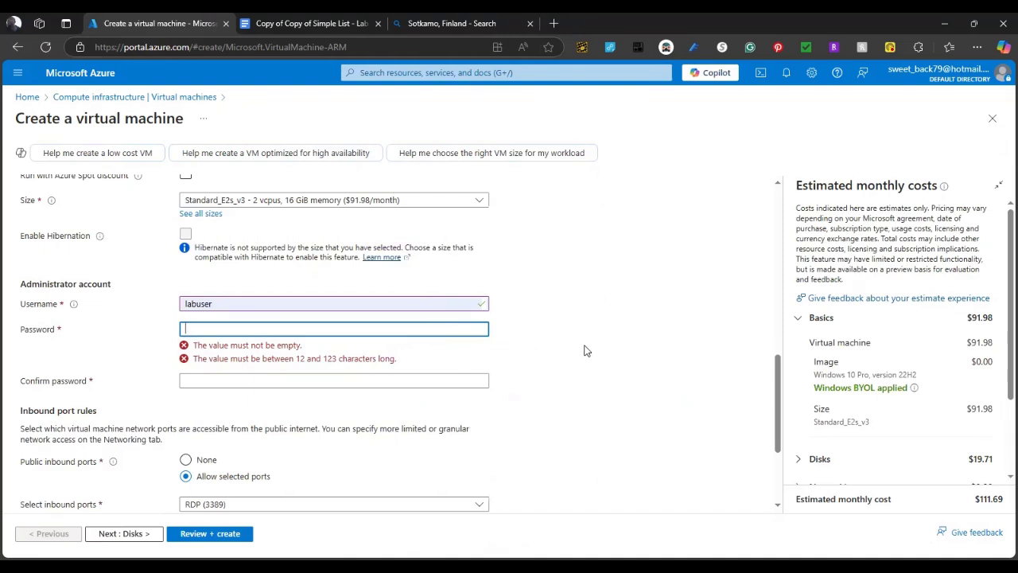
type("••••")
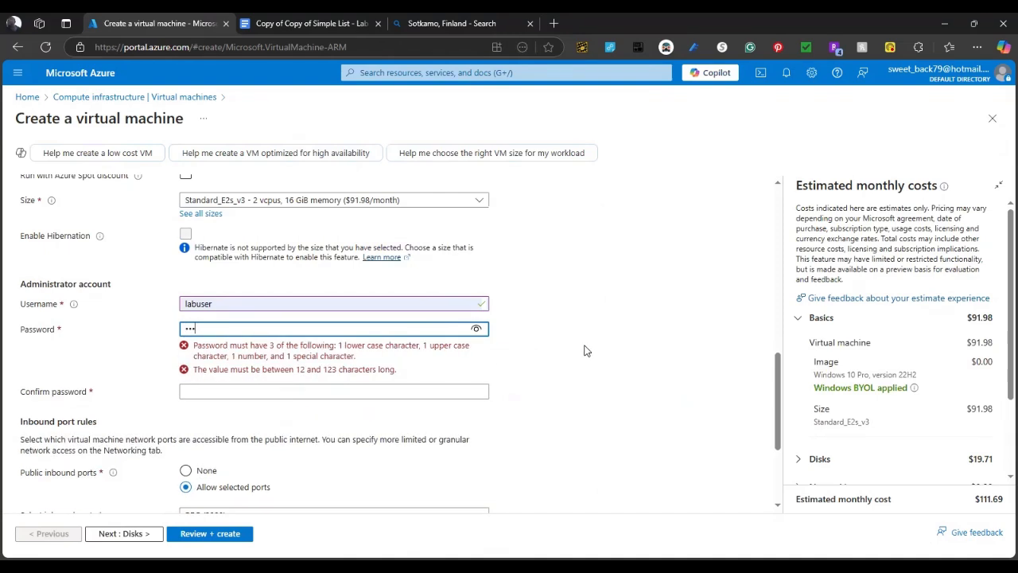
type("•••••••••••••")
key("Tab")
type("••••")
key("BackSpace")
key("BackSpace")
key("BackSpace")
key("BackSpace")
type("•••••••••")
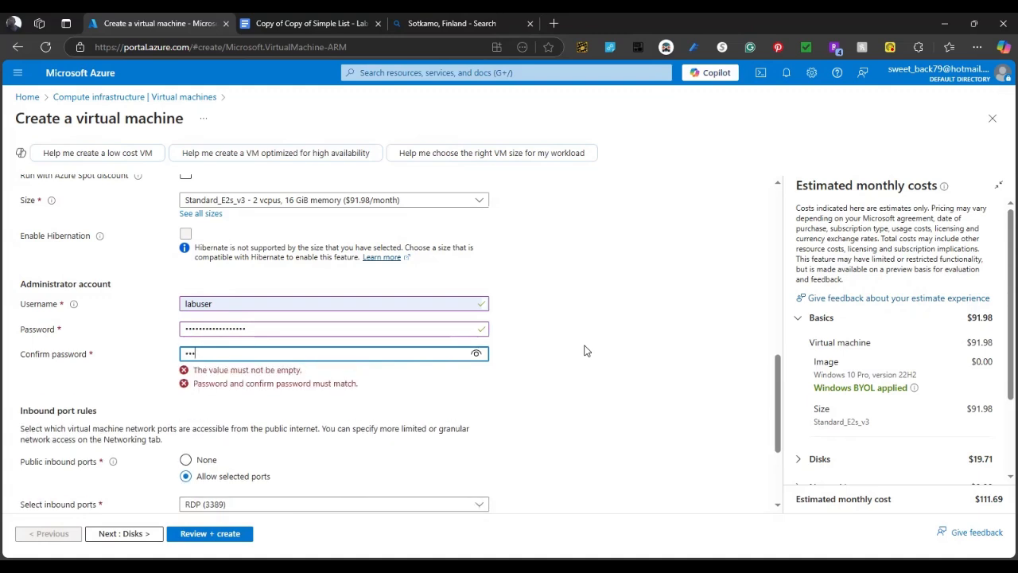
type("•••••••")
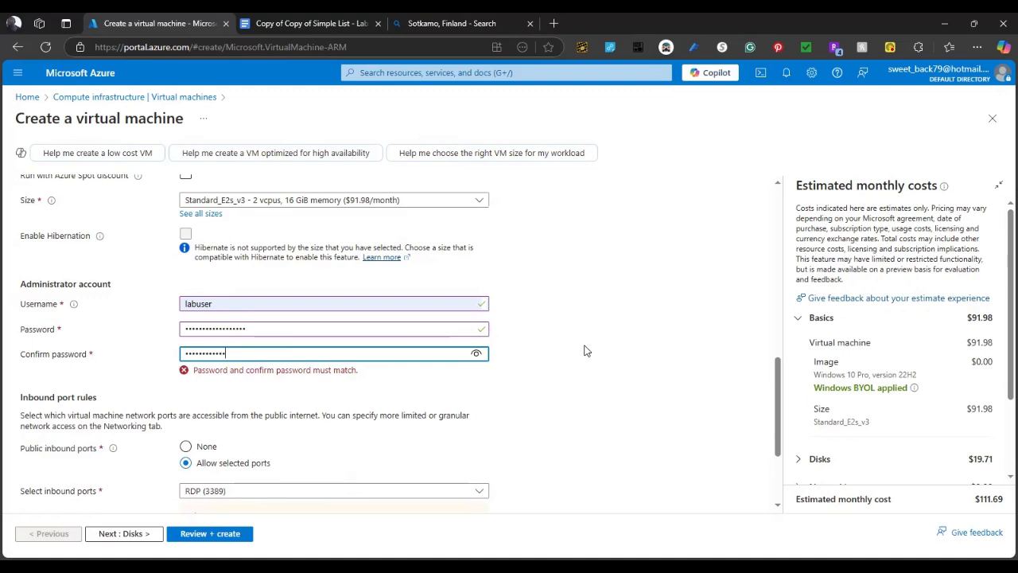
type("•")
scroll(487, 426, "down", 2)
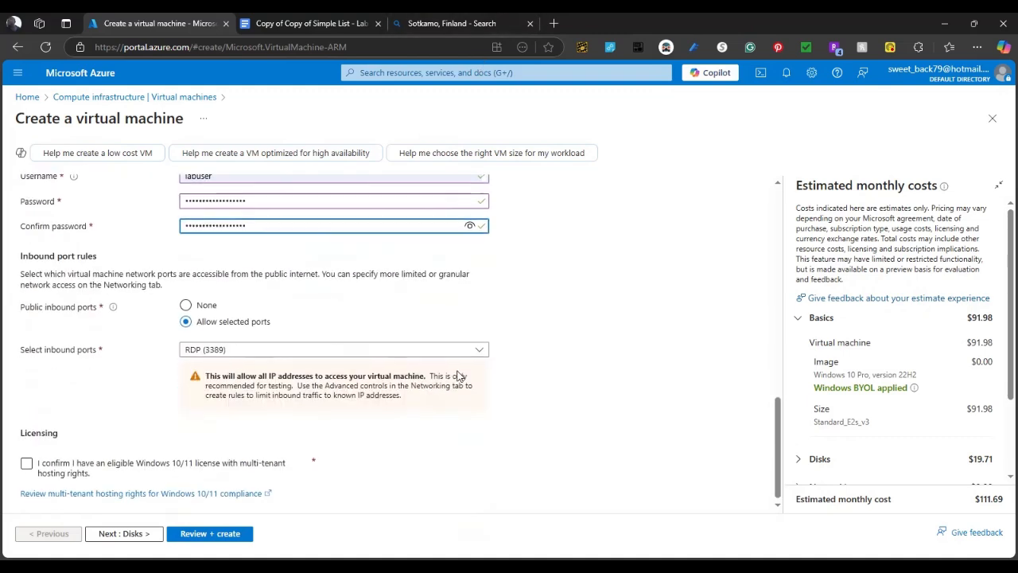
left_click(27, 462)
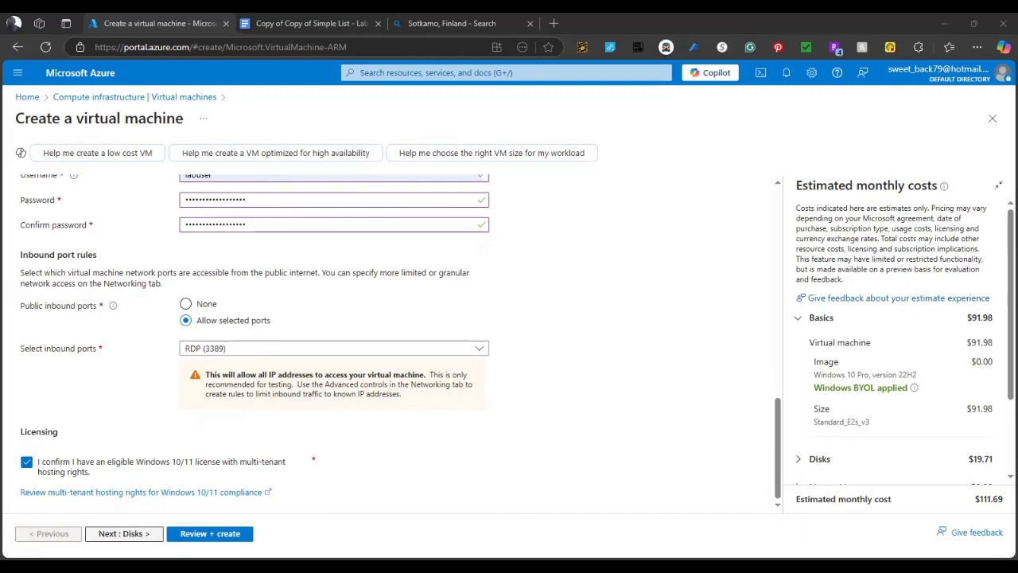
Move past Disks and Networking to the Review + create tab, dismissing the save-password prompt
left_click(151, 534)
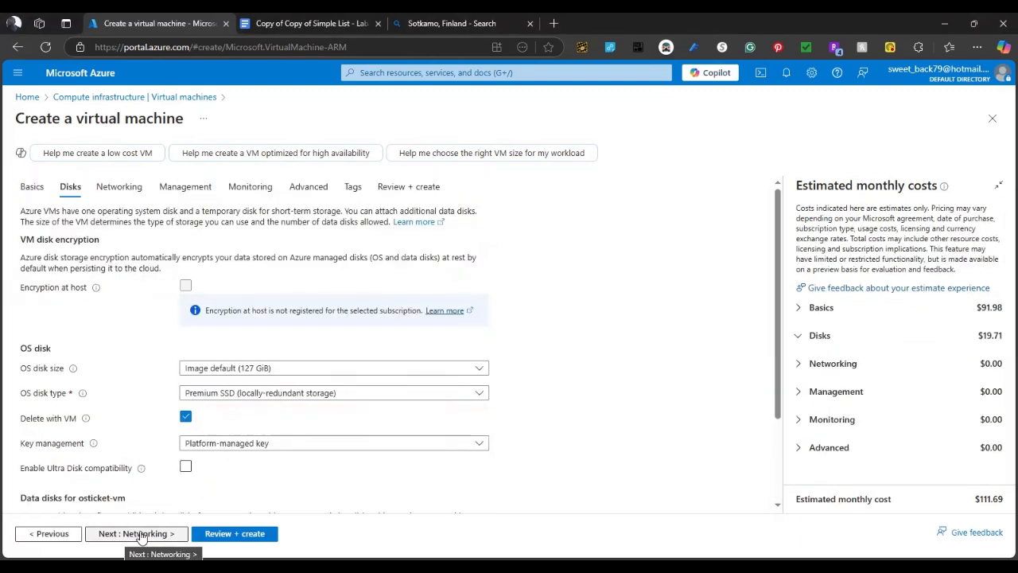
left_click(151, 534)
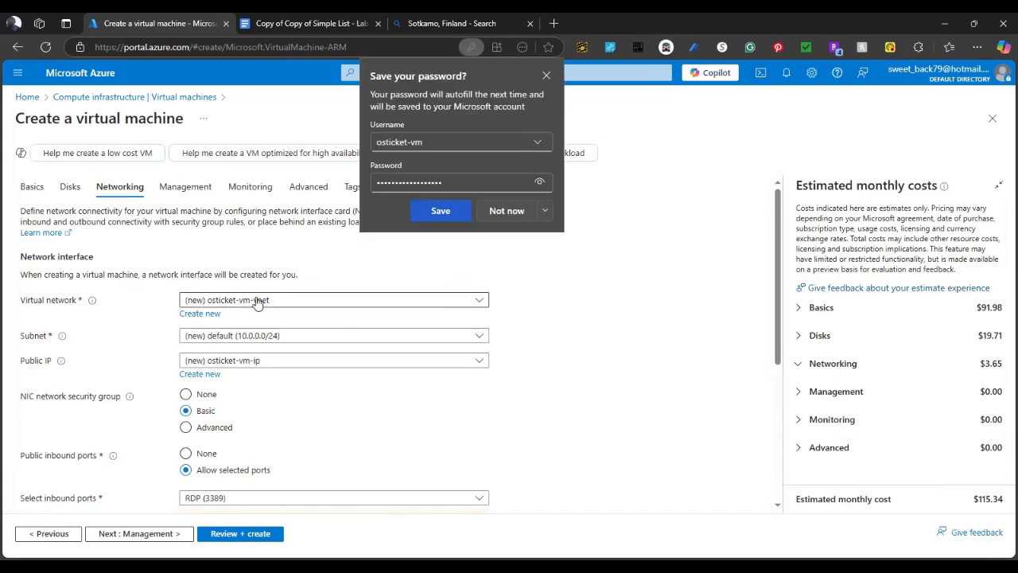
left_click(548, 77)
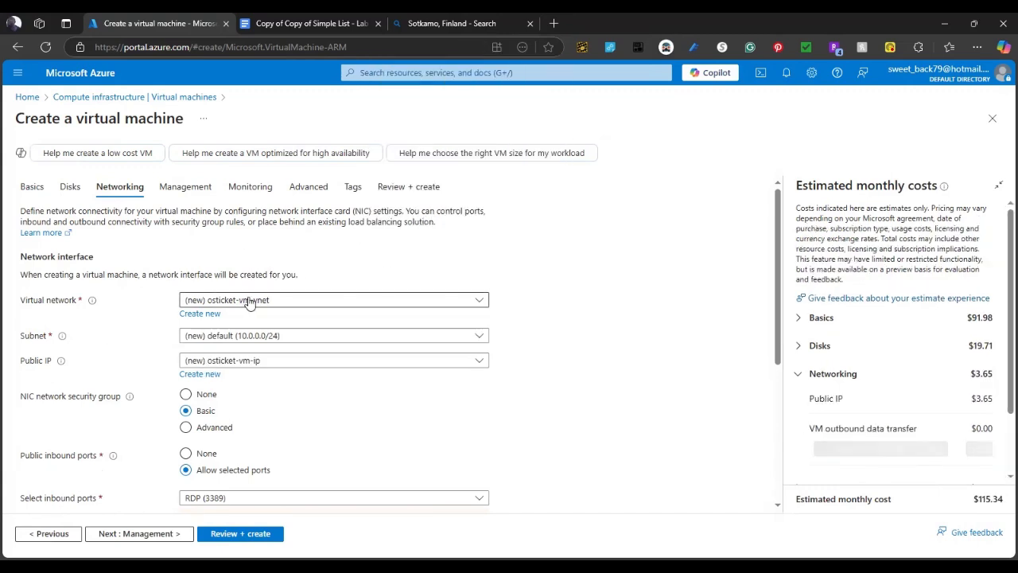
scroll(366, 348, "down", 3)
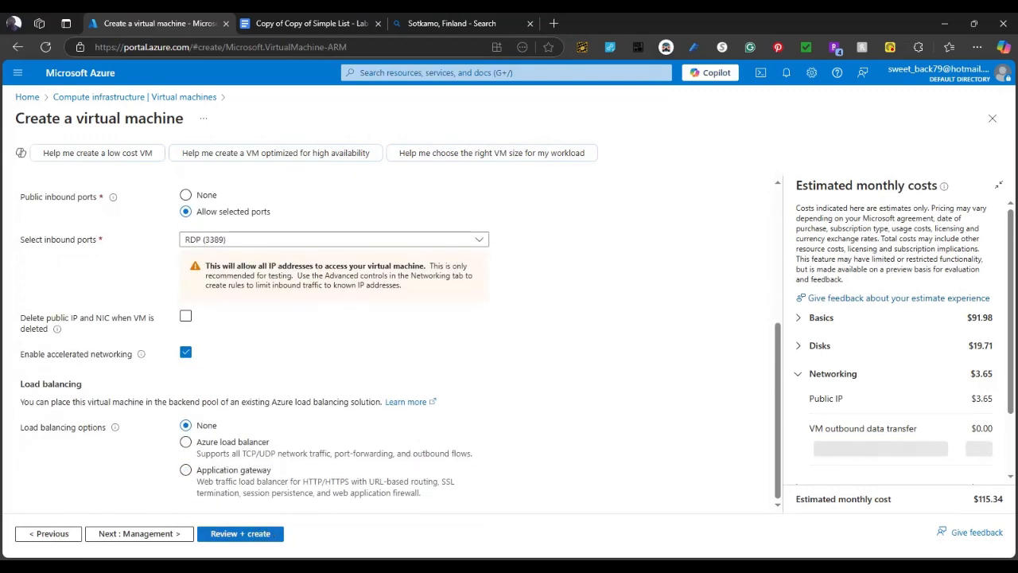
left_click(240, 534)
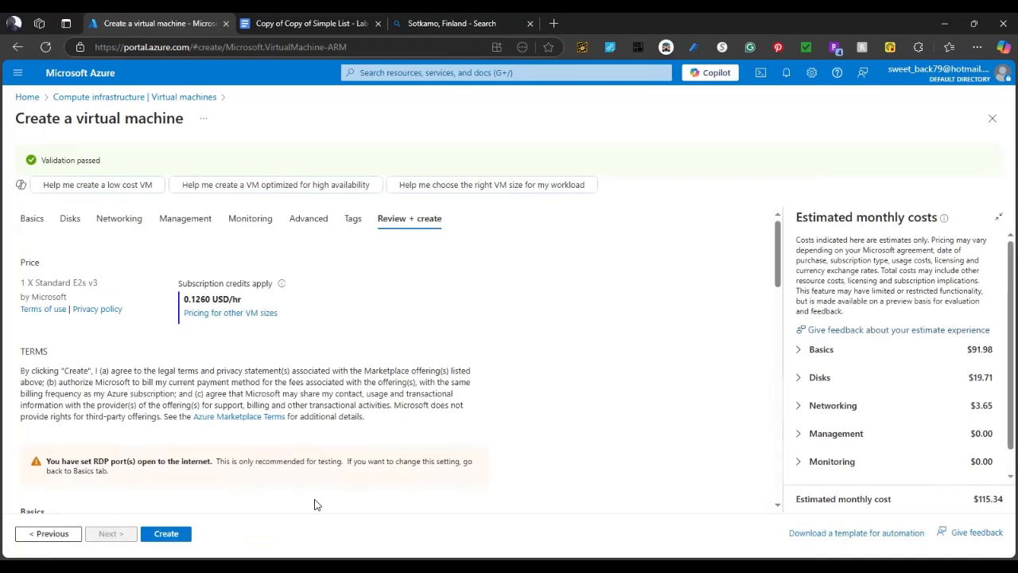
Create the osticket-vm virtual machine from the review page
left_click(175, 534)
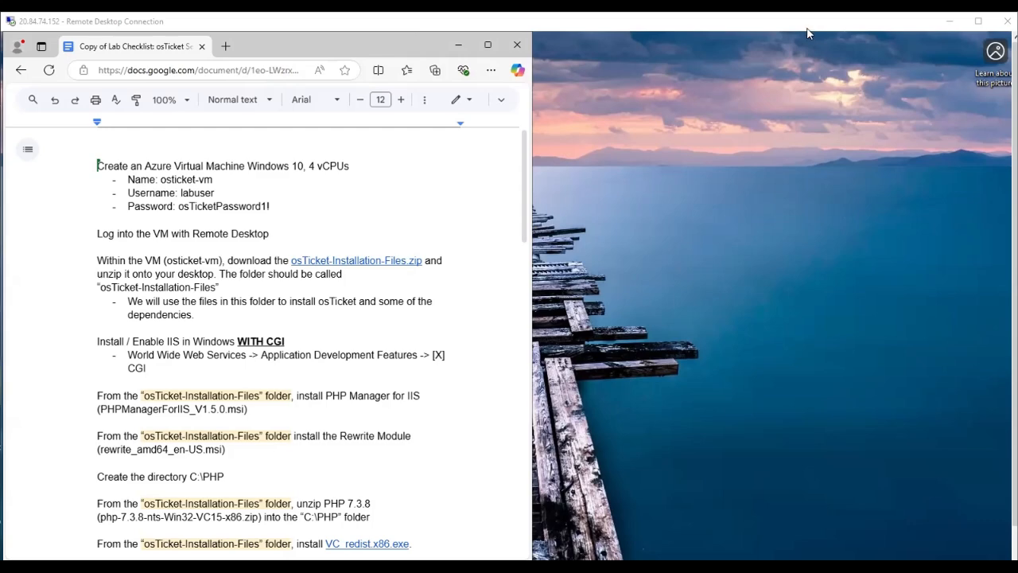
Maximize the Remote Desktop window and preview the osTicket-Installation-Files.zip link
left_click(962, 22)
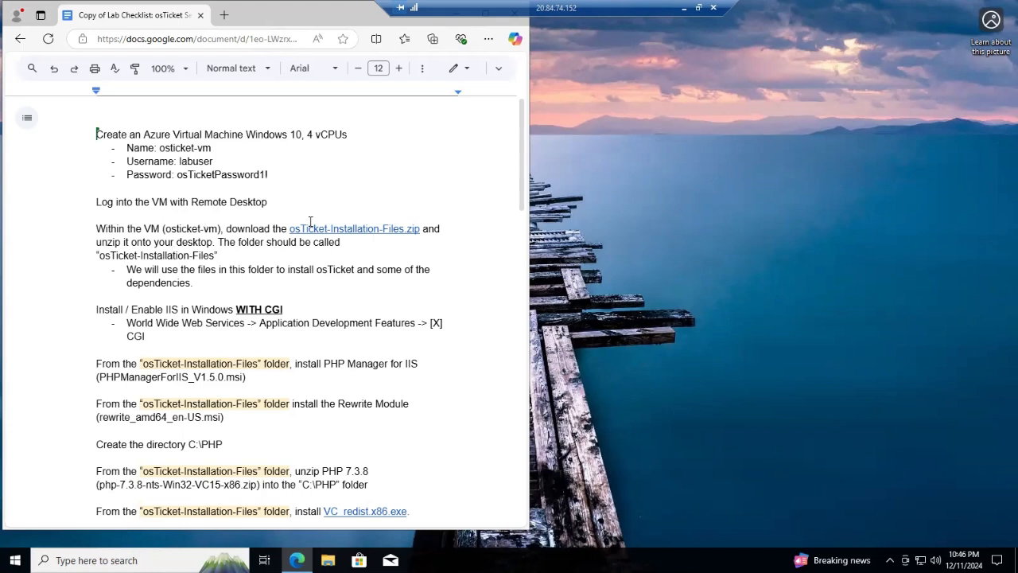
left_click(361, 228)
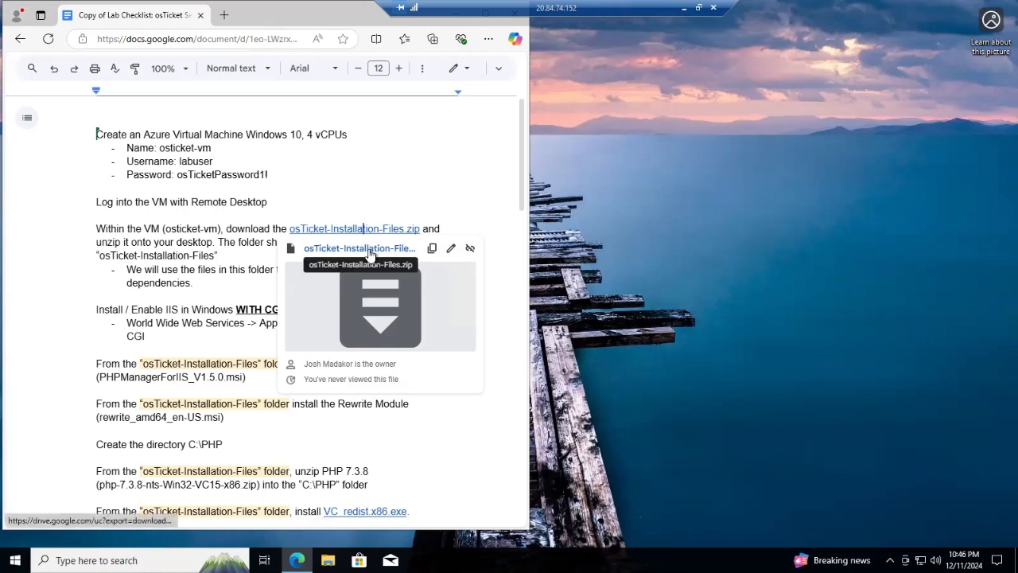
Download the 174M osTicket-Installation-Files.zip from Google Drive, bypassing the virus-scan warning
left_click(370, 251)
left_click(171, 159)
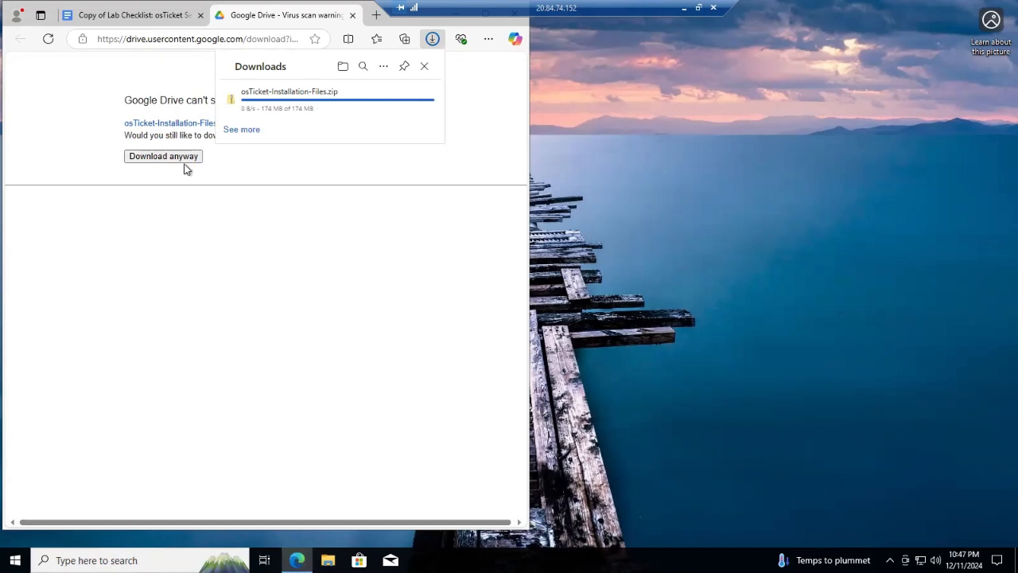
left_click(431, 40)
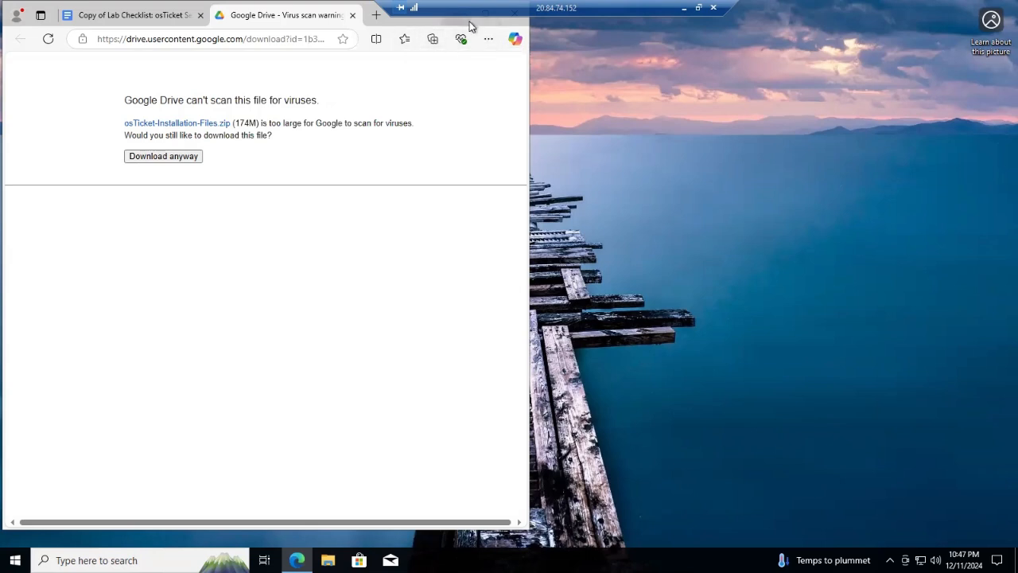
left_click(488, 41)
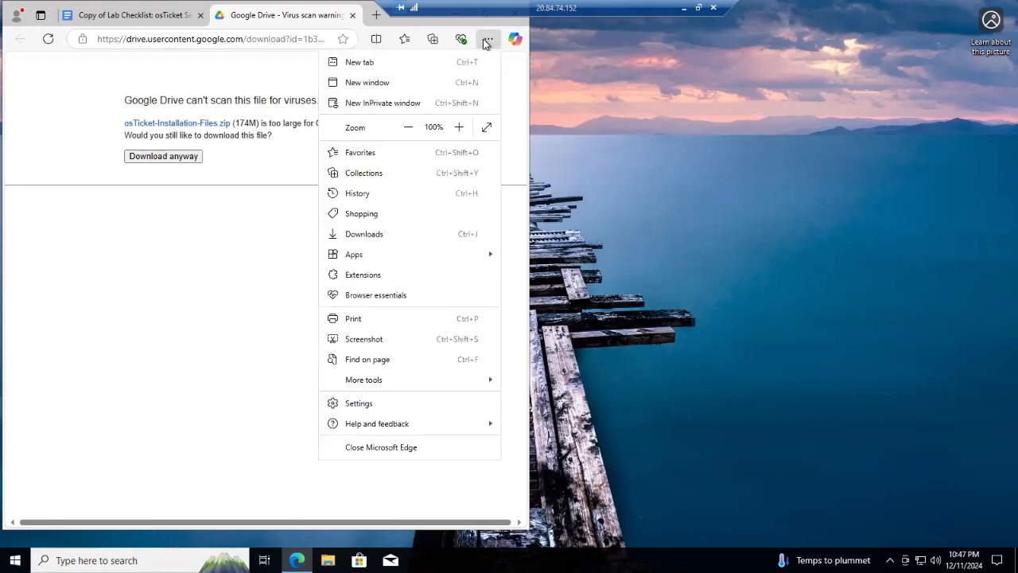
left_click(486, 41)
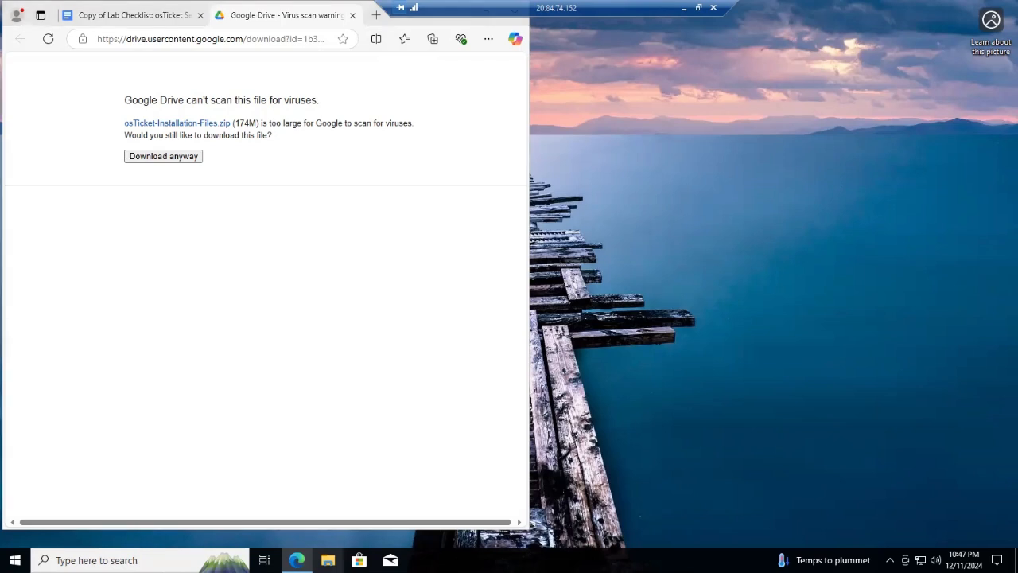
left_click(328, 561)
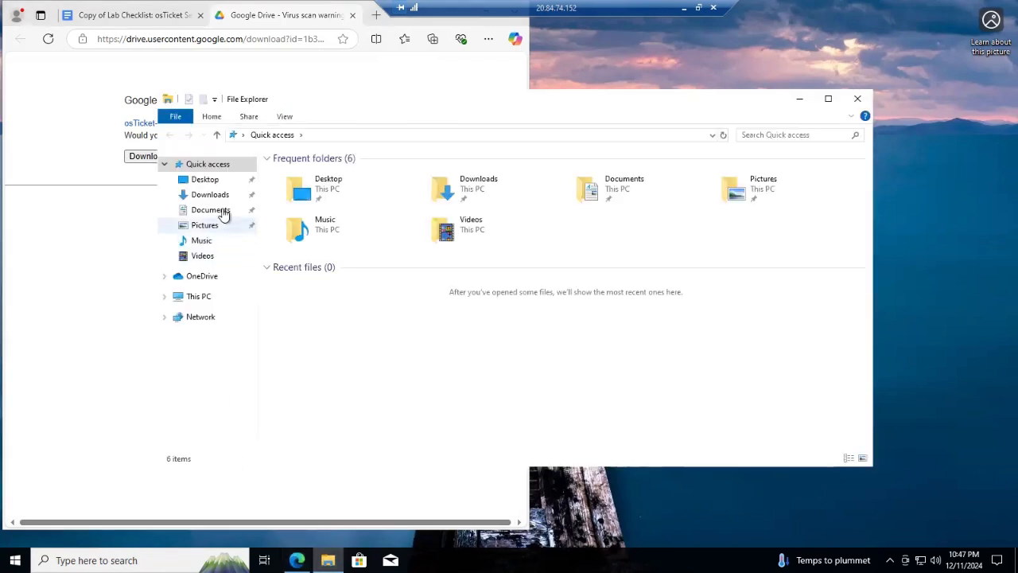
Move the osTicket-Installation-Files zip from Downloads onto the desktop and close File Explorer
left_click(211, 182)
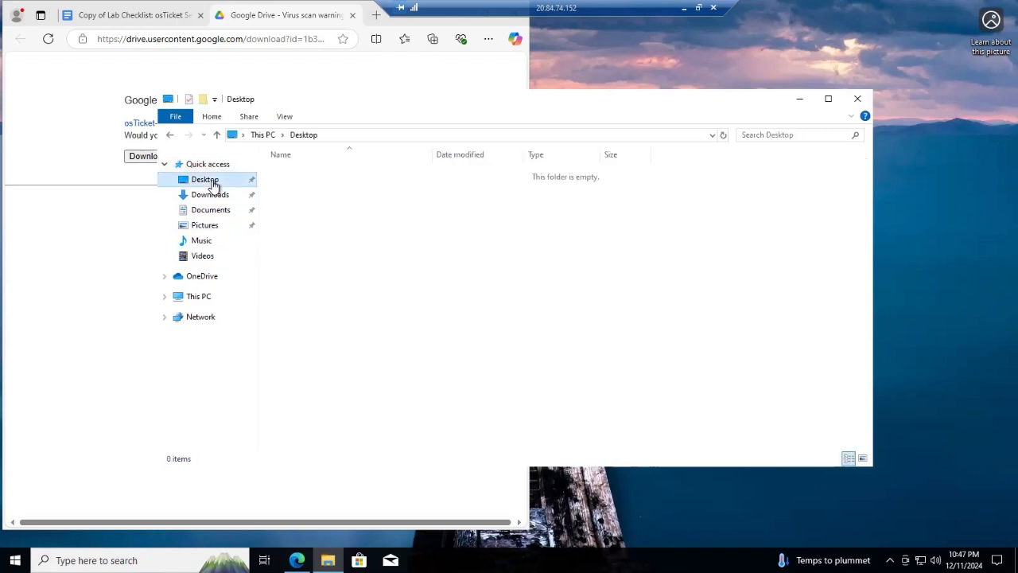
left_click(222, 197)
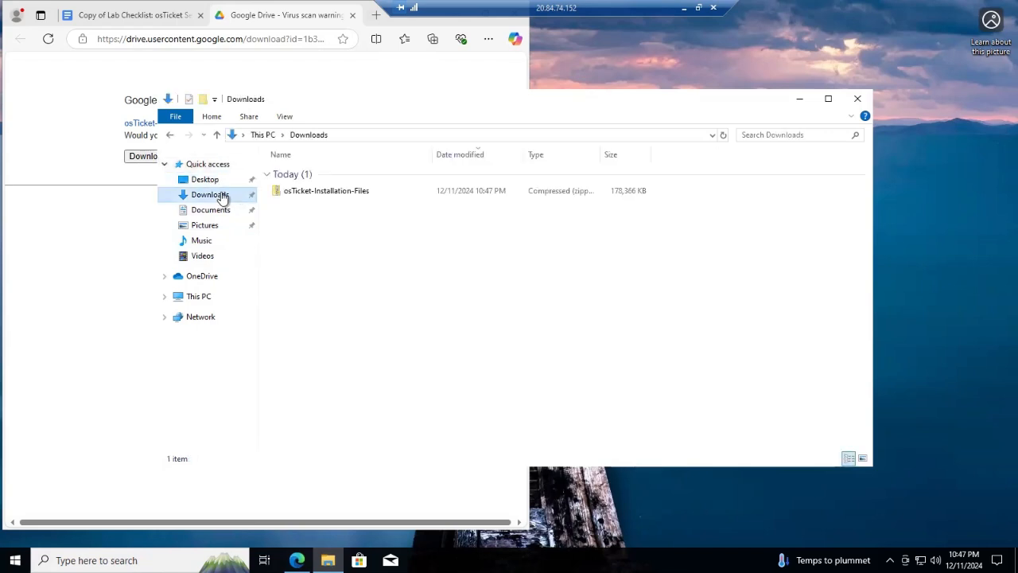
left_click_drag(390, 189, 489, 226)
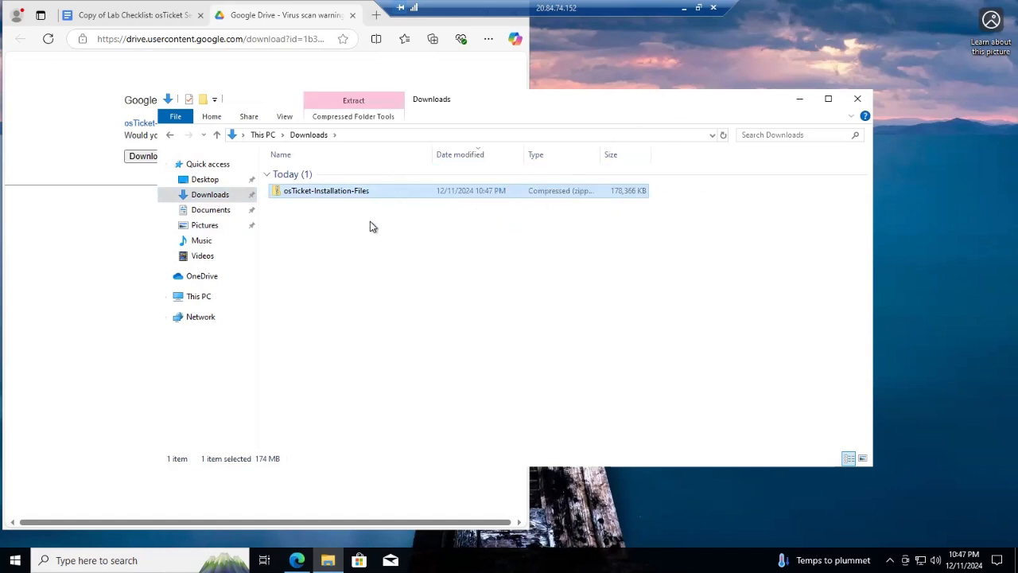
left_click(371, 228)
mouse_move(373, 195)
left_mouse_down()
mouse_move(385, 217)
mouse_move(374, 194)
left_mouse_up()
left_click_drag(294, 192, 924, 139)
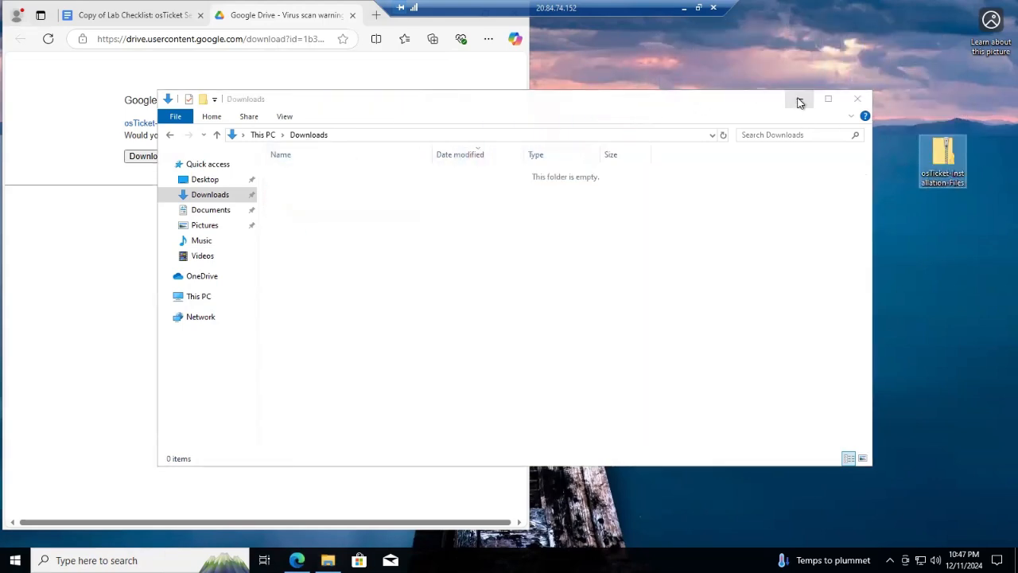
left_click(859, 102)
left_click_drag(942, 155, 731, 119)
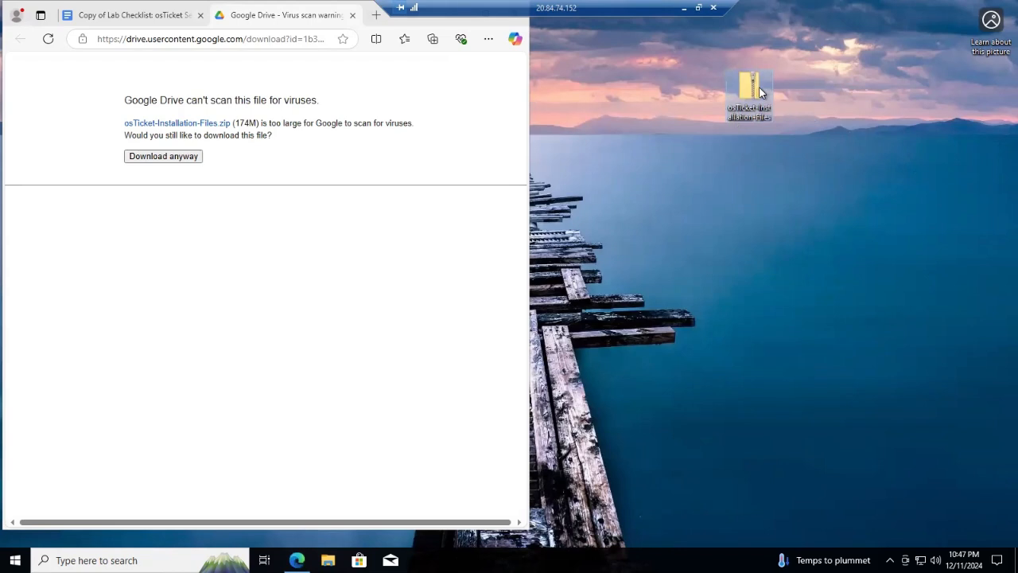
Extract osTicket-Installation-Files.zip onto the desktop, then close the extracted folder window
right_click(761, 93)
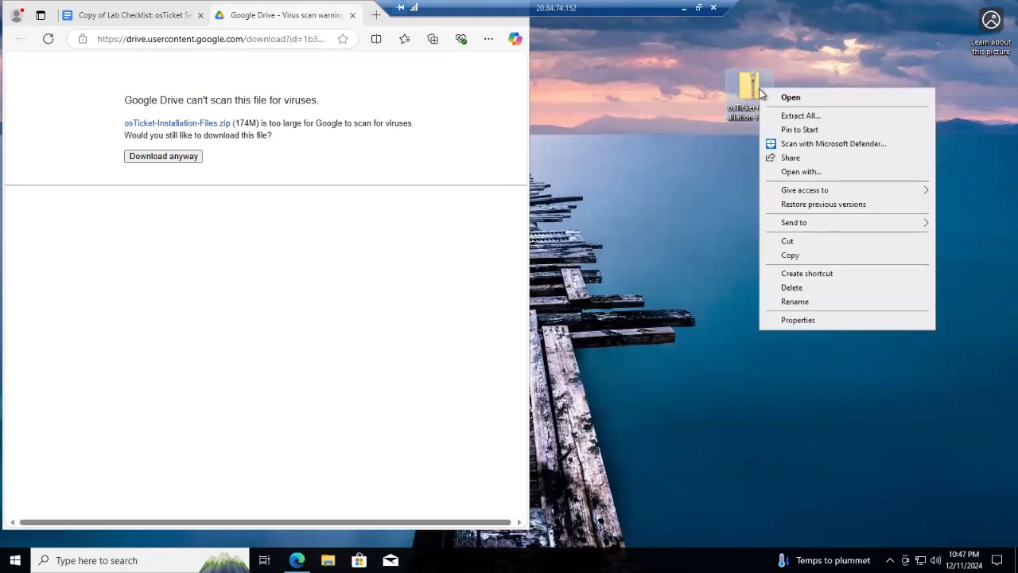
left_click(822, 115)
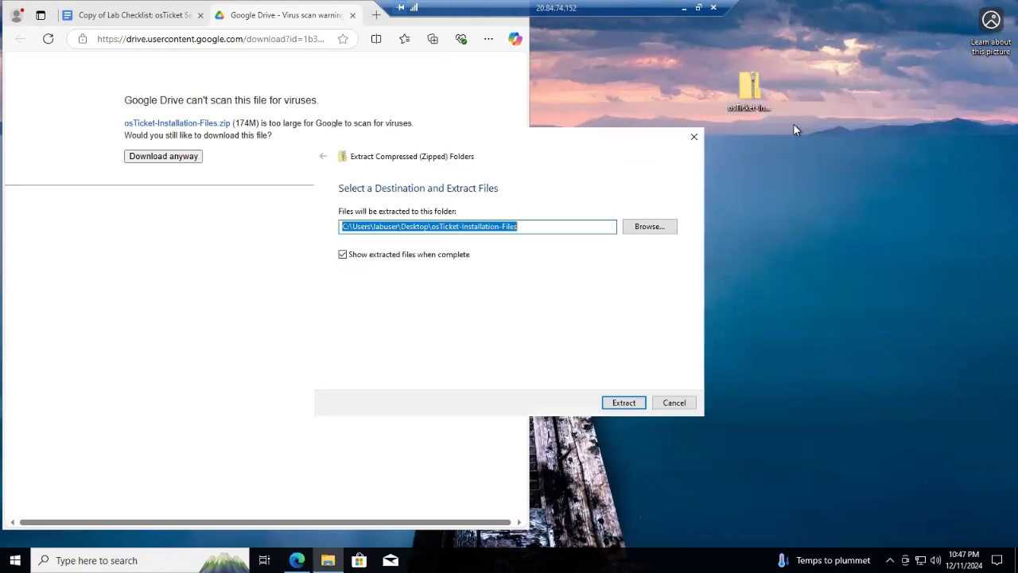
left_click(623, 403)
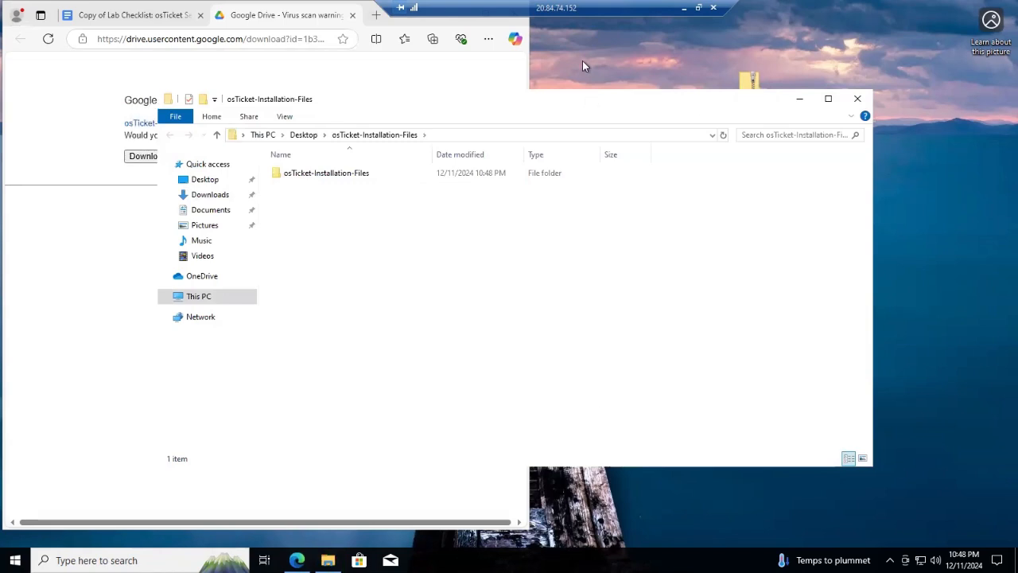
left_click(793, 99)
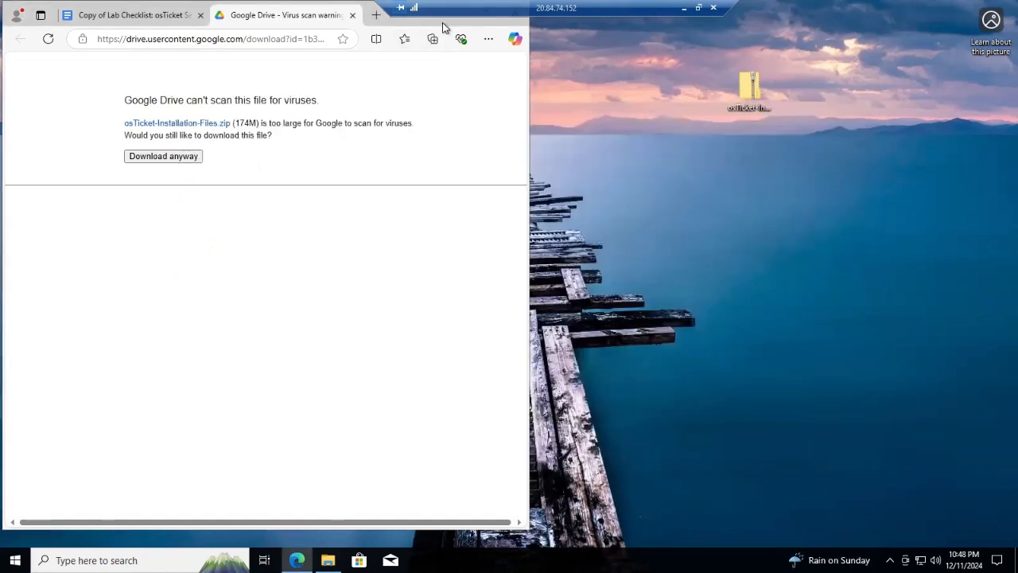
Drag the osTicket zip from the desktop into the Recycle Bin
left_click_drag(401, 26, 498, 58)
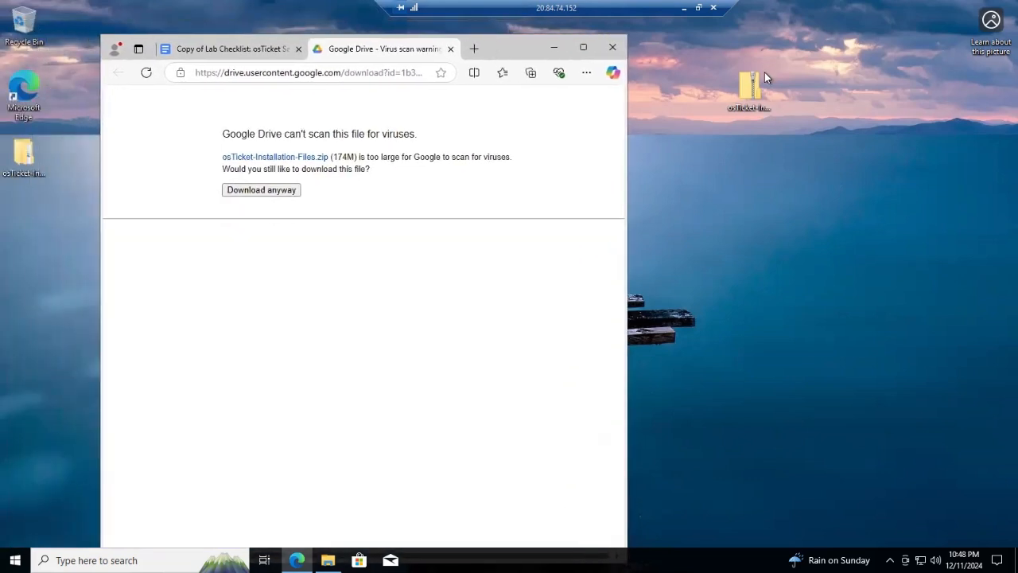
left_click_drag(754, 90, 67, 60)
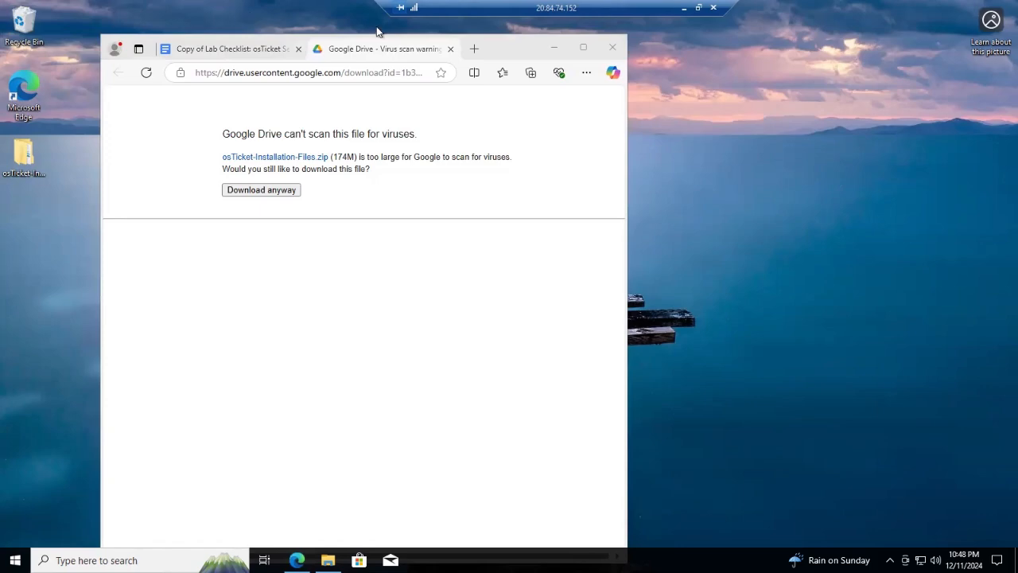
left_click_drag(517, 57, 431, 35)
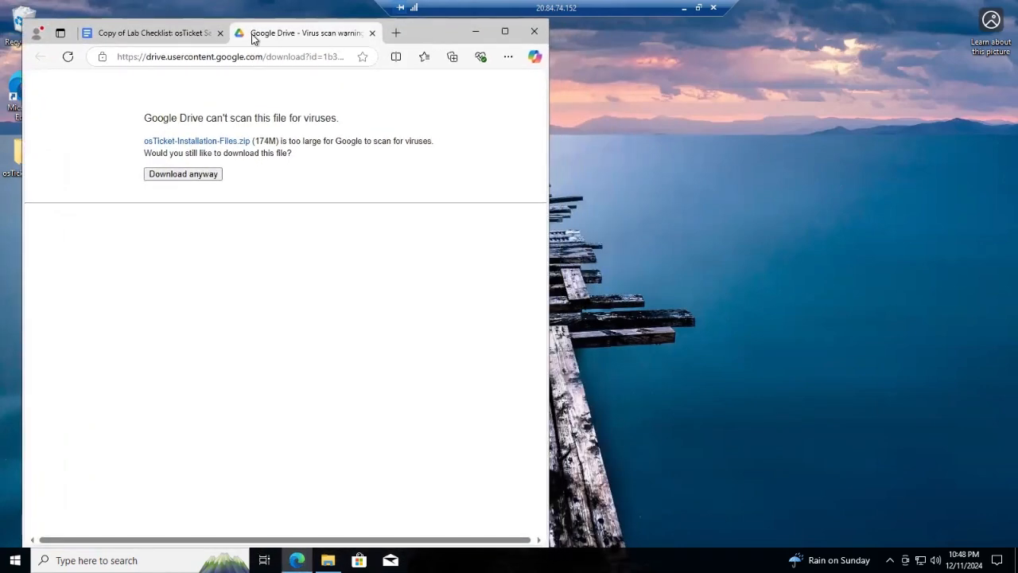
Switch to the Lab Checklist document in Edge and start a Windows search
left_click(191, 35)
left_click_drag(435, 32, 444, 30)
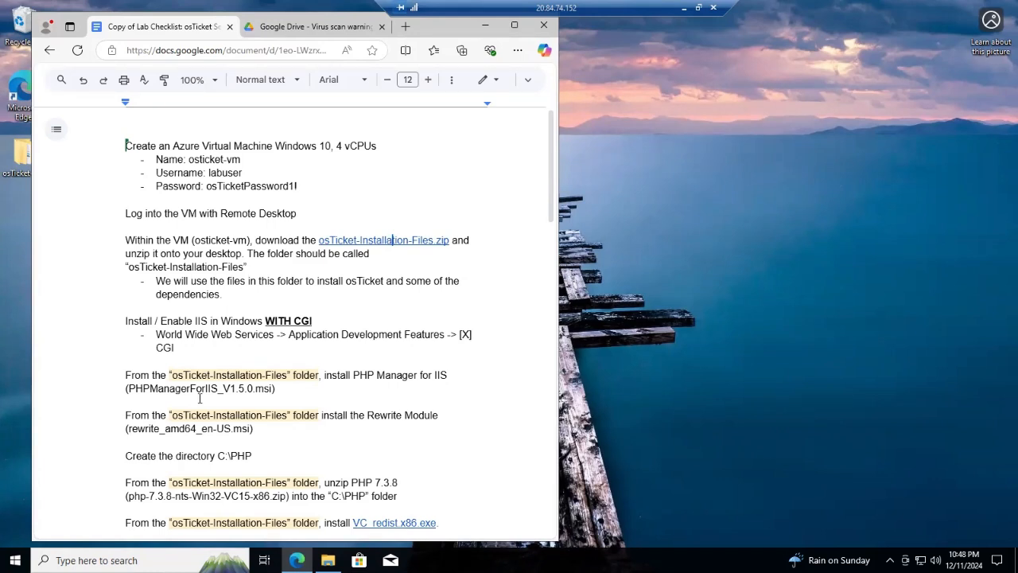
left_click(96, 560)
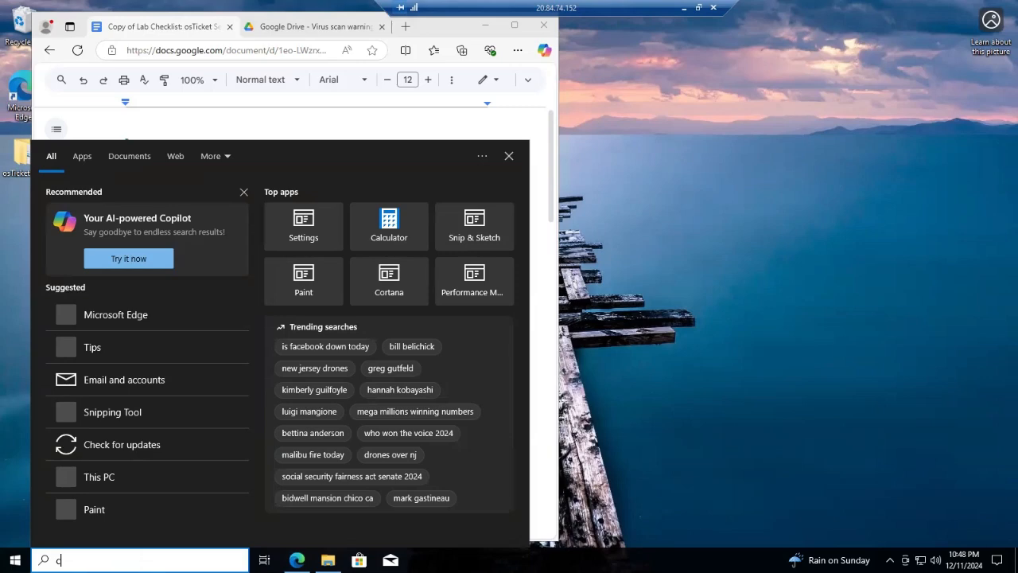
Search for Control Panel and open Programs > Turn Windows features on or off
type("control pan")
type("e;")
type("l")
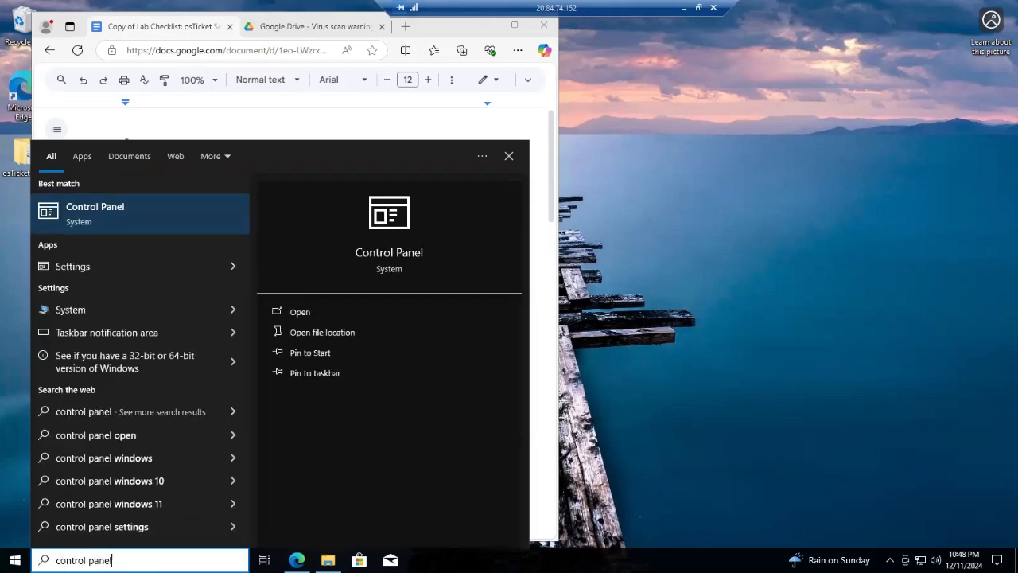
left_click(400, 260)
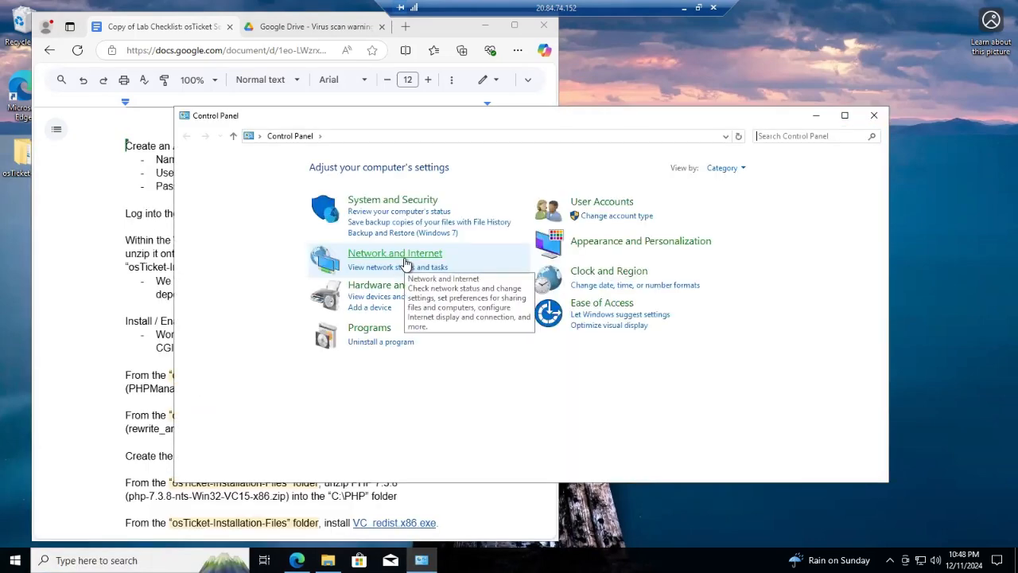
left_click(359, 330)
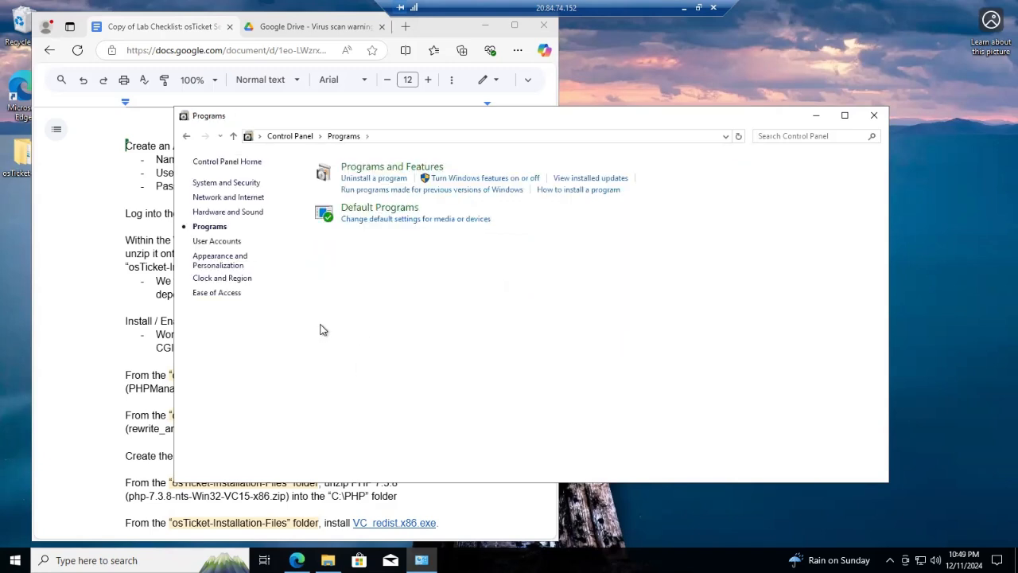
left_click(478, 179)
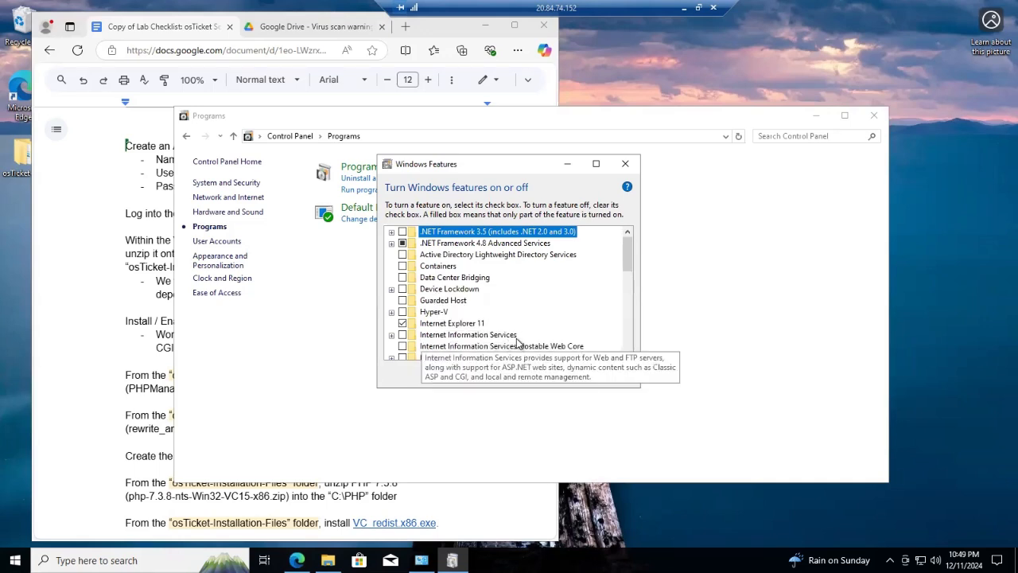
Enable Internet Information Services plus CGI under World Wide Web Services > Application Development Features
left_click(403, 336)
left_click_drag(510, 164, 562, 126)
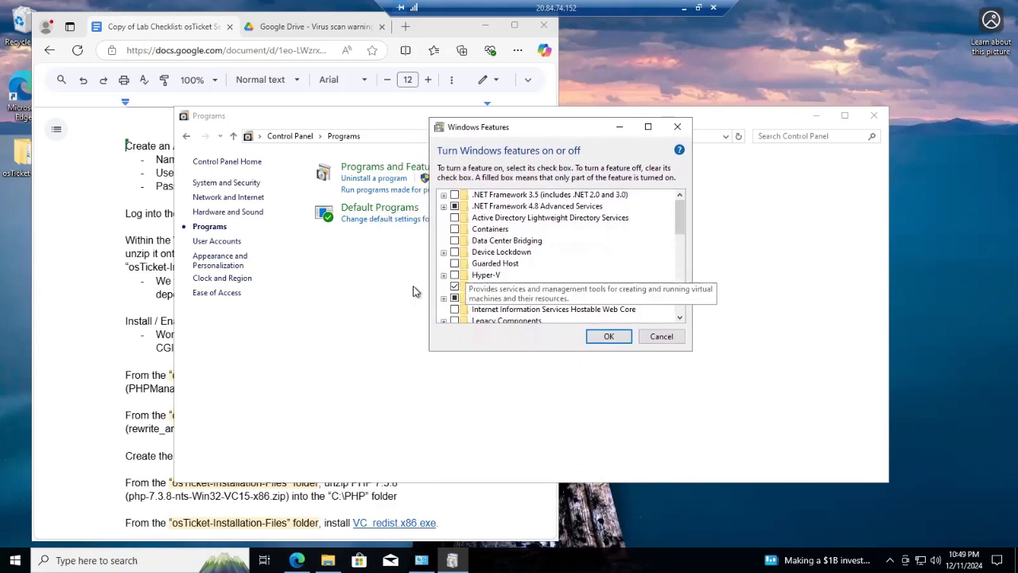
scroll(478, 285, "down", 1)
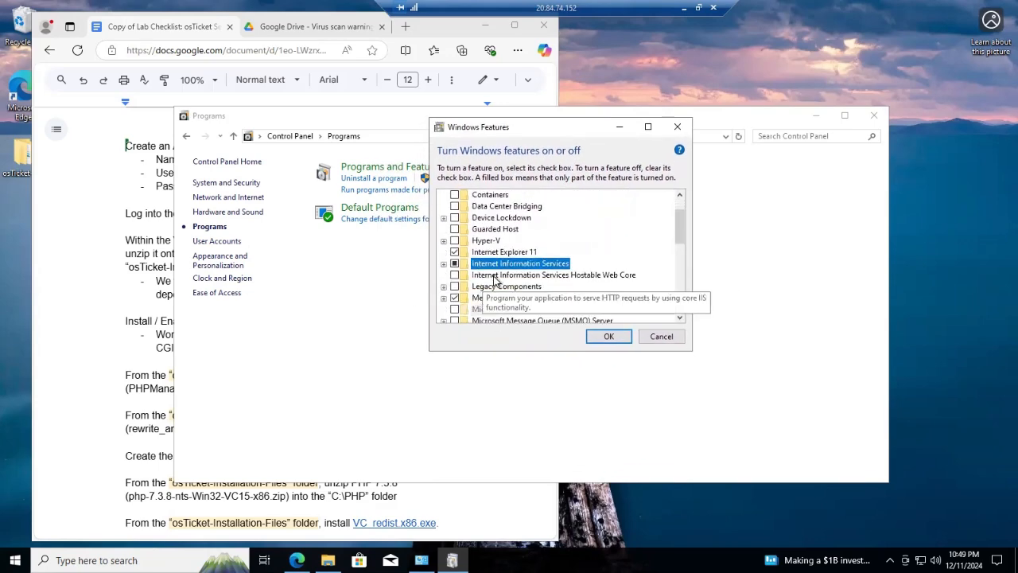
scroll(493, 279, "down", 1)
left_click(444, 241)
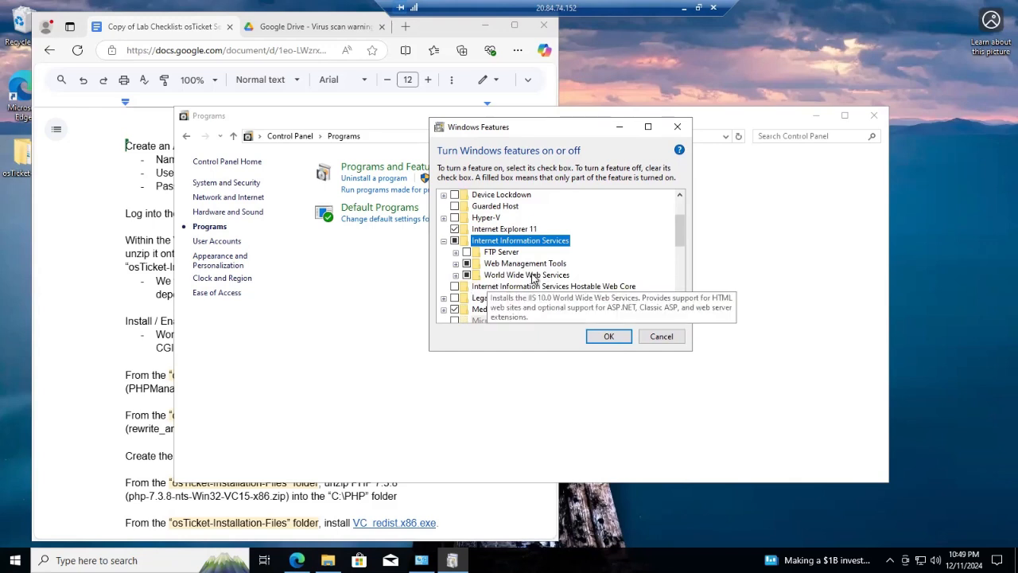
left_click(456, 274)
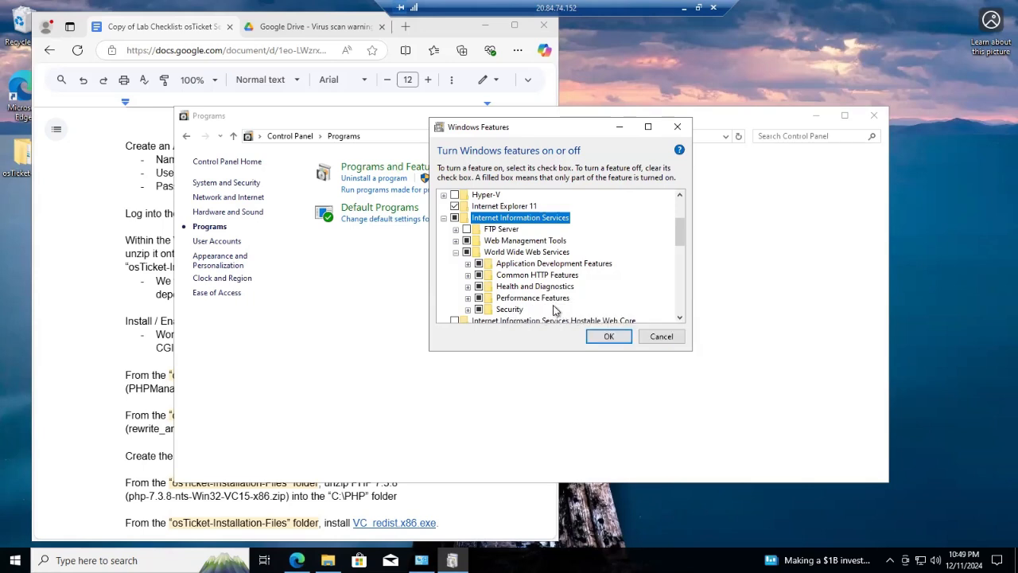
left_click(468, 264)
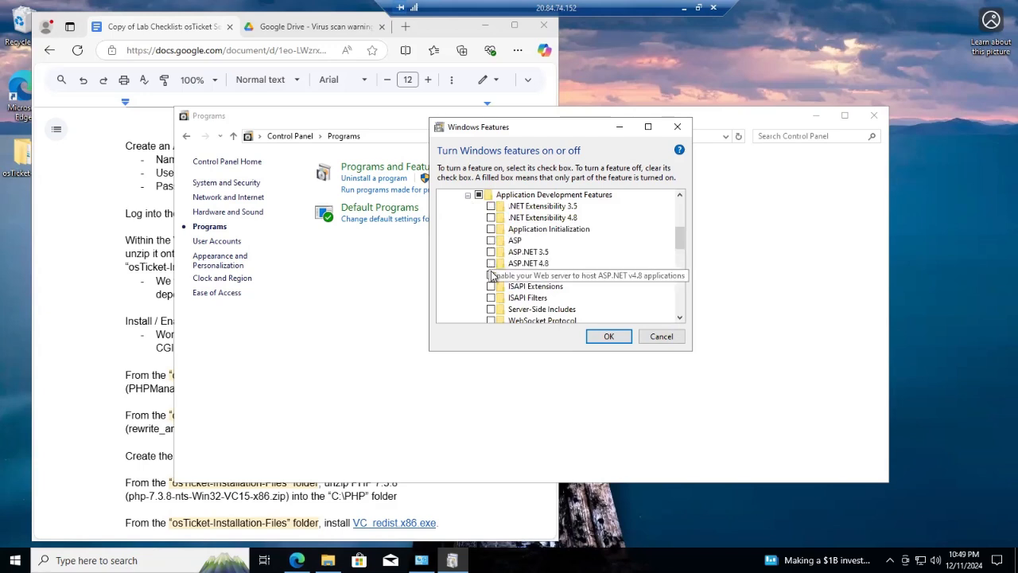
left_click(491, 276)
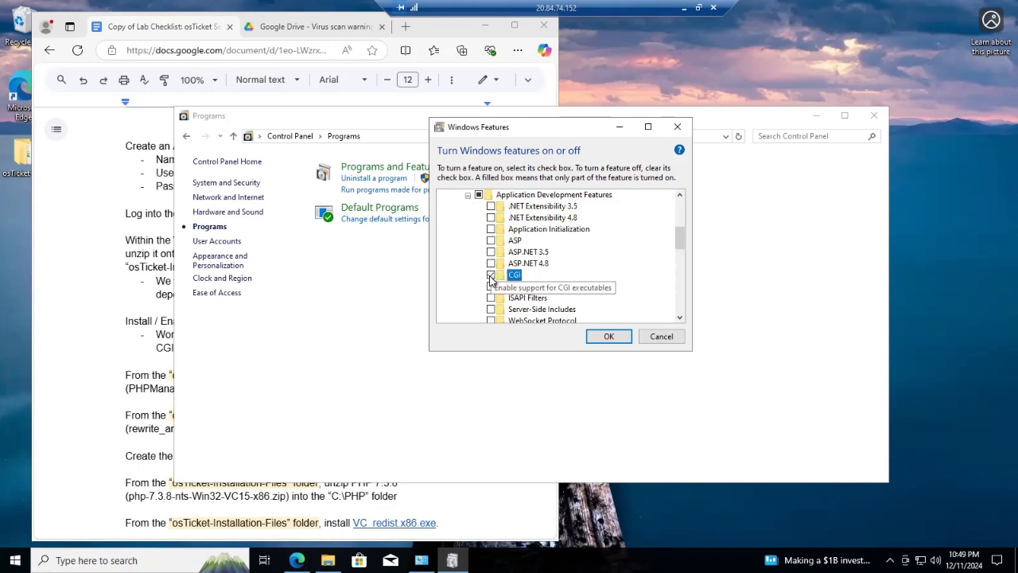
Apply the feature changes, dismiss the completion notice, and close Control Panel
left_click(610, 337)
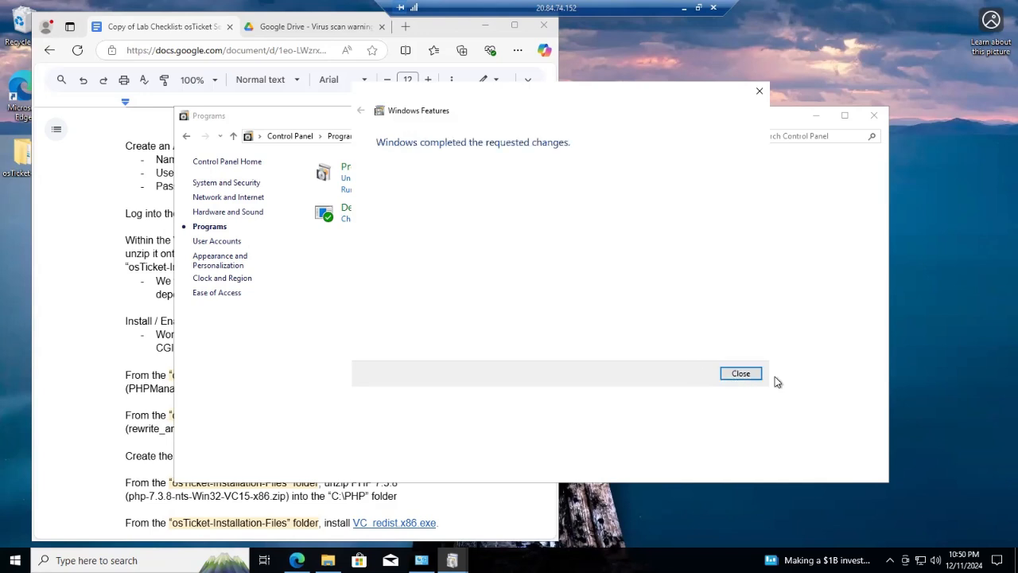
left_click(742, 374)
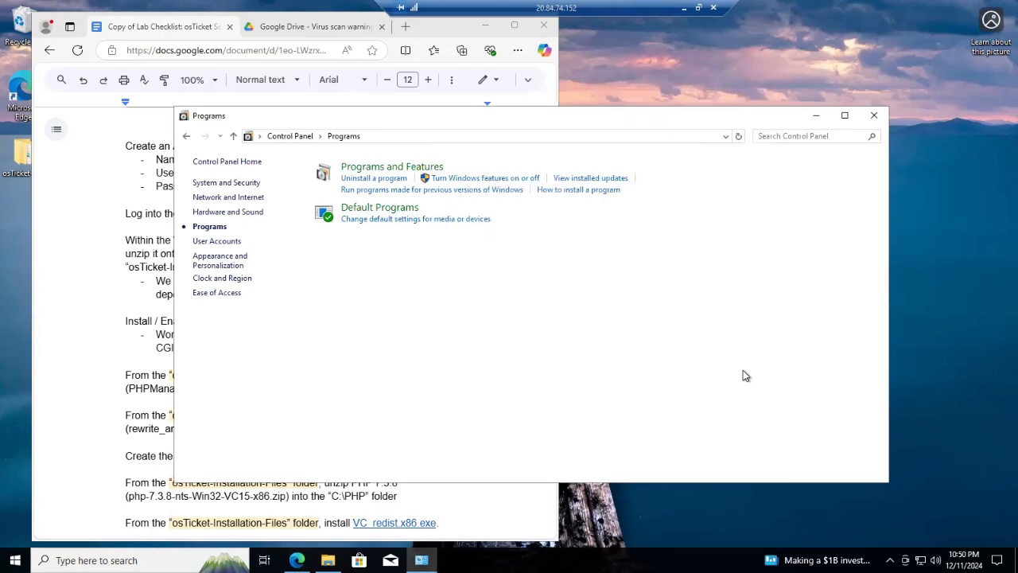
left_click(873, 116)
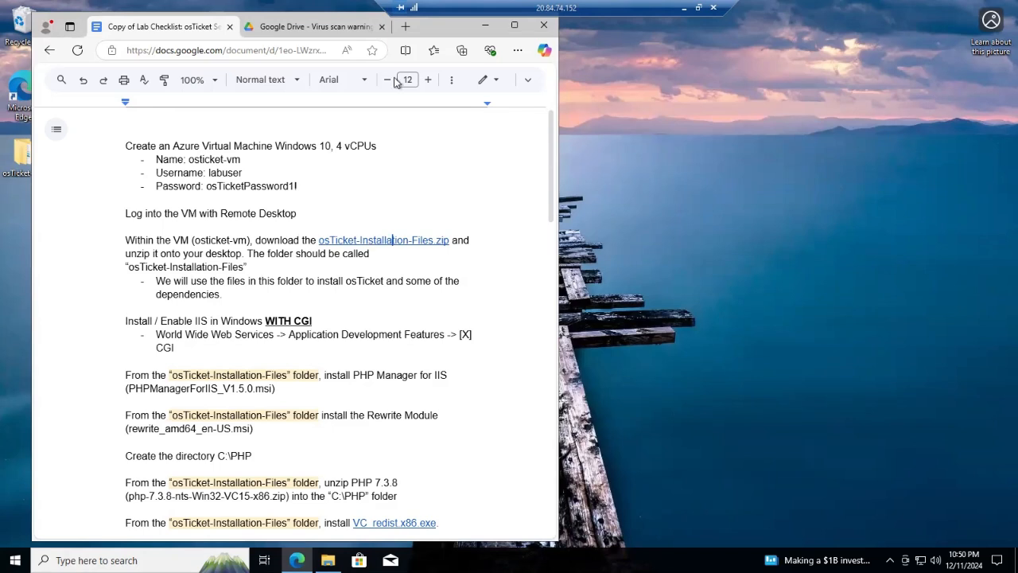
Load 127.0.0.1 in a new Edge tab to show the IIS welcome page
left_click(405, 28)
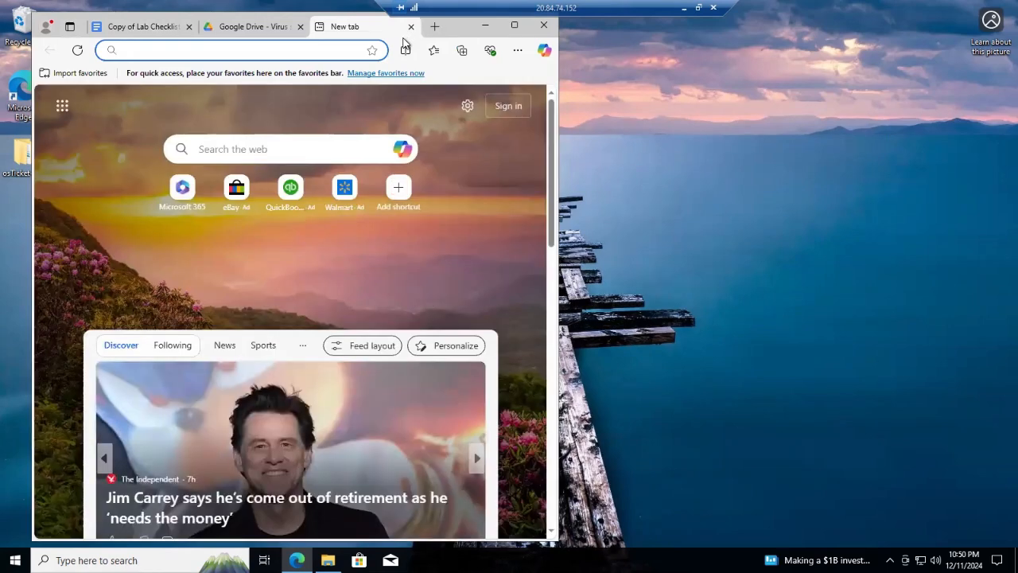
type("127.")
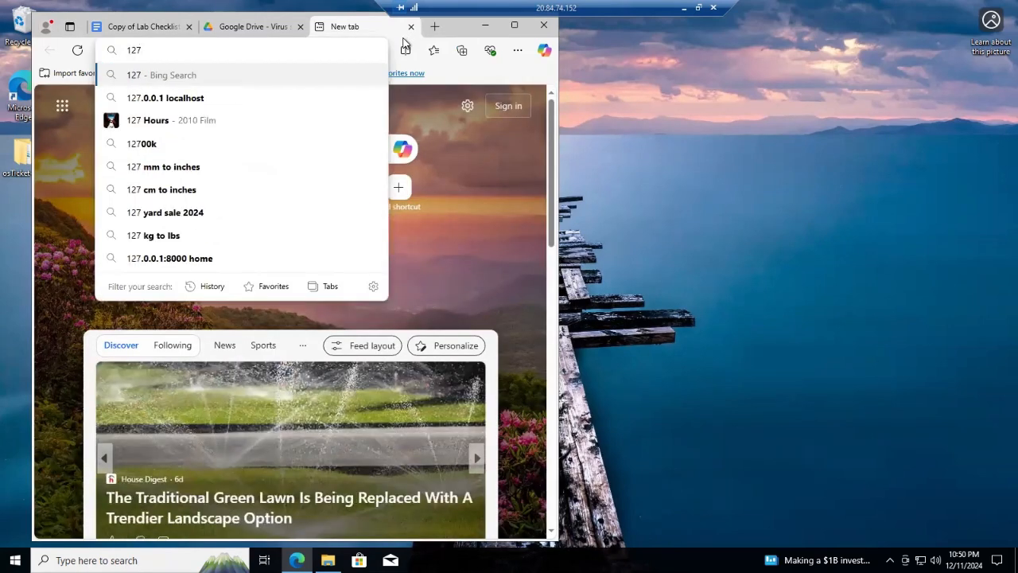
type("0.0.1")
key("Return")
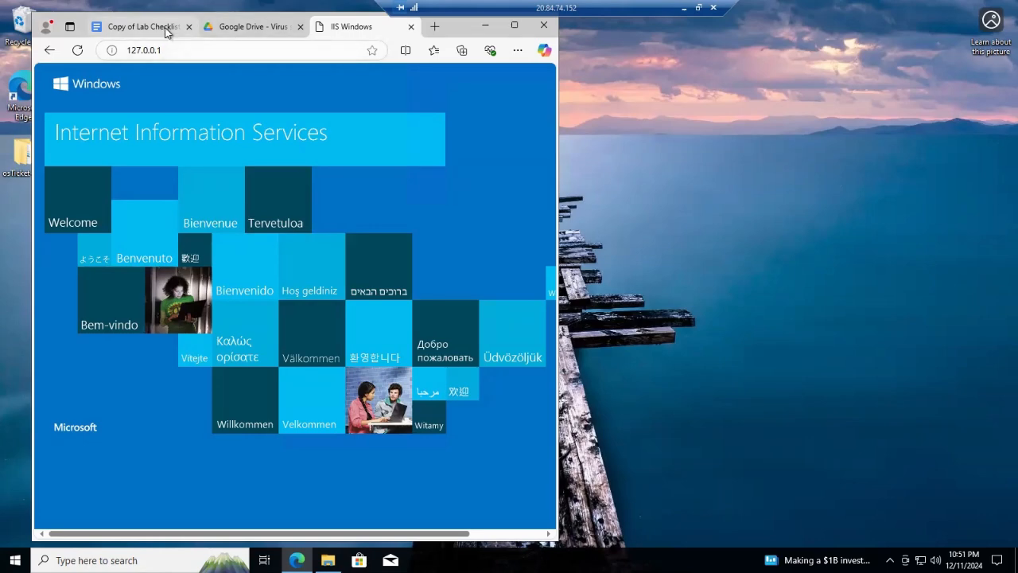
Open the extracted osTicket-Installation-Files folder and install PHPManagerForIIS_V1.5.0
left_click(143, 26)
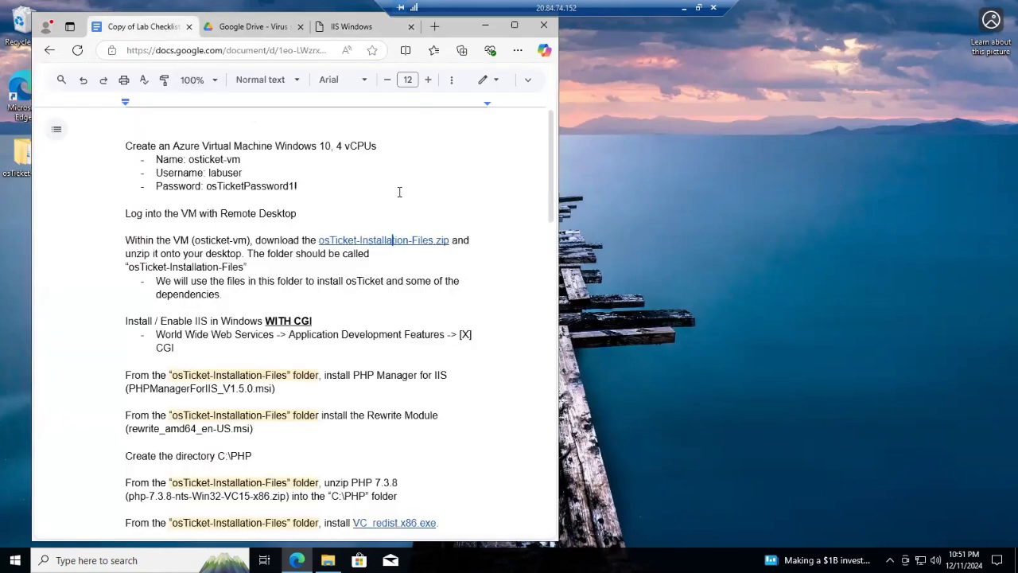
scroll(417, 298, "down", 1)
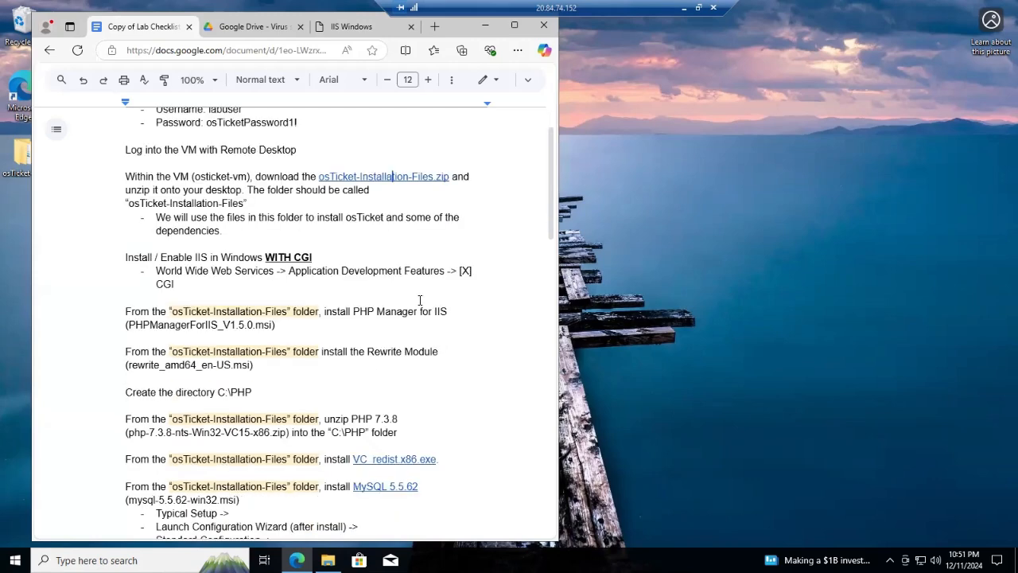
scroll(96, 325, "down", 2)
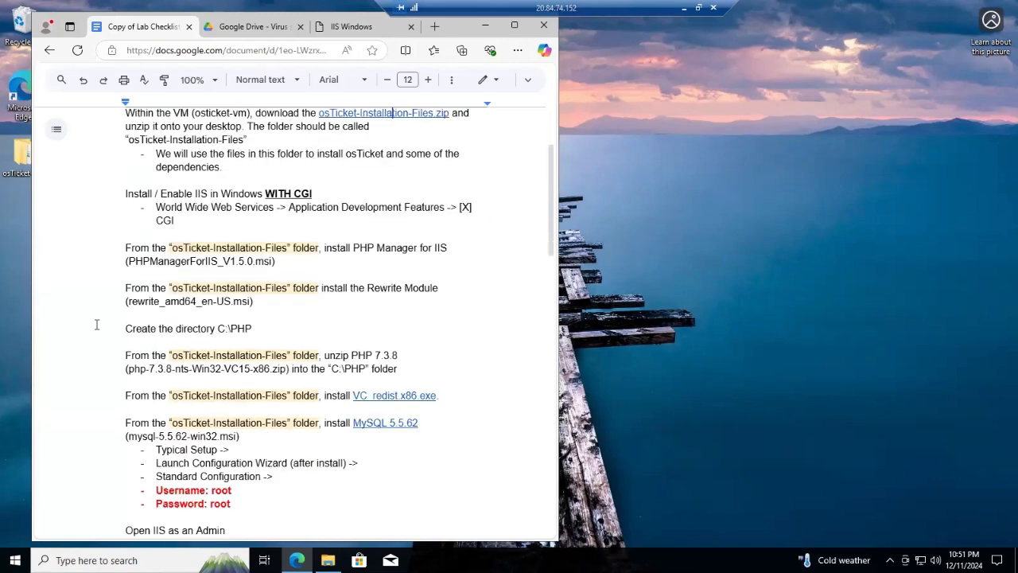
double_click(16, 159)
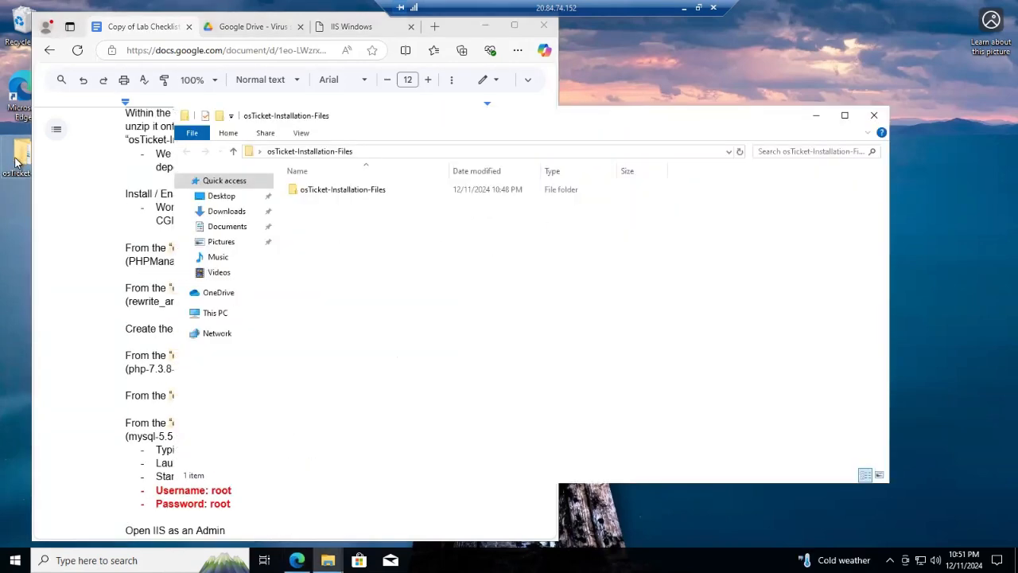
double_click(342, 190)
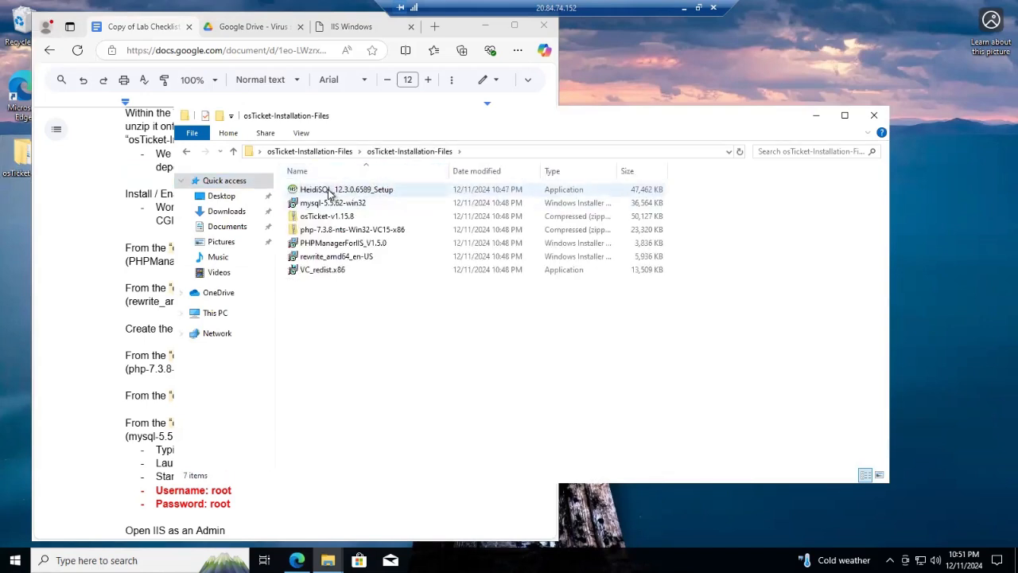
left_click(341, 245)
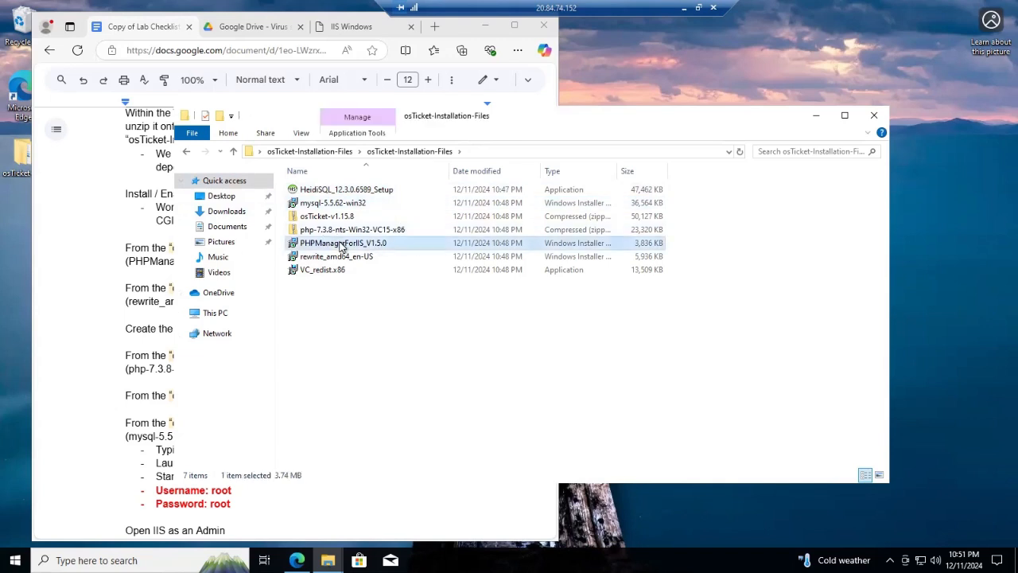
right_click(399, 243)
left_click(426, 250)
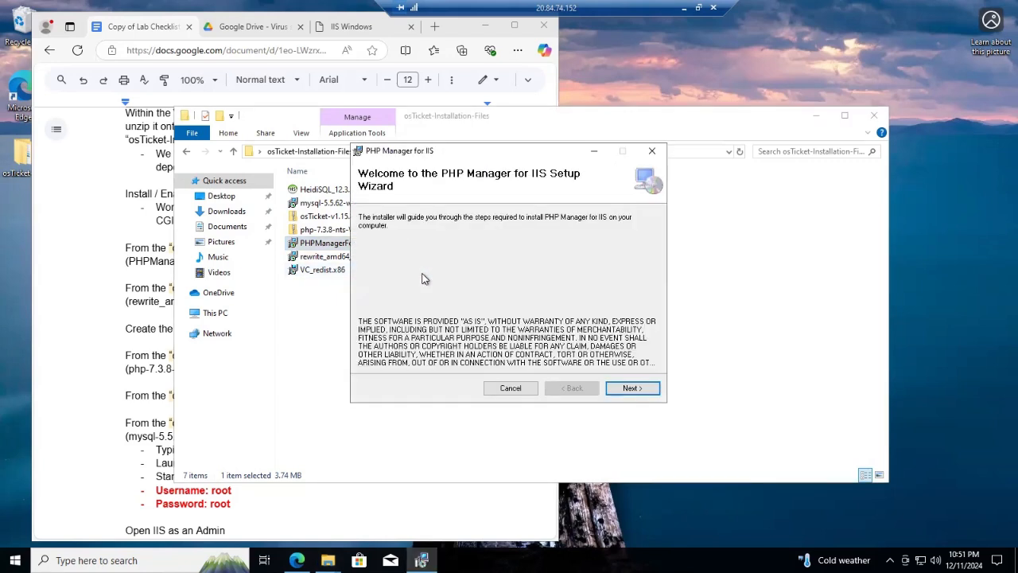
Run the PHP Manager for IIS setup, accepting the licence, and close it when complete
left_click(638, 389)
left_click(488, 362)
left_click(634, 389)
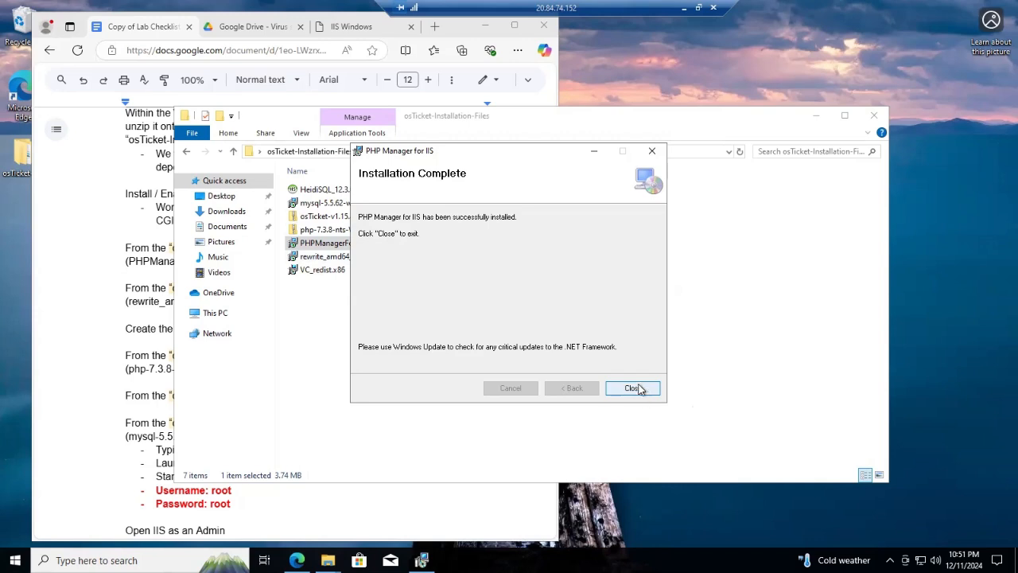
left_click(634, 388)
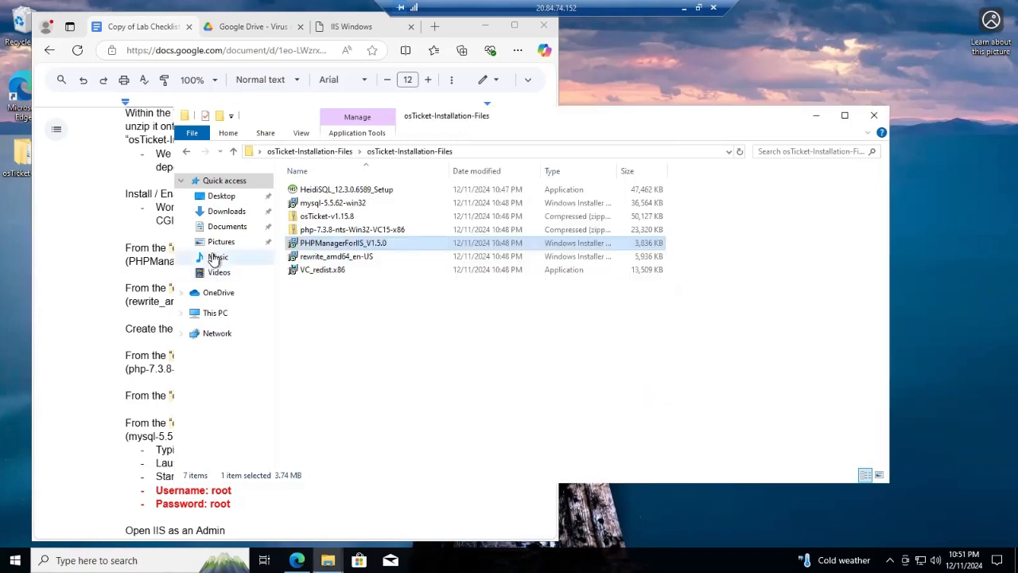
Install IIS URL Rewrite Module 2 from rewrite_amd64_en-US, accepting the licence terms
left_click(333, 259)
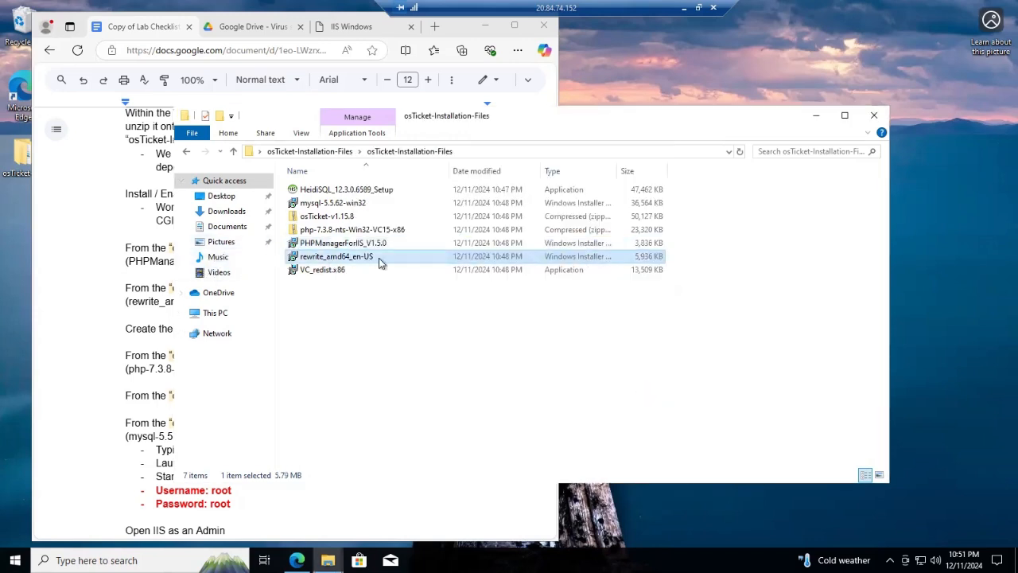
right_click(405, 256)
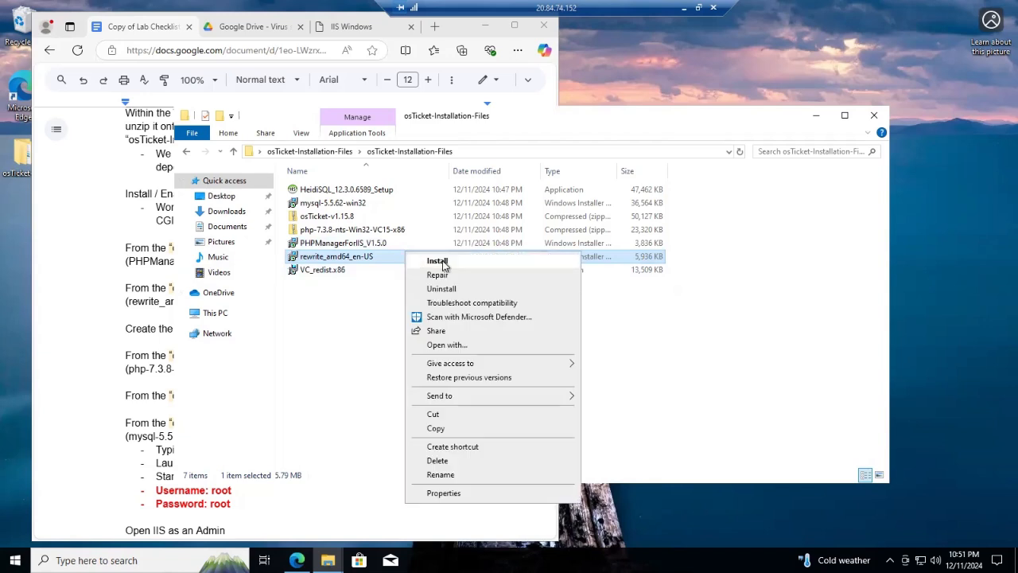
left_click(439, 262)
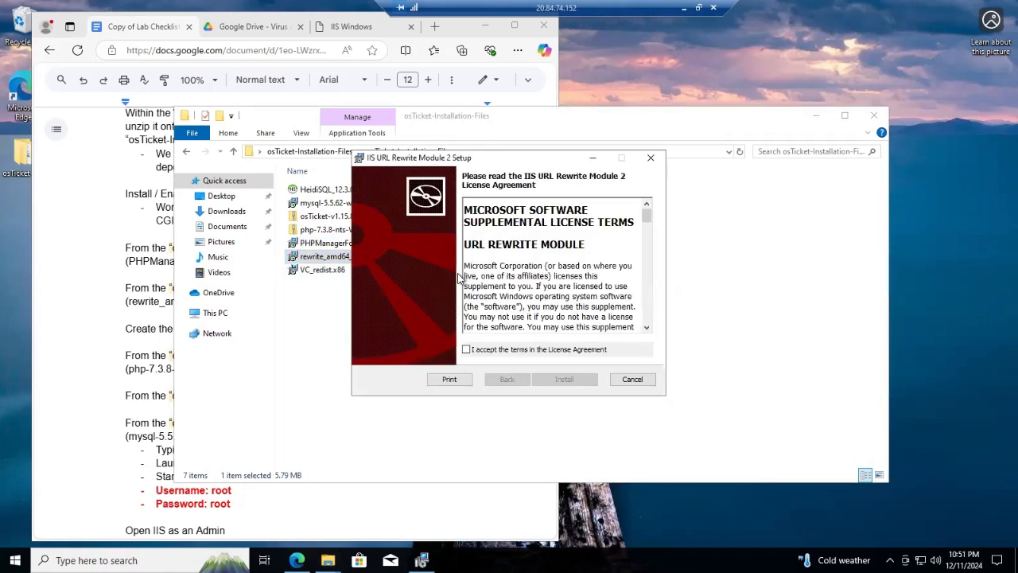
left_click(466, 349)
left_click(564, 380)
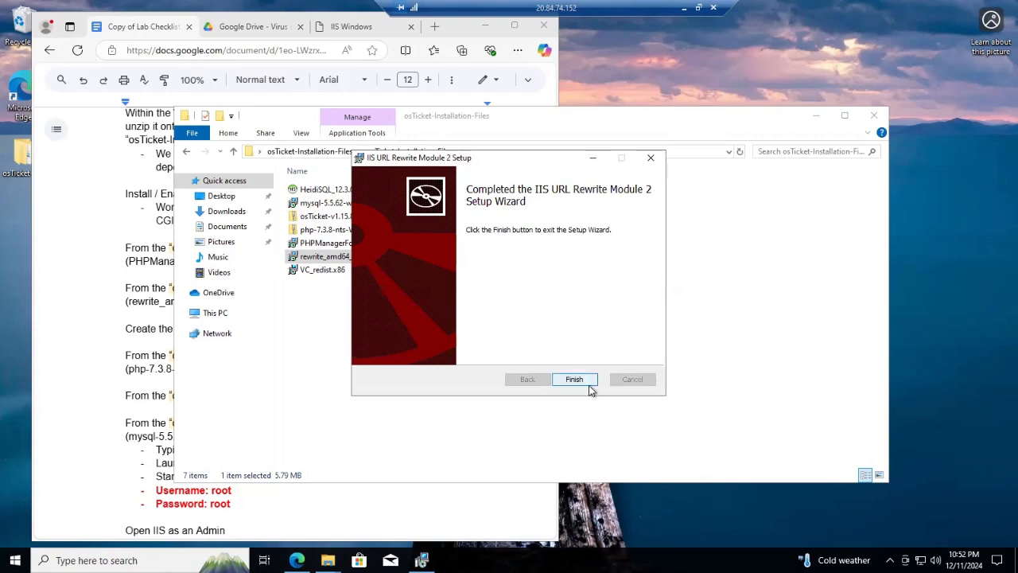
left_click(575, 380)
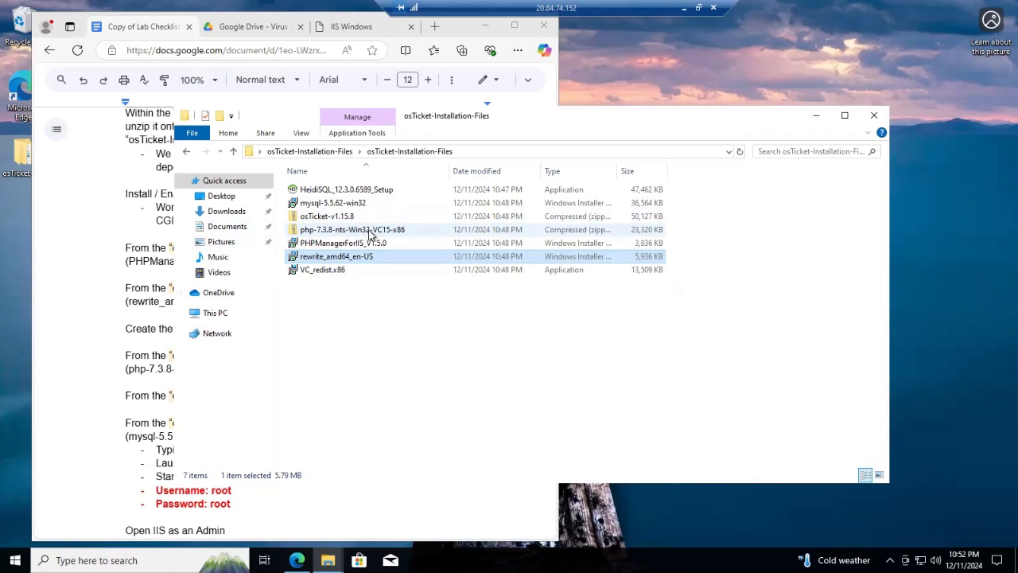
Create a new folder named PHP at the root of Windows (C:), then close Explorer
left_click(215, 313)
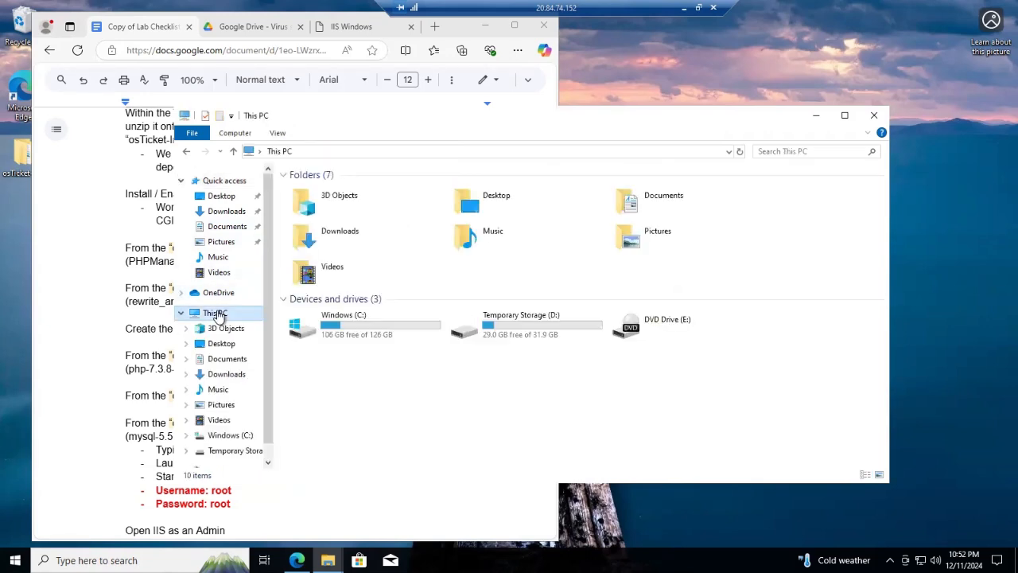
double_click(383, 325)
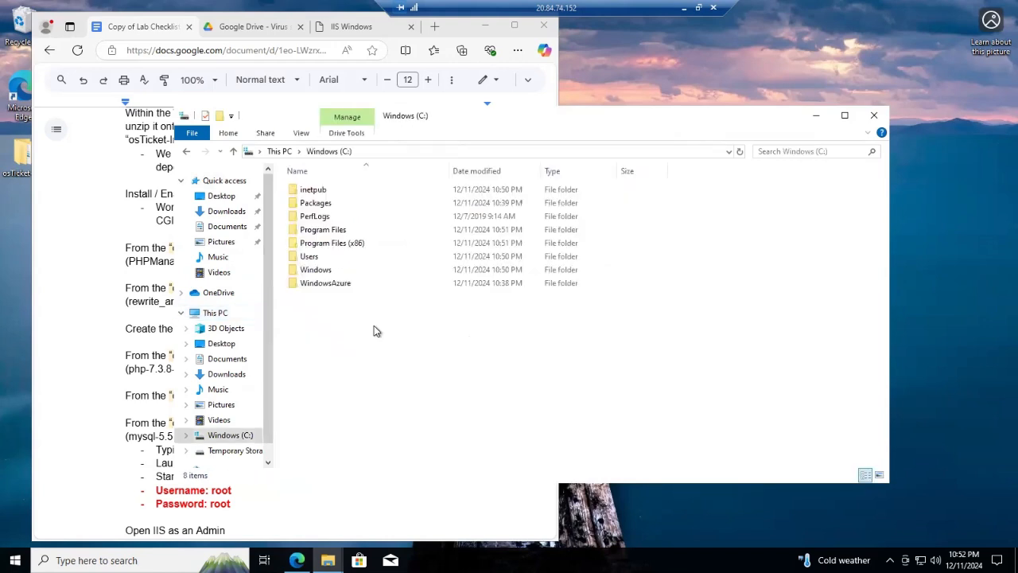
left_click(220, 116)
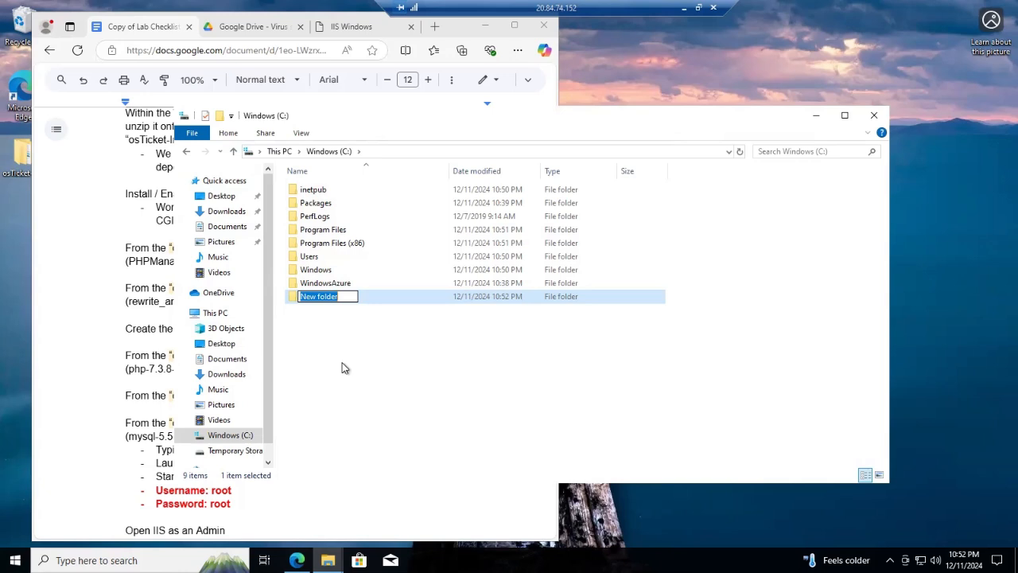
type("PHP")
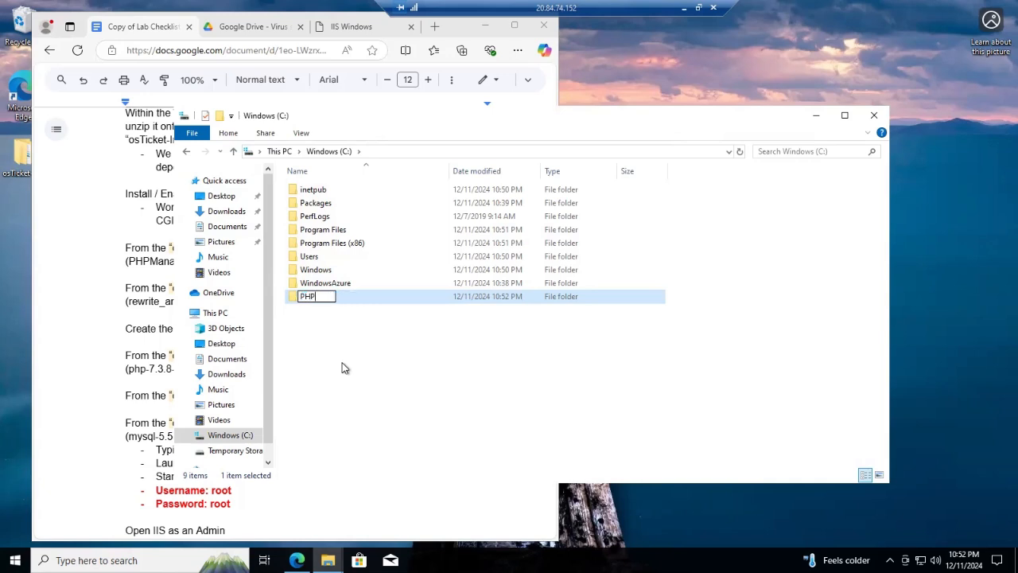
key("Return")
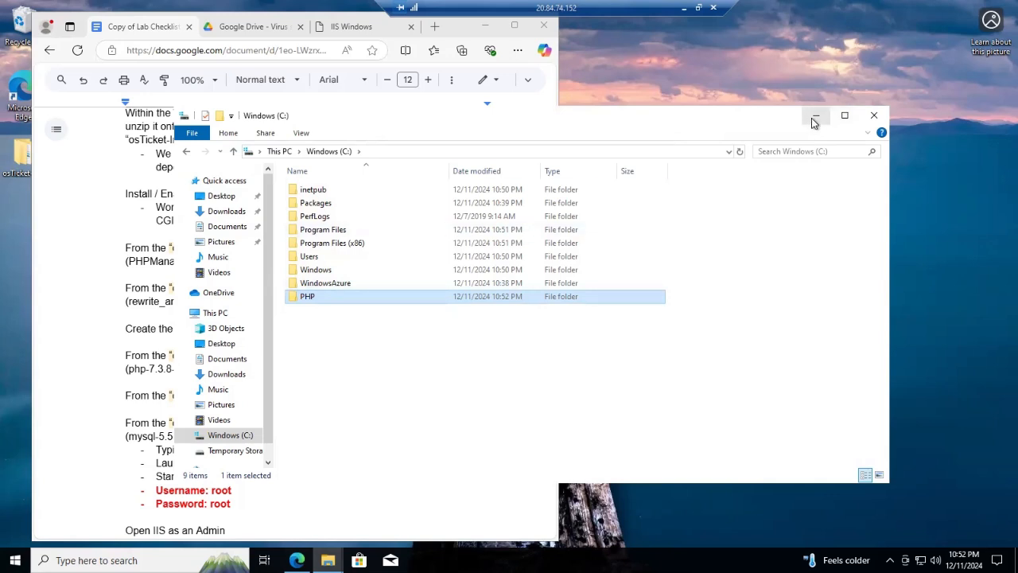
left_click(874, 118)
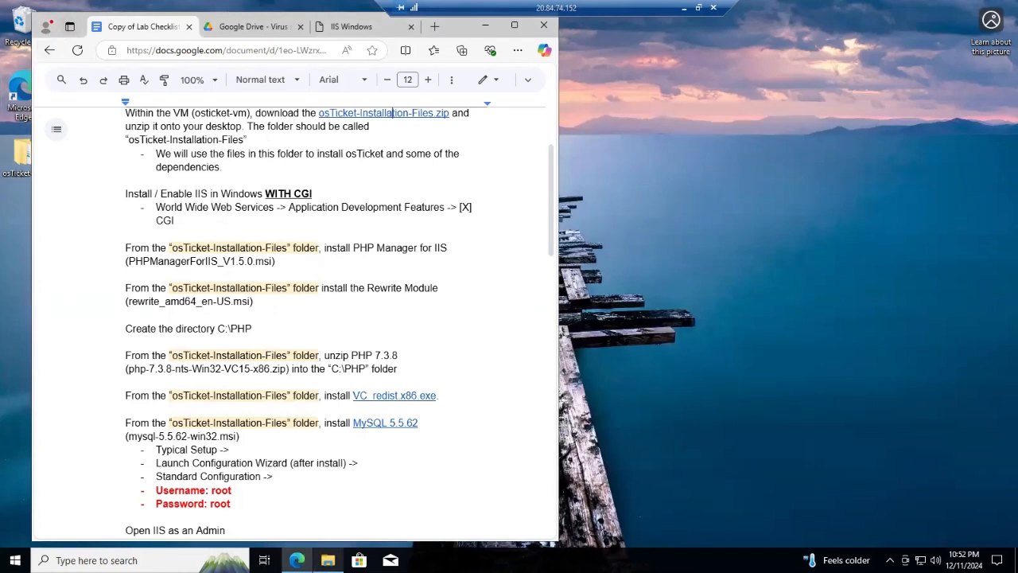
Open the installation files folder and start Extract All on the php-7.3.8-nts-Win32-VC15-x86 zip
double_click(14, 176)
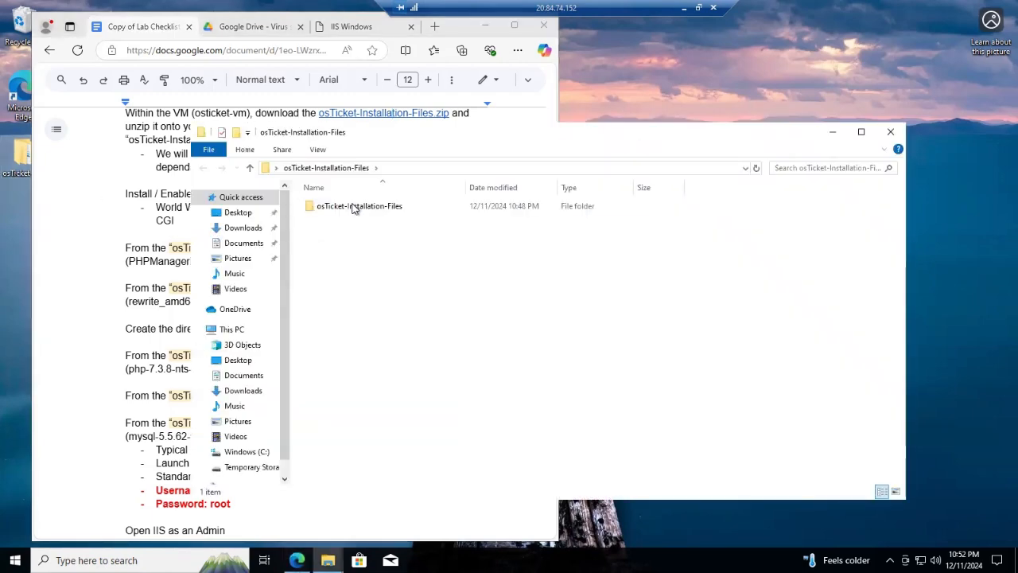
double_click(369, 209)
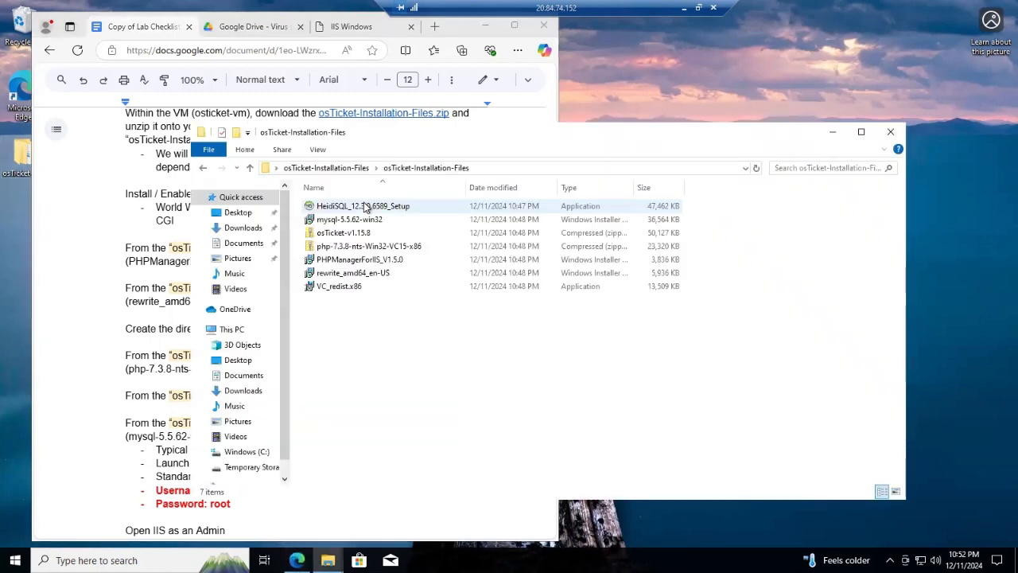
left_click(400, 248)
right_click(427, 249)
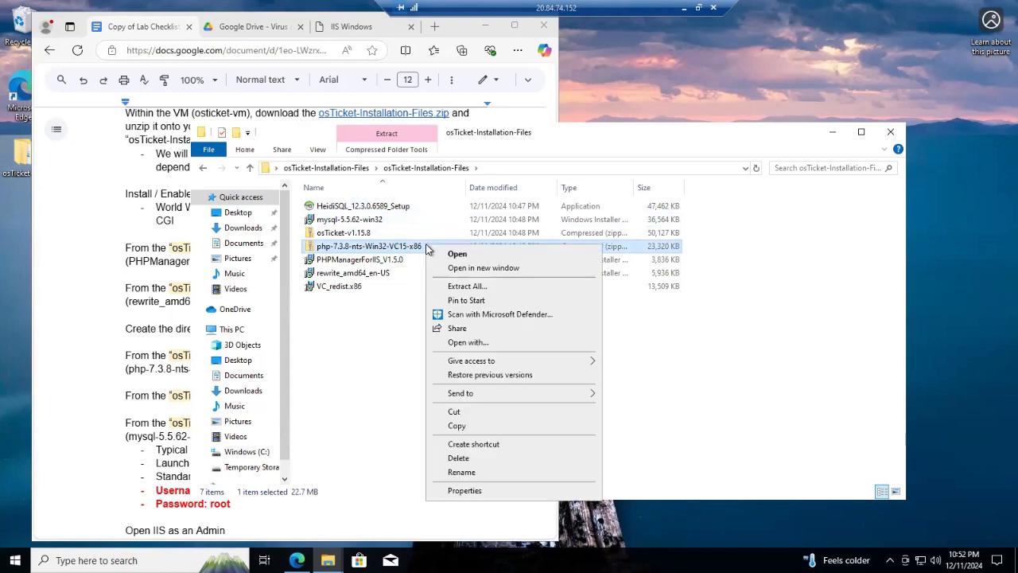
left_click(469, 286)
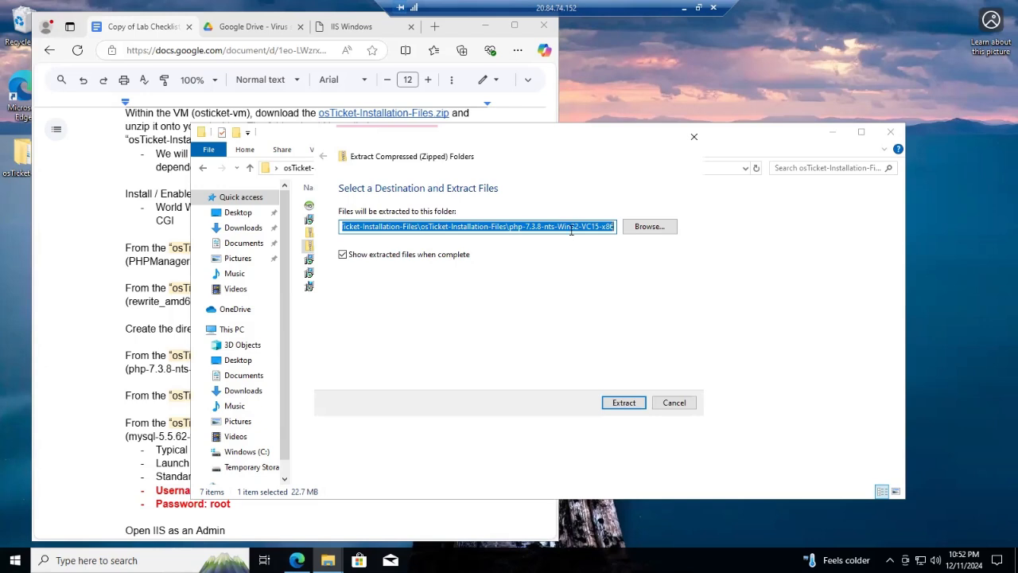
Set the extraction destination to C:\PHP and extract the PHP files
left_click(649, 228)
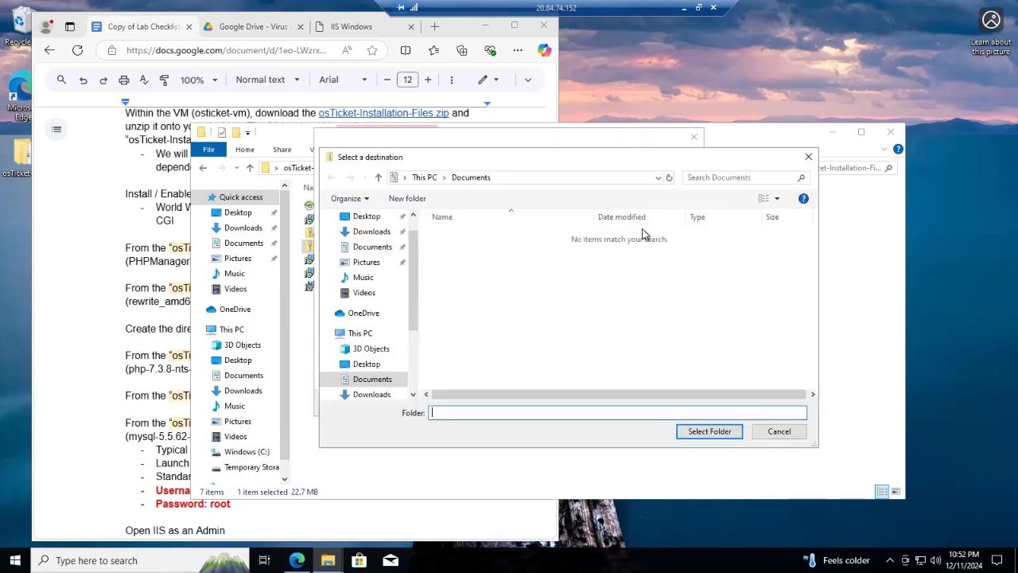
left_click(362, 333)
scroll(514, 363, "down", 2)
double_click(551, 351)
left_click(475, 278)
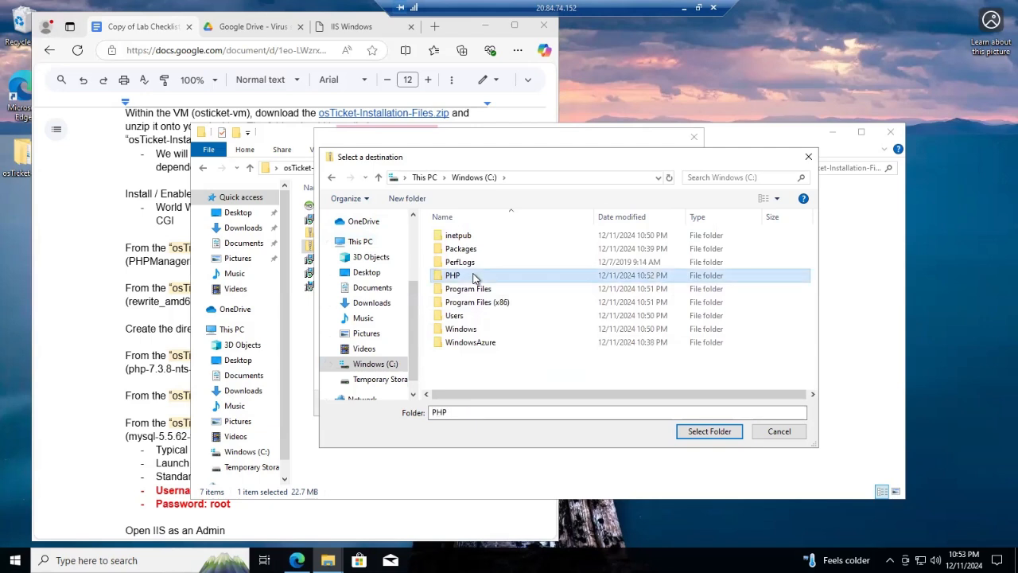
left_click(717, 434)
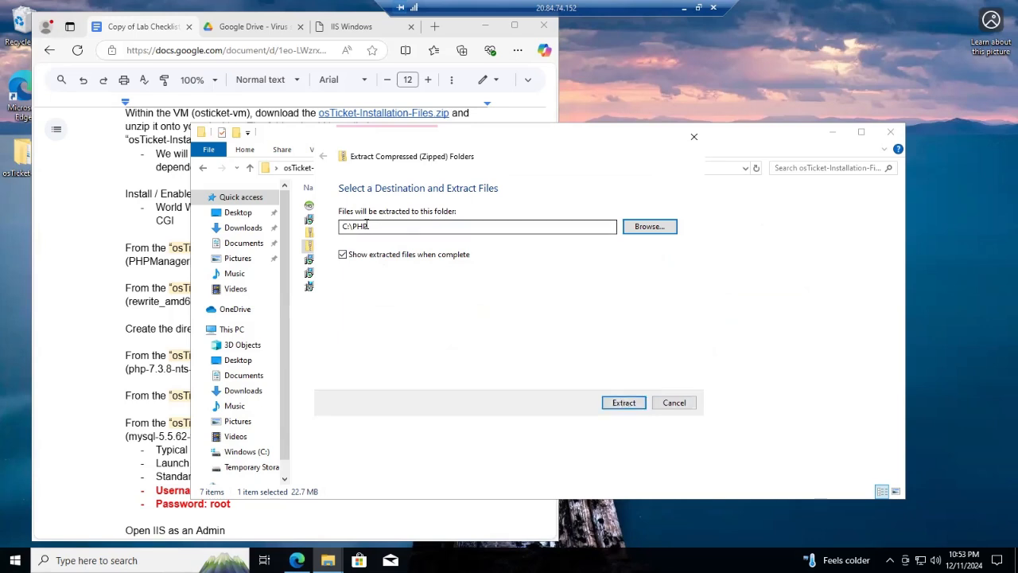
left_click(625, 399)
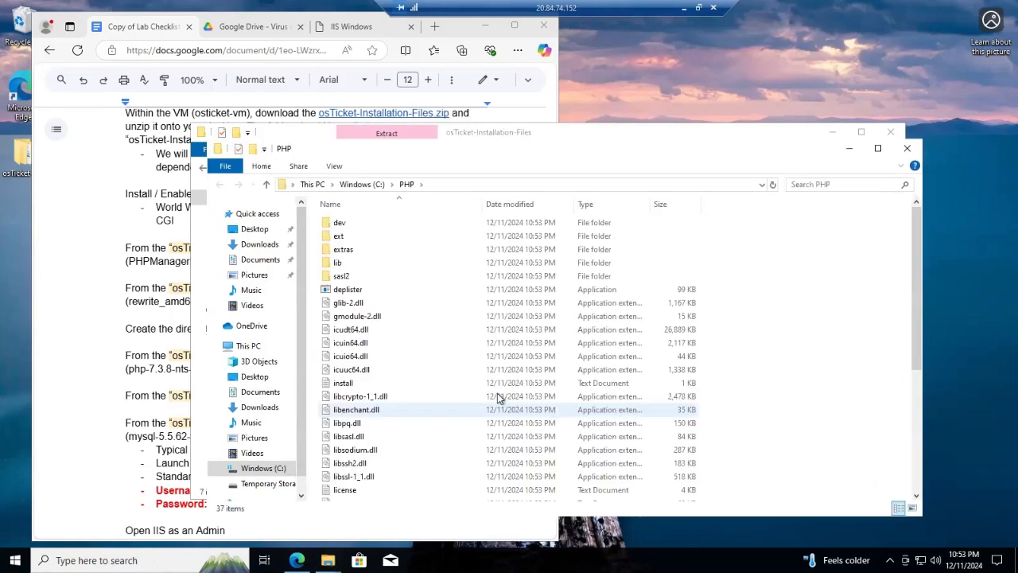
Close the C:\PHP window, leaving the installation files folder visible
scroll(368, 345, "down", 5)
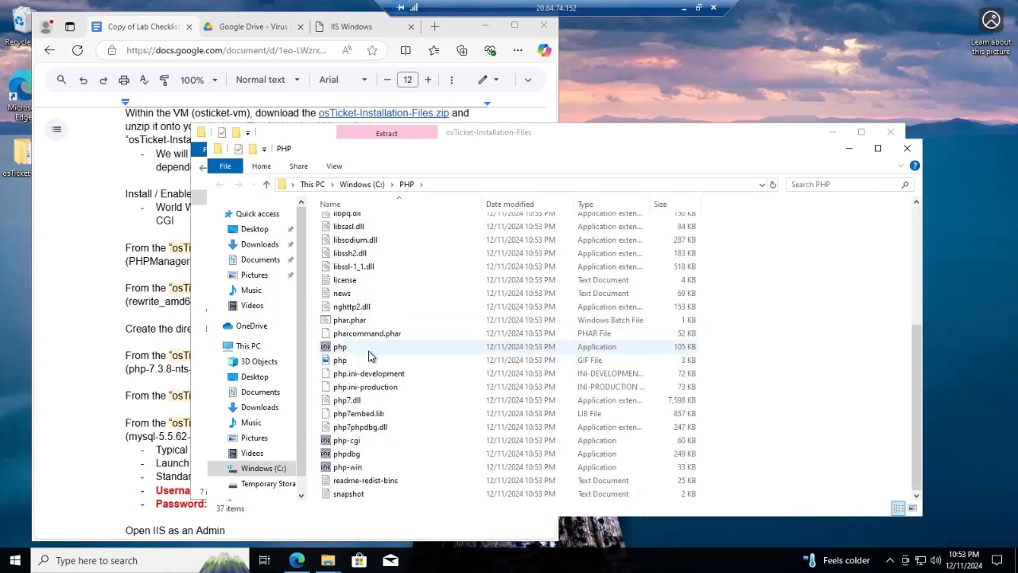
scroll(387, 395, "up", 5)
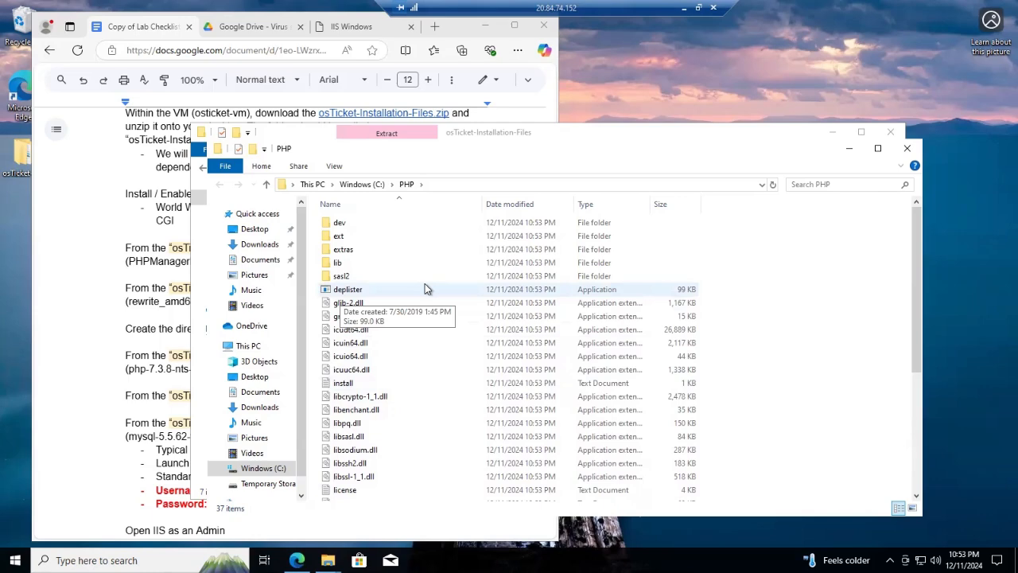
left_click_drag(764, 136, 758, 91)
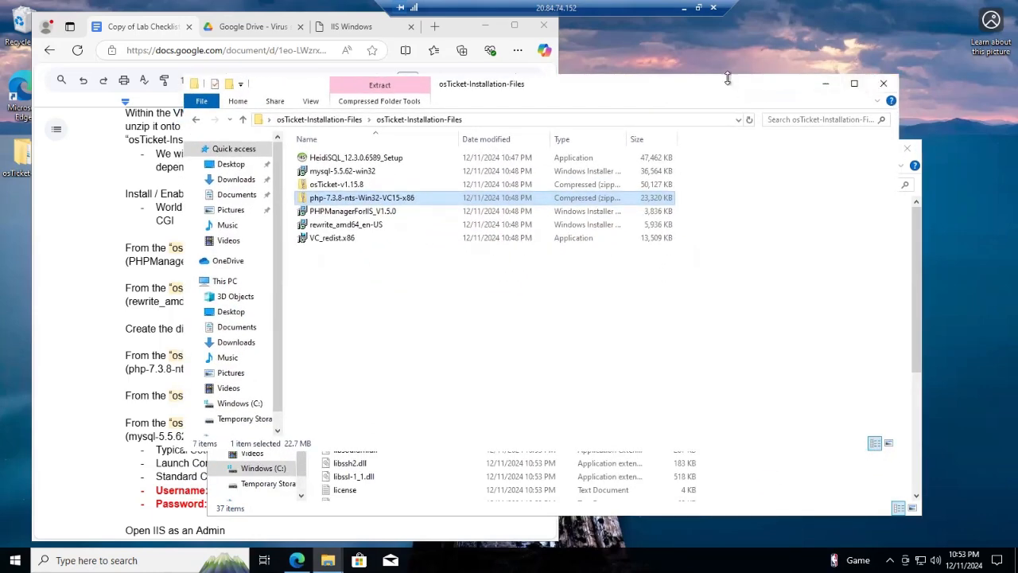
left_click_drag(724, 84, 736, 232)
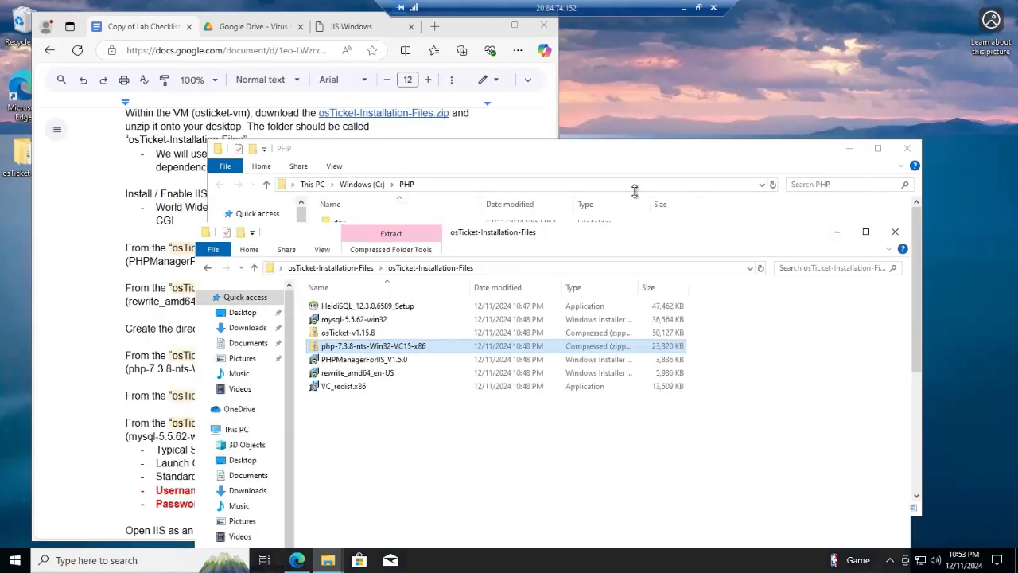
left_click(631, 150)
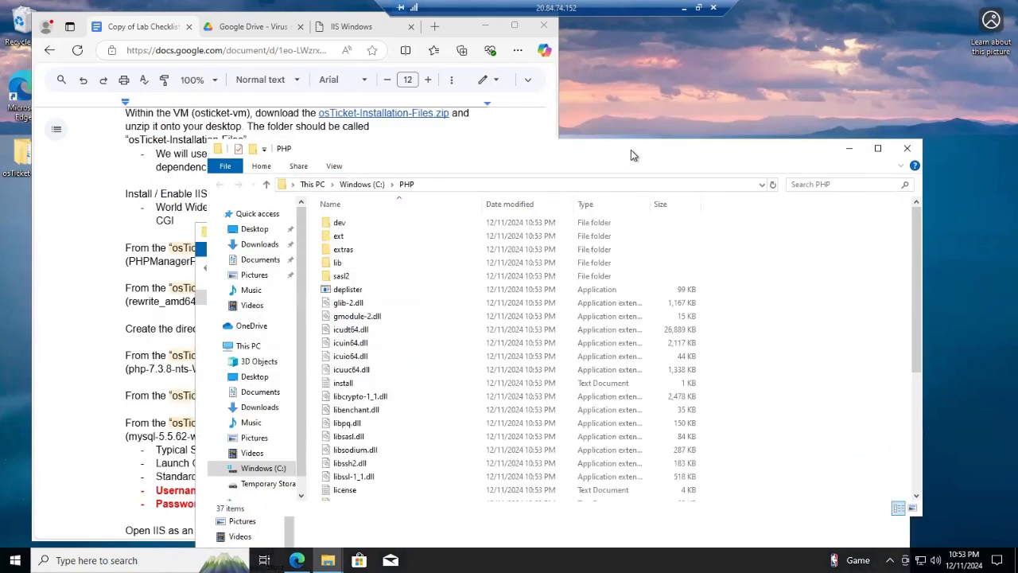
left_click(907, 148)
Install Visual C++ 2015-2022 Redistributable (x86) from VC_redist.x86, accepting the license terms
left_click_drag(670, 238, 743, 153)
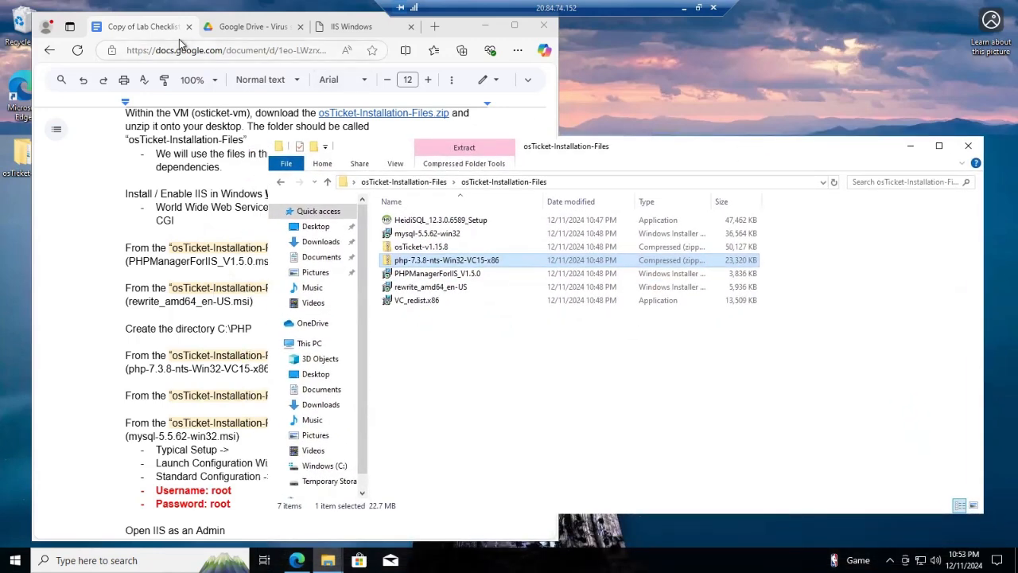
left_click(78, 191)
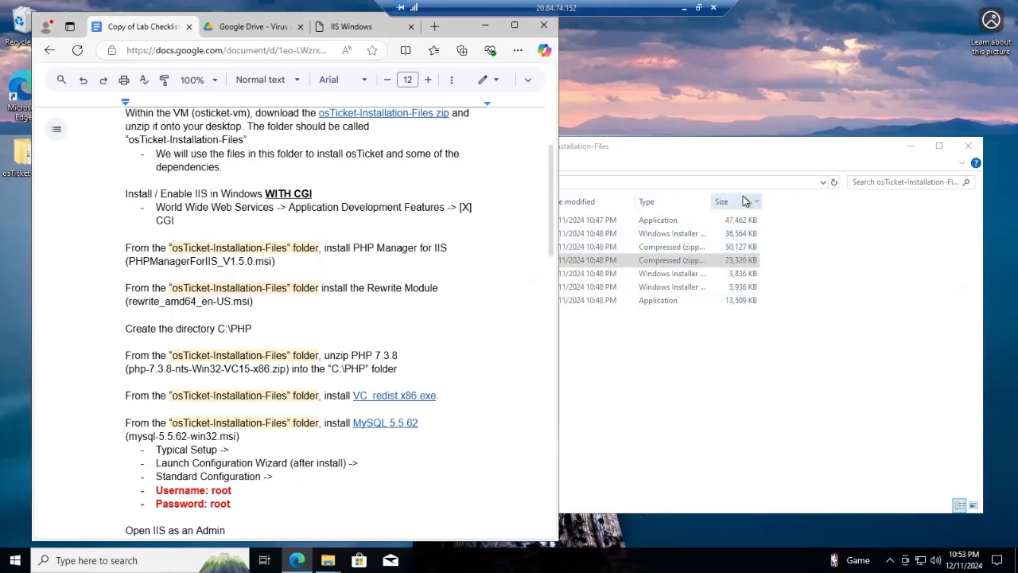
left_click(718, 158)
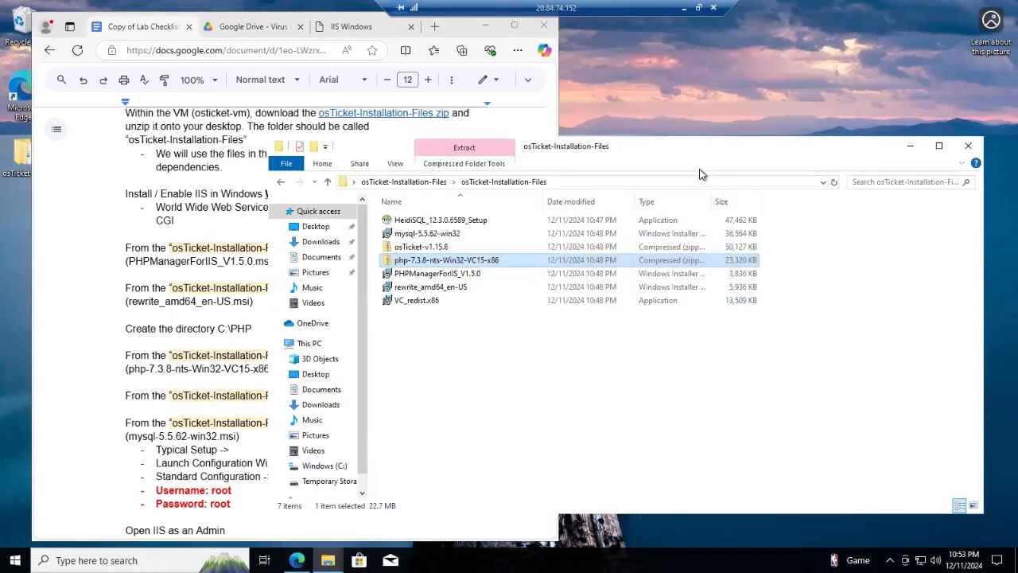
left_click(436, 301)
right_click(450, 302)
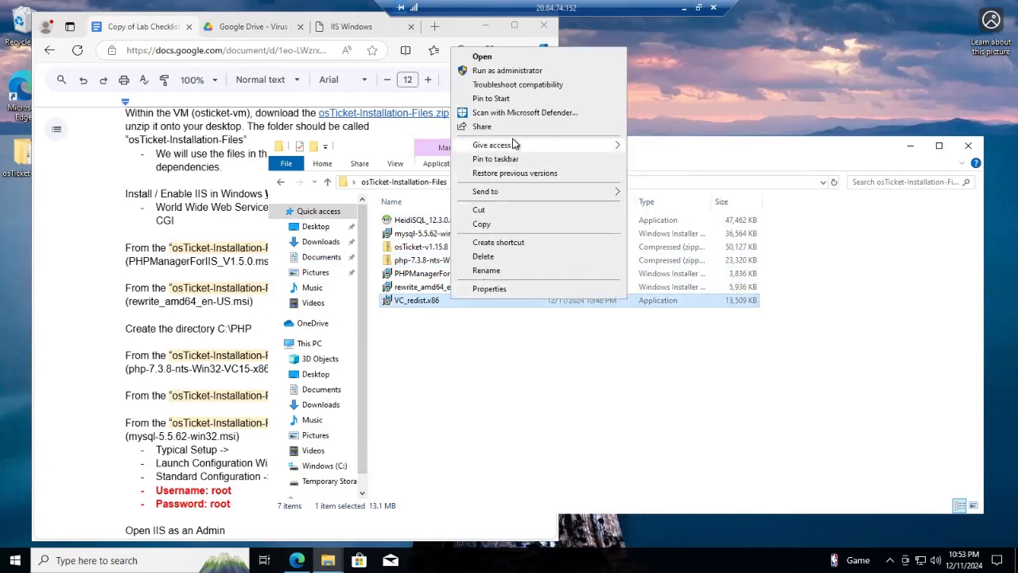
left_click(506, 59)
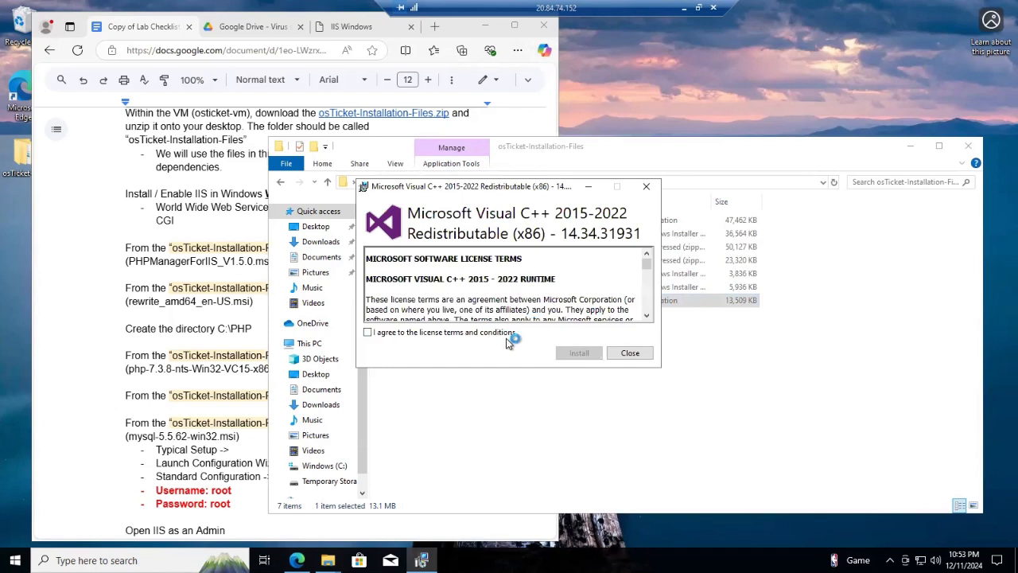
left_click(365, 331)
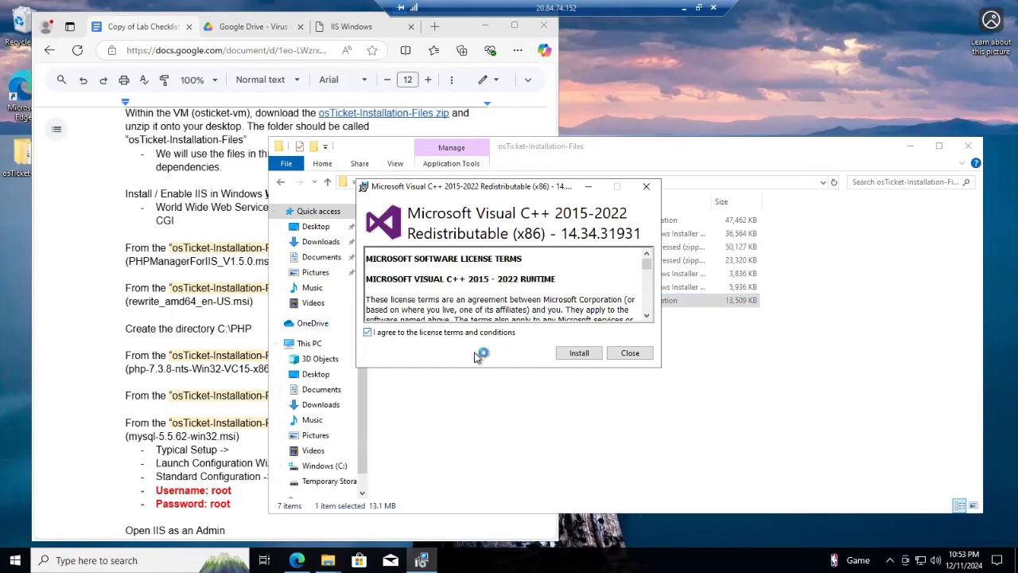
left_click(570, 356)
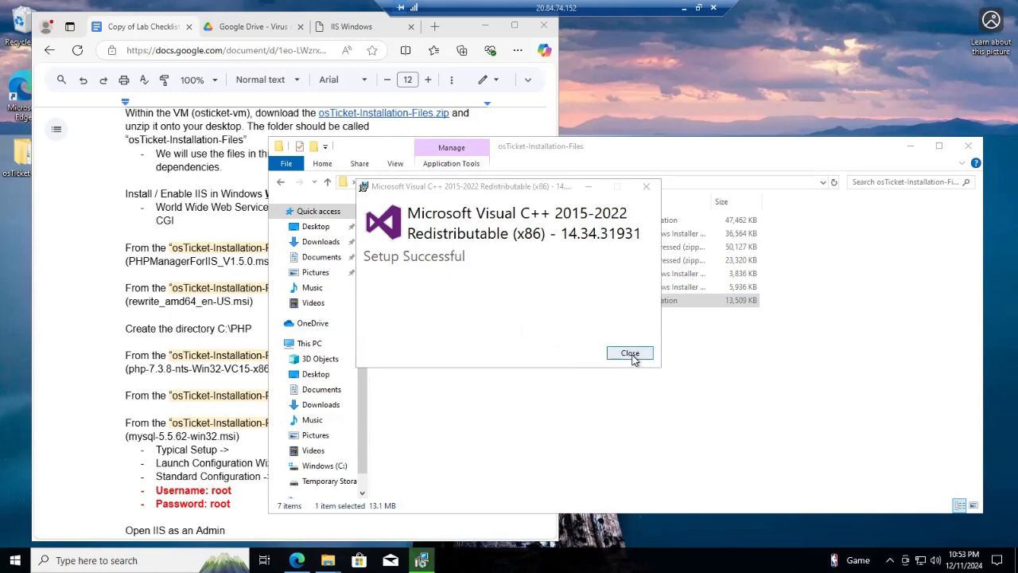
left_click(630, 353)
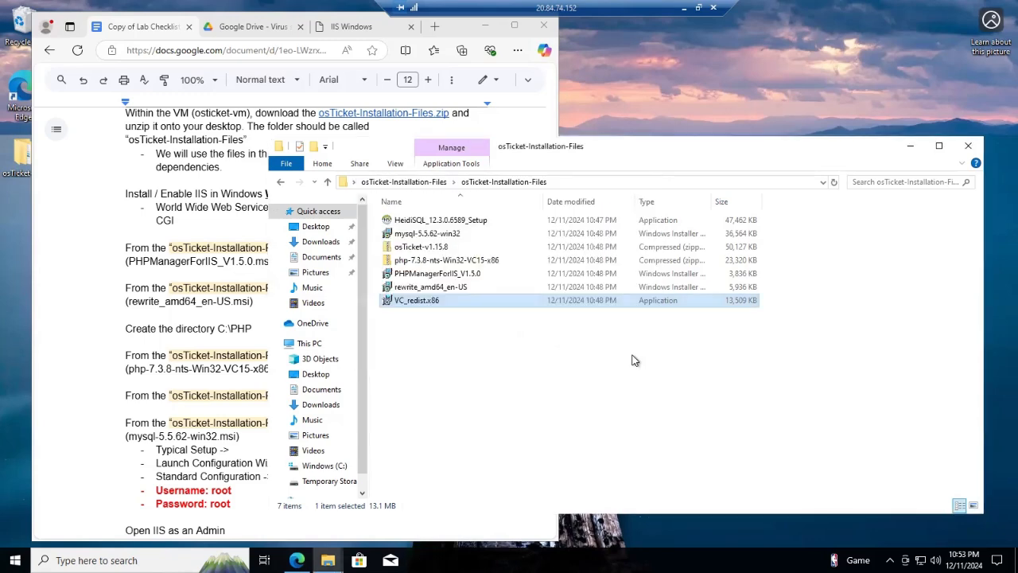
left_click(70, 268)
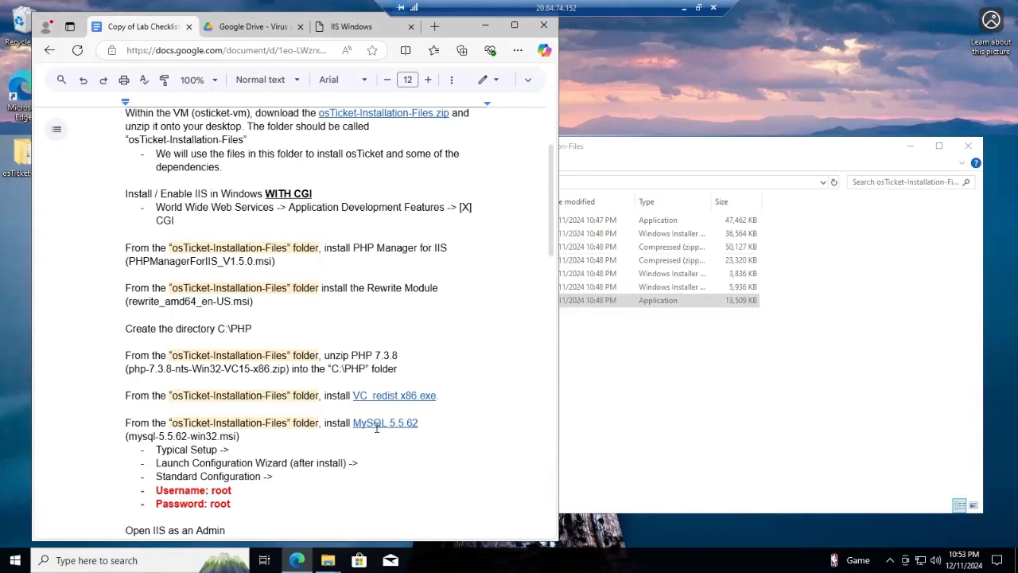
Install mysql-5.5.62-win32 with the Typical setup, accepting the license and launching the configuration wizard
scroll(371, 420, "down", 3)
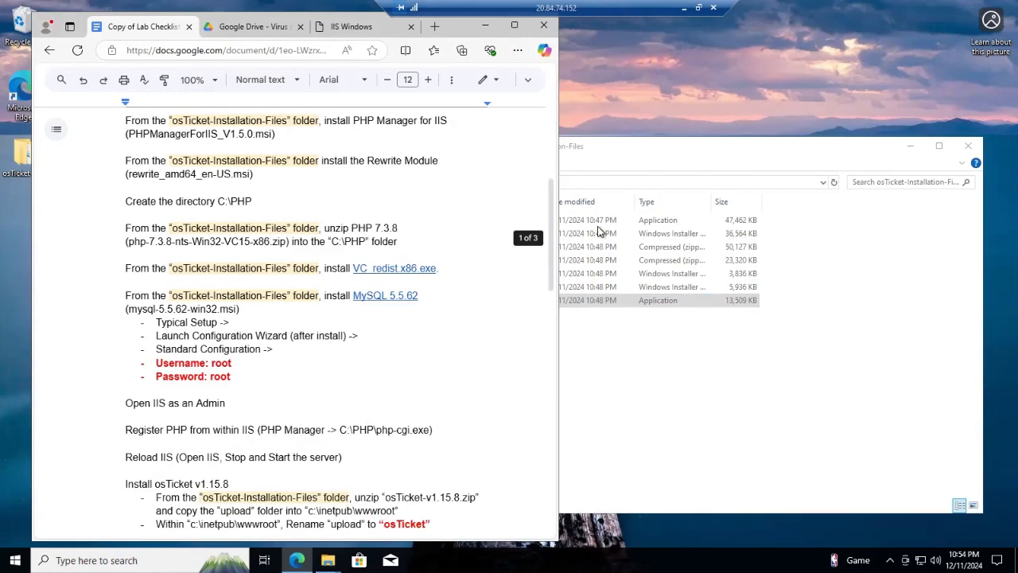
left_click(661, 160)
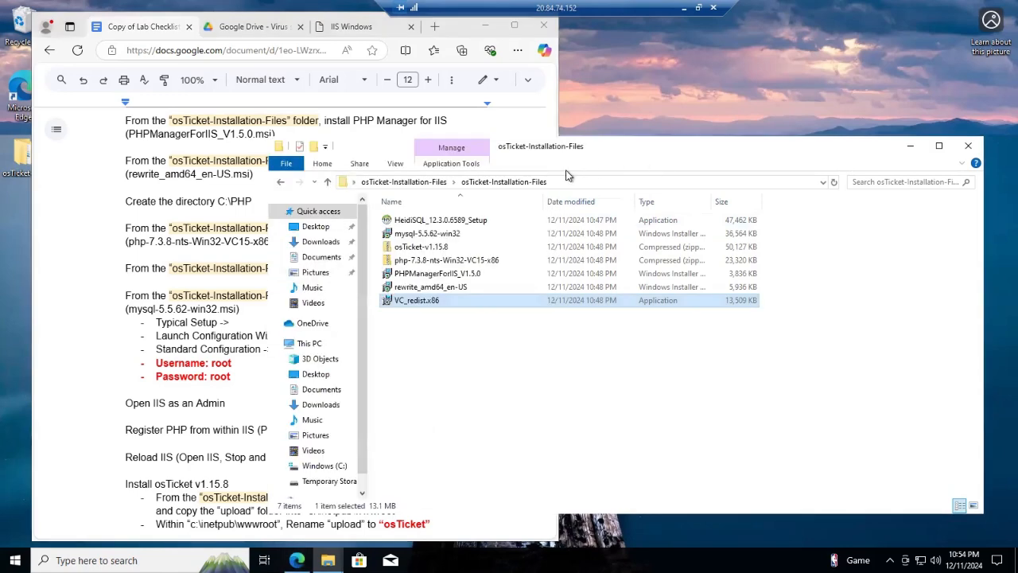
left_click(431, 234)
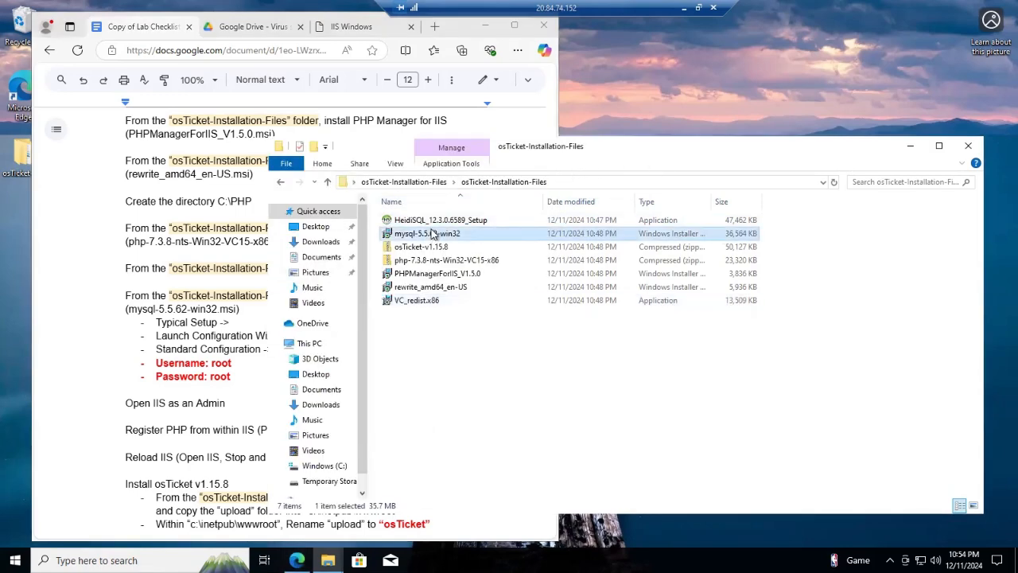
right_click(494, 237)
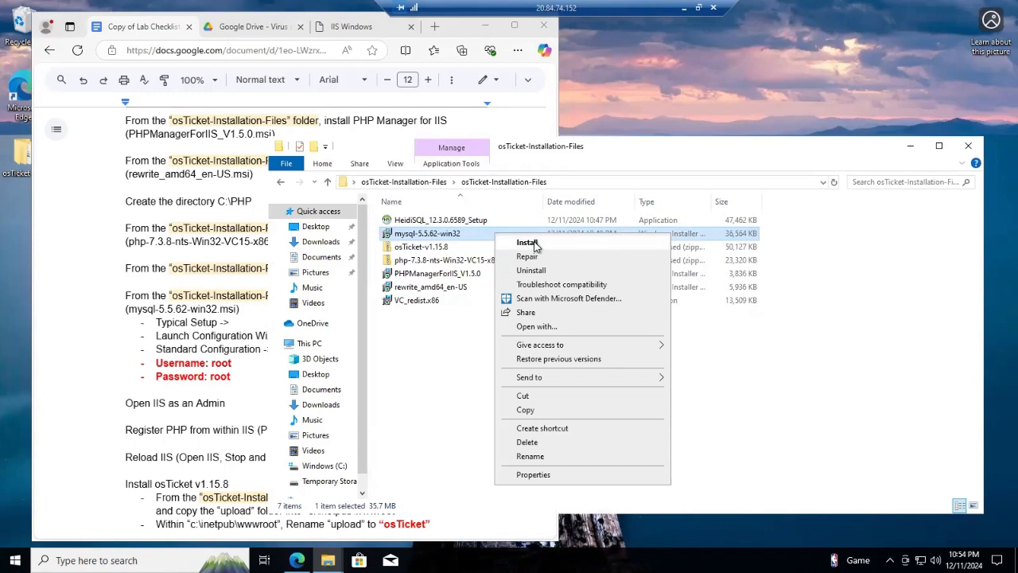
left_click(528, 241)
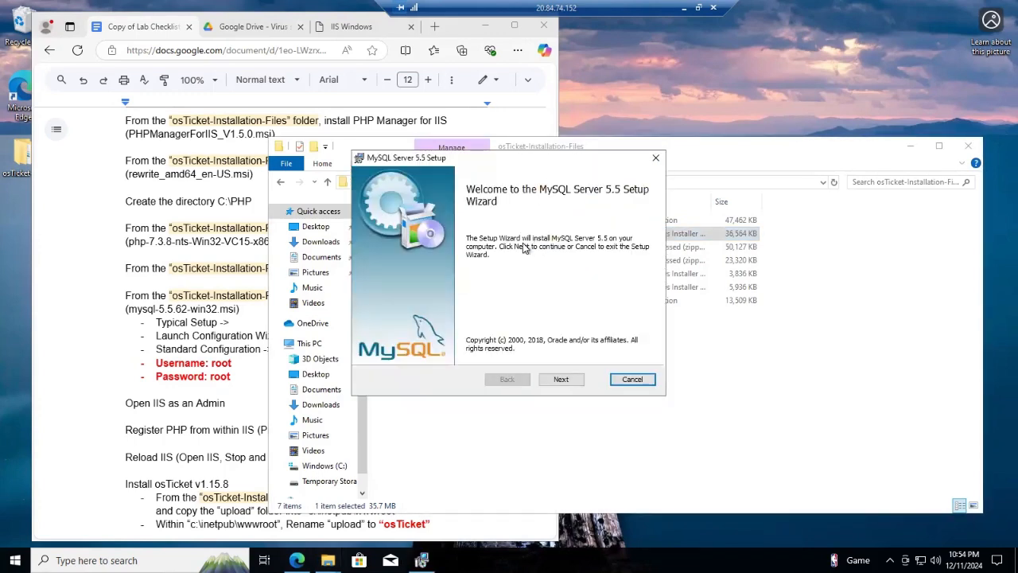
left_click(562, 381)
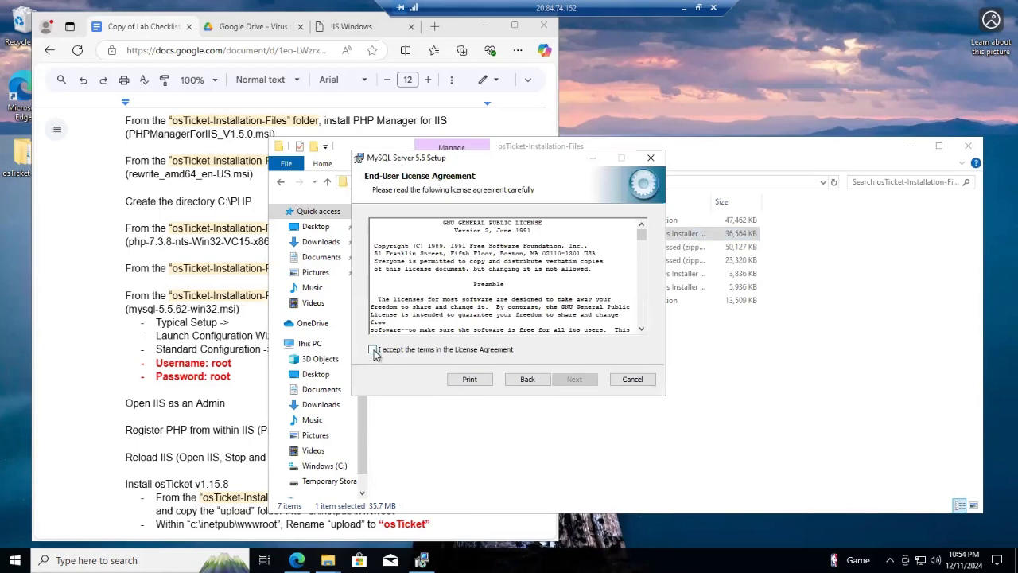
left_click(373, 350)
left_click(576, 381)
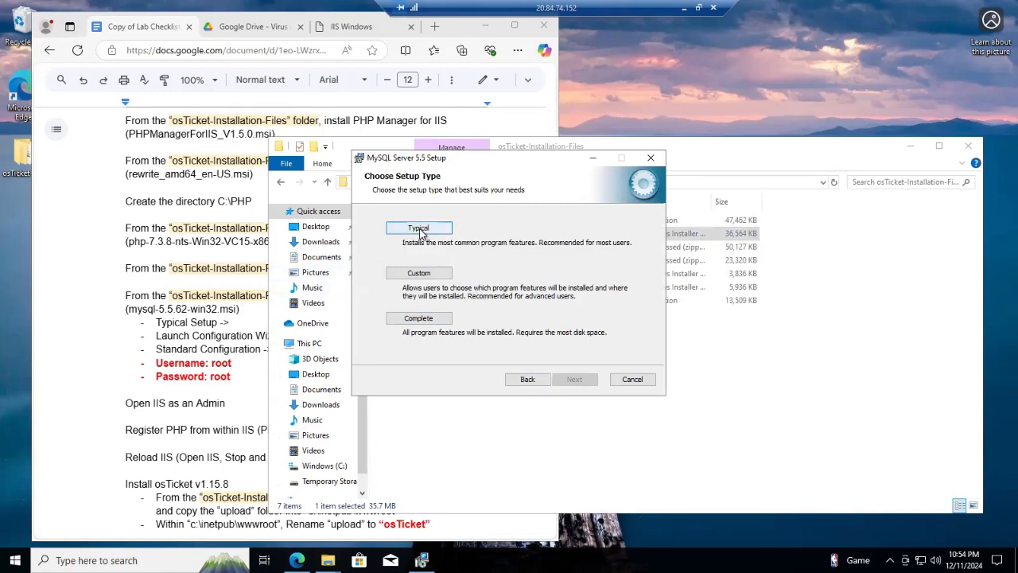
left_click(448, 229)
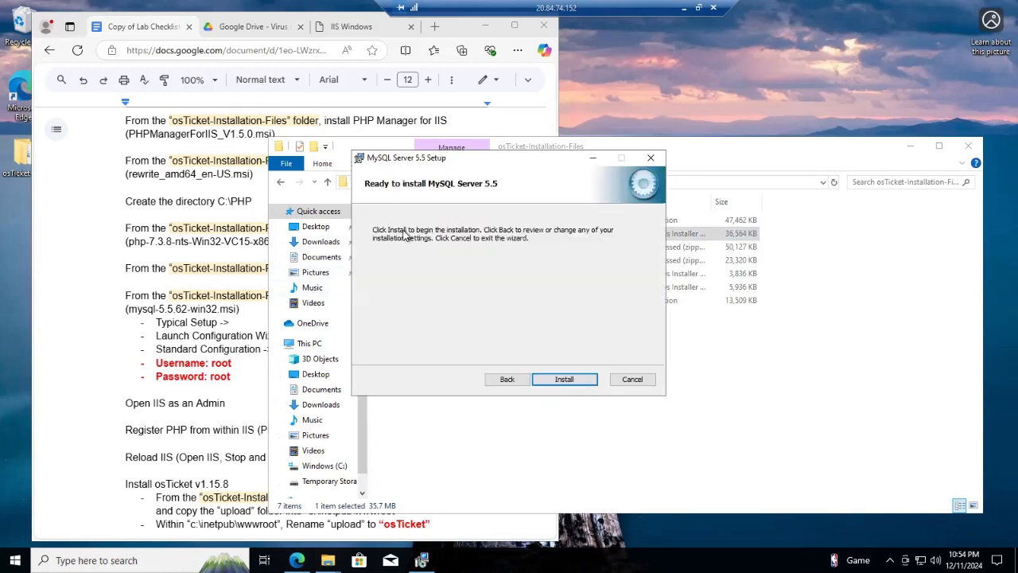
left_click(564, 380)
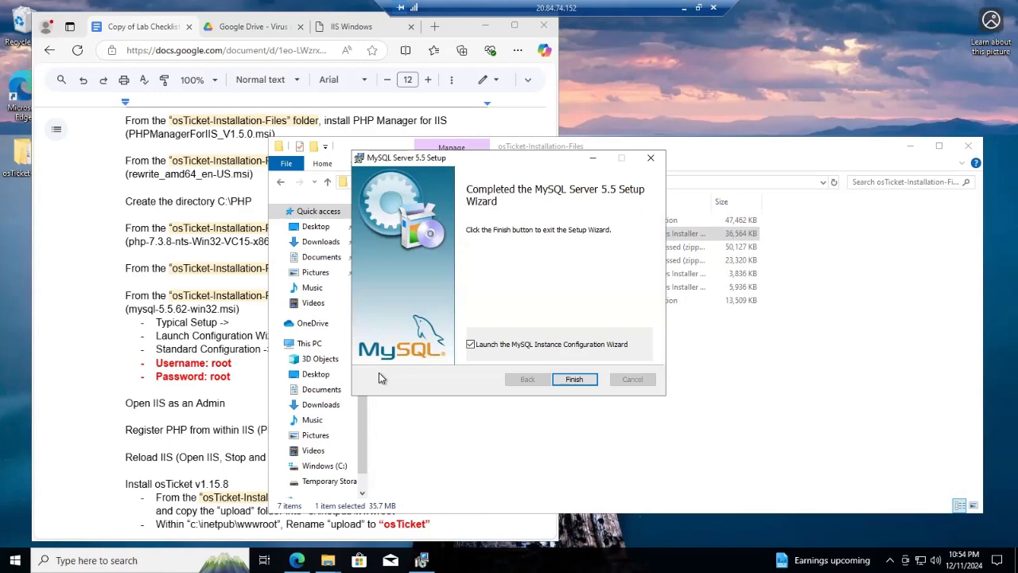
left_click(573, 379)
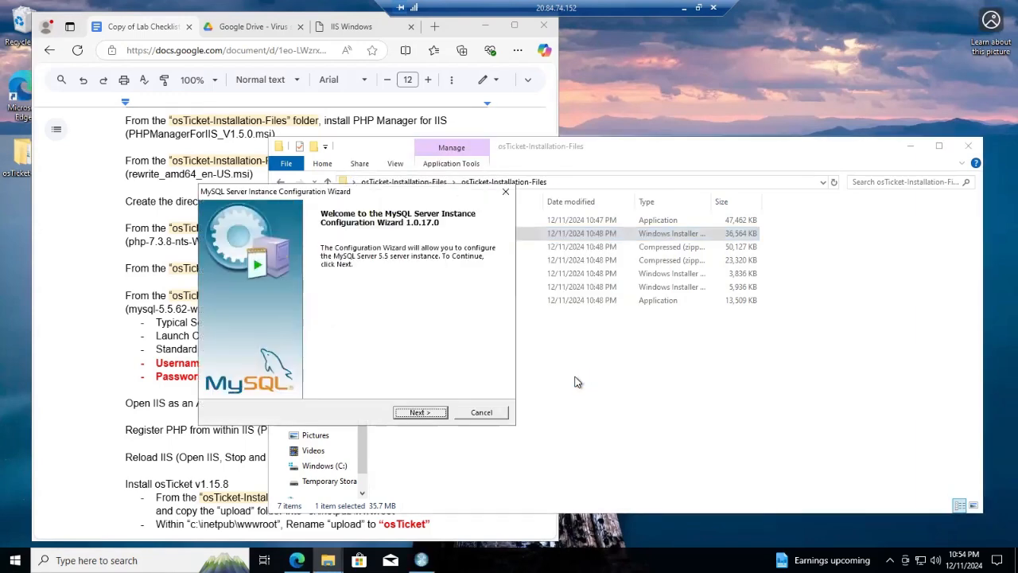
Apply a Standard Configuration with default service options and a root password, then finish
left_click(421, 412)
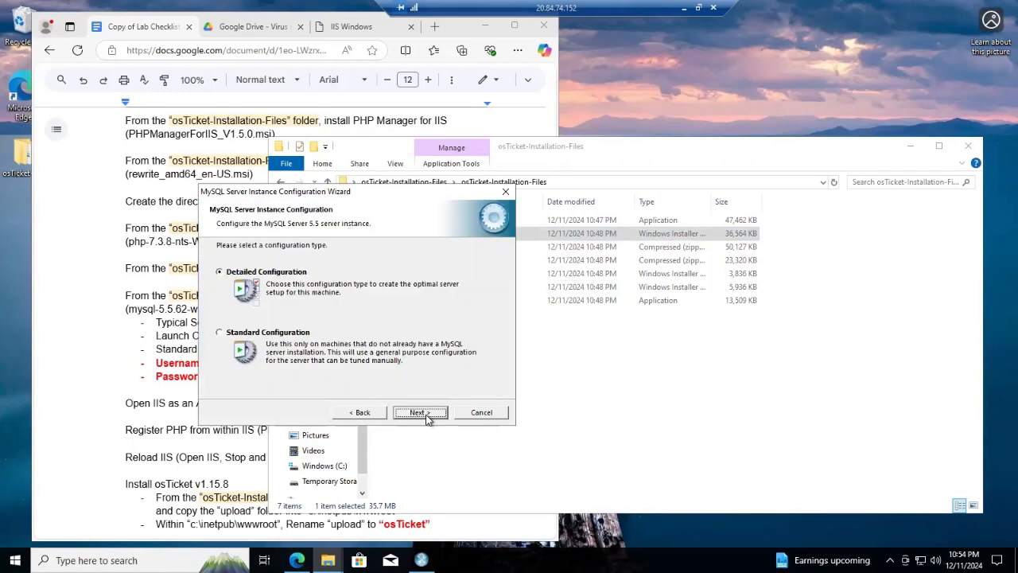
left_click(220, 334)
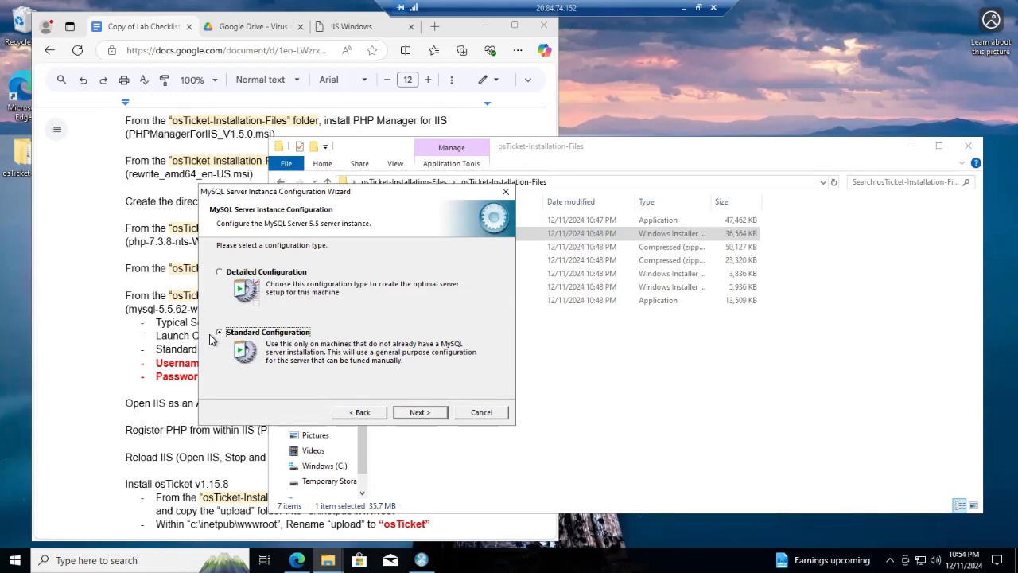
left_click(414, 413)
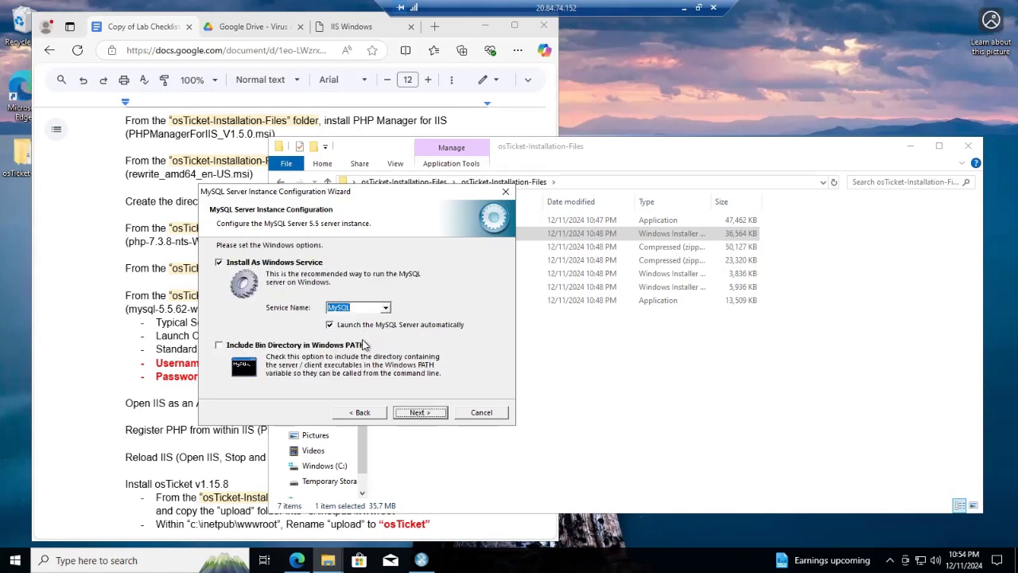
left_click(415, 413)
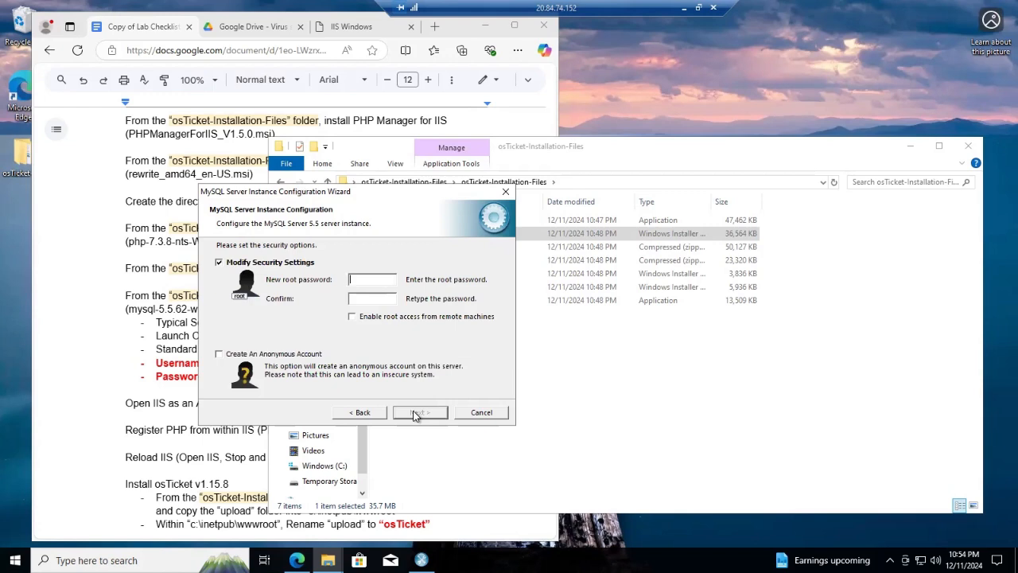
left_click(424, 417)
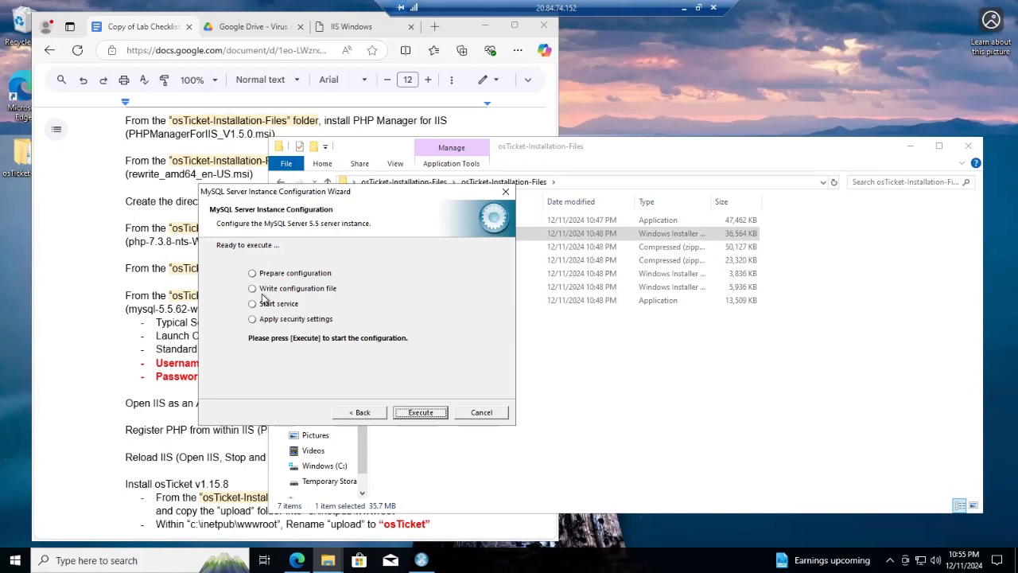
left_click(436, 412)
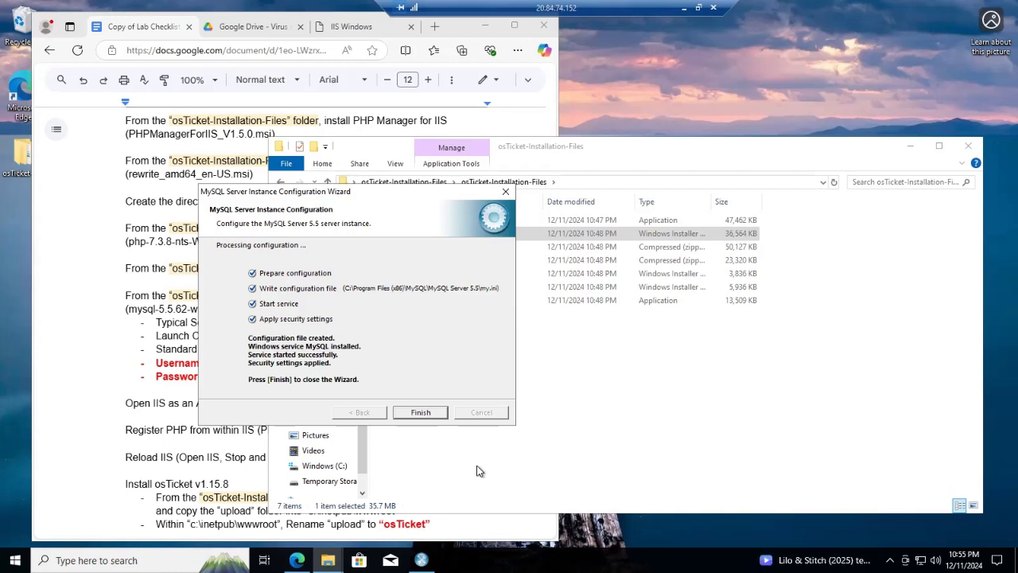
left_click(433, 413)
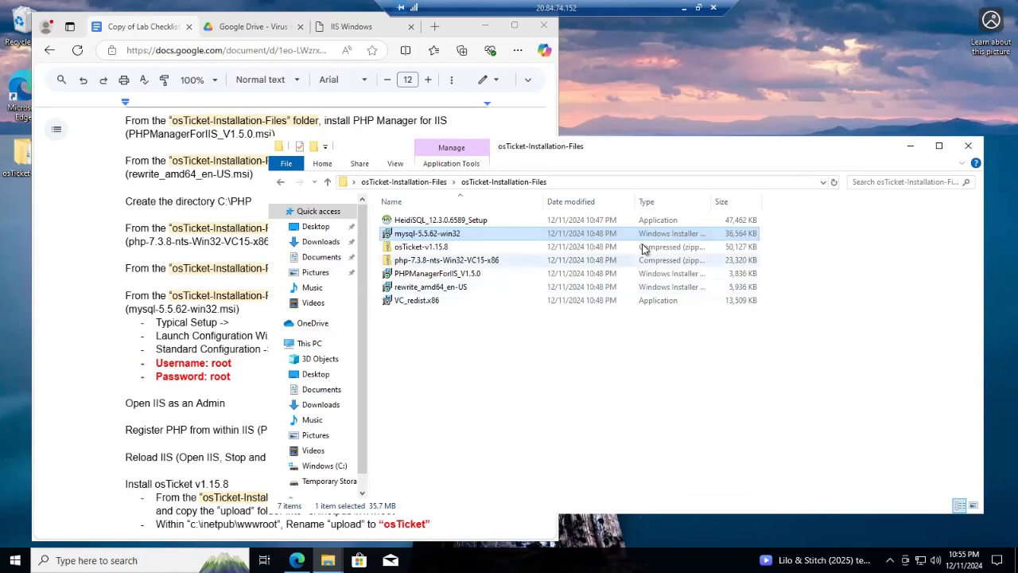
Search 'iis', run IIS Manager as administrator, and open its PHP Manager page
left_click_drag(652, 153, 683, 94)
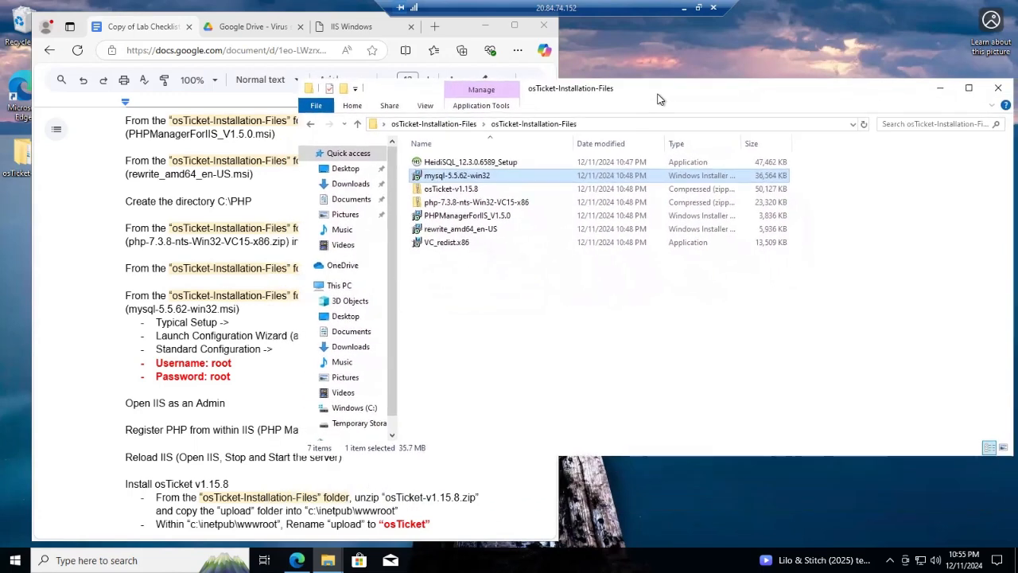
left_click(938, 90)
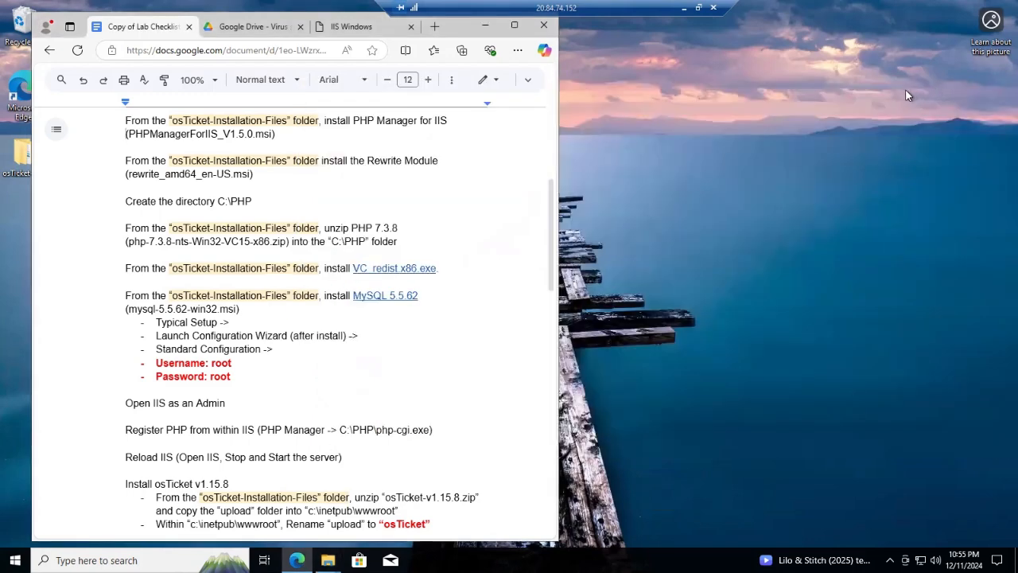
scroll(142, 389, "down", 1)
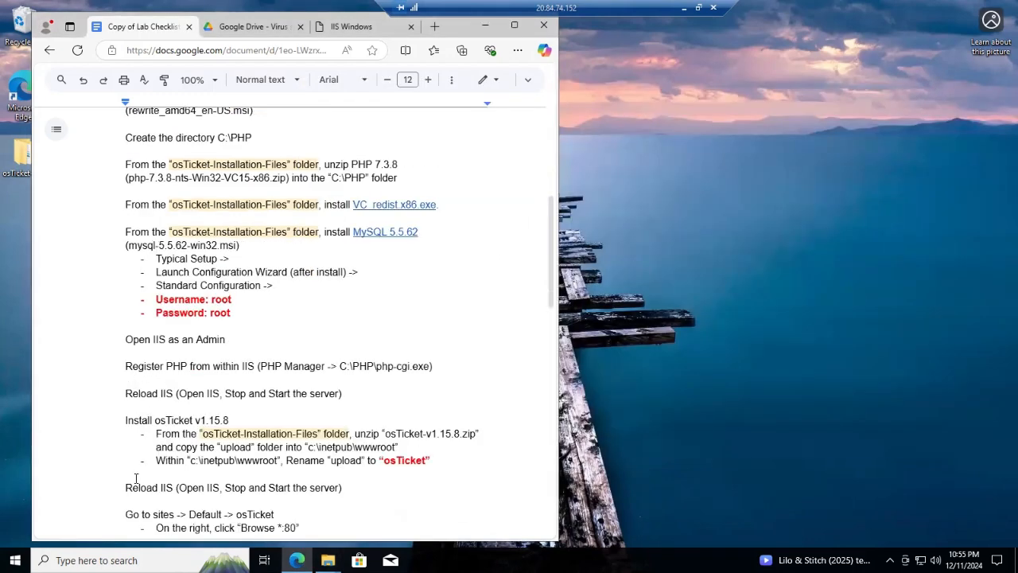
left_click(119, 560)
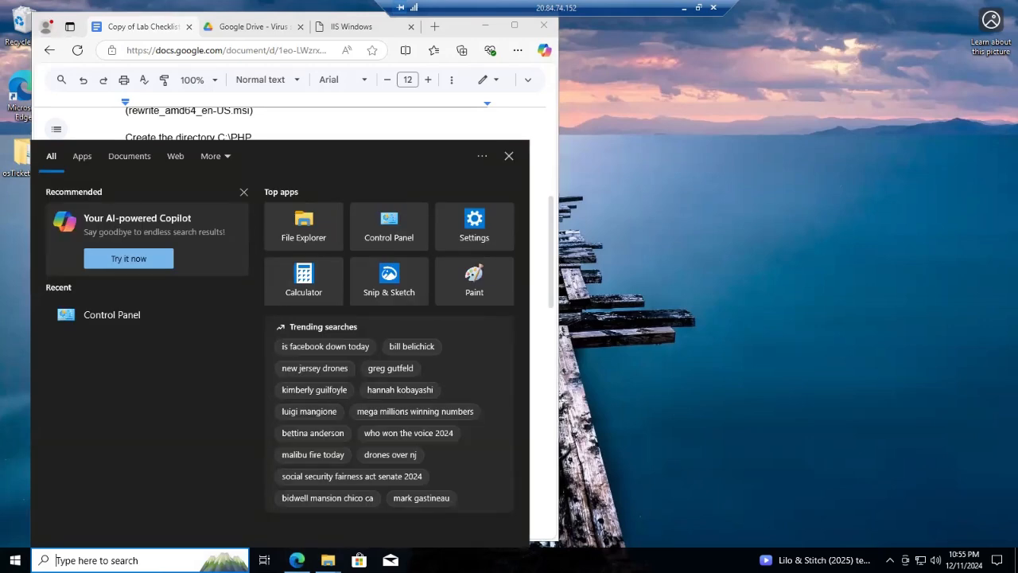
type("iis")
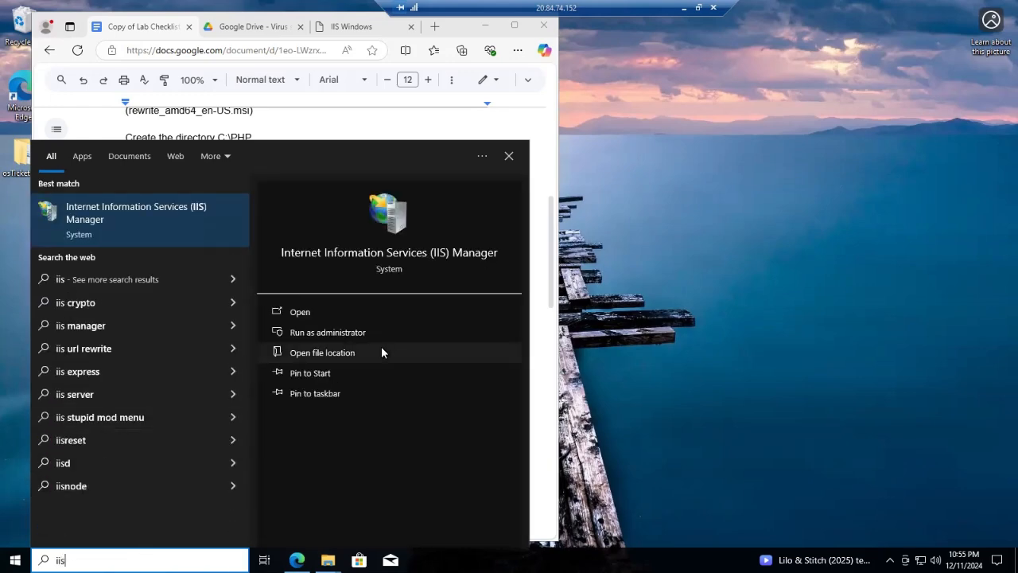
left_click(335, 332)
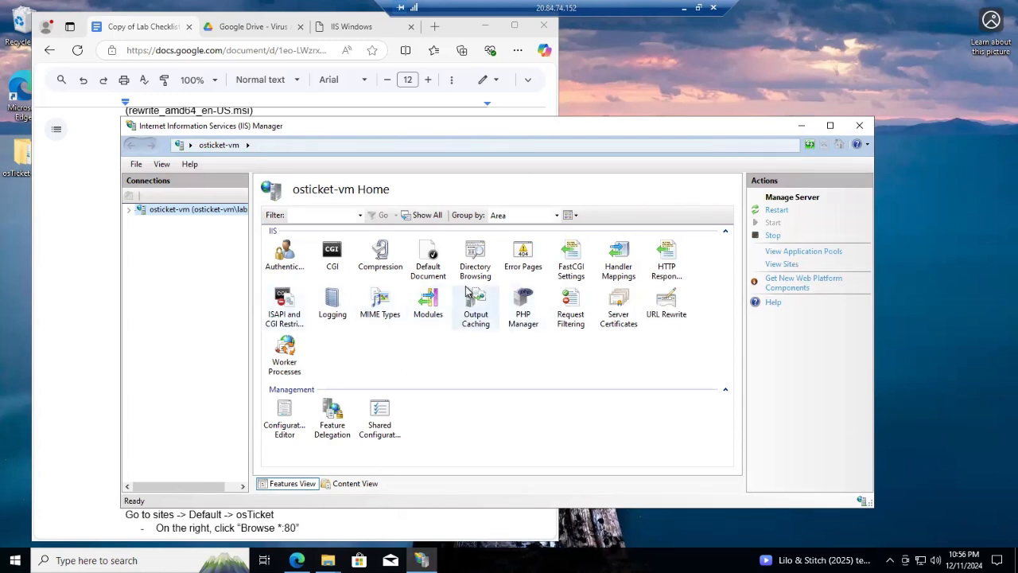
double_click(524, 322)
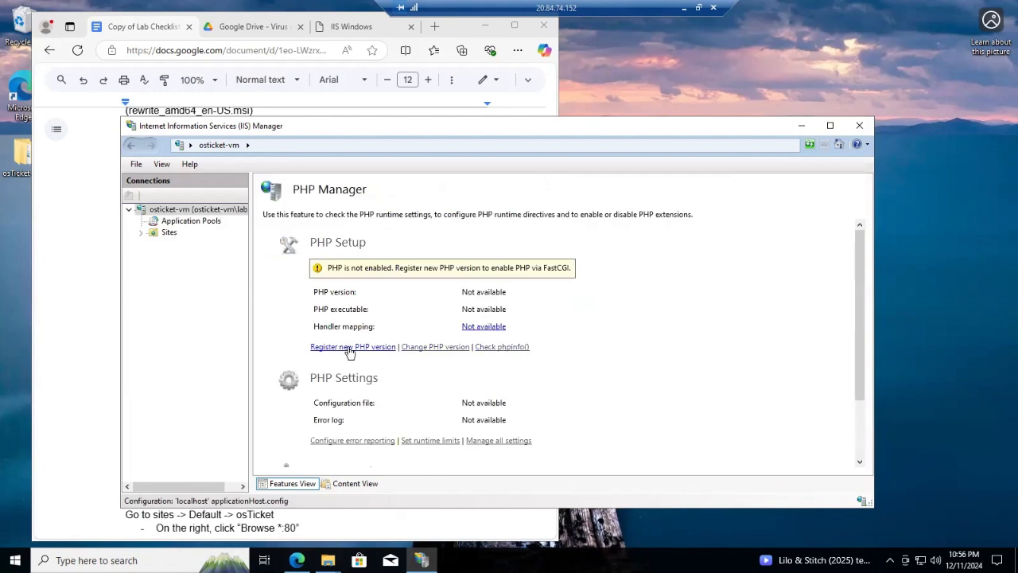
Register a new PHP version from C:\PHP\php-cgi.exe and return to the osticket-vm Home page
left_click(350, 348)
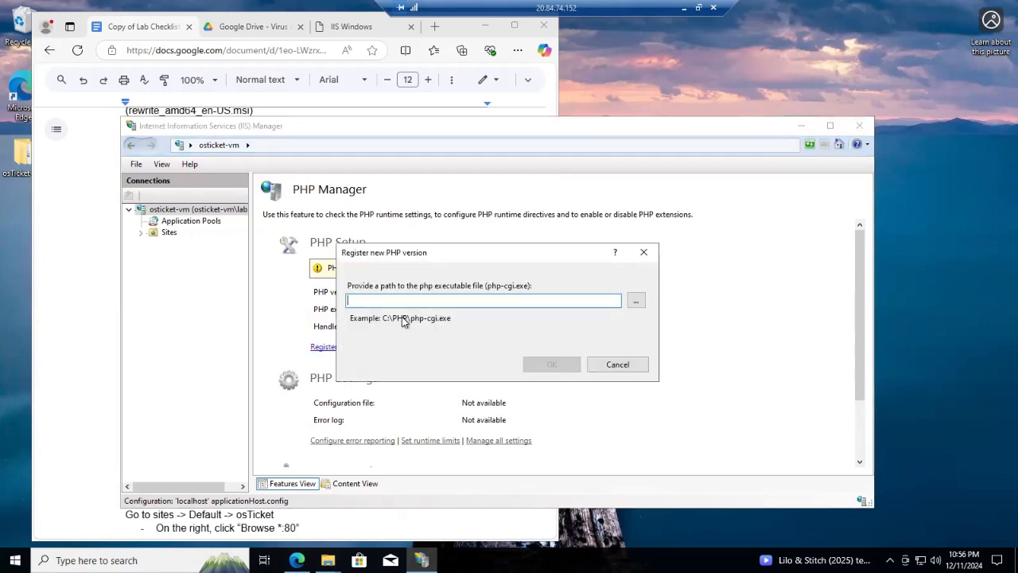
left_click(637, 302)
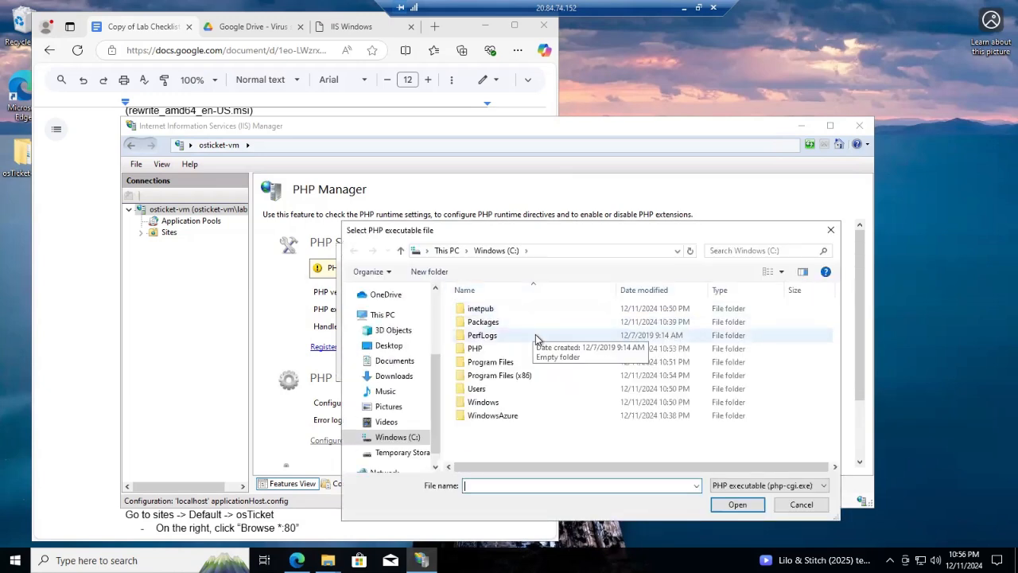
double_click(491, 349)
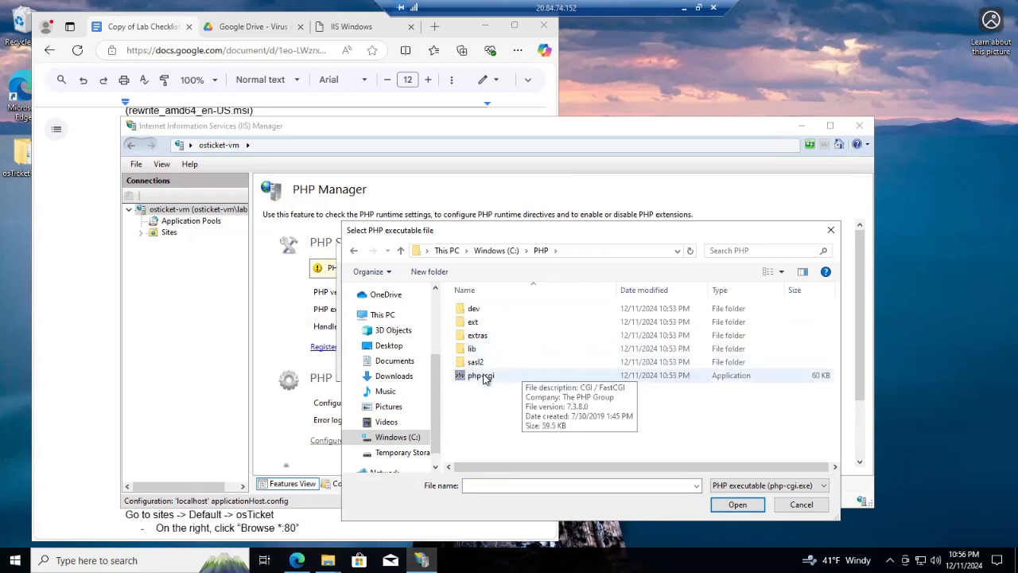
left_click(510, 380)
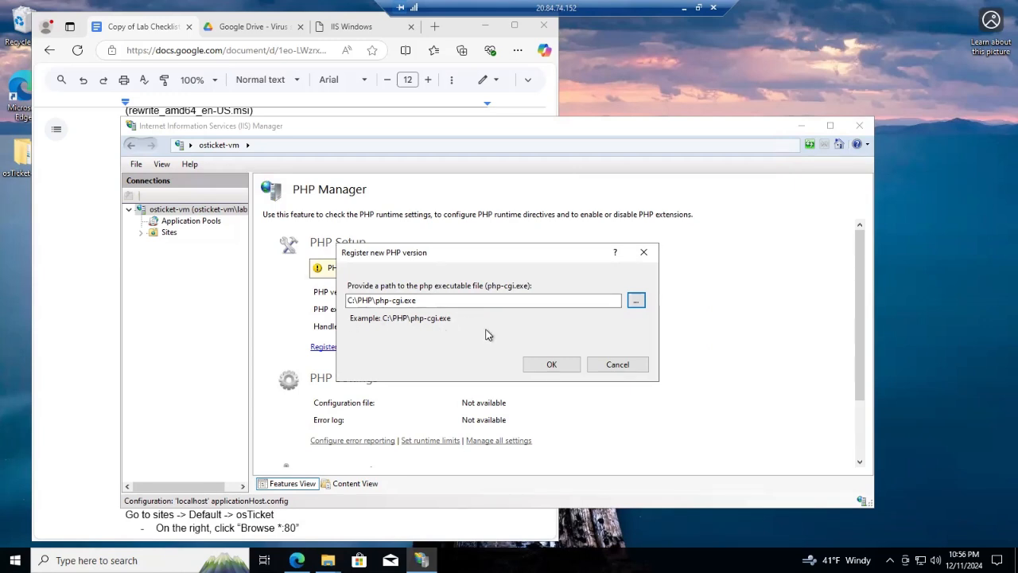
left_click(551, 365)
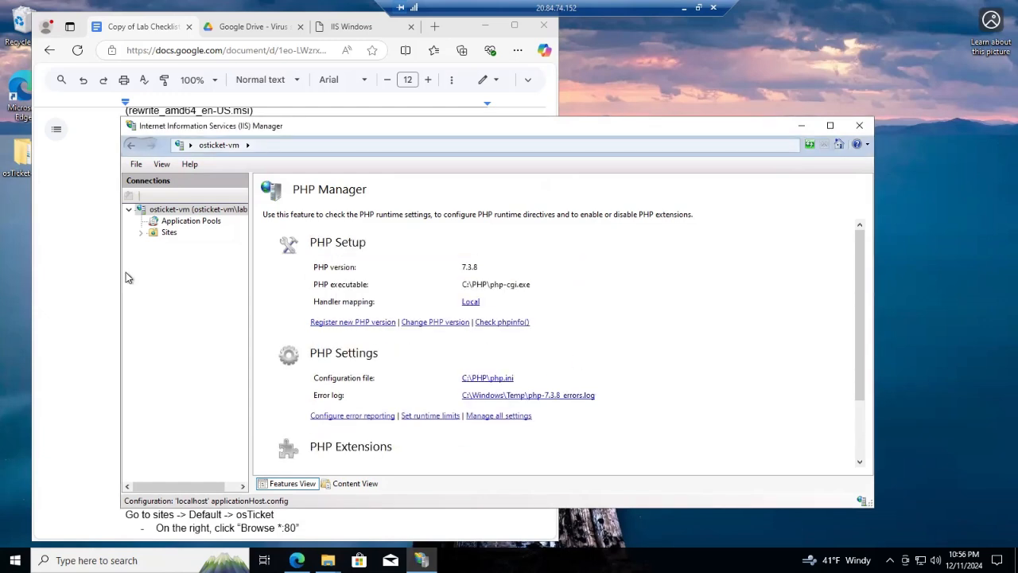
left_click(187, 210)
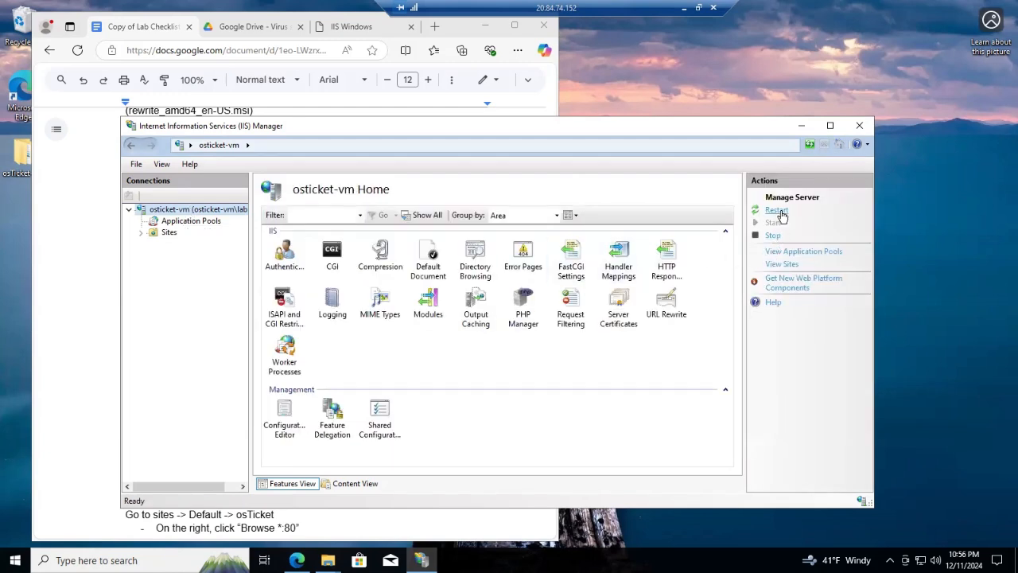
Stop and start the osticket-vm web server, then bring the lab checklist forward
left_click(777, 236)
left_click(772, 223)
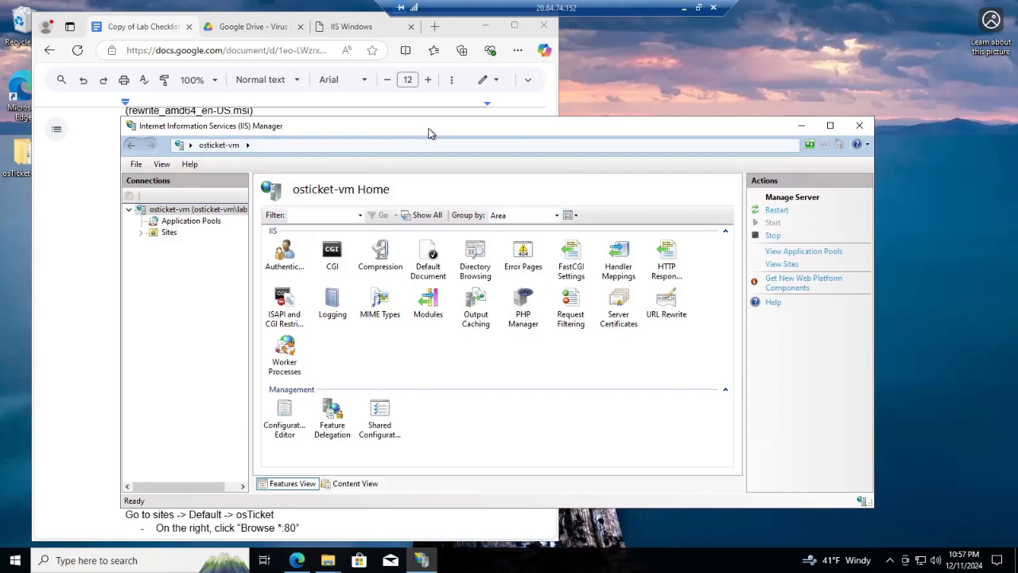
left_click_drag(460, 126, 593, 93)
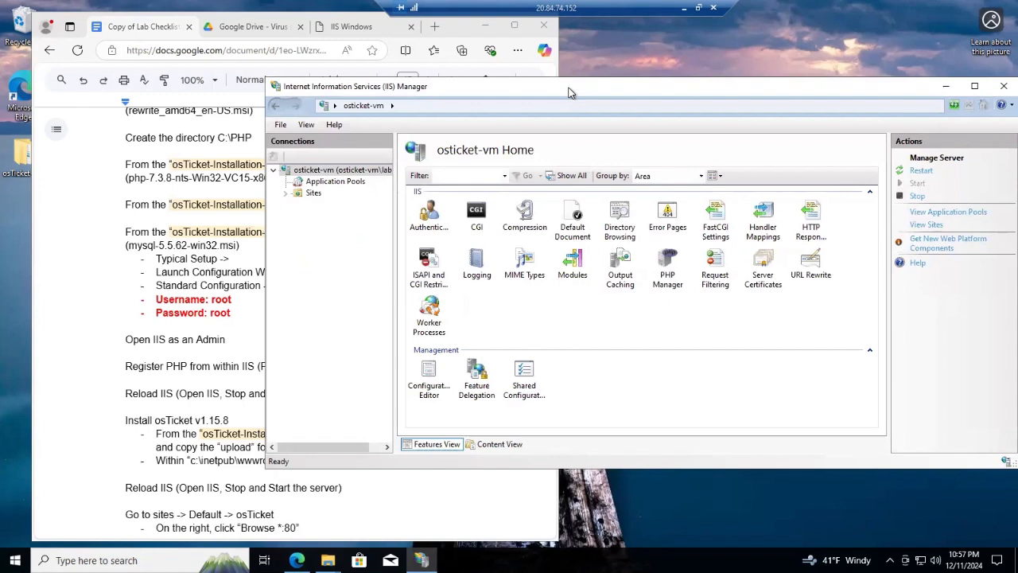
left_click(86, 258)
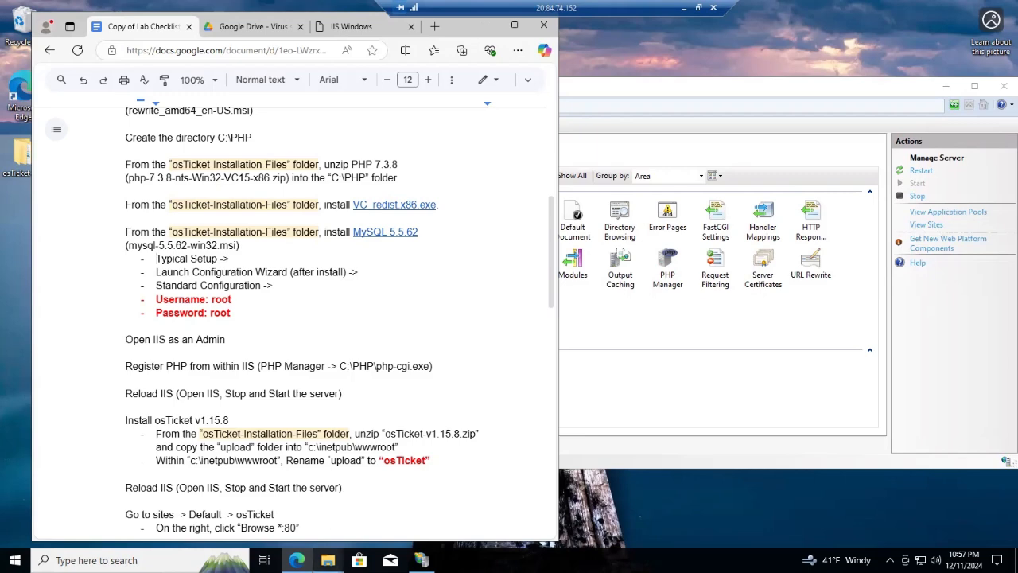
Extract osTicket-v1.15.8.zip to its suggested destination folder
mouse_move(328, 560)
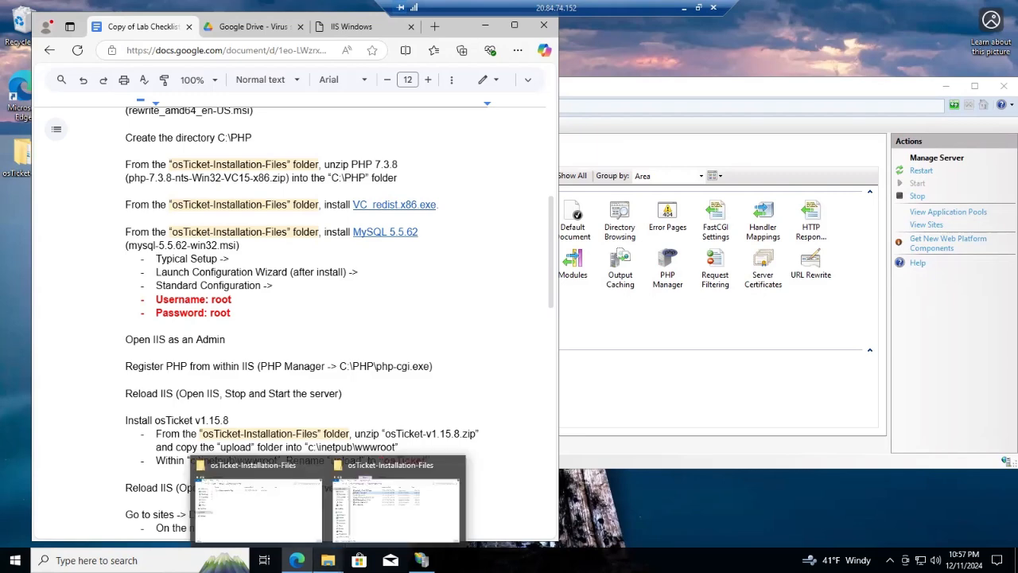
left_click(368, 521)
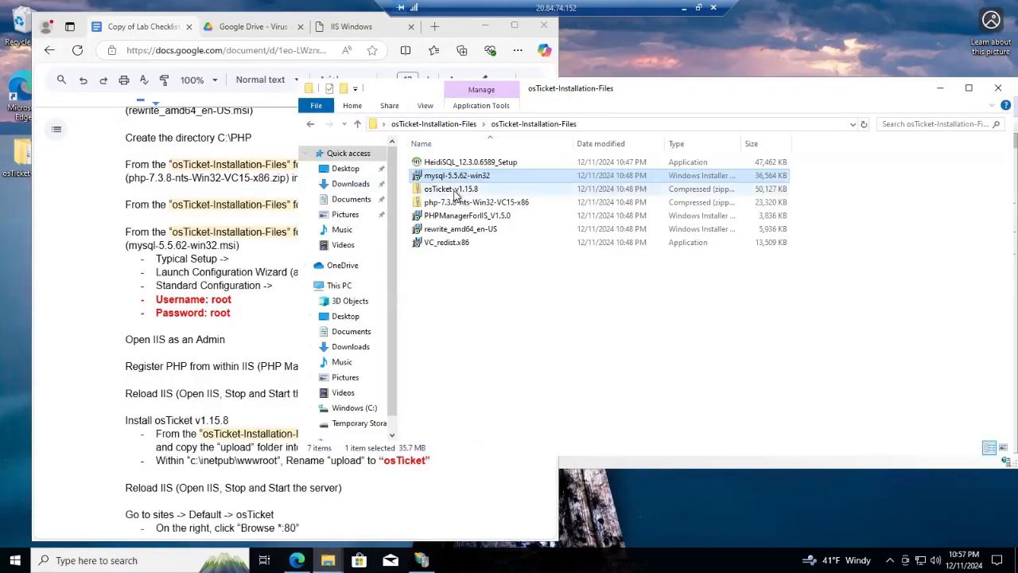
left_click(454, 191)
right_click(494, 190)
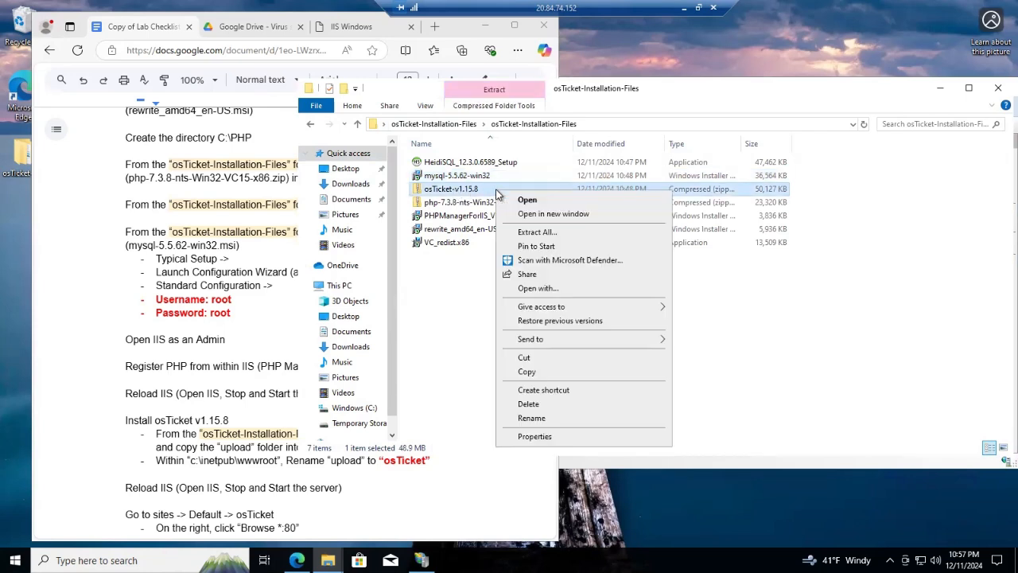
left_click(538, 233)
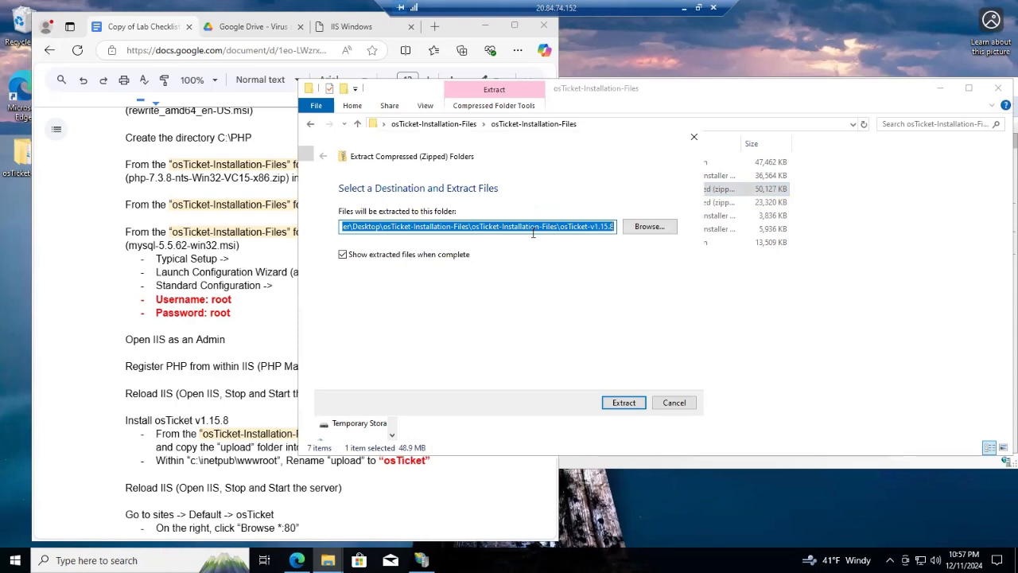
left_click(625, 404)
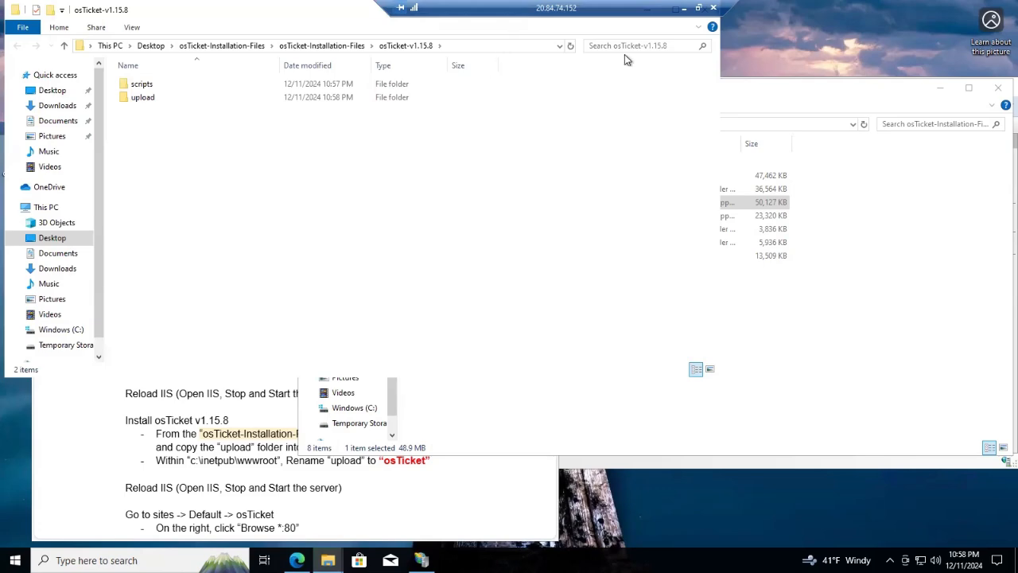
Open C:\inetpub\wwwroot in Explorer and place the osTicket-v1.15.8 window beside it
left_click(822, 92)
left_click_drag(813, 92, 778, 56)
left_click(911, 37)
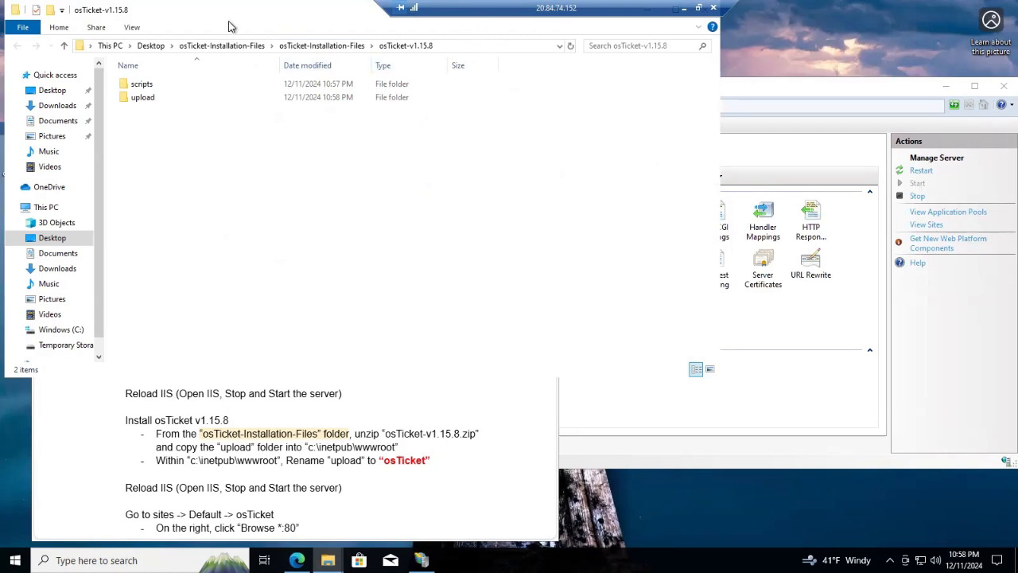
left_click_drag(210, 11, 509, 43)
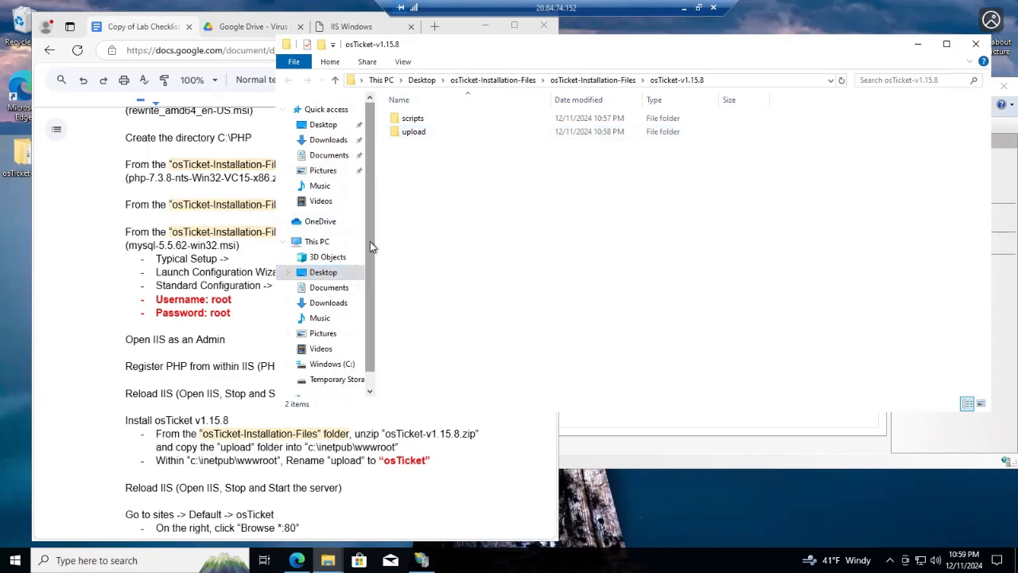
scroll(370, 241, "down", 1)
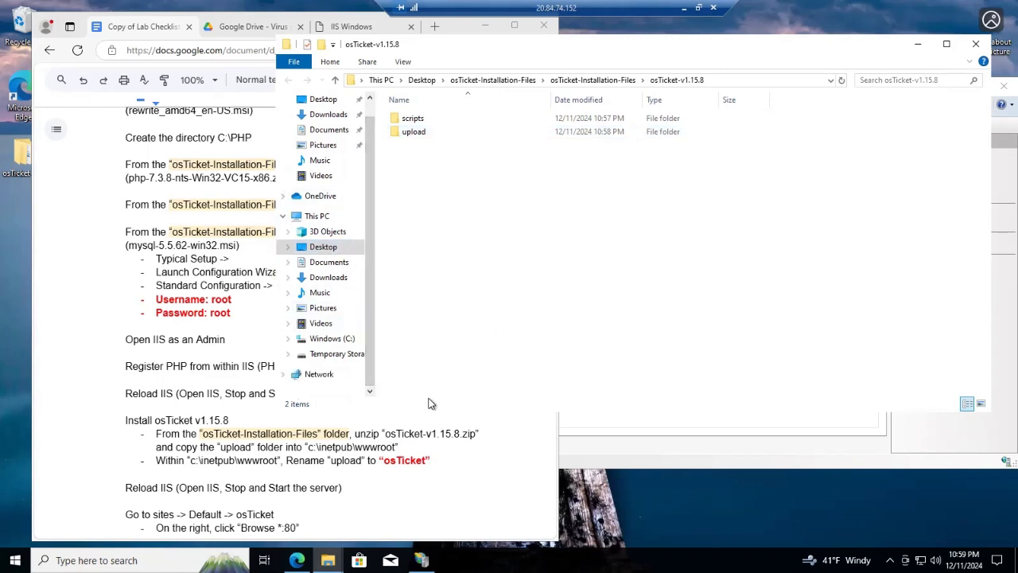
mouse_move(328, 560)
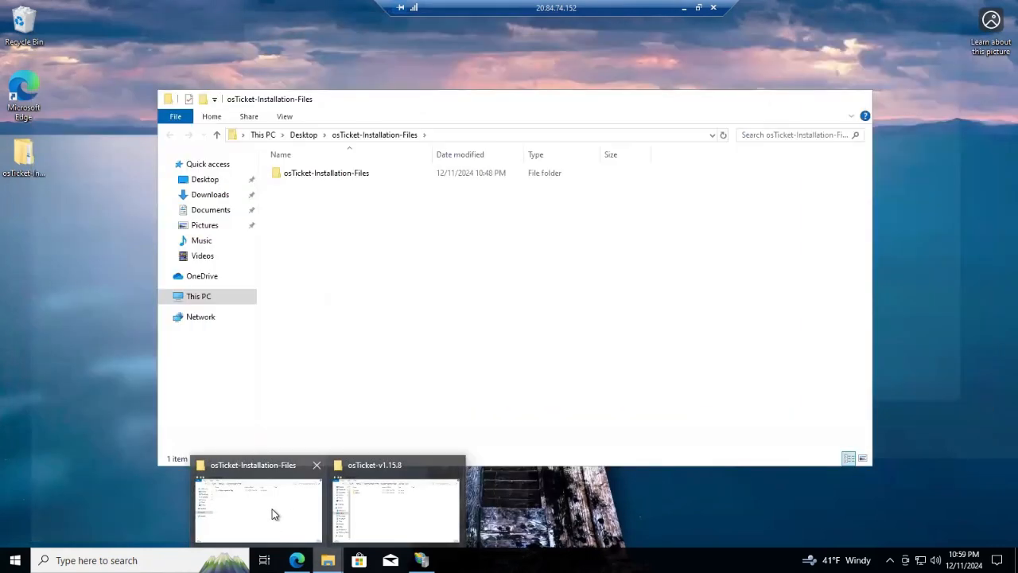
left_click(272, 515)
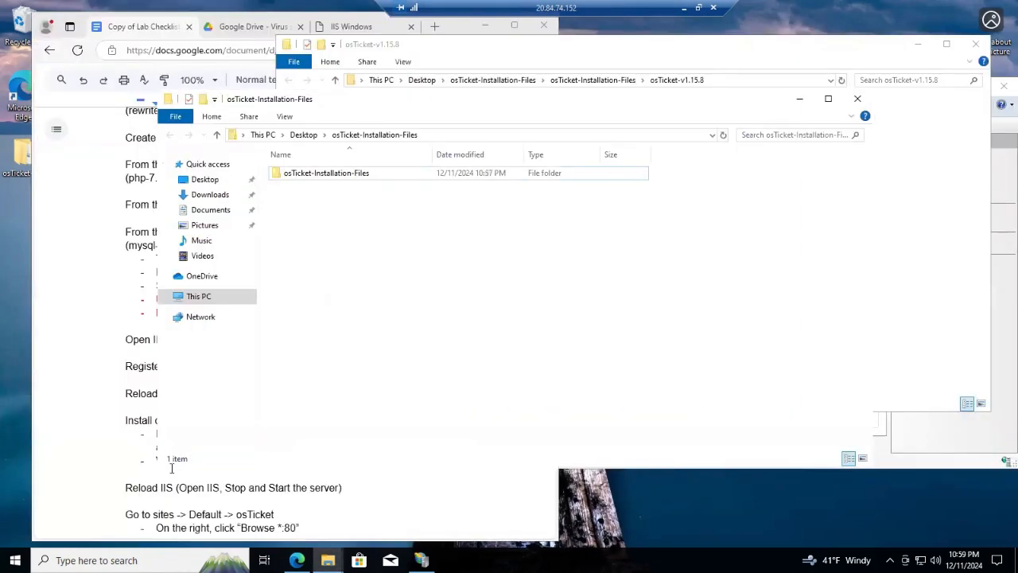
left_click(199, 296)
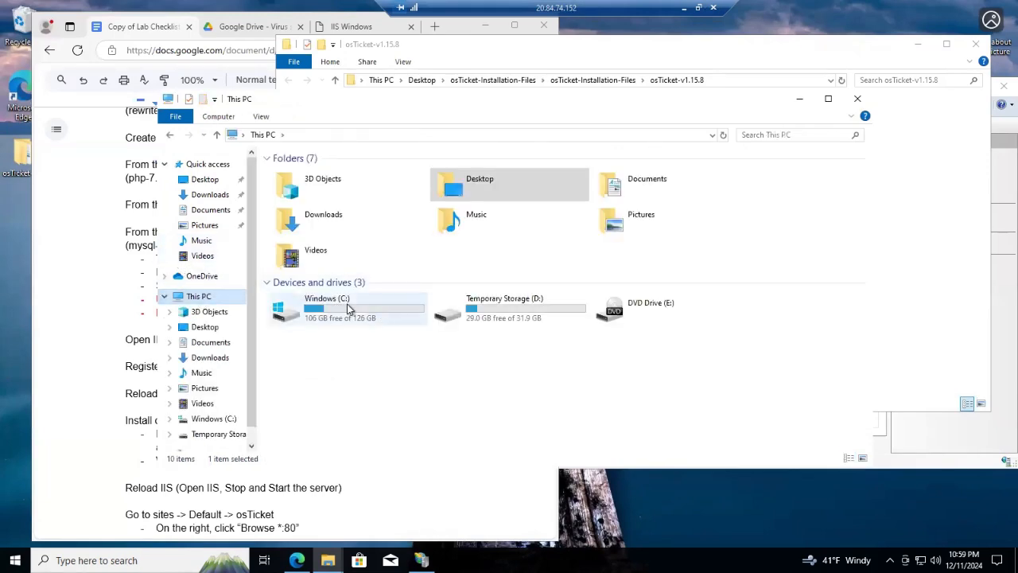
double_click(338, 306)
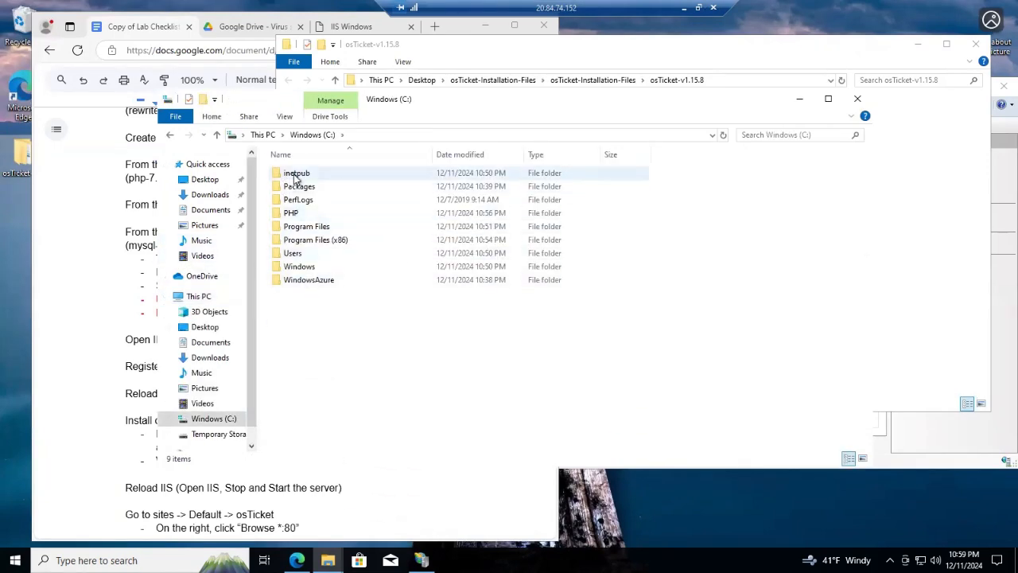
double_click(298, 178)
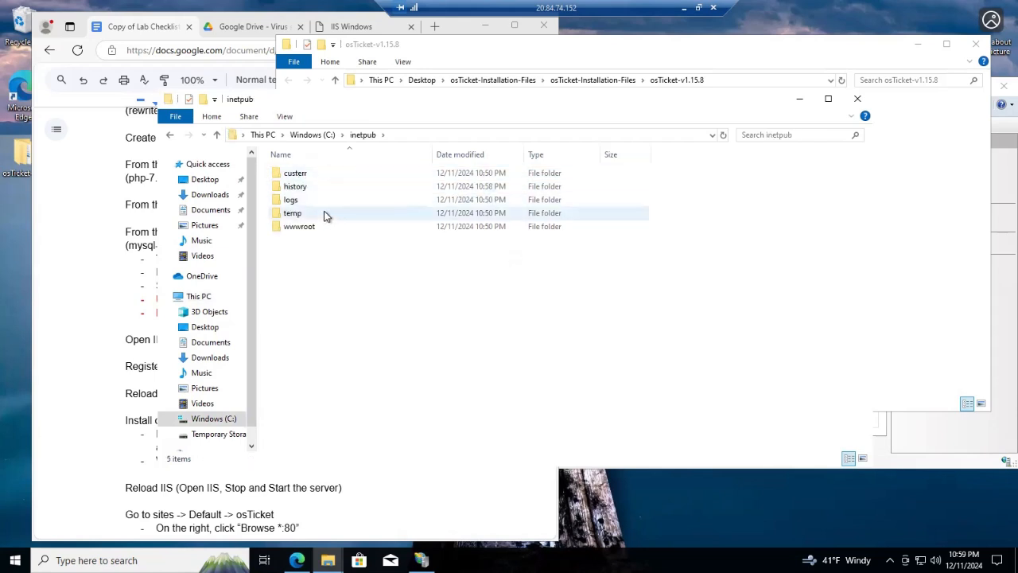
double_click(315, 227)
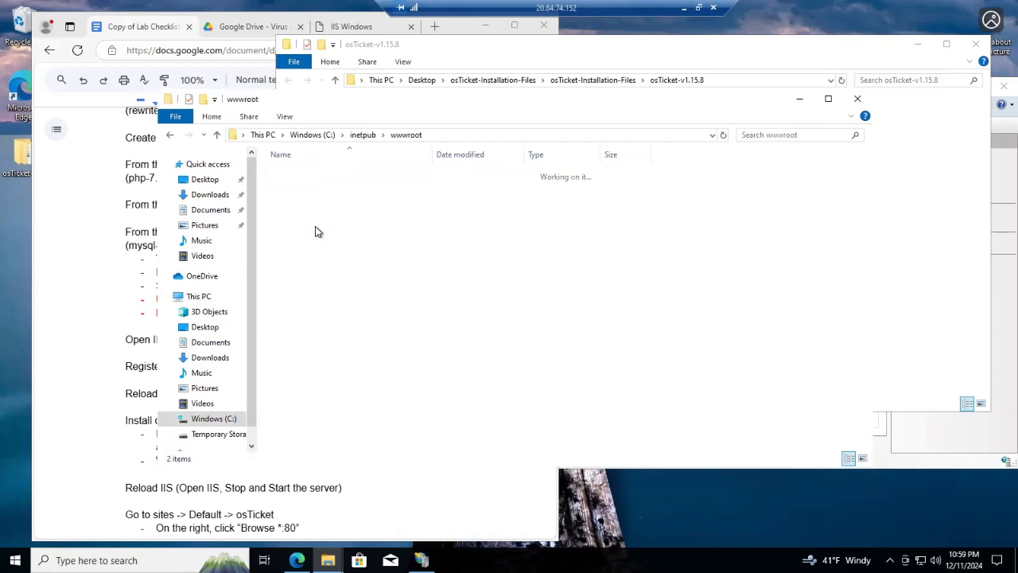
left_click_drag(535, 58, 277, 94)
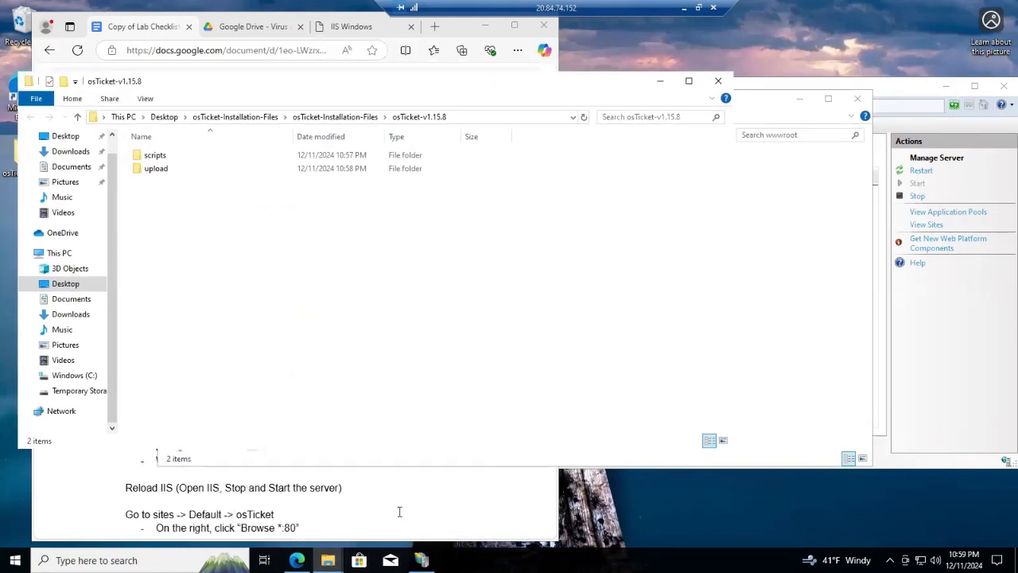
left_click_drag(196, 85, 598, 123)
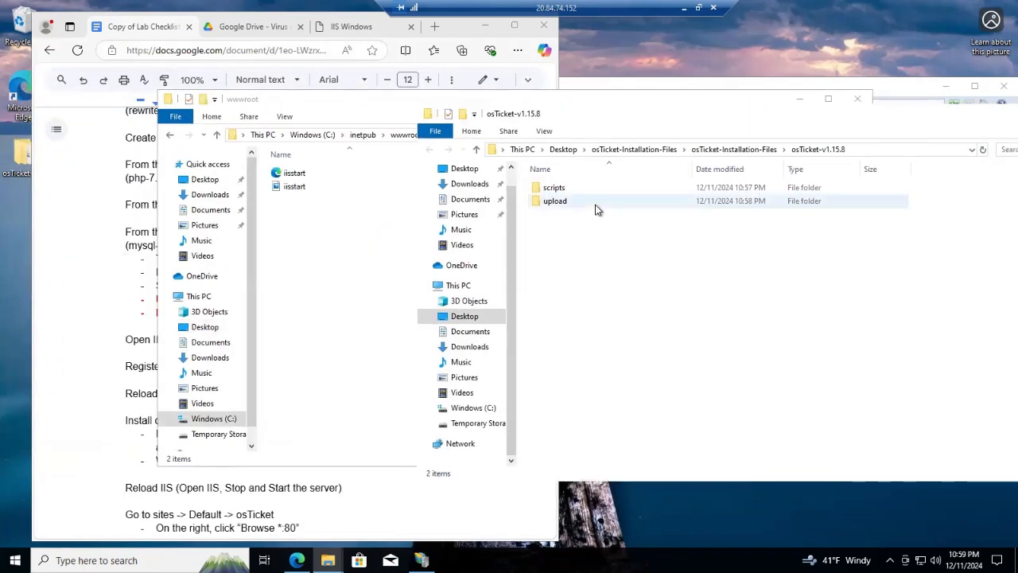
Move the upload folder into wwwroot and close the osTicket-v1.15.8 window
left_click(598, 203)
left_click_drag(594, 204, 303, 257)
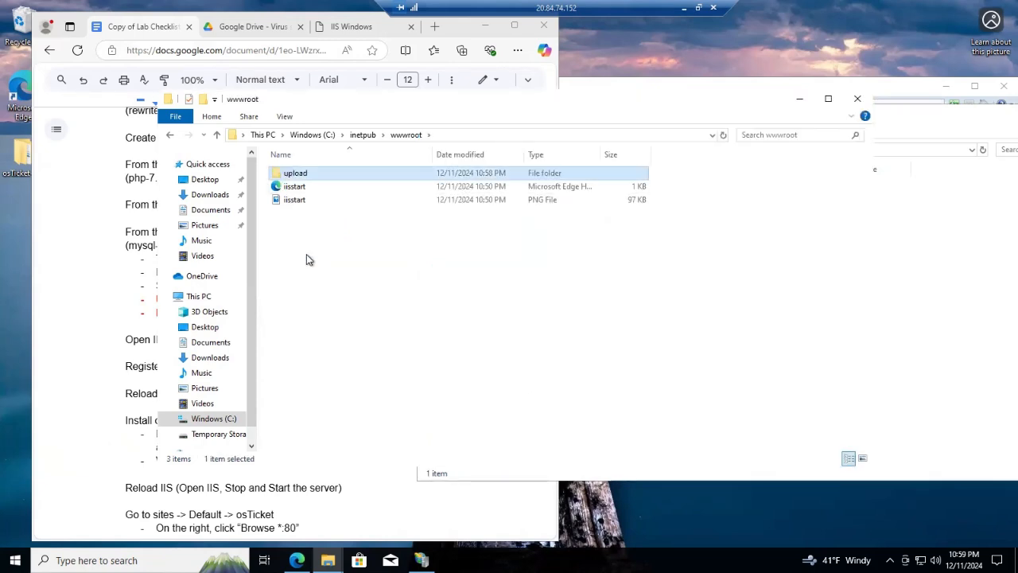
left_click(923, 127)
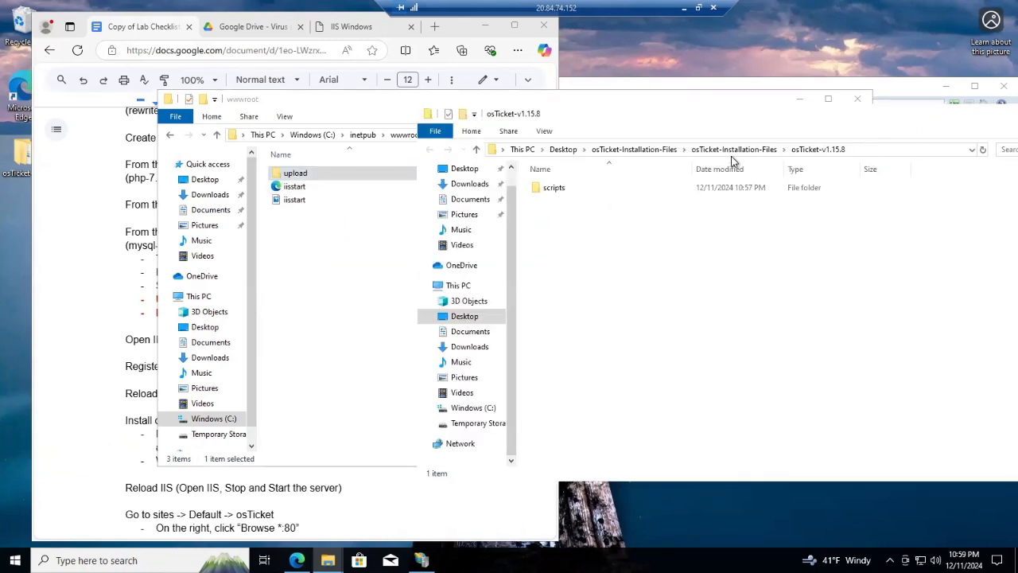
left_click_drag(606, 120, 283, 138)
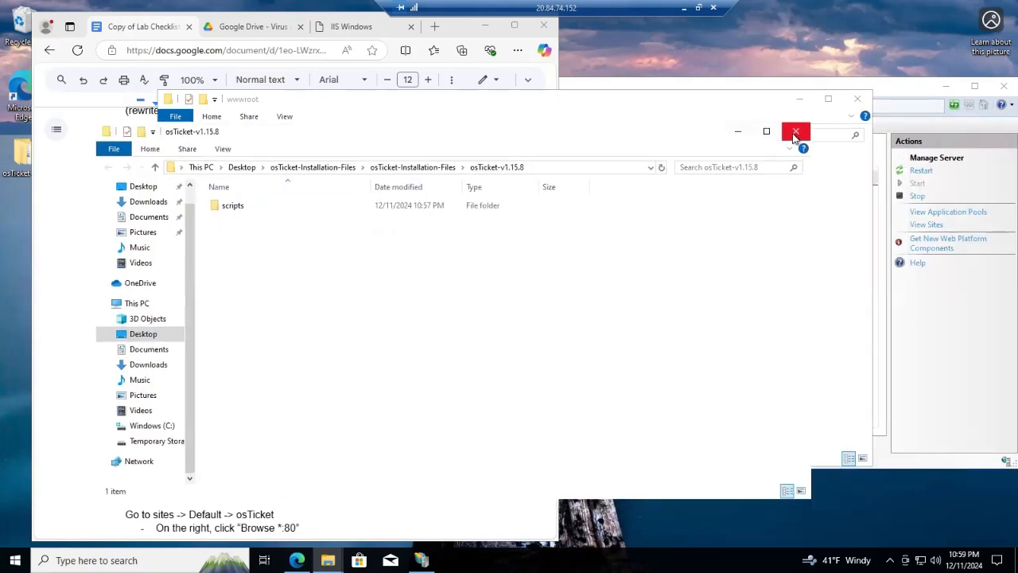
left_click(796, 131)
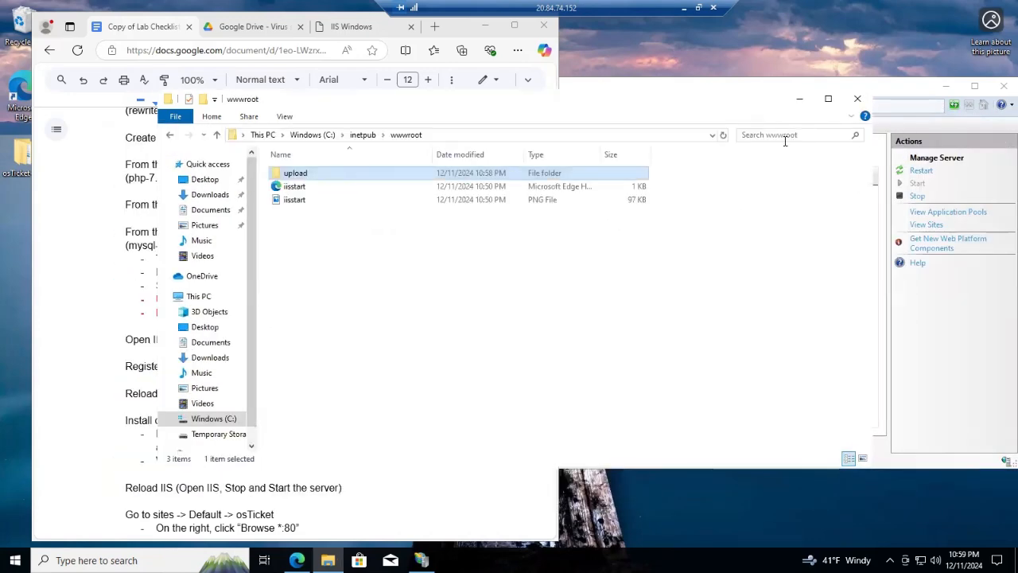
Rename the upload folder in wwwroot to osTicket
right_click(315, 177)
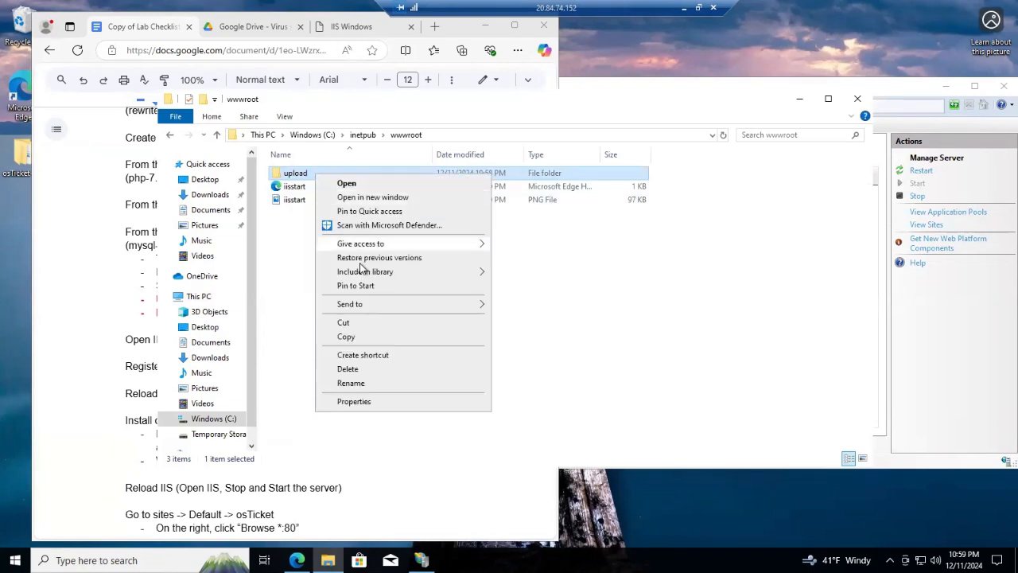
left_click(370, 382)
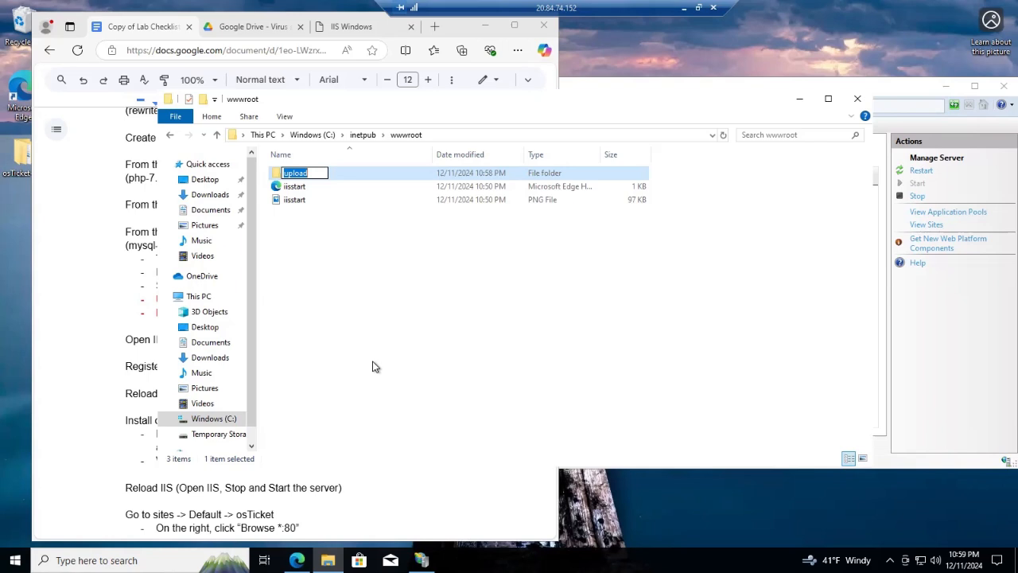
type("osTicket")
key("Return")
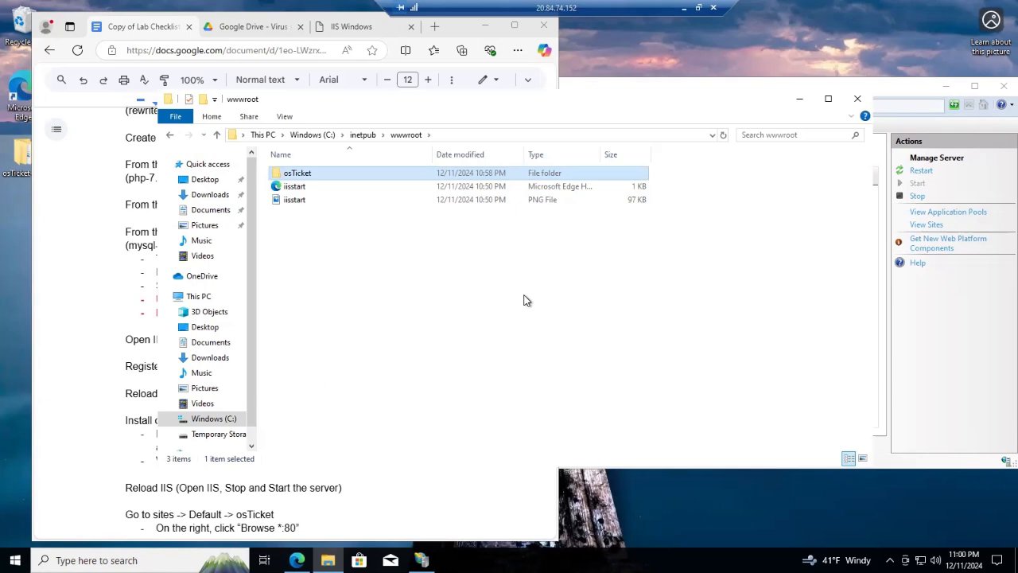
Hide the wwwroot window and restart the web server in IIS Manager
left_click_drag(629, 74, 753, 60)
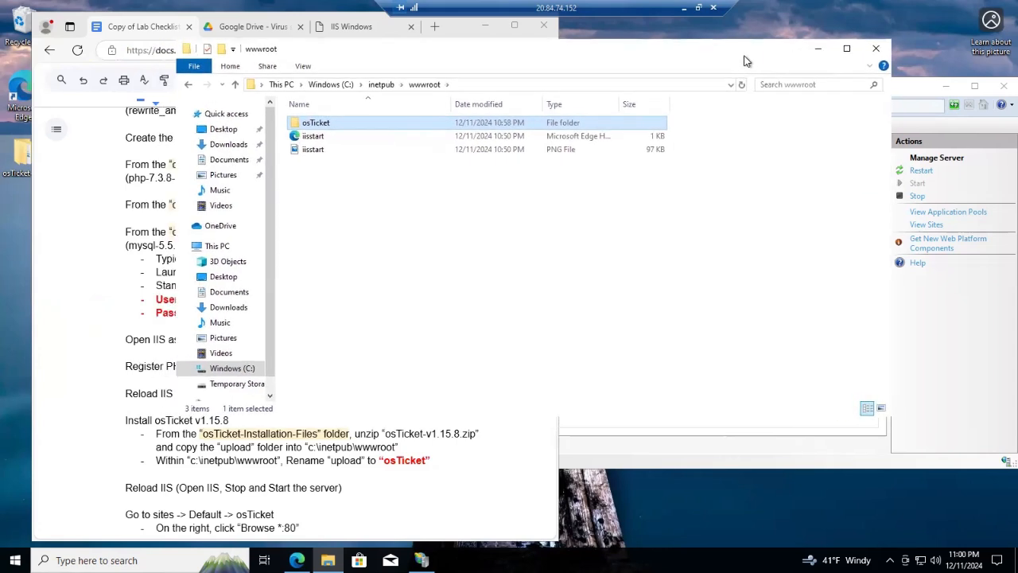
left_click(815, 51)
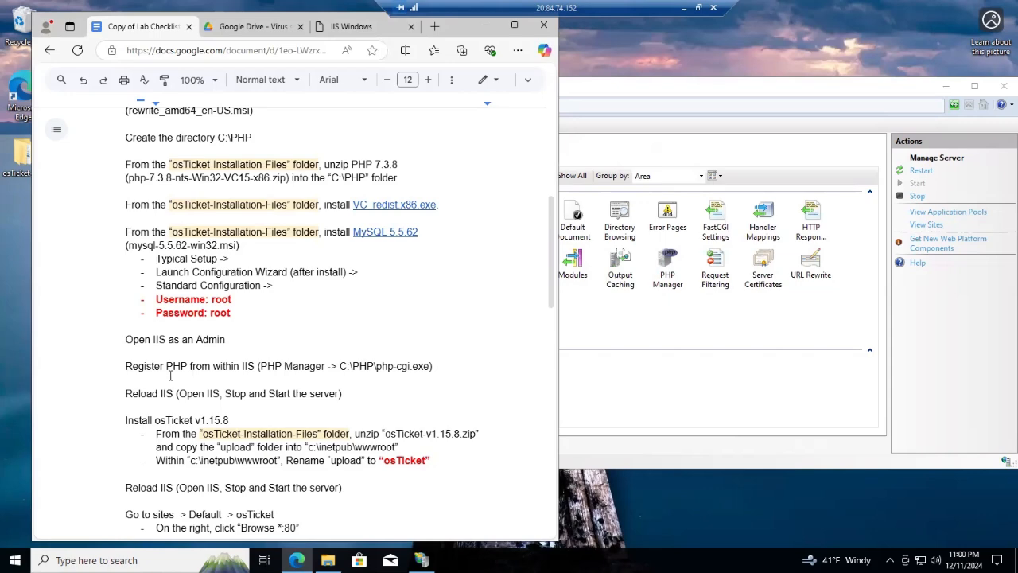
scroll(173, 378, "down", 1)
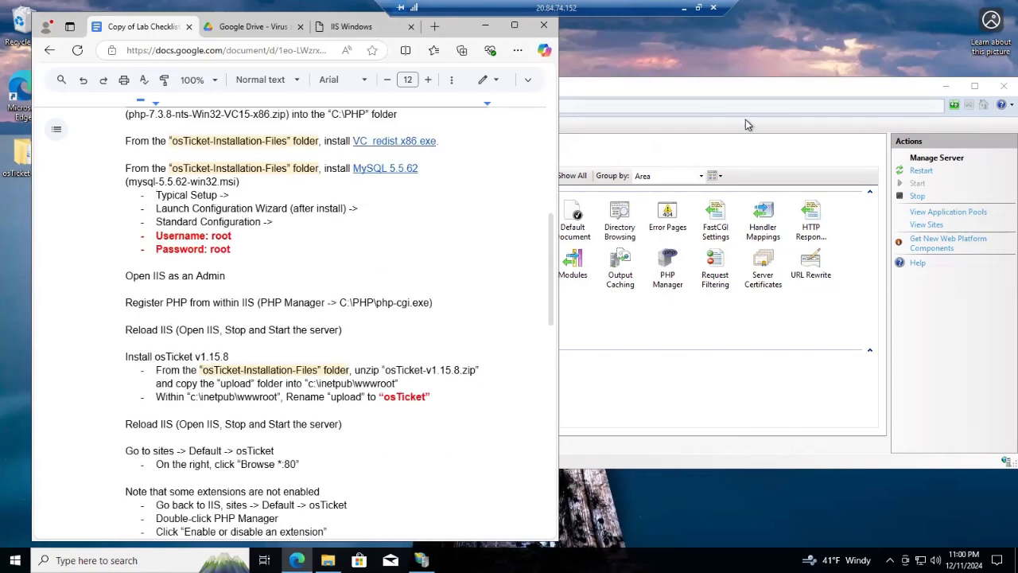
left_click(729, 92)
left_click_drag(717, 93, 596, 75)
left_click(788, 148)
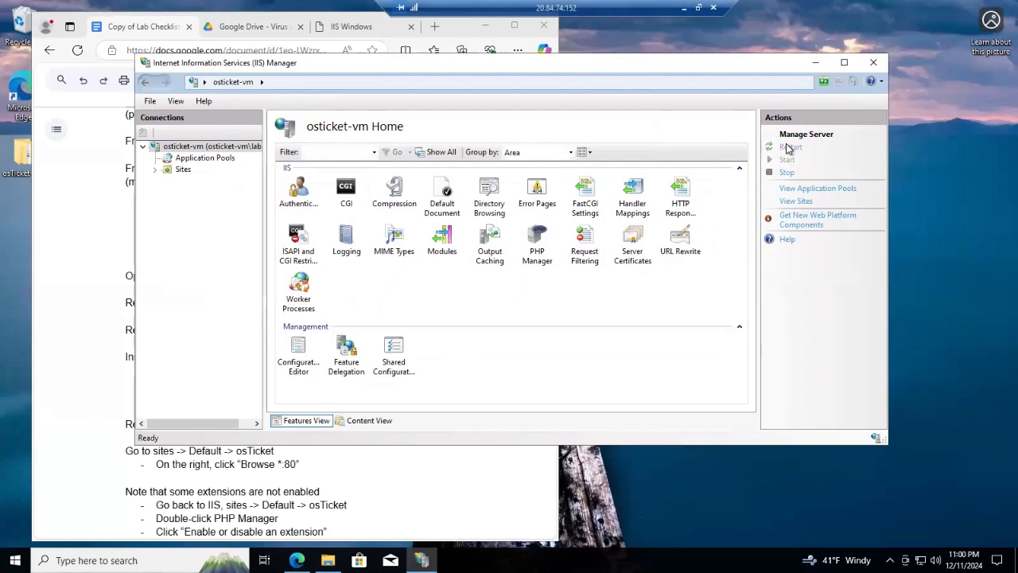
Select osTicket under Sites > Default Web Site and browse it on *:80 (http)
left_click(156, 171)
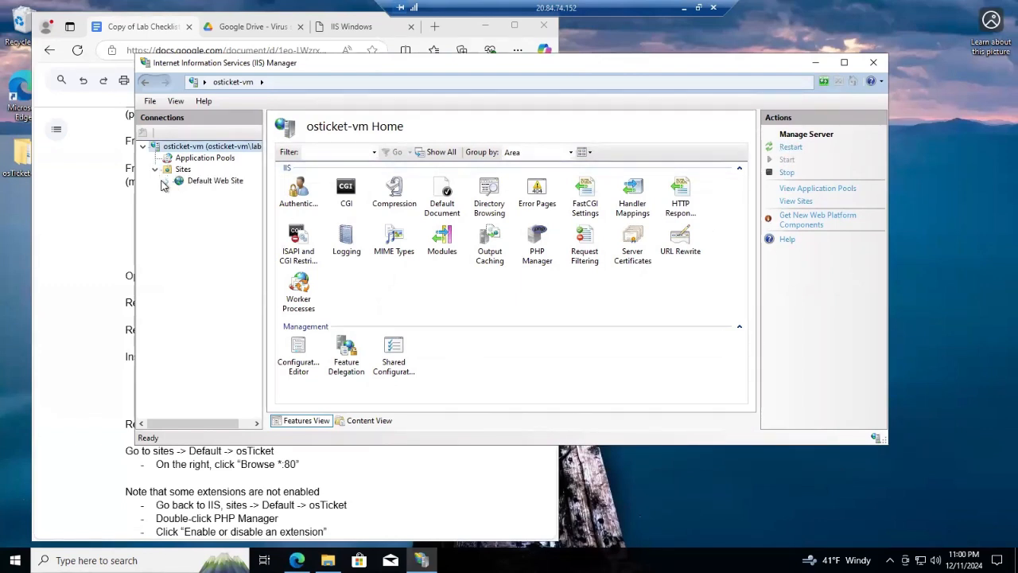
left_click(166, 182)
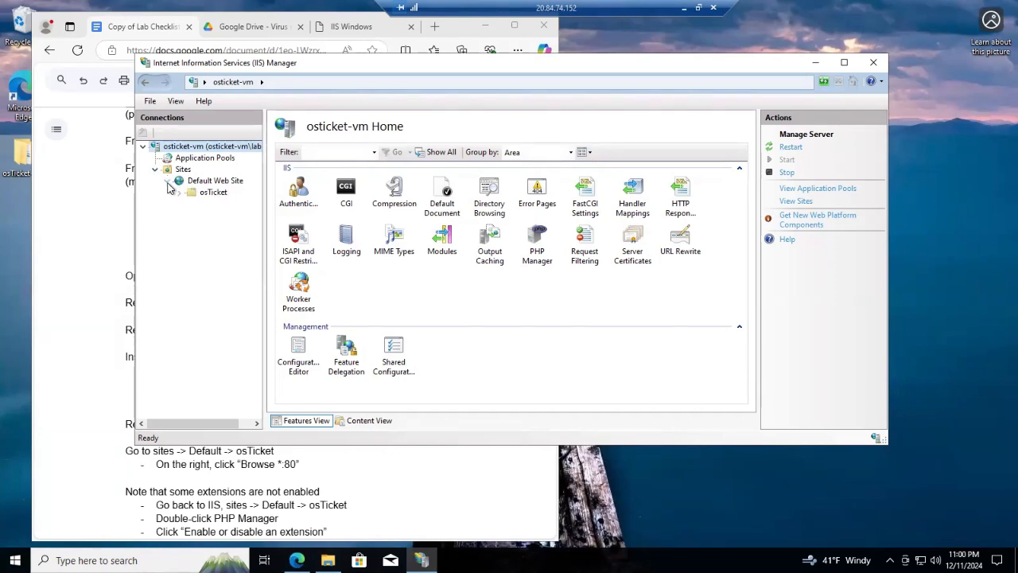
left_click(213, 194)
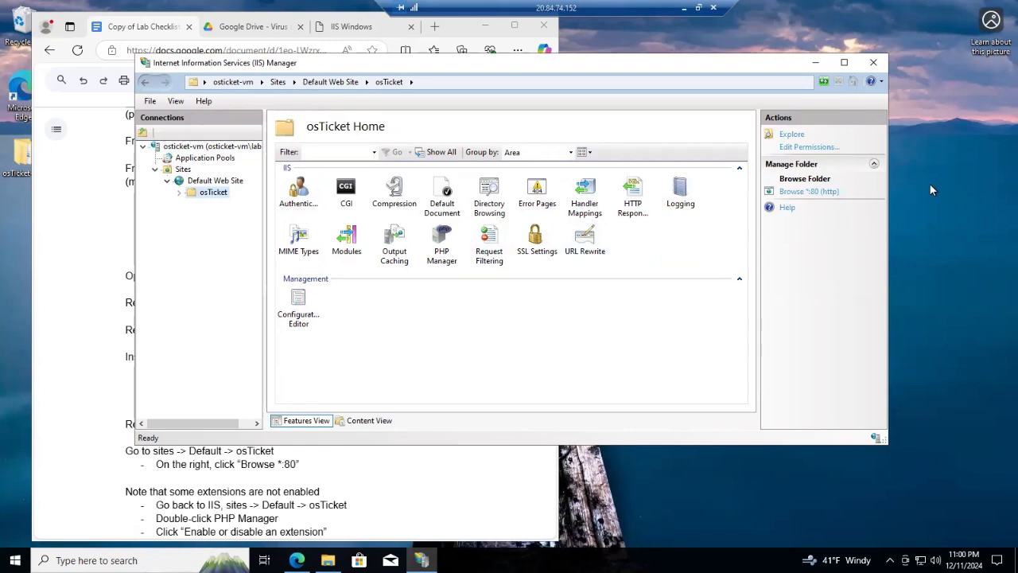
left_click(810, 192)
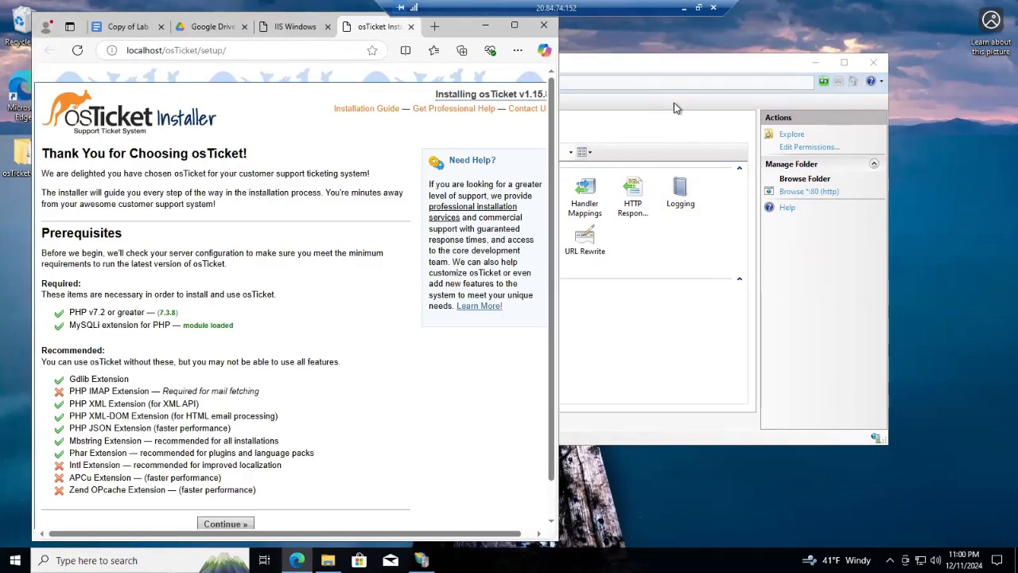
Place a narrower IIS Manager beside the installer and scroll to the missing IMAP, Intl, APCu, OPcache extensions
left_click_drag(667, 64, 762, 73)
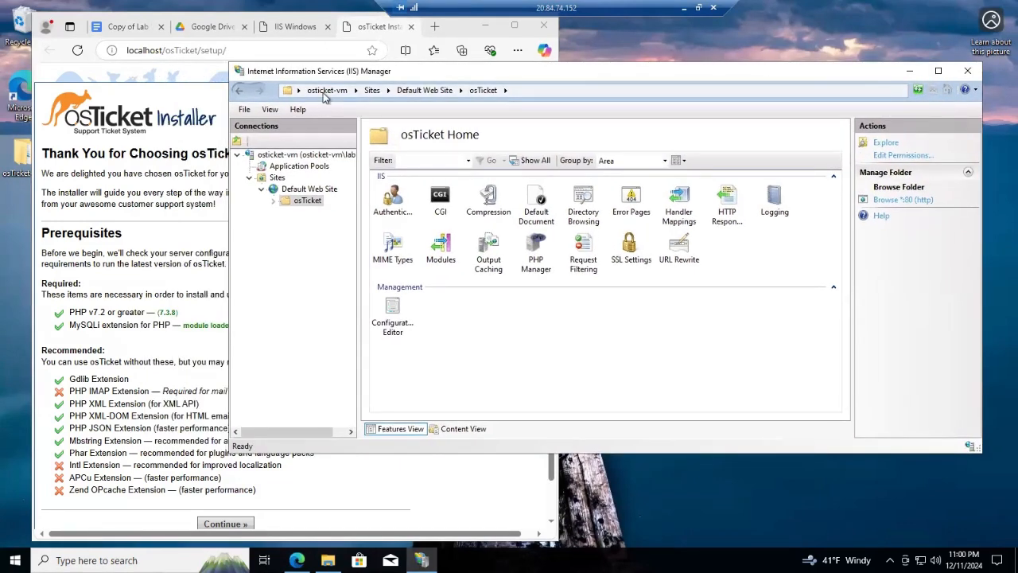
left_click_drag(471, 73, 449, 122)
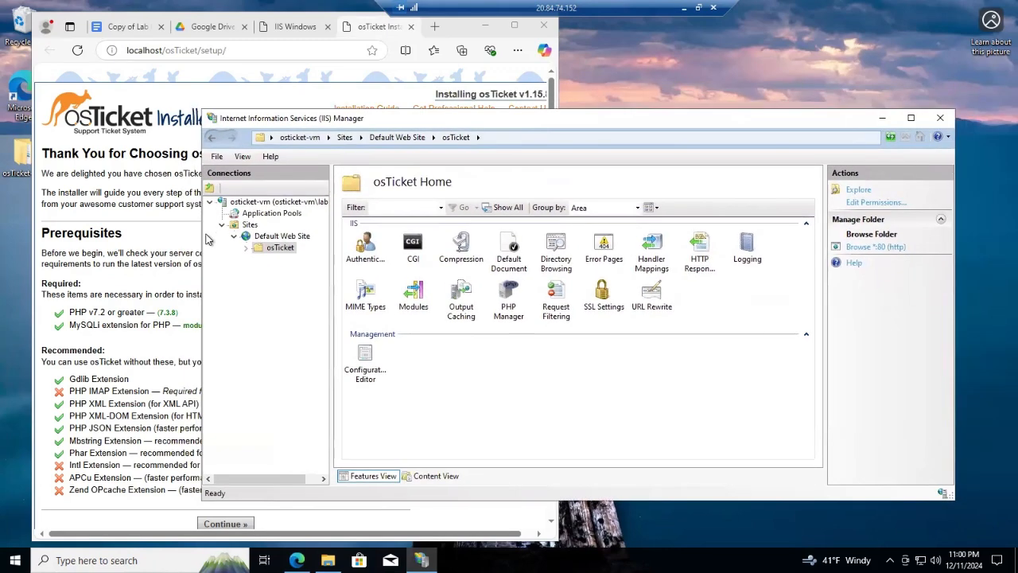
left_click_drag(201, 249, 358, 275)
left_click_drag(727, 122, 869, 106)
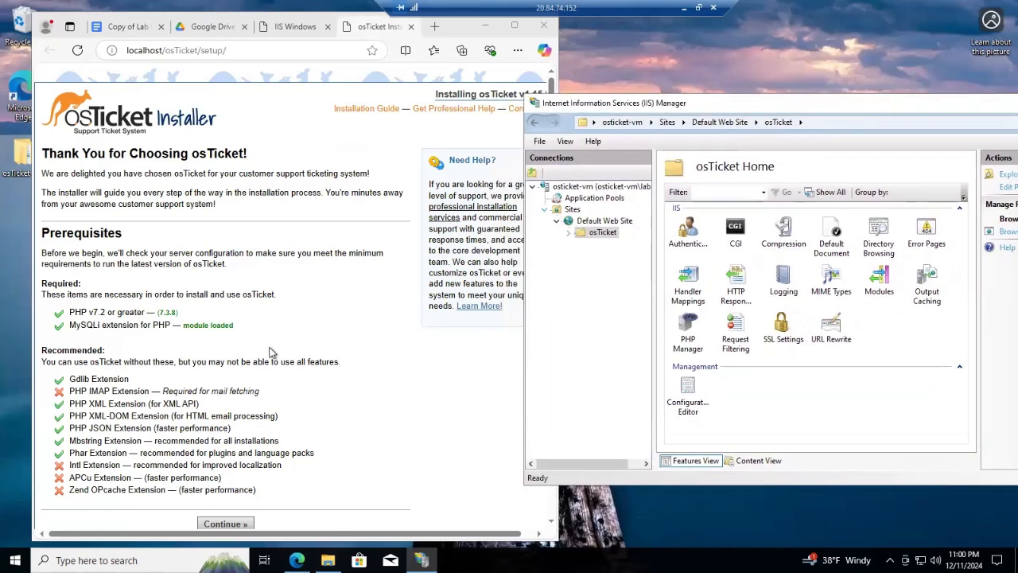
scroll(272, 335, "down", 1)
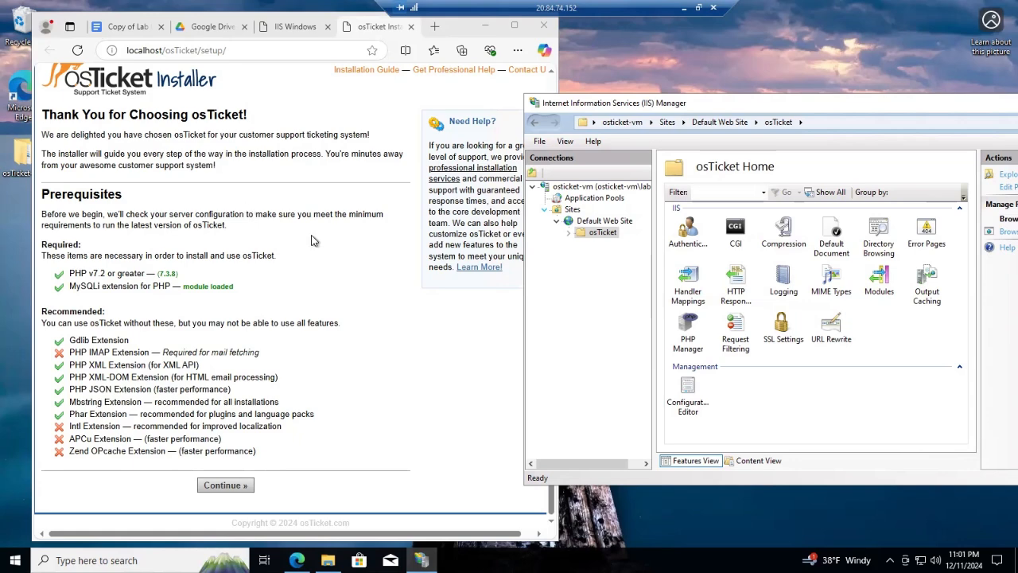
left_click_drag(744, 103, 611, 100)
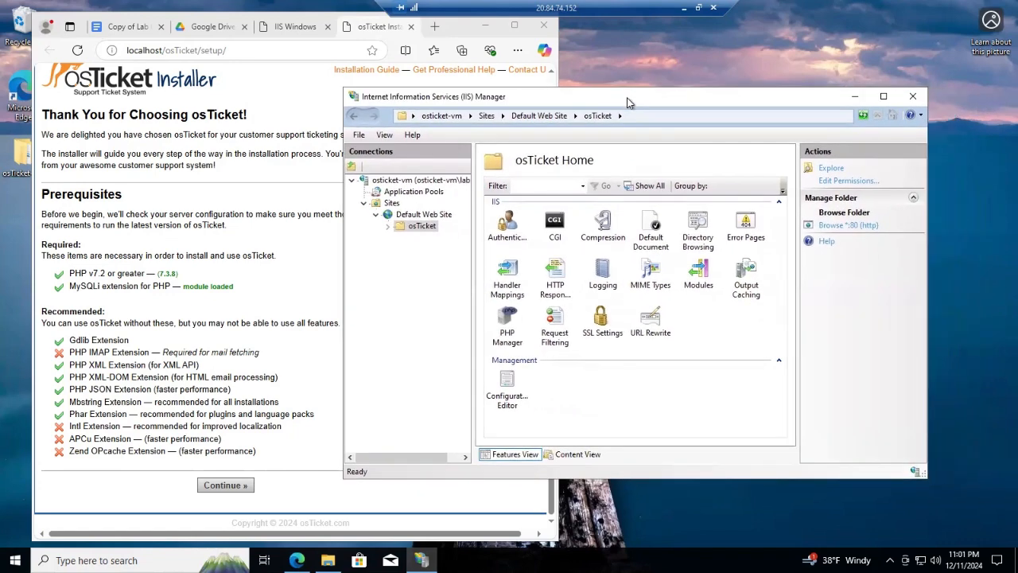
Open PHP Manager for the osTicket site and list its PHP extensions
double_click(507, 322)
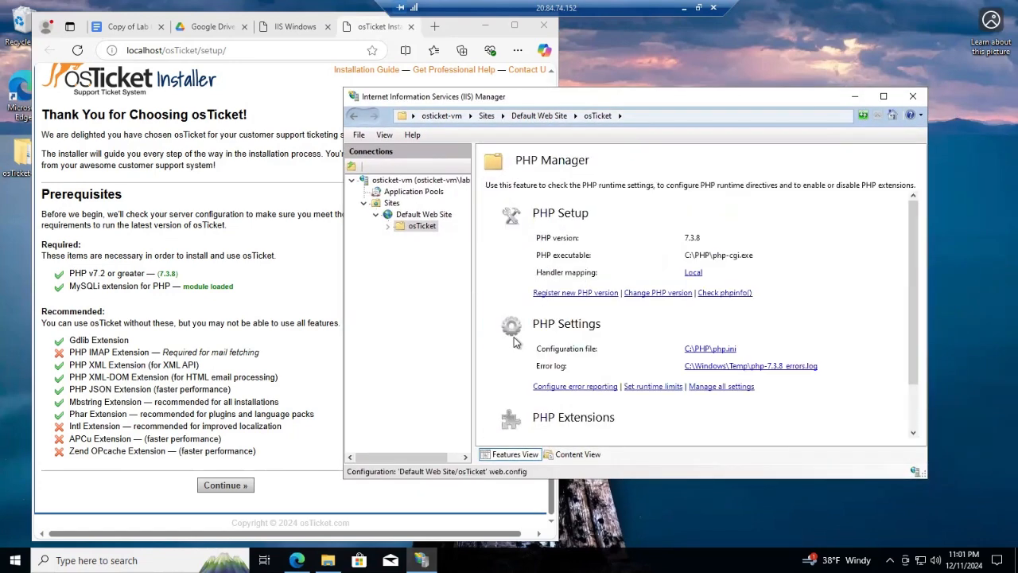
scroll(609, 328, "down", 1)
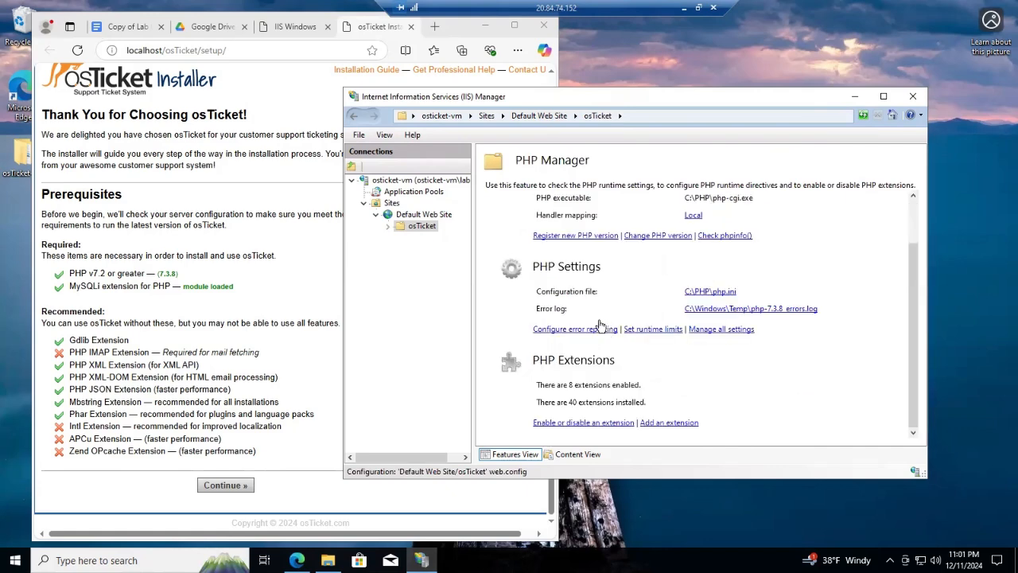
left_click(587, 424)
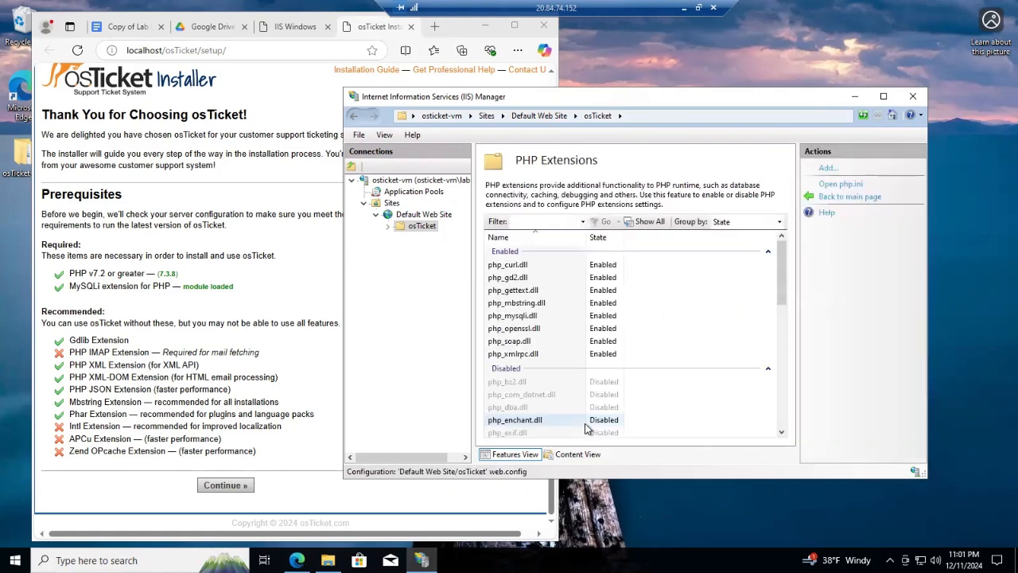
scroll(695, 323, "down", 2)
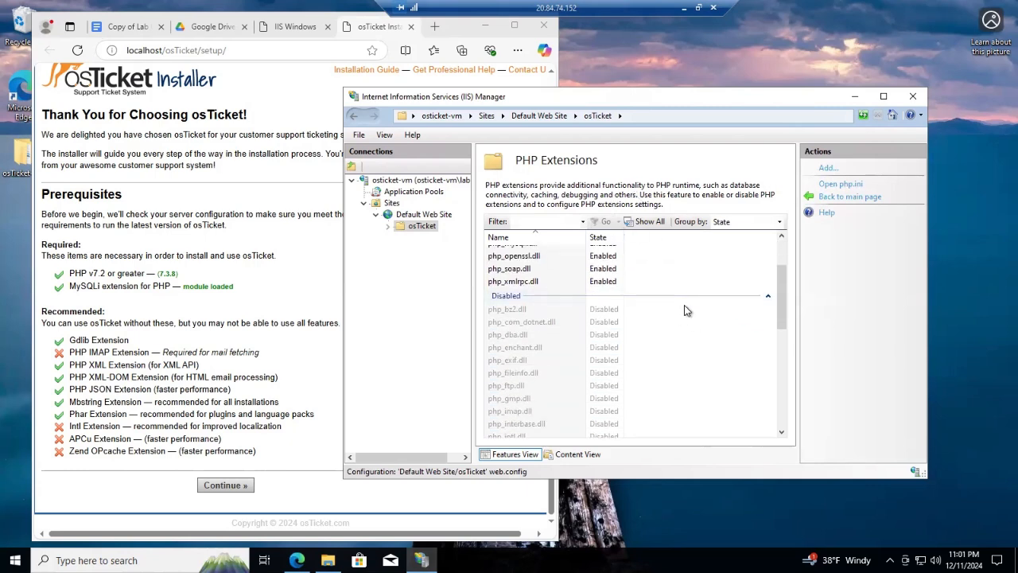
scroll(684, 310, "down", 1)
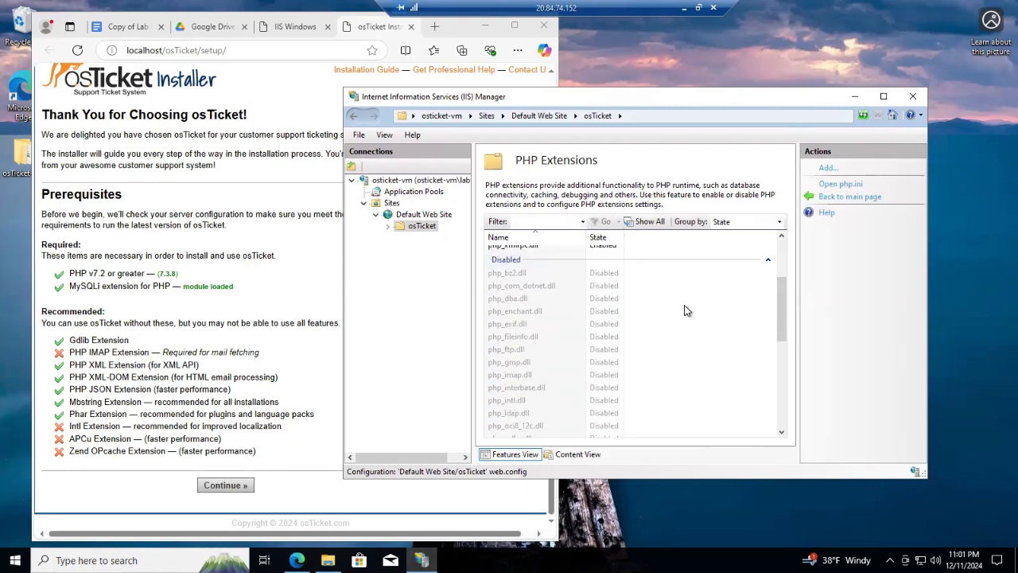
Enable the php_imap.dll and php_intl.dll extensions
left_click(514, 376)
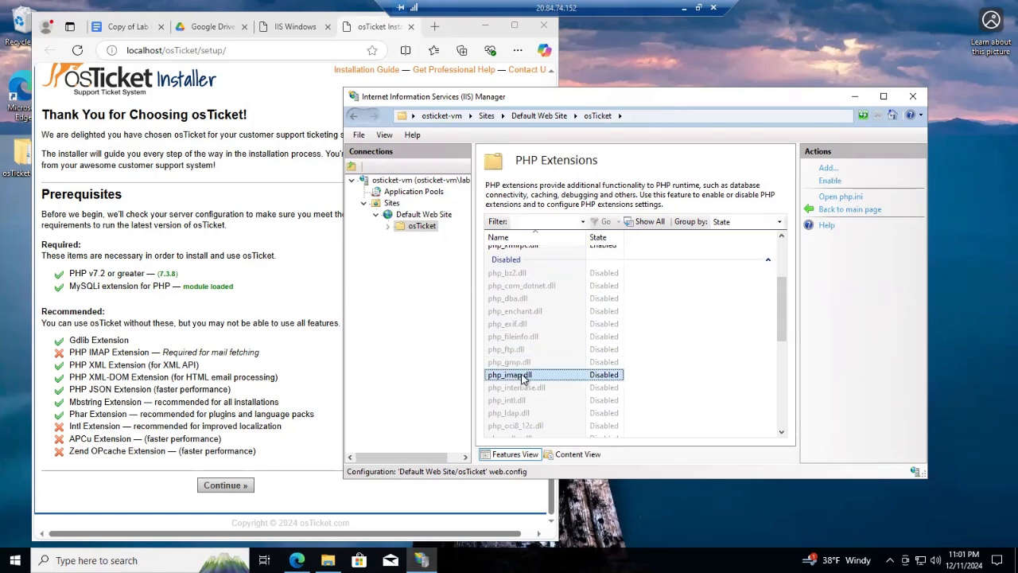
left_click(830, 181)
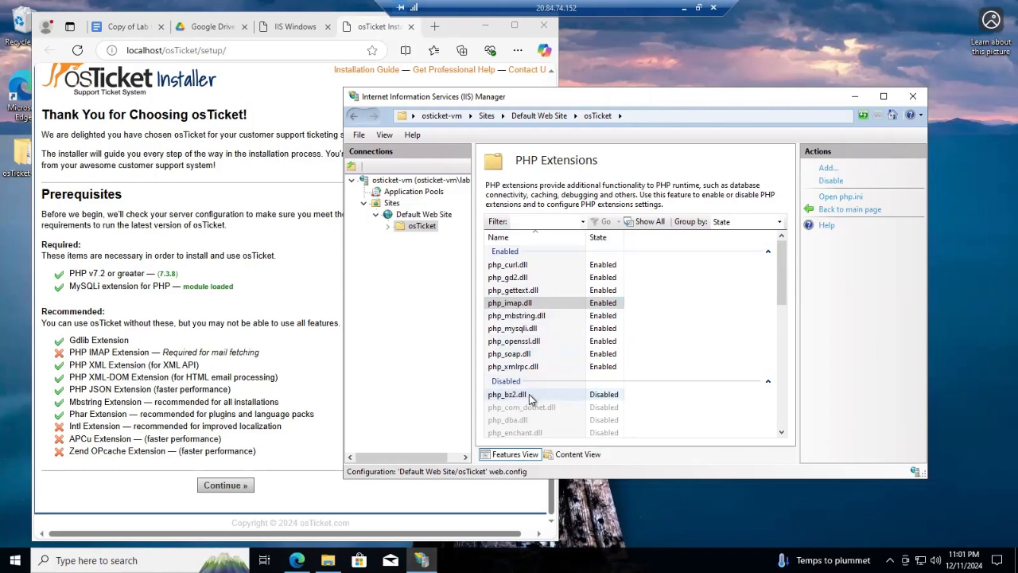
scroll(538, 398, "down", 3)
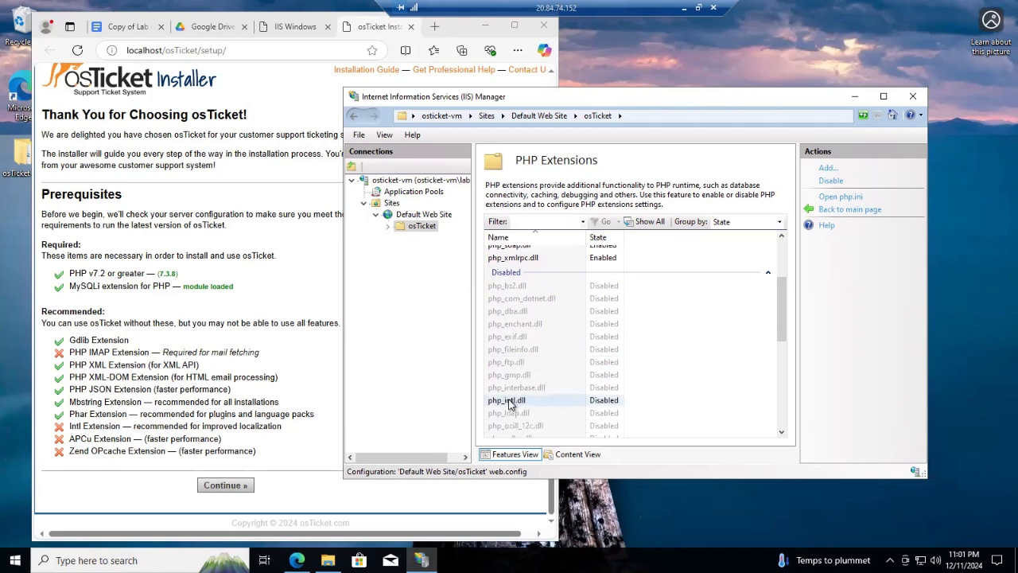
right_click(552, 402)
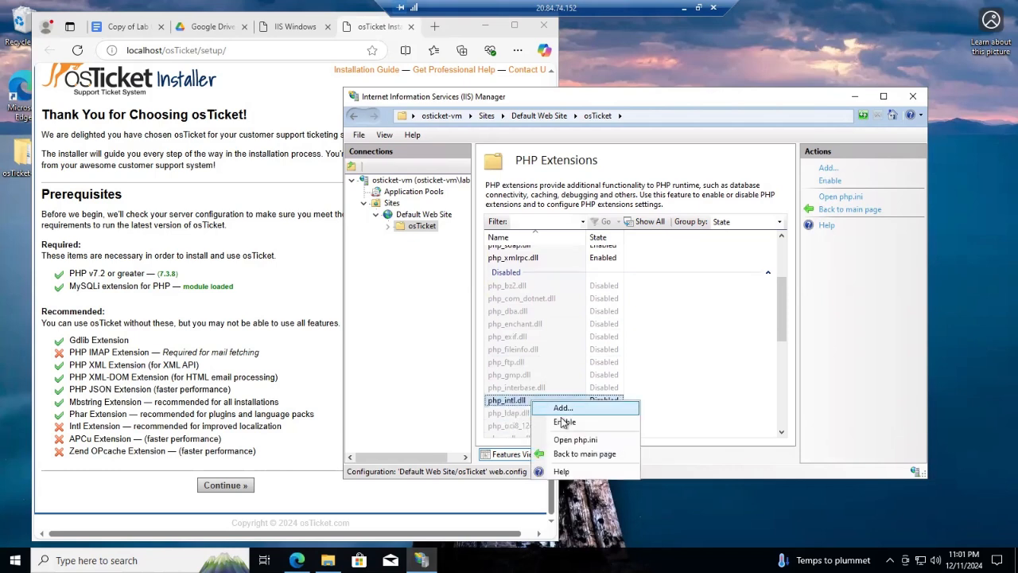
left_click(564, 420)
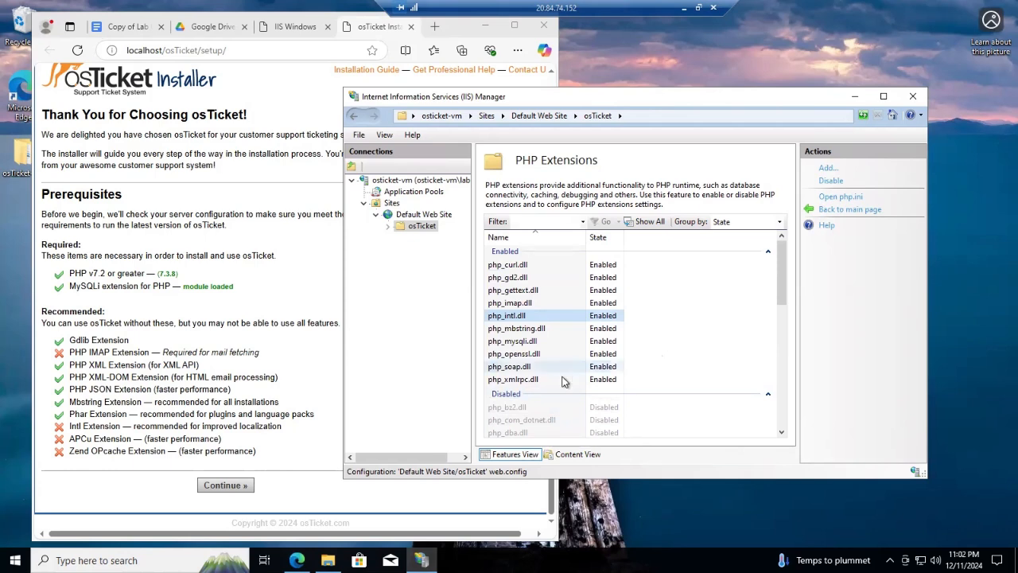
scroll(537, 374, "down", 2)
Enable php_opcache.dll, then return to the osticket-vm server home
left_click(533, 348)
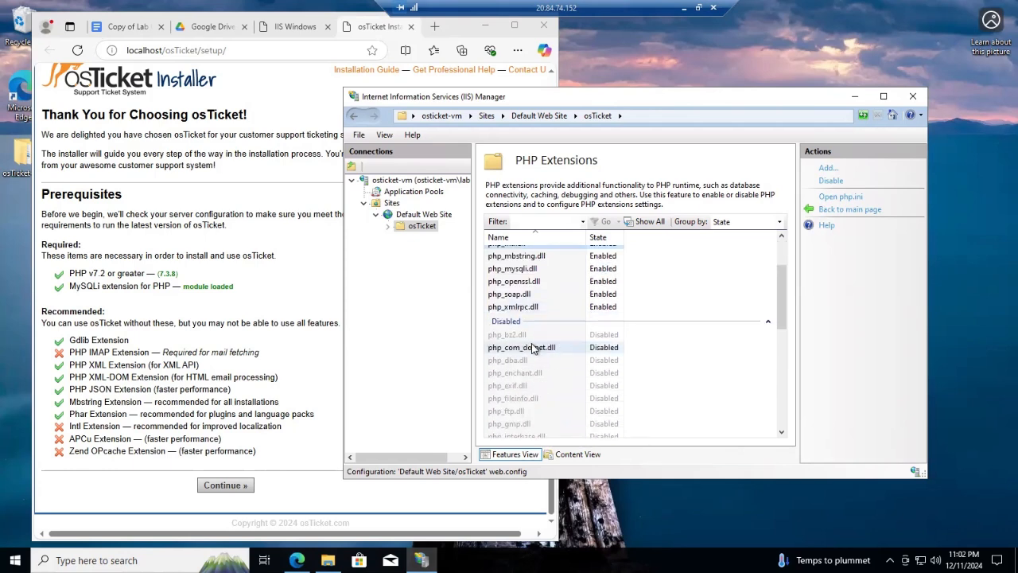
scroll(525, 384, "down", 1)
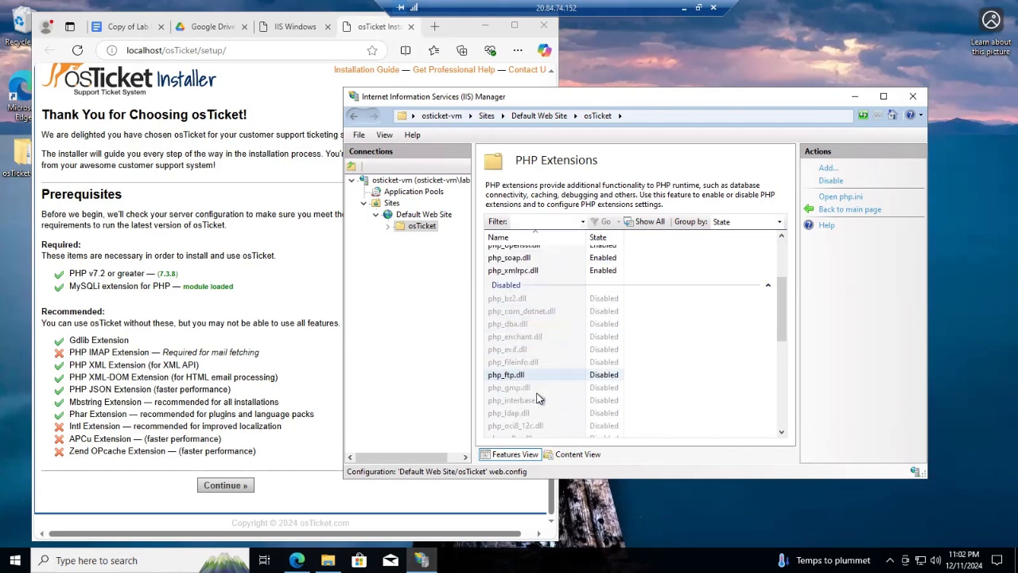
scroll(525, 386, "down", 1)
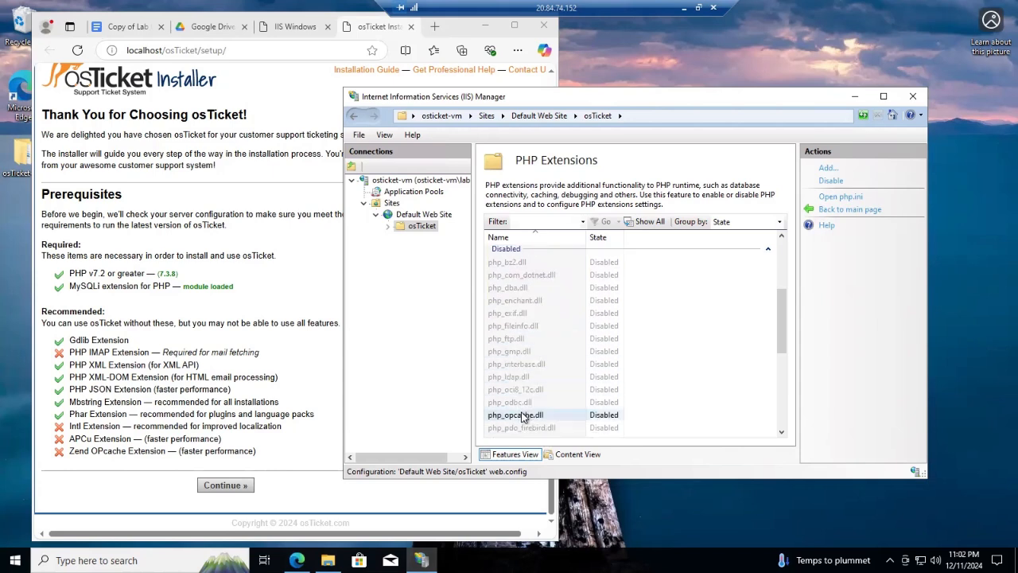
left_click(523, 416)
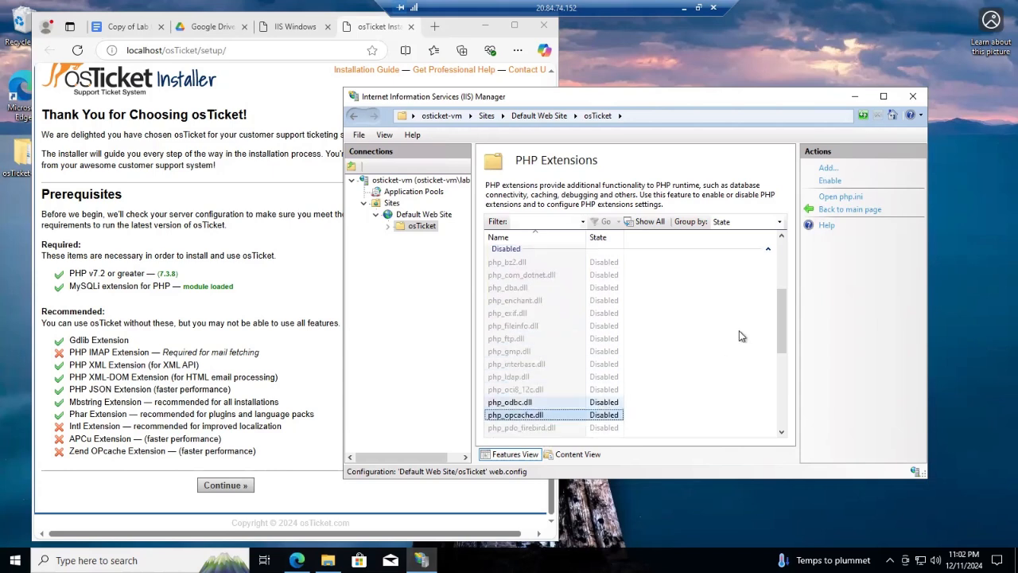
left_click(830, 180)
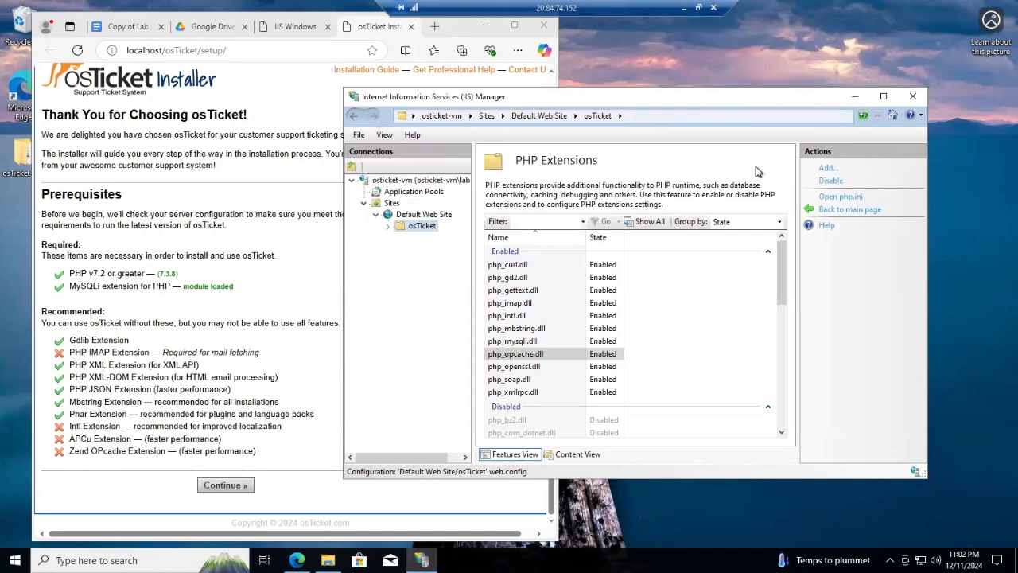
left_click(410, 182)
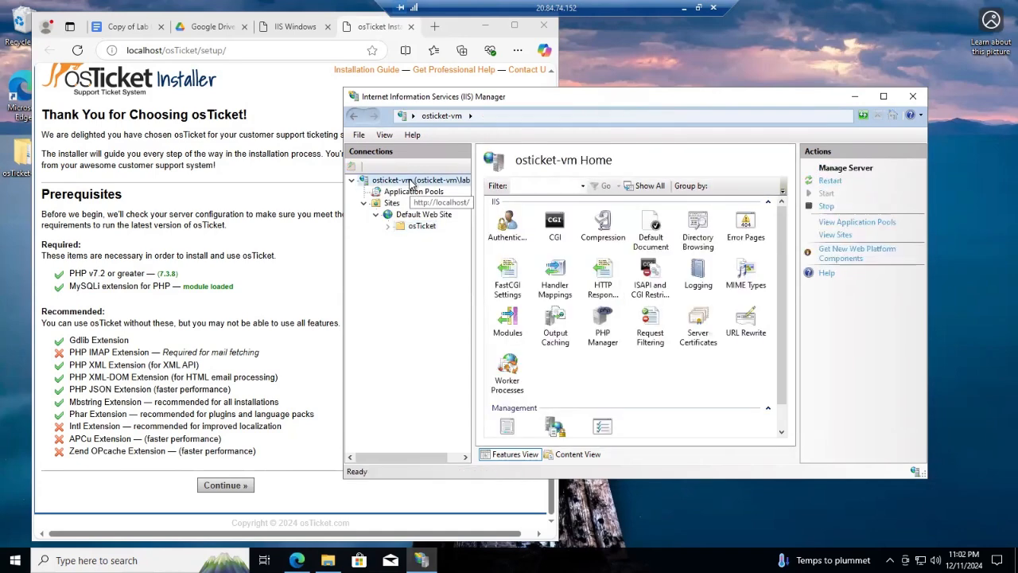
Restart the IIS web server and reload the osTicket installer to recheck IMAP and Intl
left_click(828, 180)
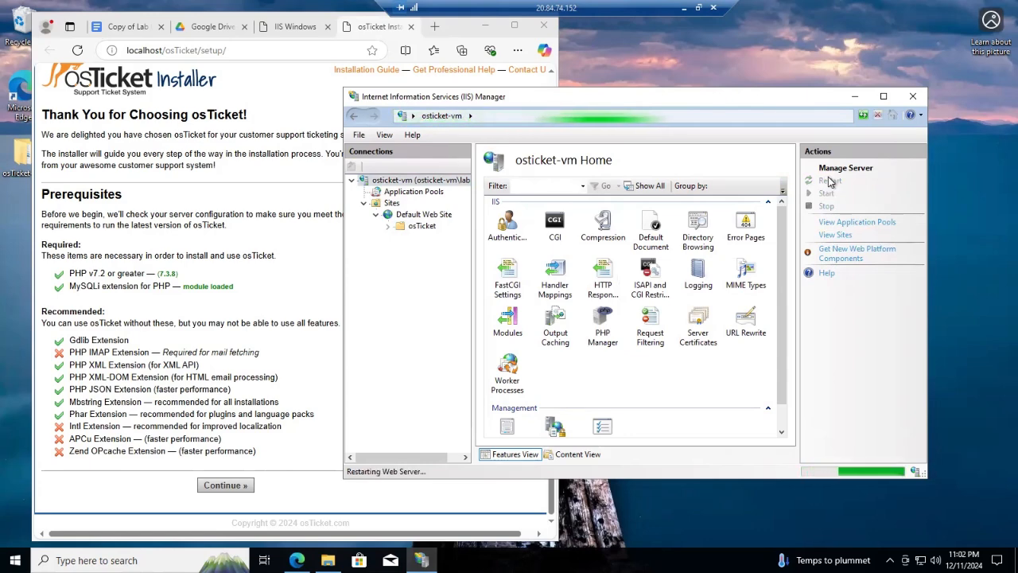
left_click(855, 100)
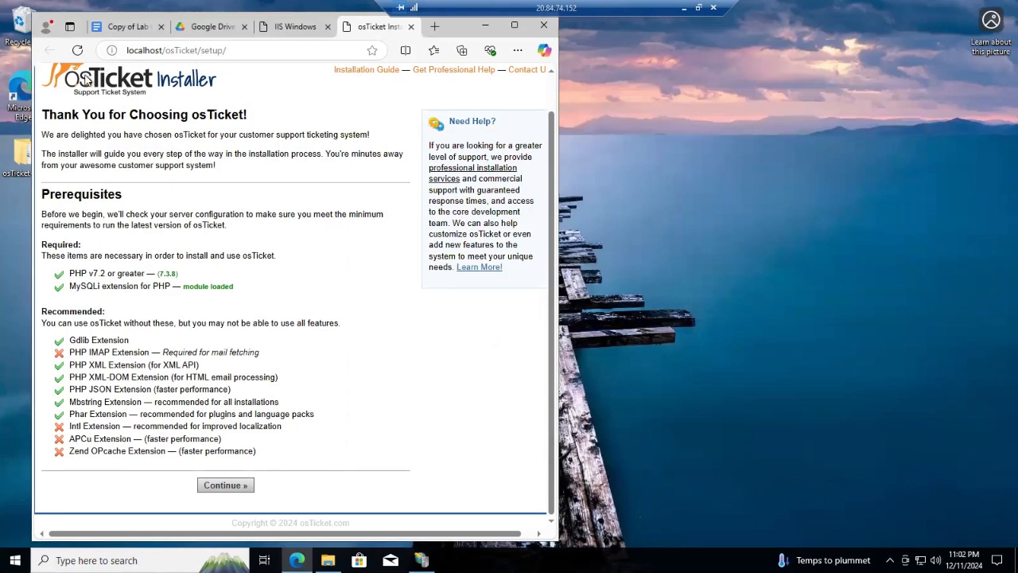
scroll(151, 134, "up", 1)
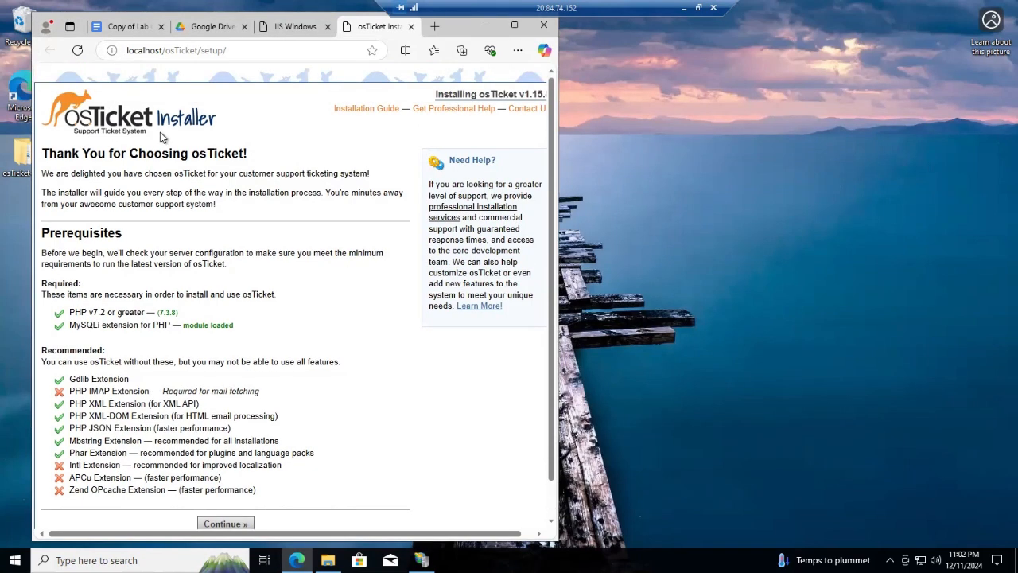
left_click(77, 54)
scroll(190, 358, "down", 1)
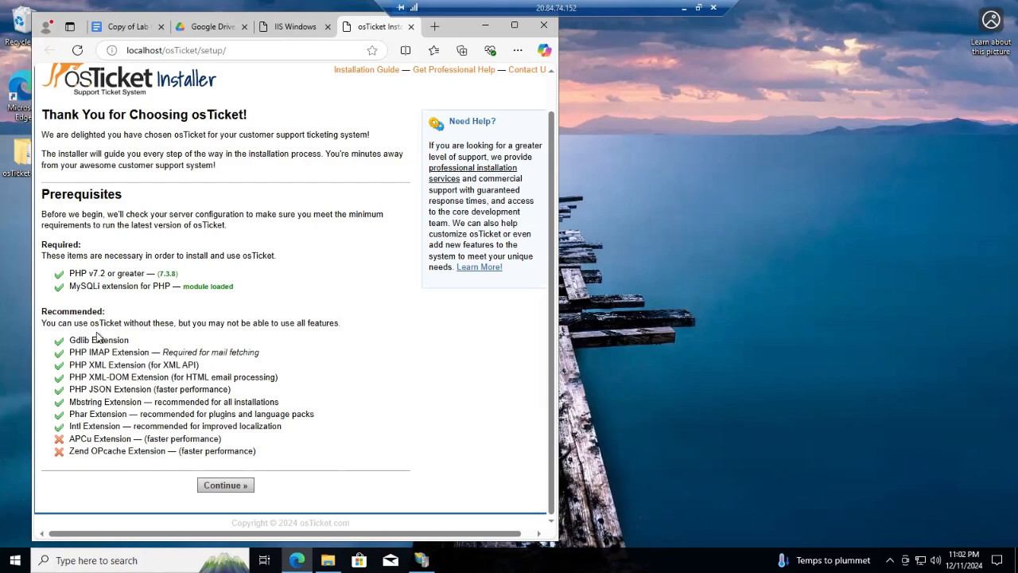
Scroll the lab instructions document down to the Rename and Assign Permissions sections
left_click(123, 29)
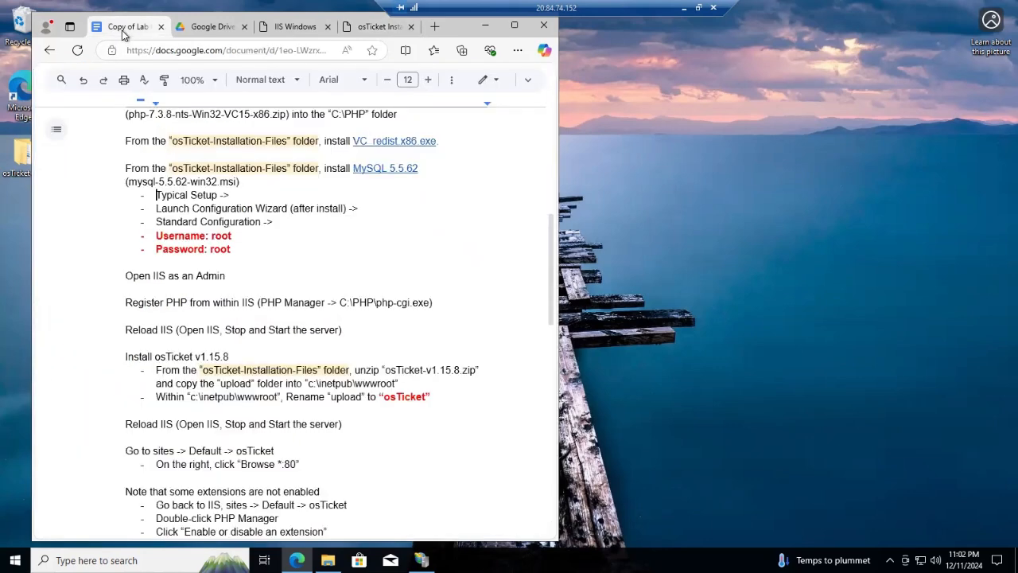
scroll(322, 388, "down", 3)
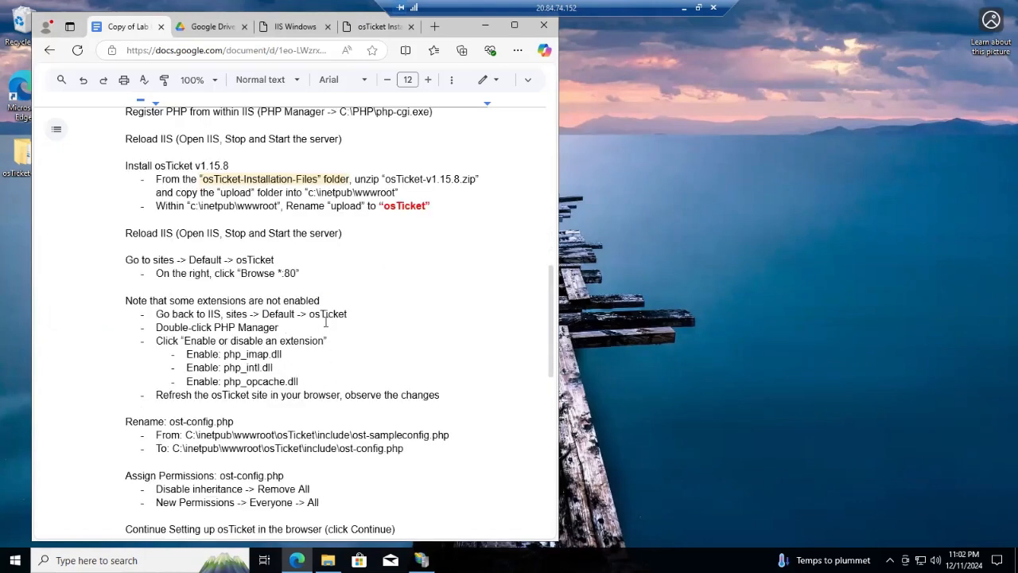
scroll(323, 314, "down", 1)
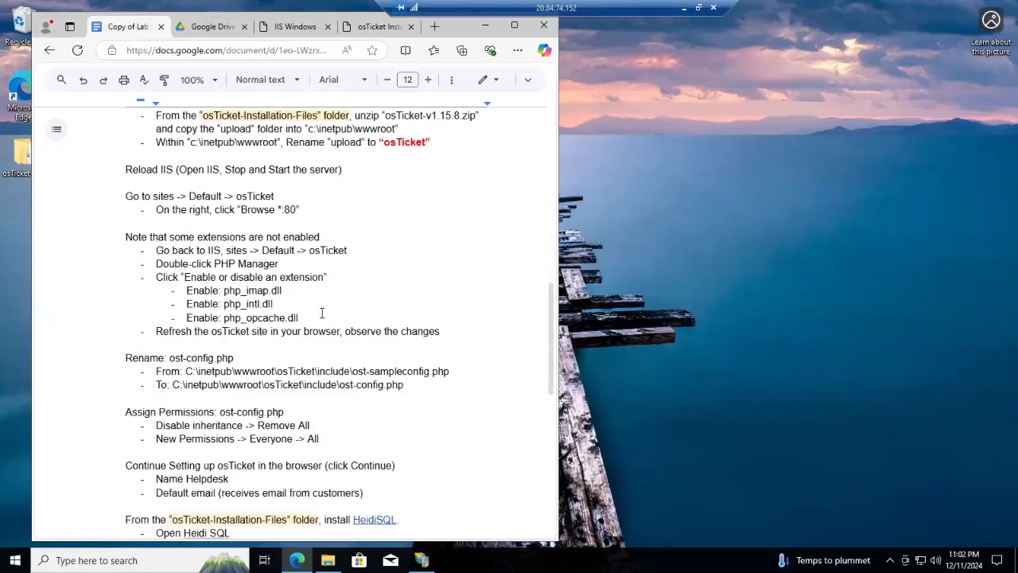
scroll(205, 317, "down", 1)
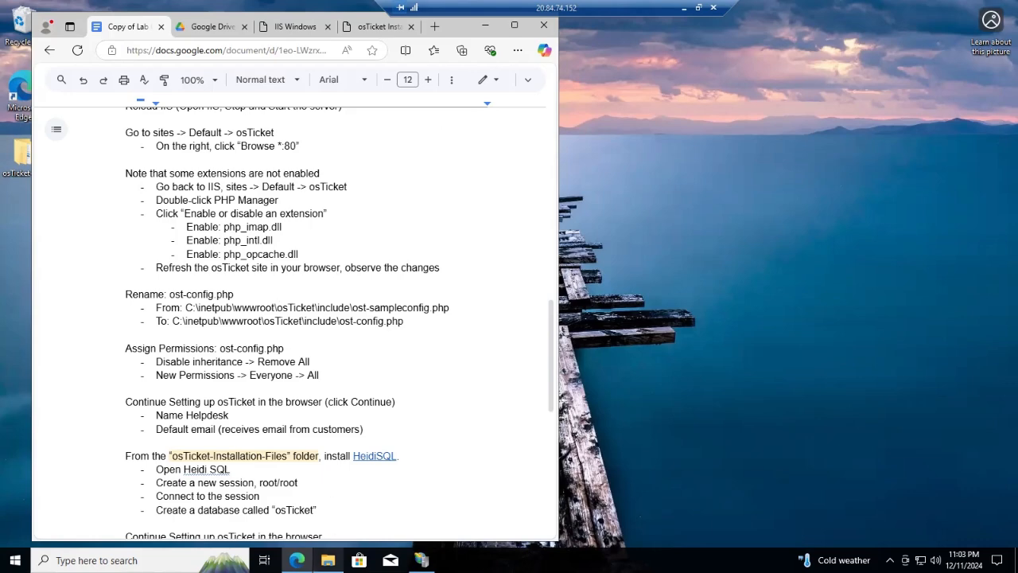
Bring File Explorer forward and go back up to the C: drive
mouse_move(328, 560)
left_click(277, 527)
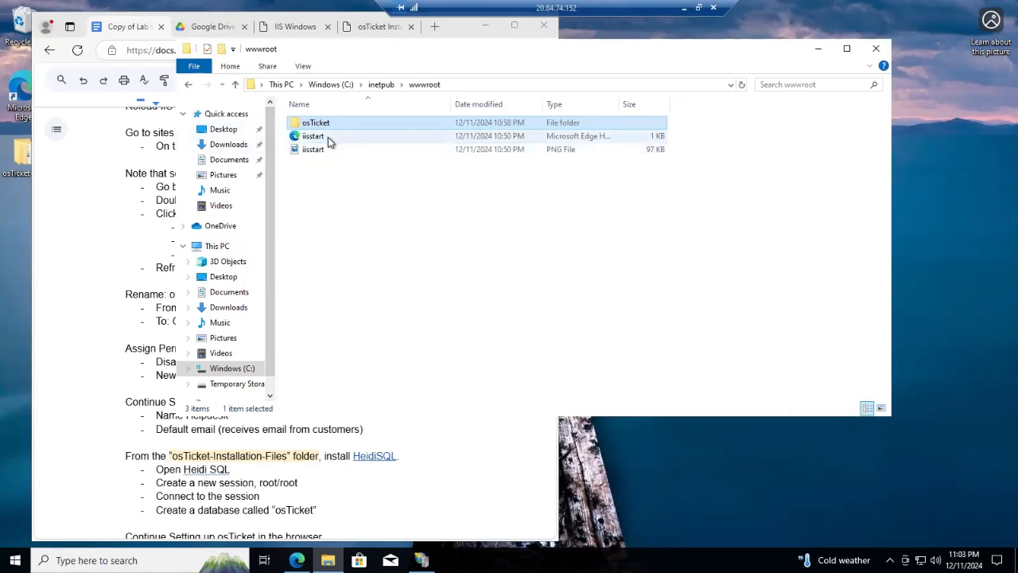
left_click(189, 86)
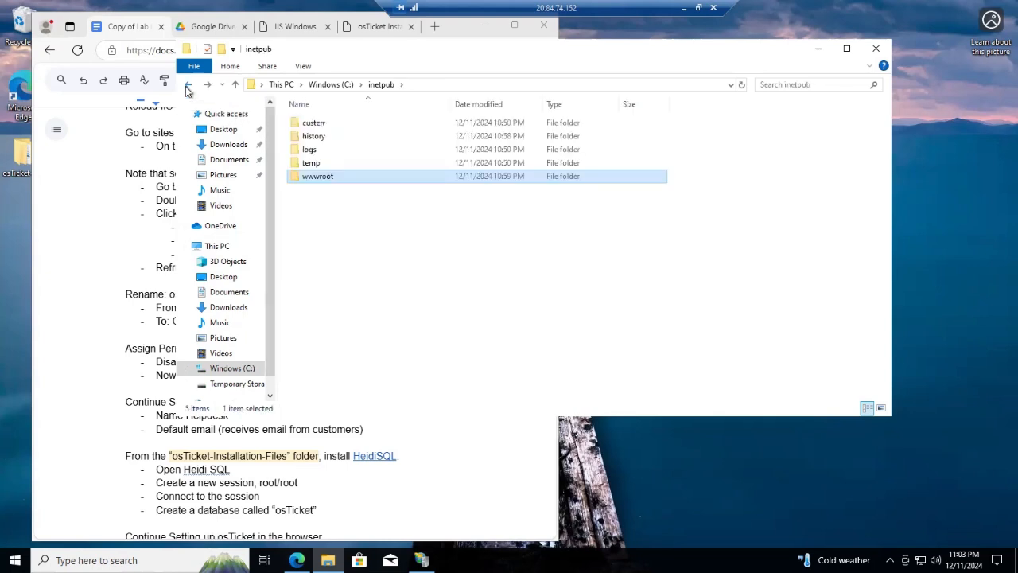
left_click(188, 85)
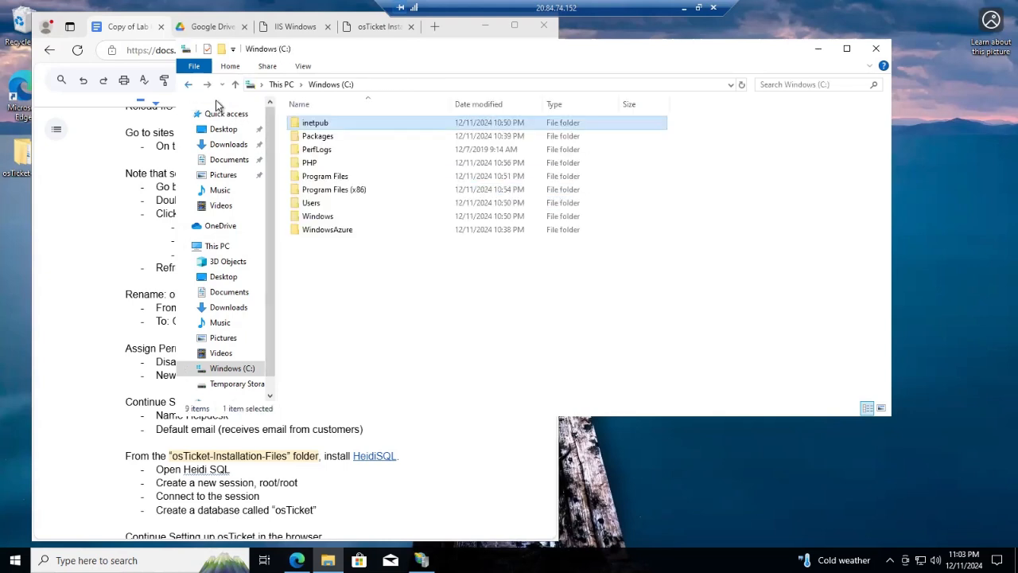
Open C:\inetpub\wwwroot\osTicket\include and select ost-sampleconfig.php
double_click(342, 123)
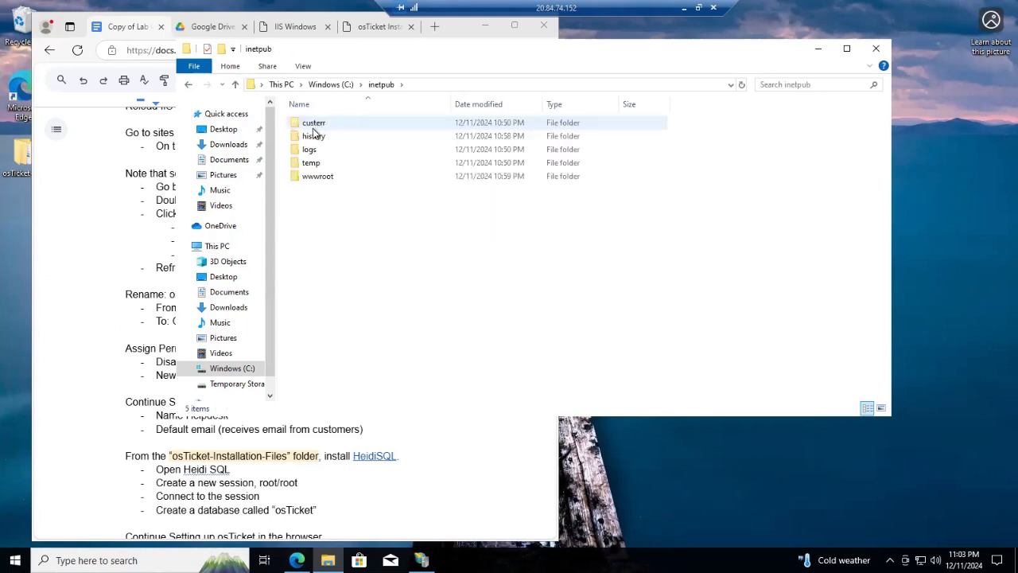
double_click(333, 177)
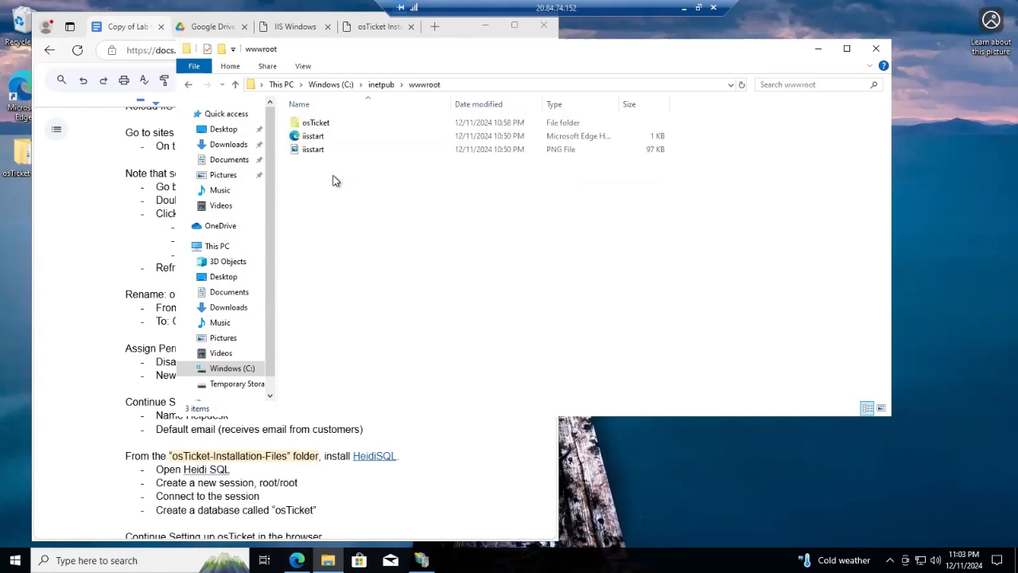
double_click(347, 124)
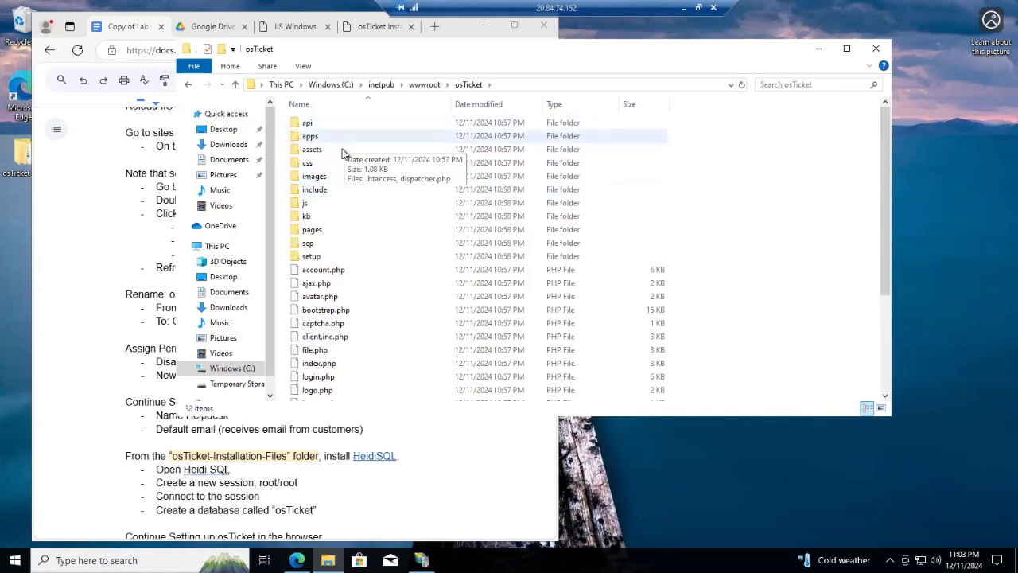
double_click(339, 193)
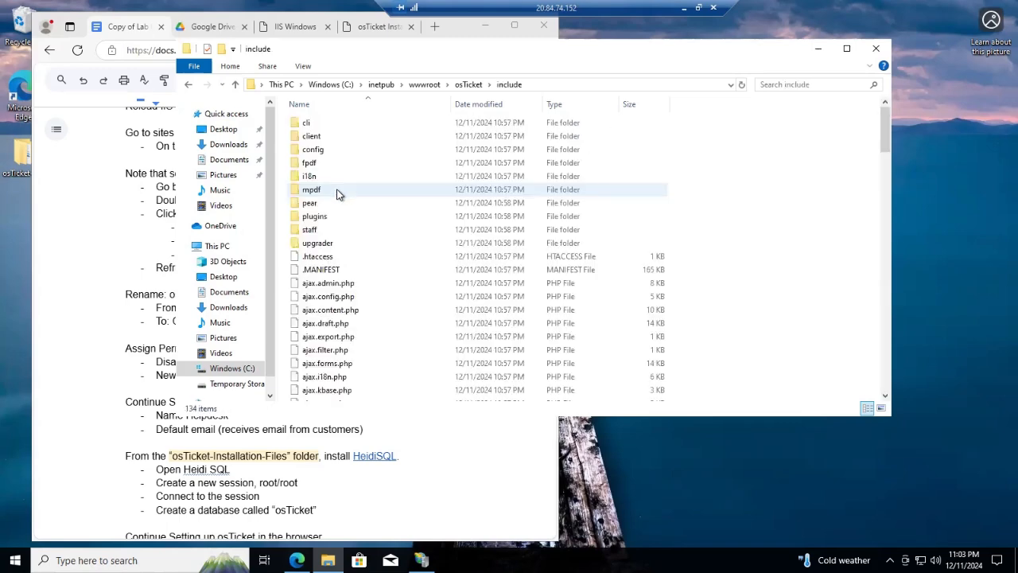
scroll(370, 340, "down", 2)
scroll(370, 341, "down", 12)
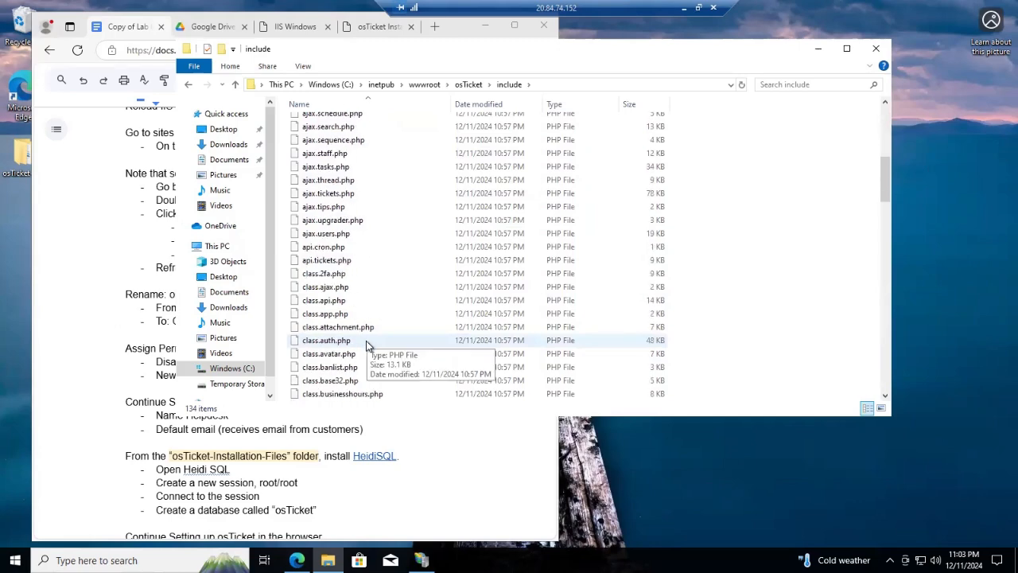
scroll(371, 348, "down", 12)
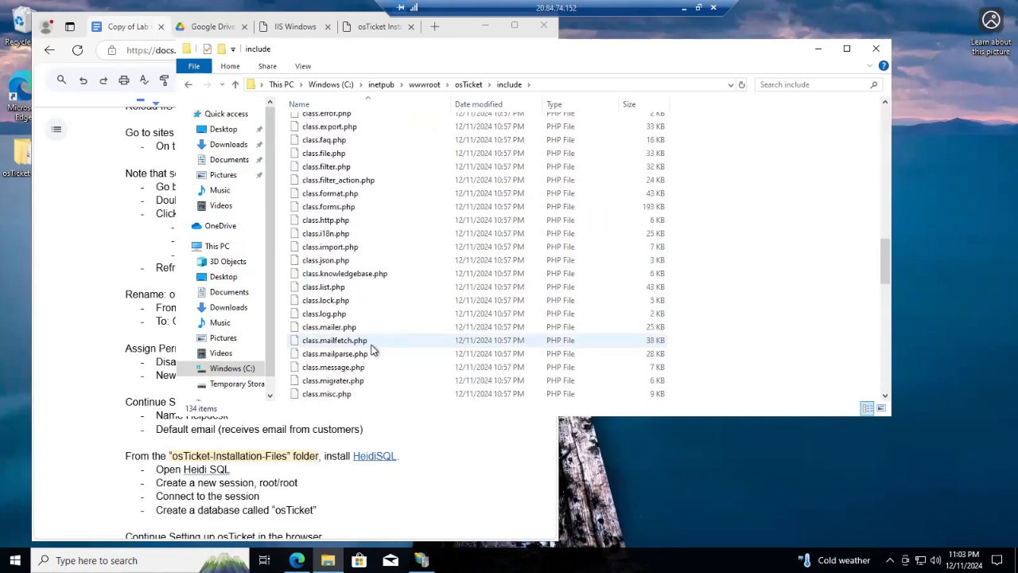
scroll(371, 348, "down", 6)
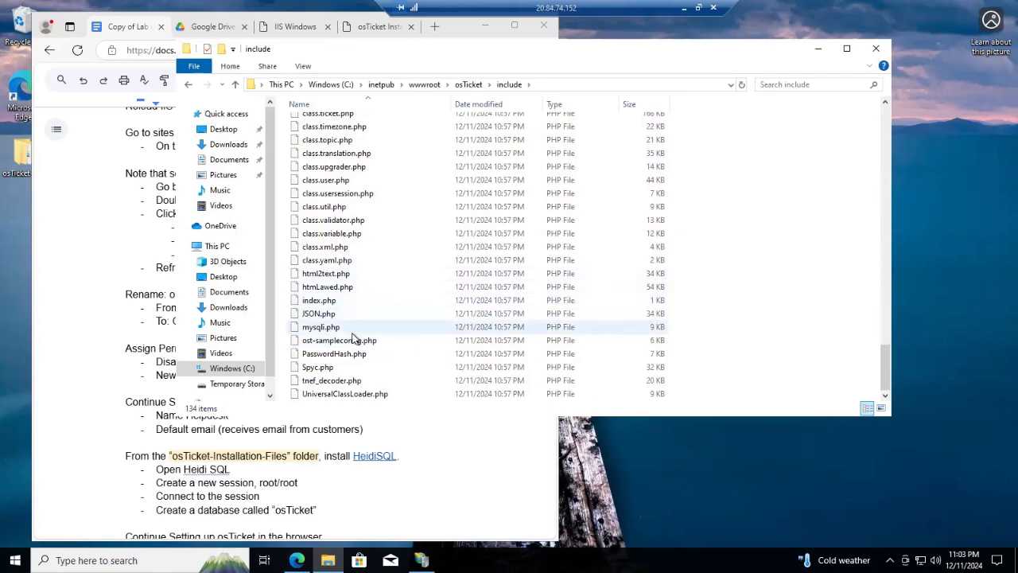
left_click(355, 341)
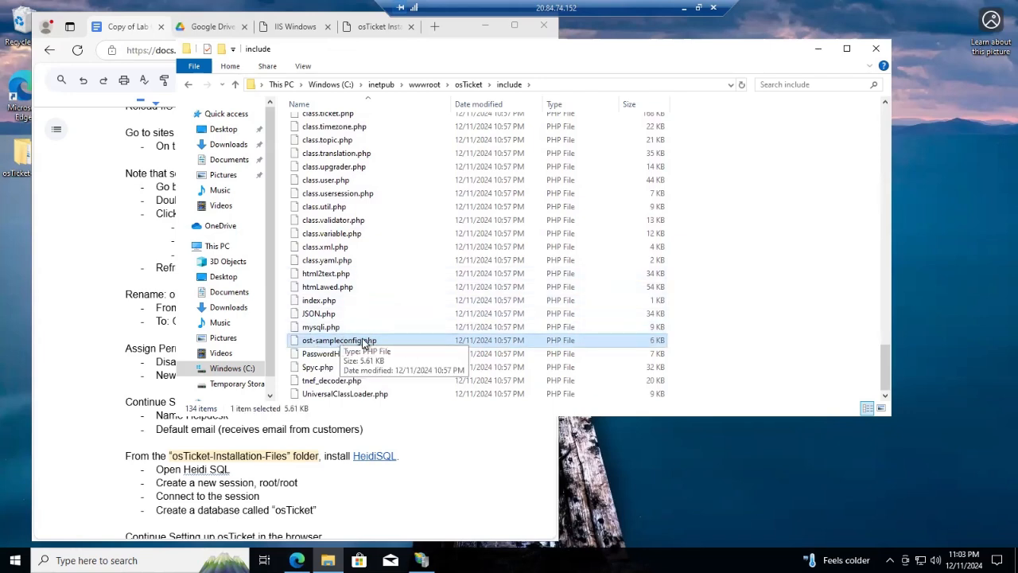
Rename ost-sampleconfig.php to ost-config.php by deleting the extra characters
left_click(365, 342)
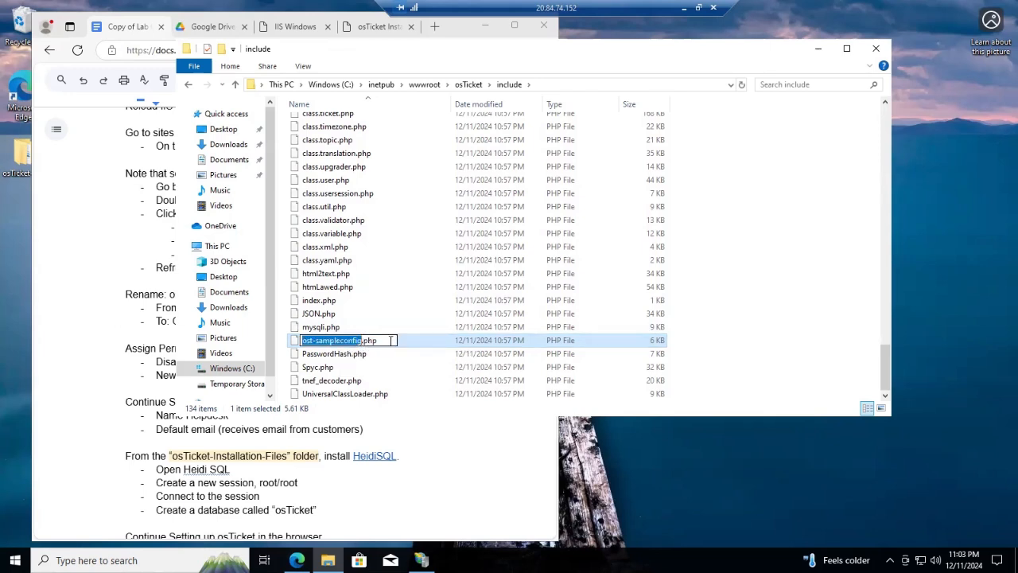
left_click(386, 340)
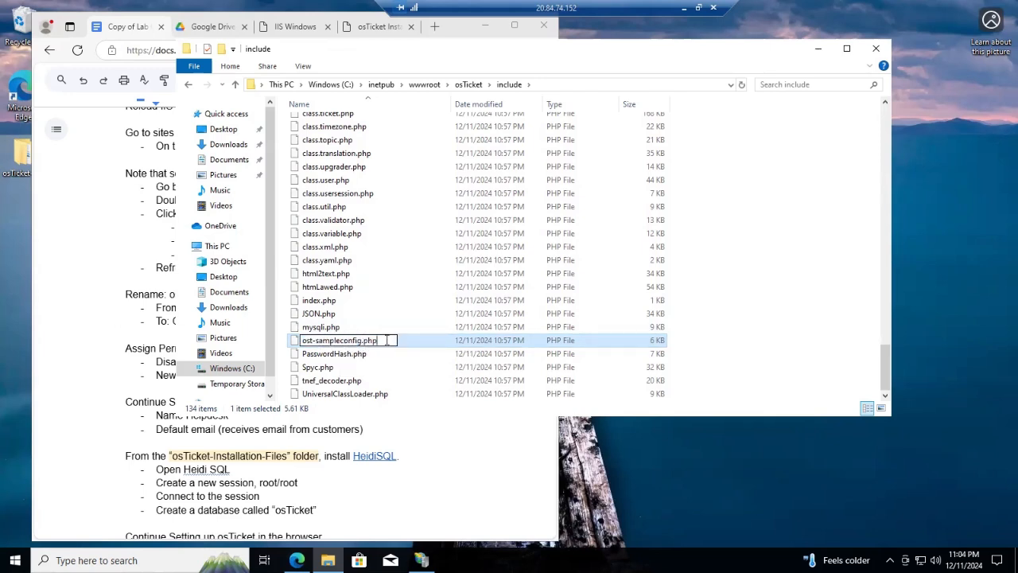
key("Left")
key("Left")
key("Left")
key("Left")
key("Left")
key("Left")
key("Left")
key("Left")
key("Left")
key("Left")
key("BackSpace")
key("BackSpace")
key("BackSpace")
key("BackSpace")
key("BackSpace")
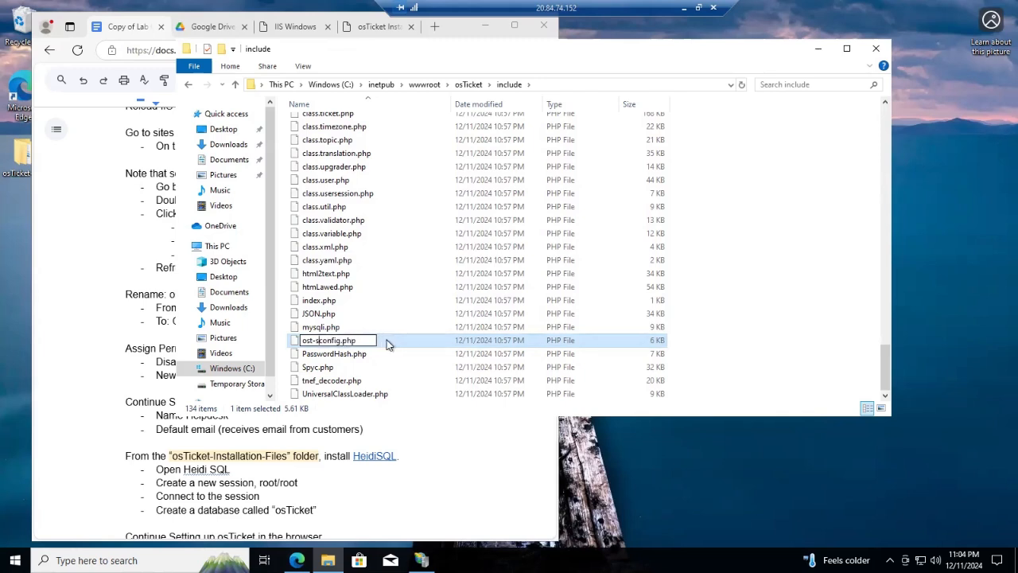
key("BackSpace")
key("Return")
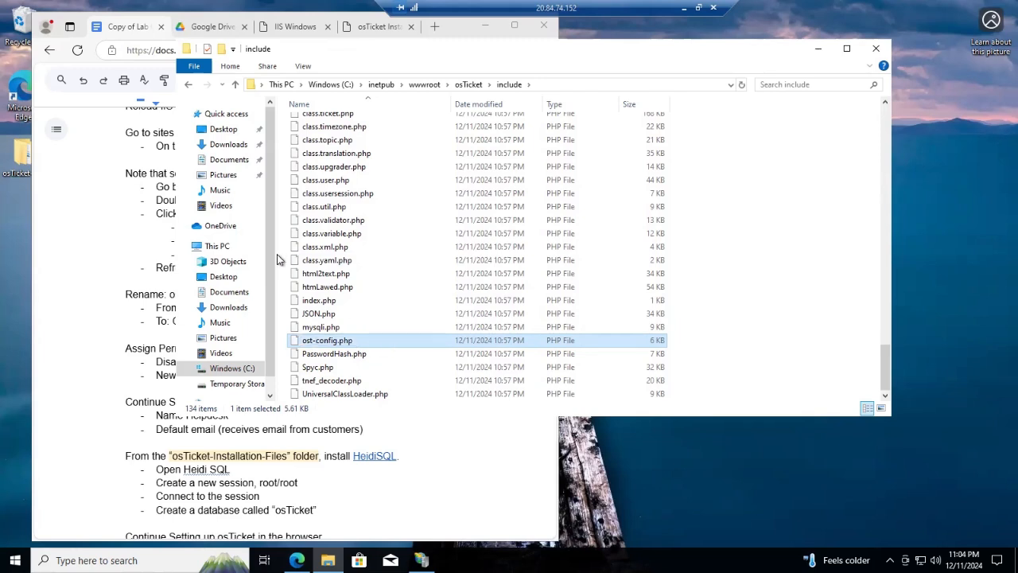
right_click(368, 342)
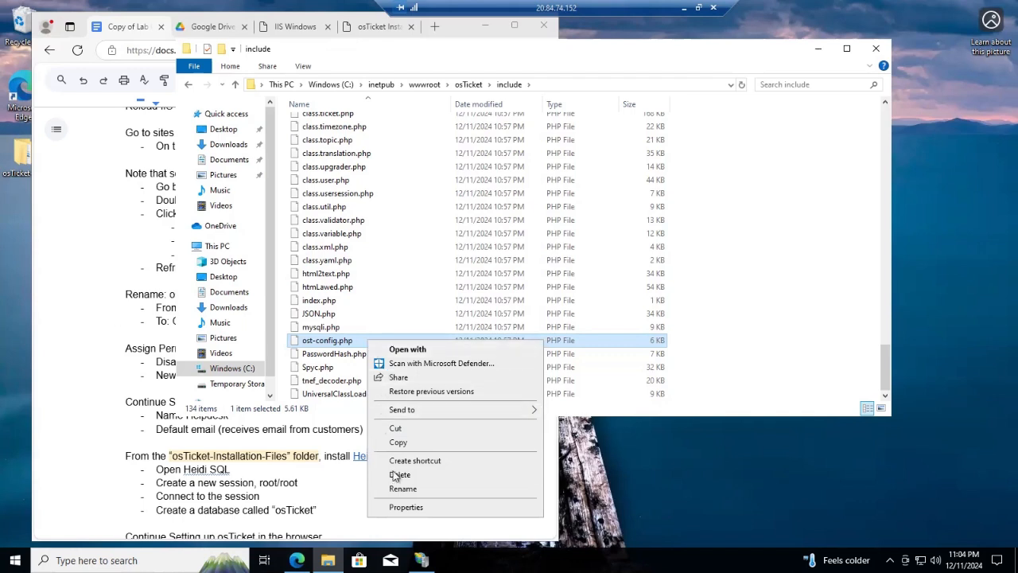
In ost-config.php's advanced security, disable inheritance and remove all inherited permissions
left_click(407, 507)
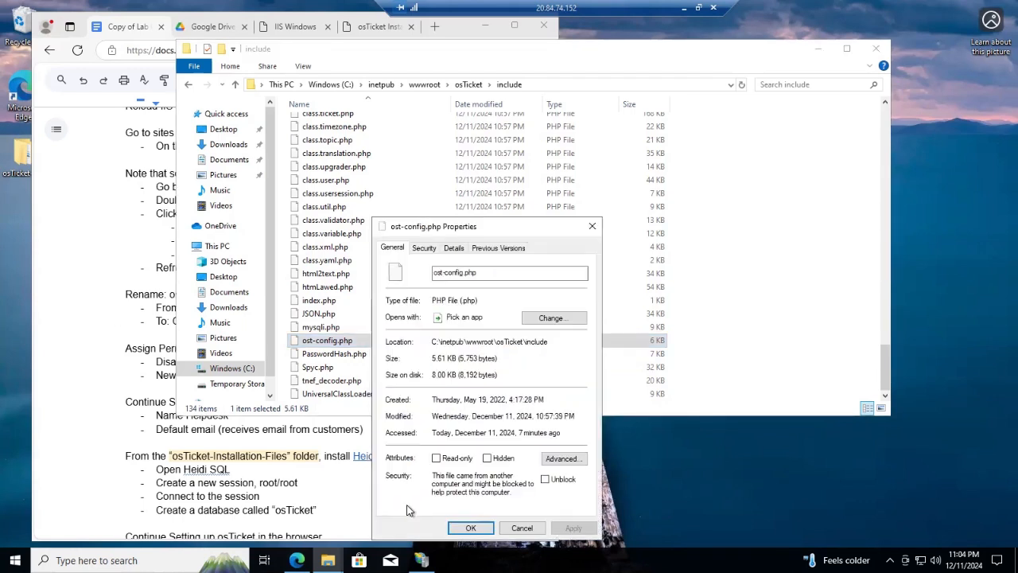
left_click(423, 249)
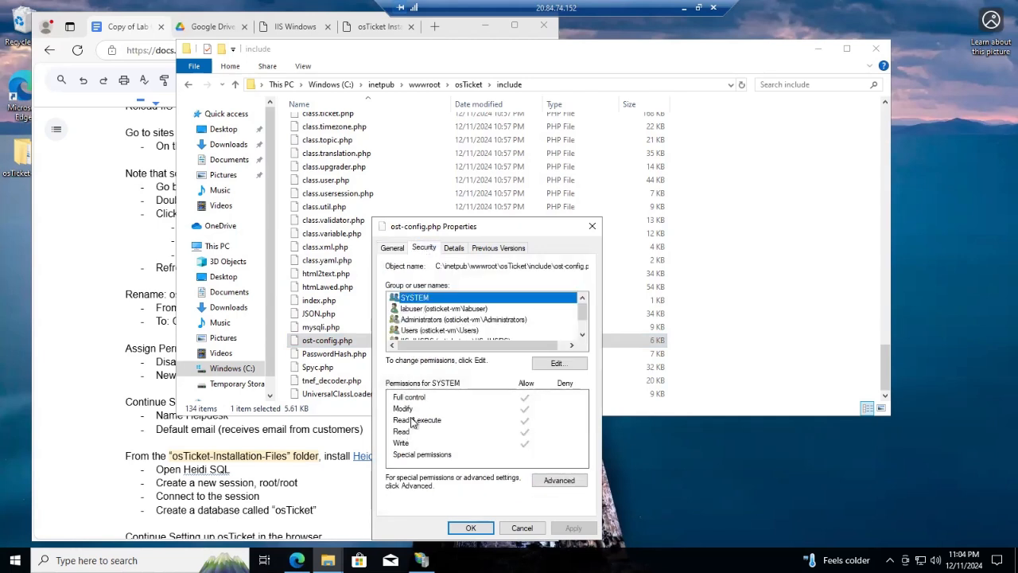
left_click(551, 482)
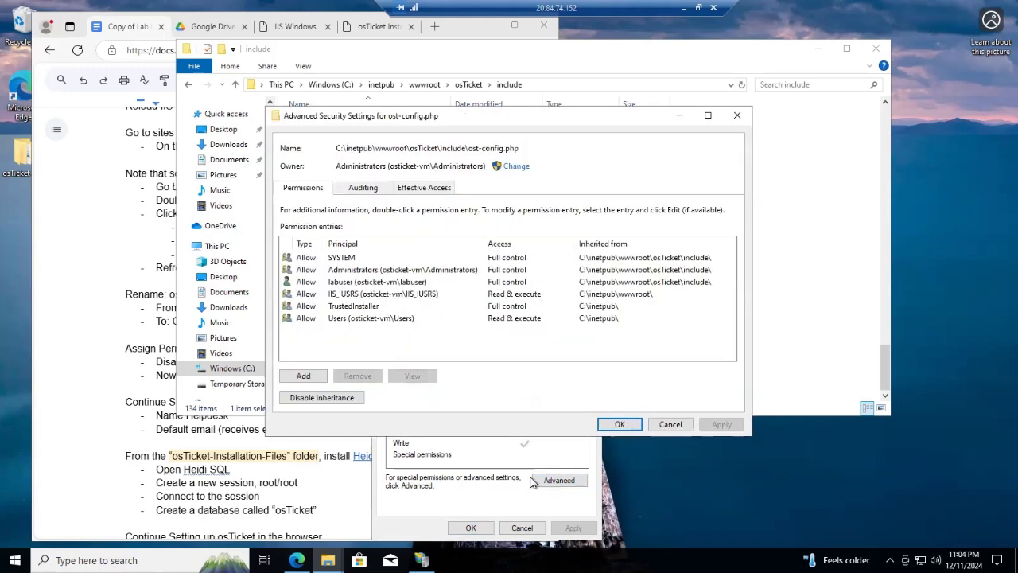
left_click(342, 399)
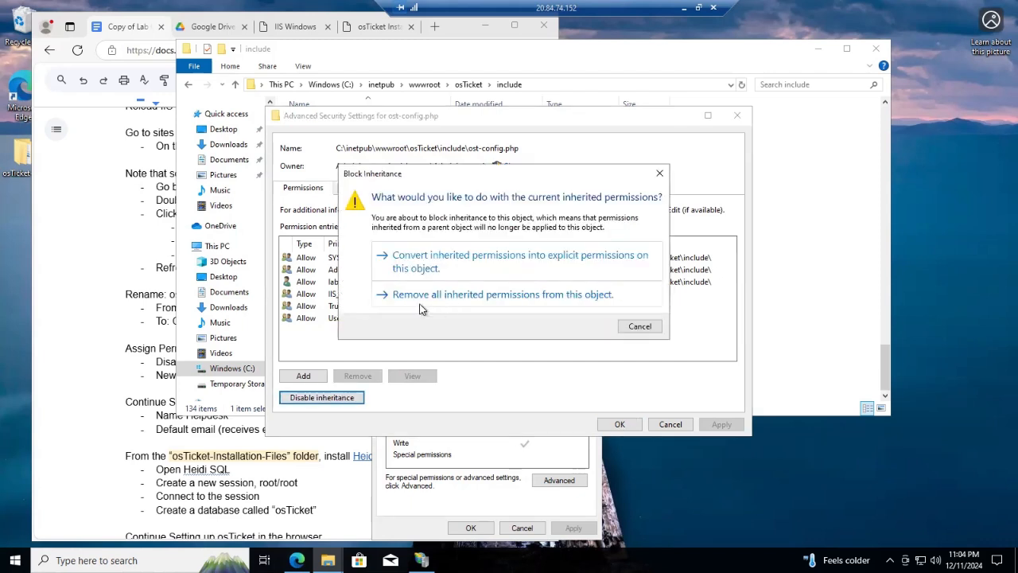
left_click(517, 294)
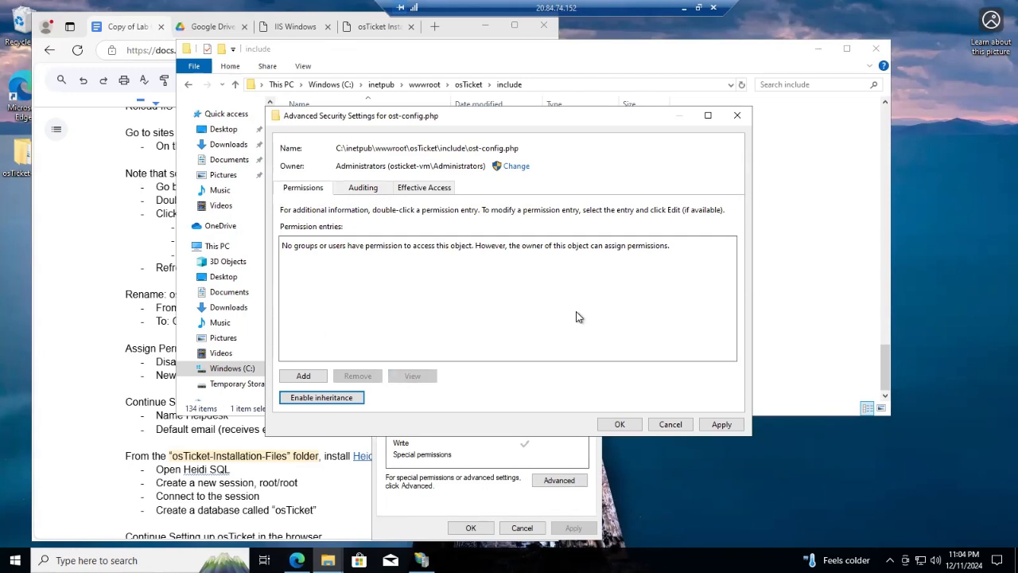
left_click(308, 376)
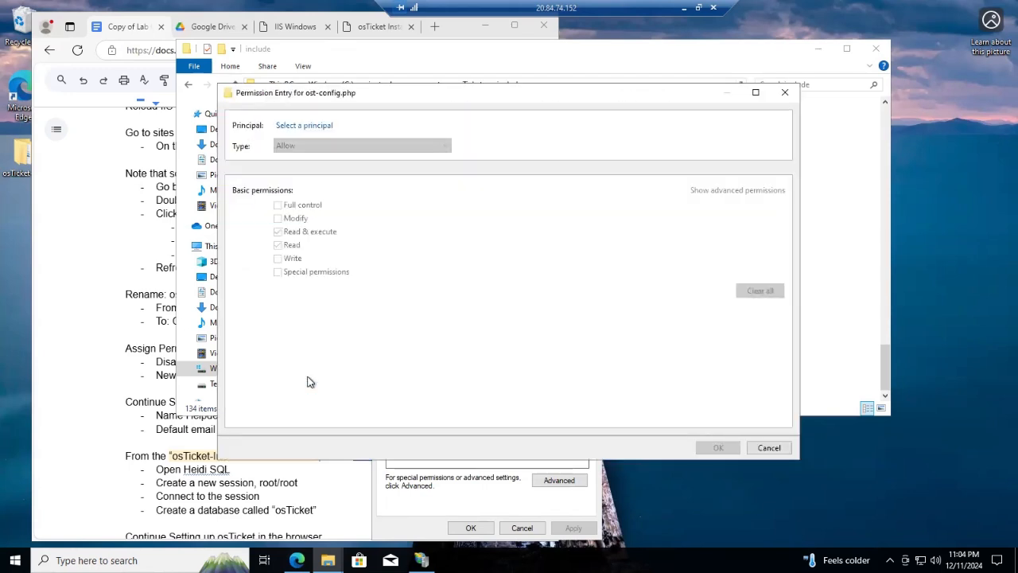
Add an Everyone permission entry to ost-config.php and apply it
left_click(290, 128)
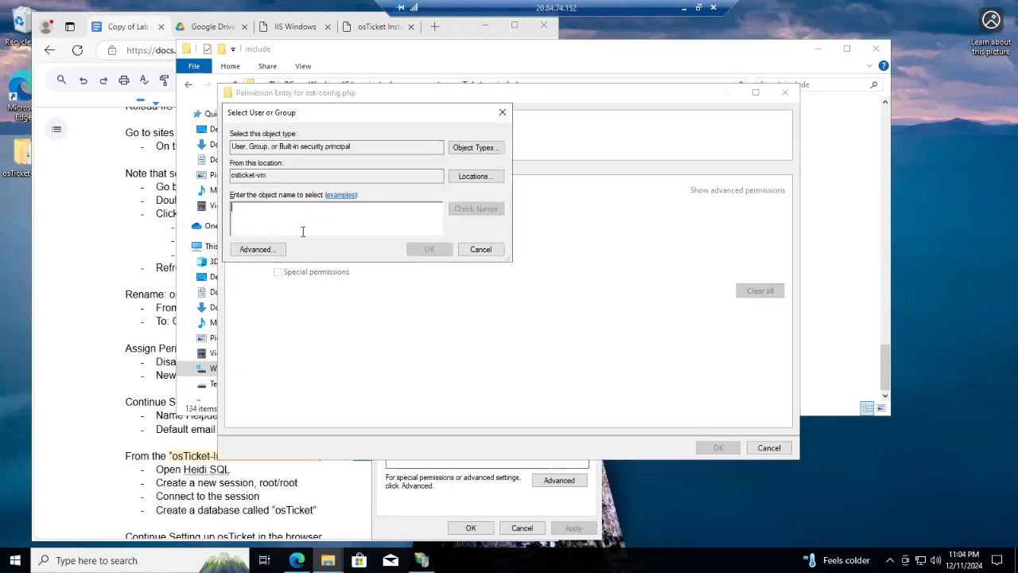
type("everyone")
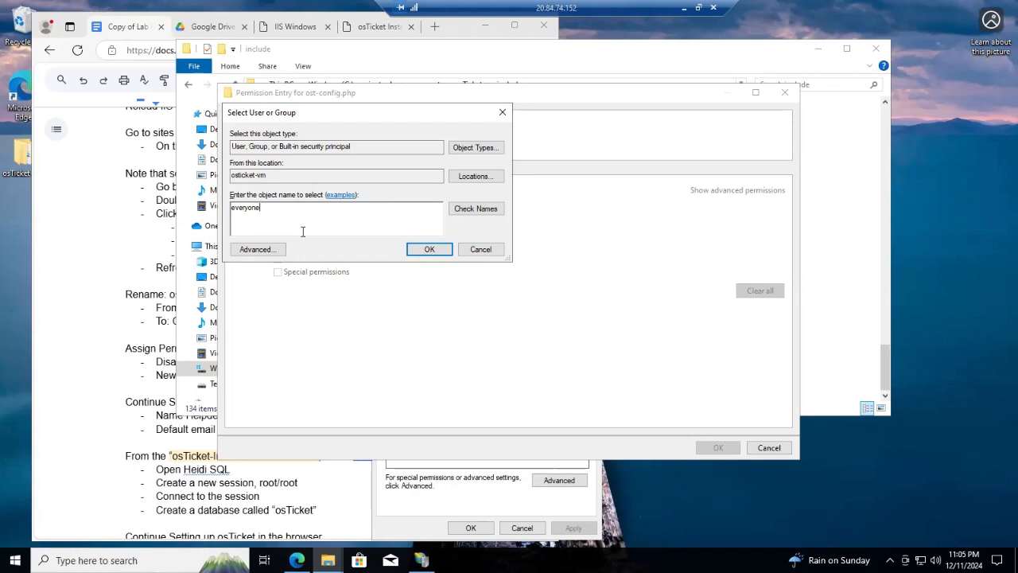
left_click(475, 210)
left_click(420, 249)
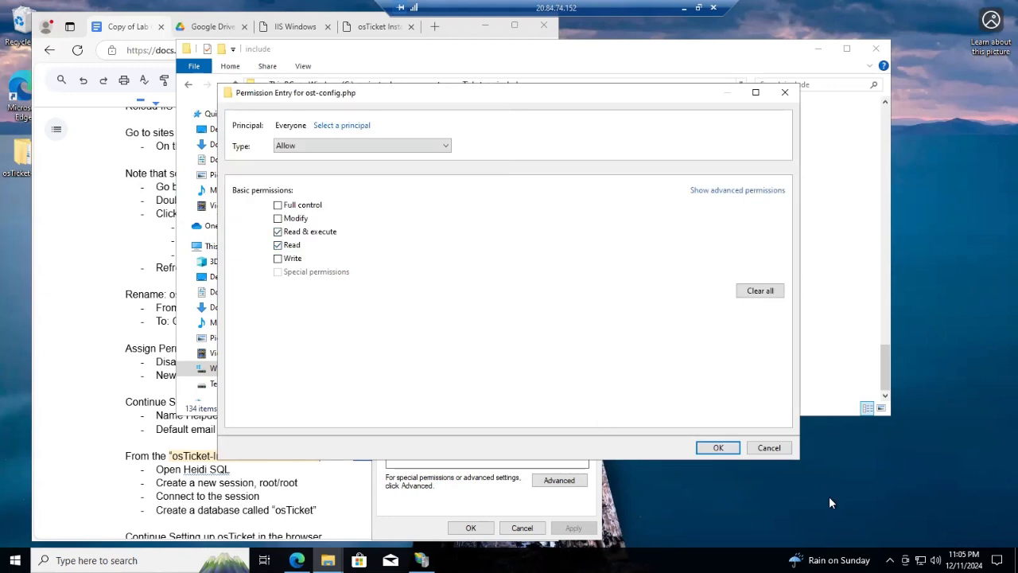
left_click(716, 448)
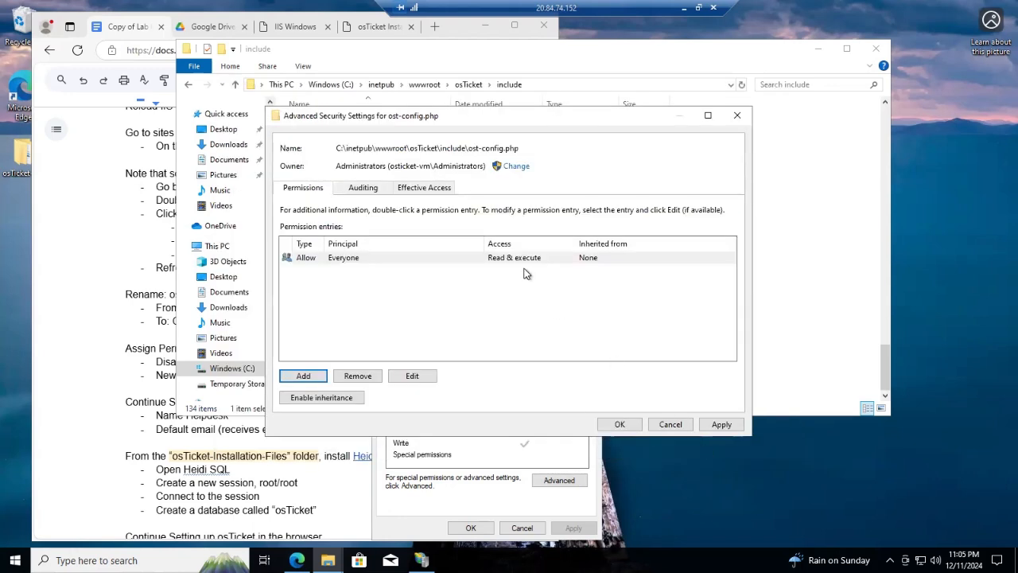
left_click(720, 425)
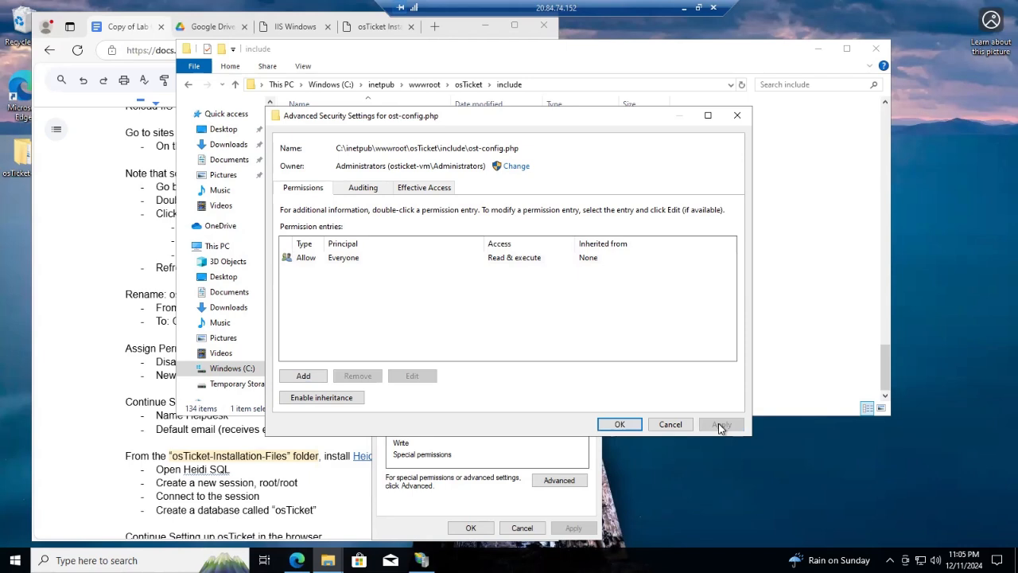
left_click(620, 424)
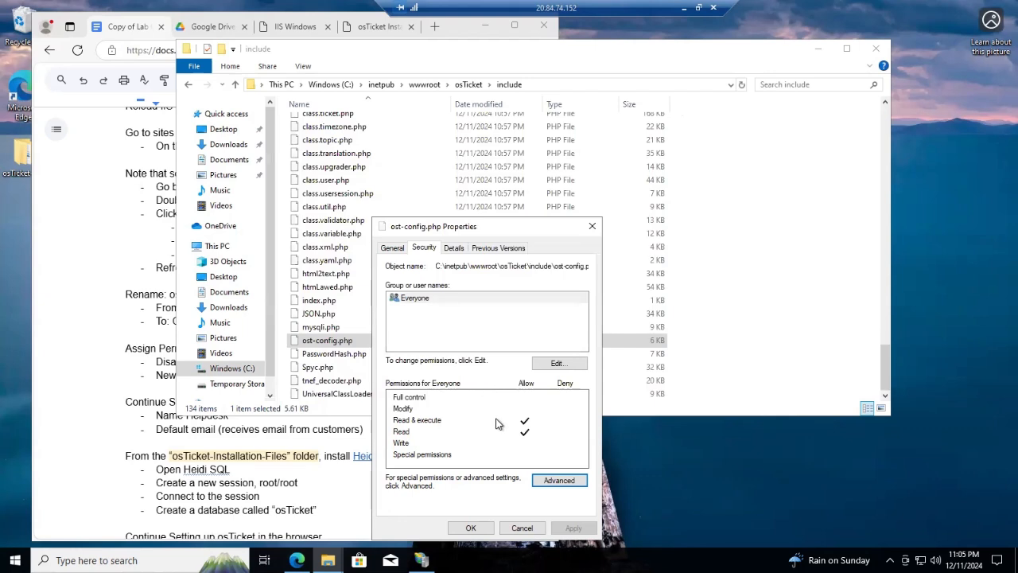
Change the Everyone entry to Full control, apply it, and close the properties dialogs
left_click(559, 481)
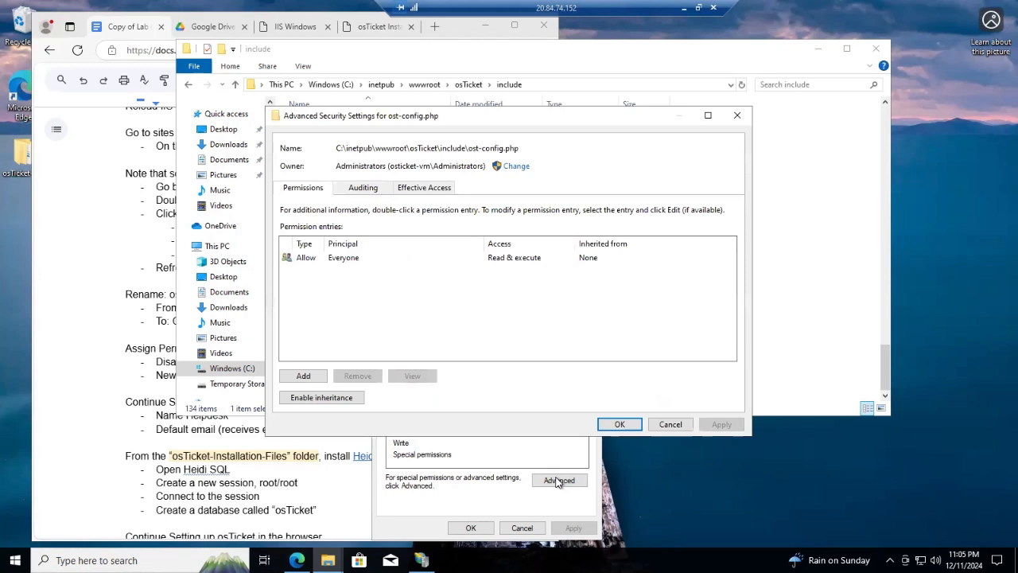
left_click(357, 259)
left_click(415, 377)
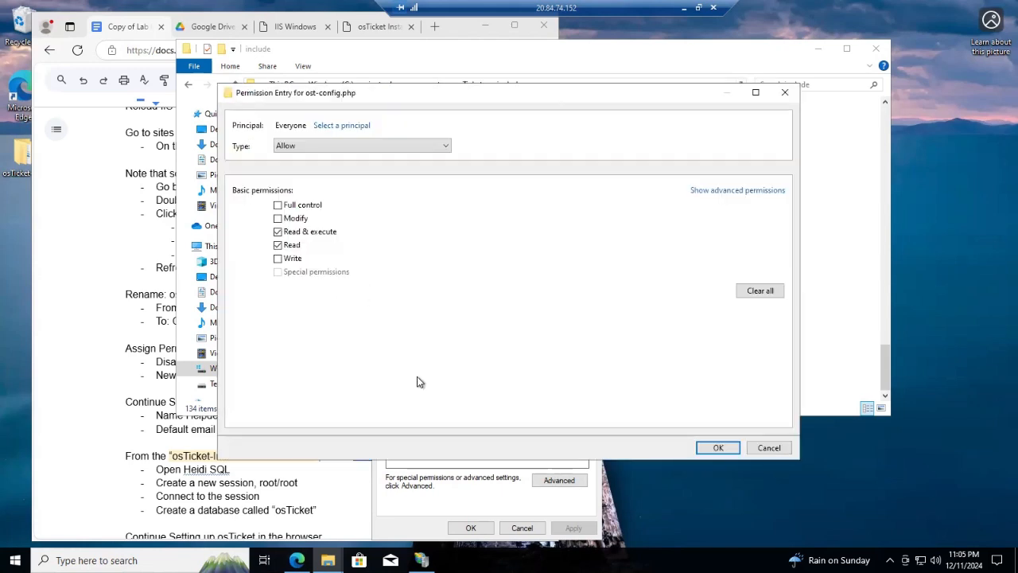
left_click(278, 206)
left_click(718, 449)
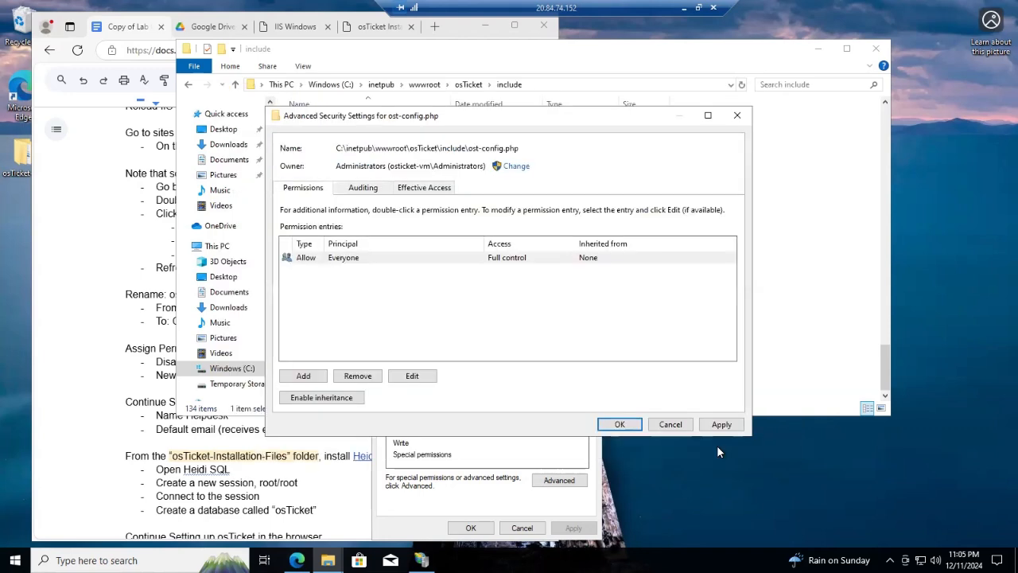
left_click(729, 426)
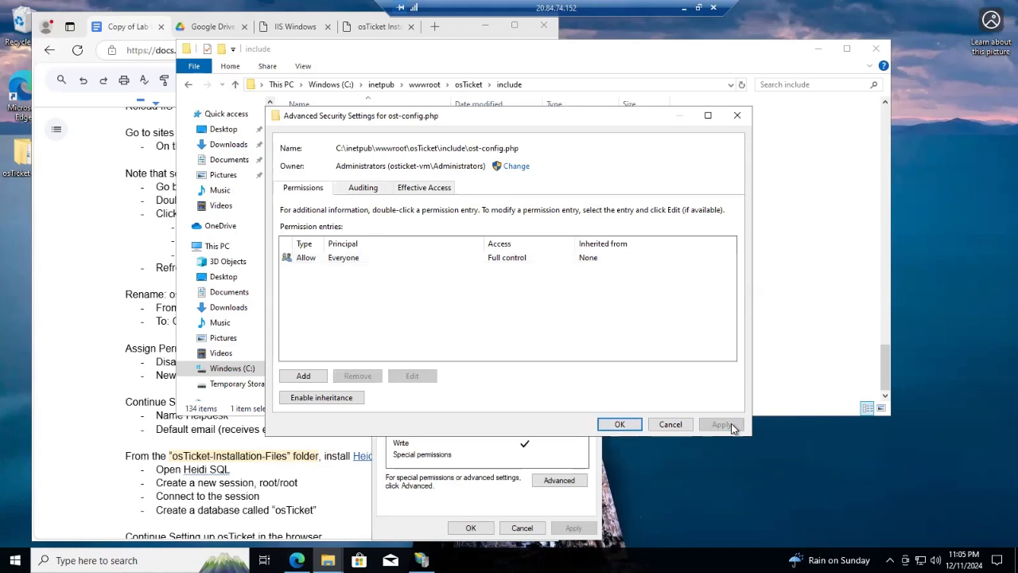
left_click(617, 425)
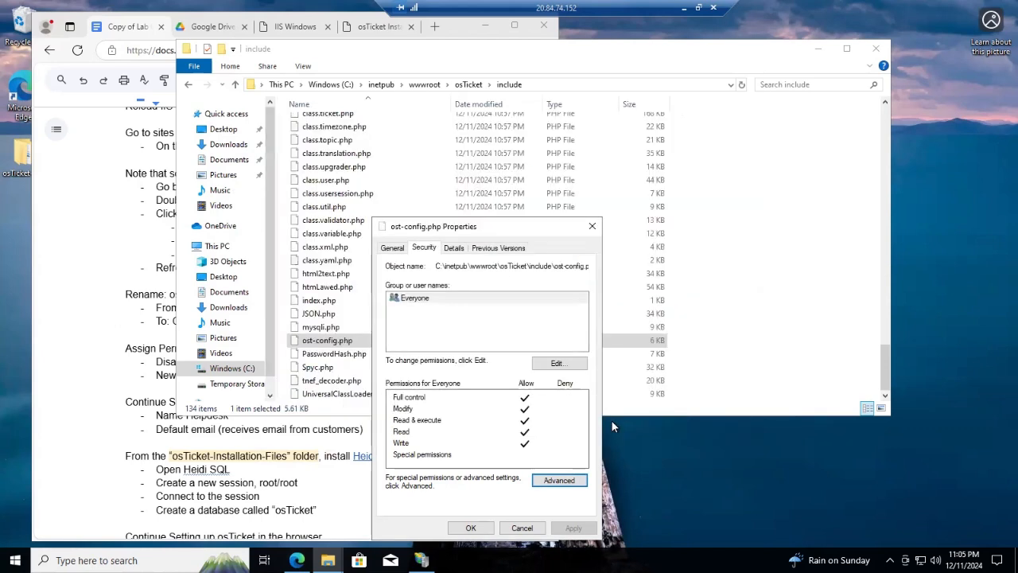
left_click(472, 528)
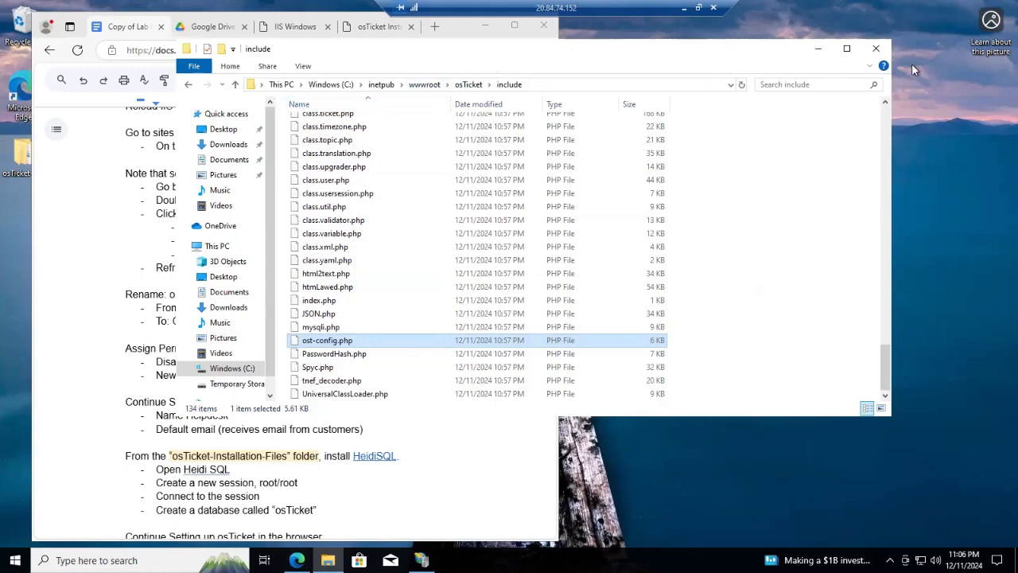
Minimize File Explorer and scroll the lab notes to the MySQL database settings
left_click(820, 50)
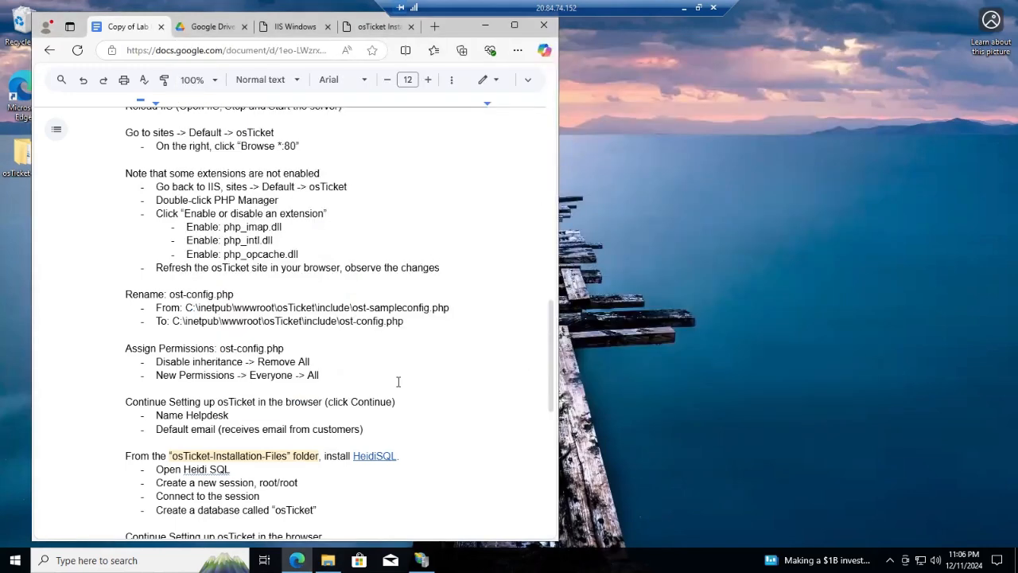
scroll(399, 380, "down", 1)
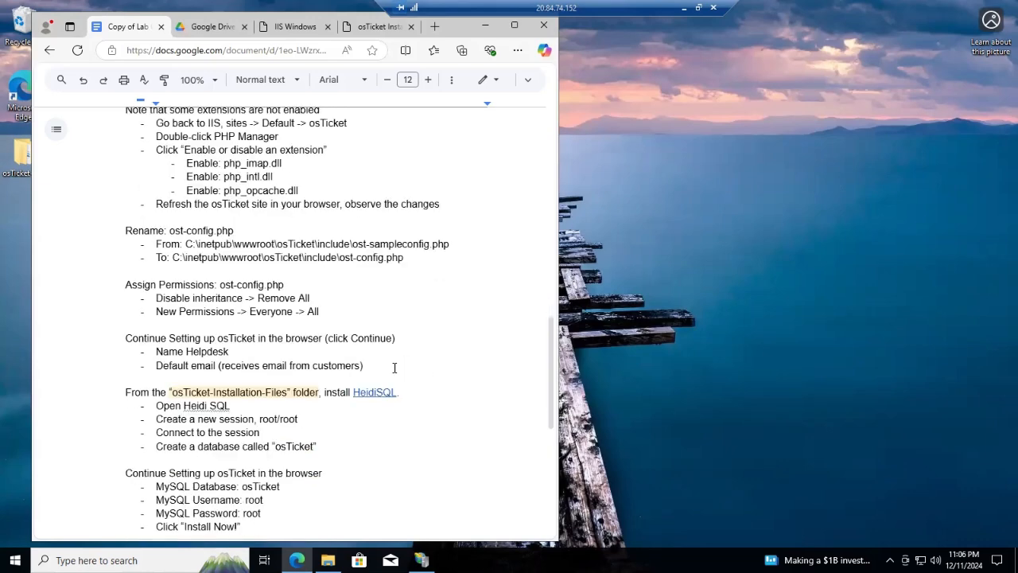
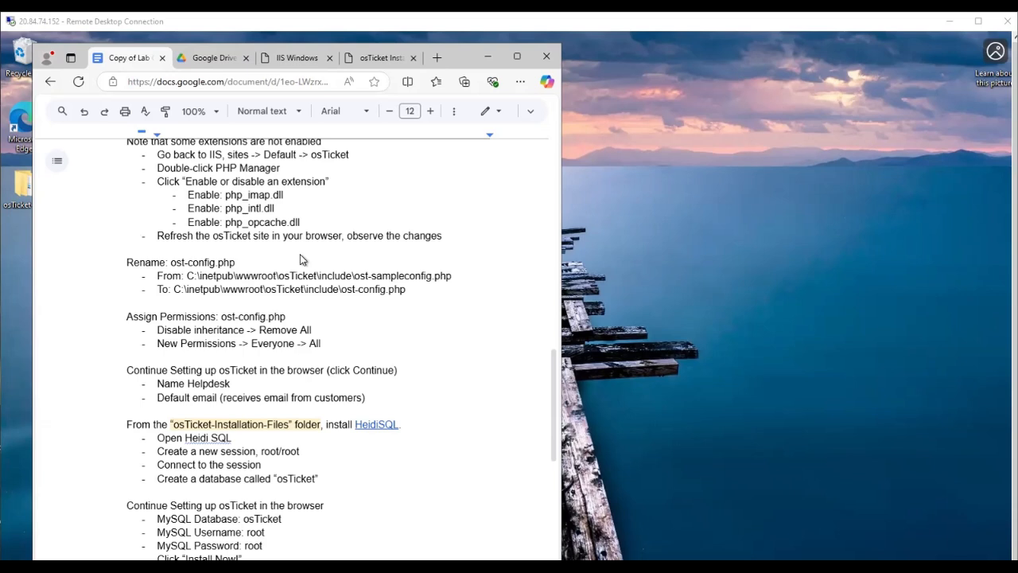
Focus the Remote Desktop window and maximize it so the lab-steps document fills the screen
left_click(763, 510)
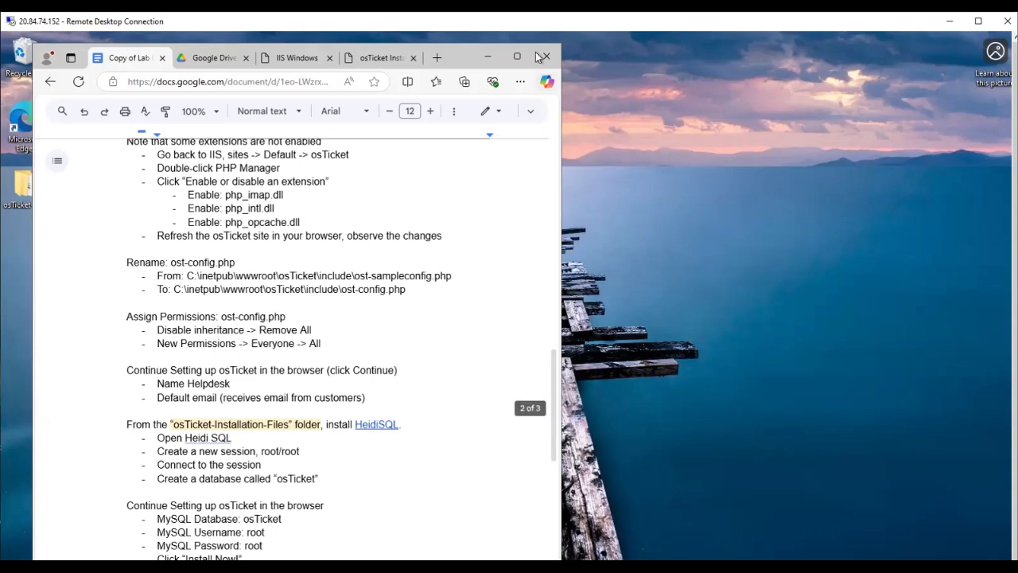
left_click(979, 22)
Open Notepad, paste the MySQL, osTicket admin and Remote Desktop login details, then minimize it
left_click(56, 560)
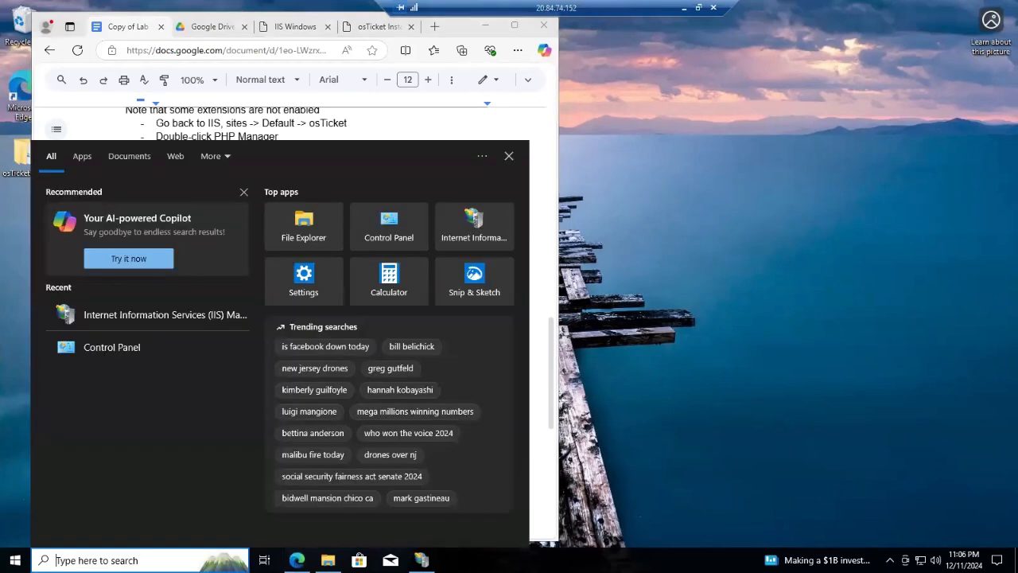
type("not")
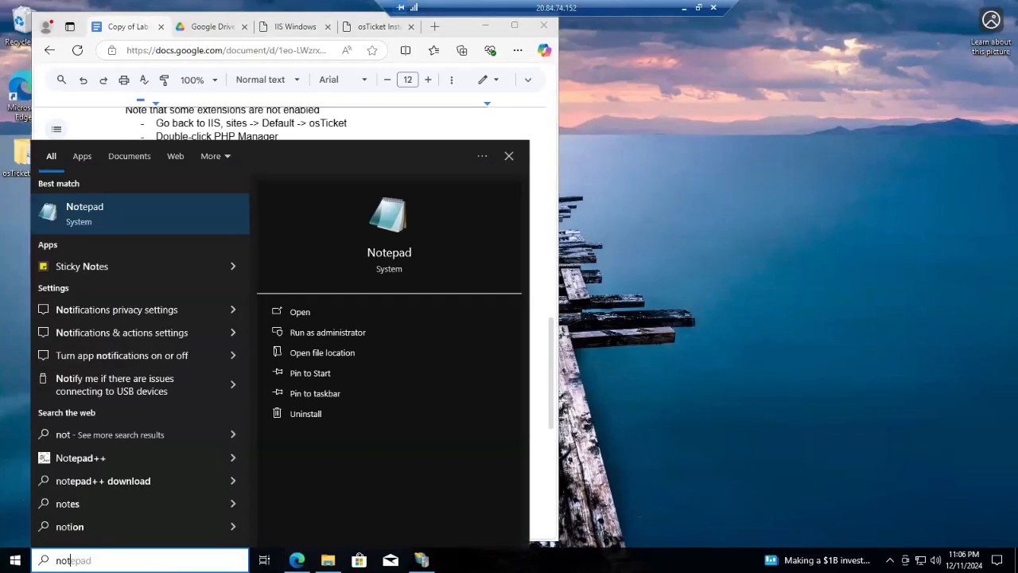
left_click(398, 257)
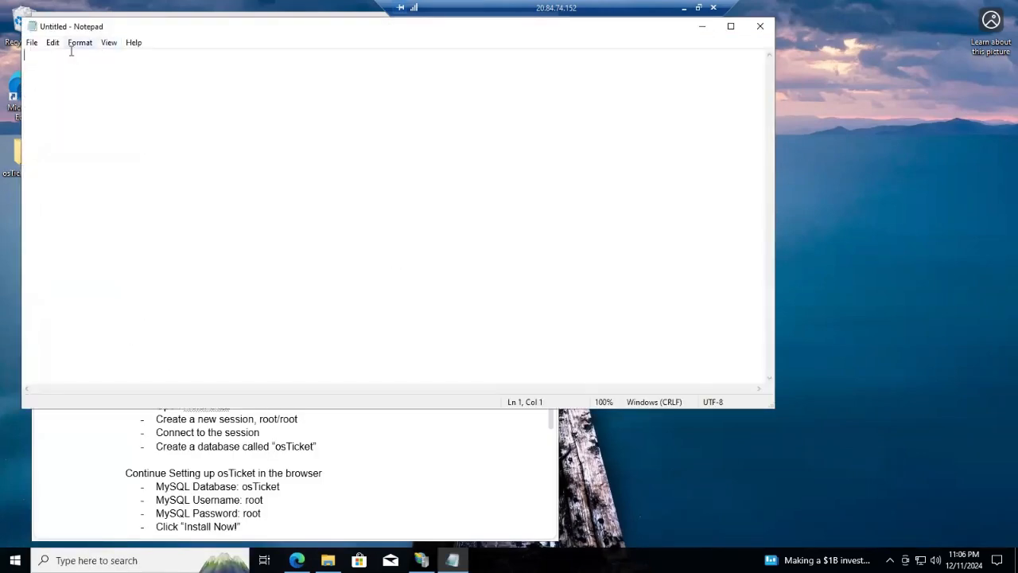
right_click(39, 58)
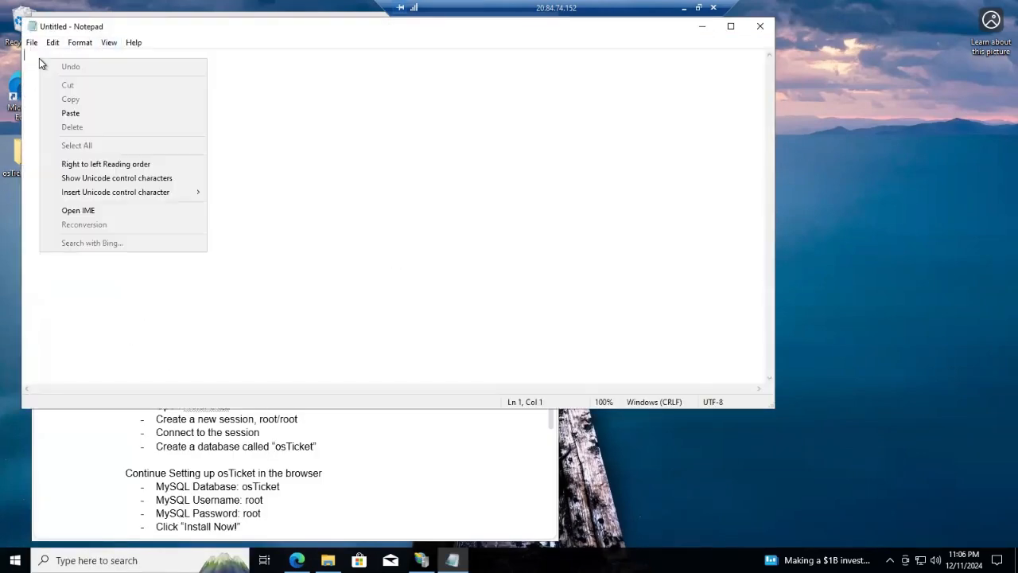
left_click(77, 107)
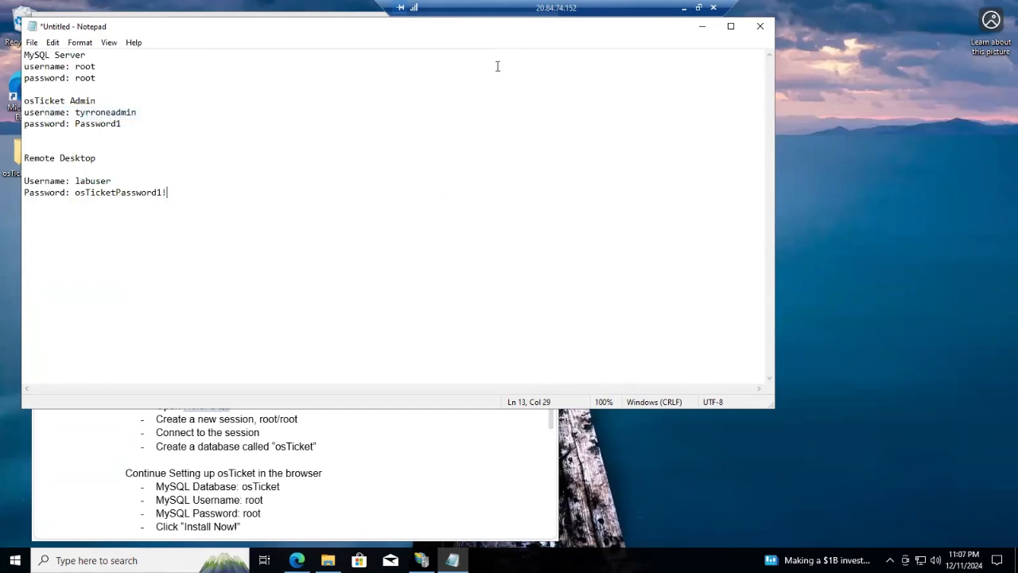
left_click_drag(497, 42, 641, 82)
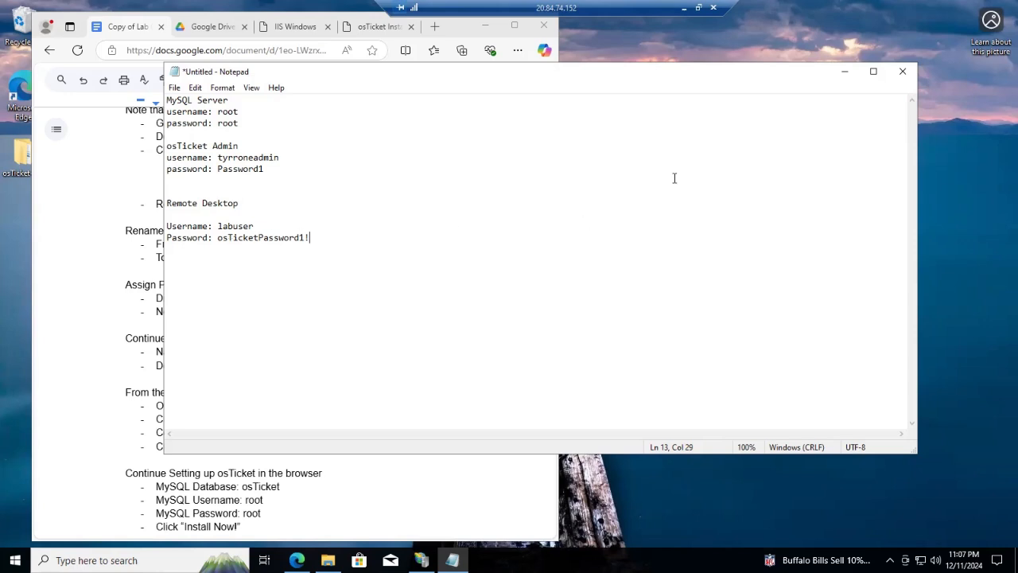
left_click(848, 77)
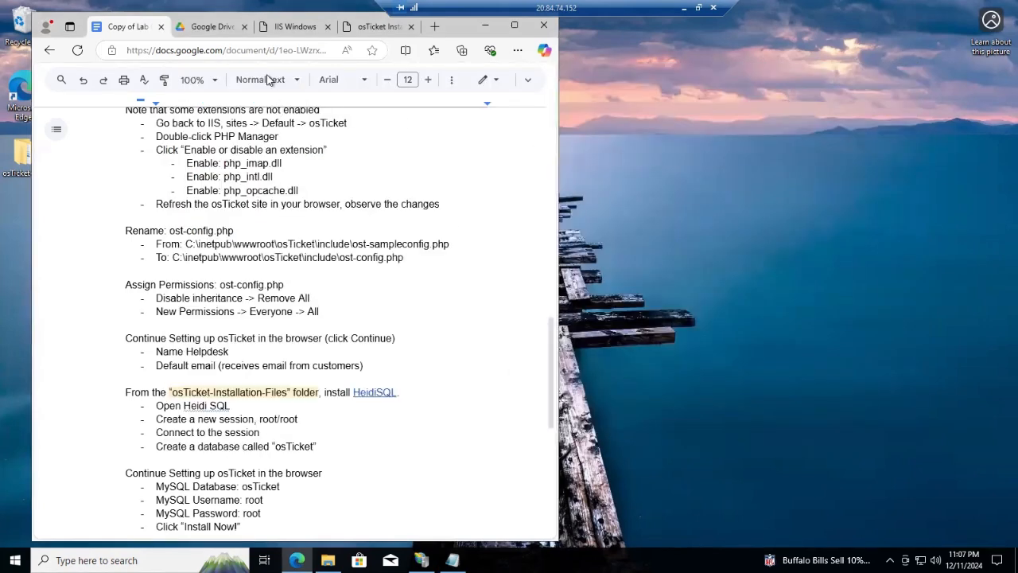
Continue past the osTicket prerequisites and enter the helpdesk name and default email address
left_click(364, 28)
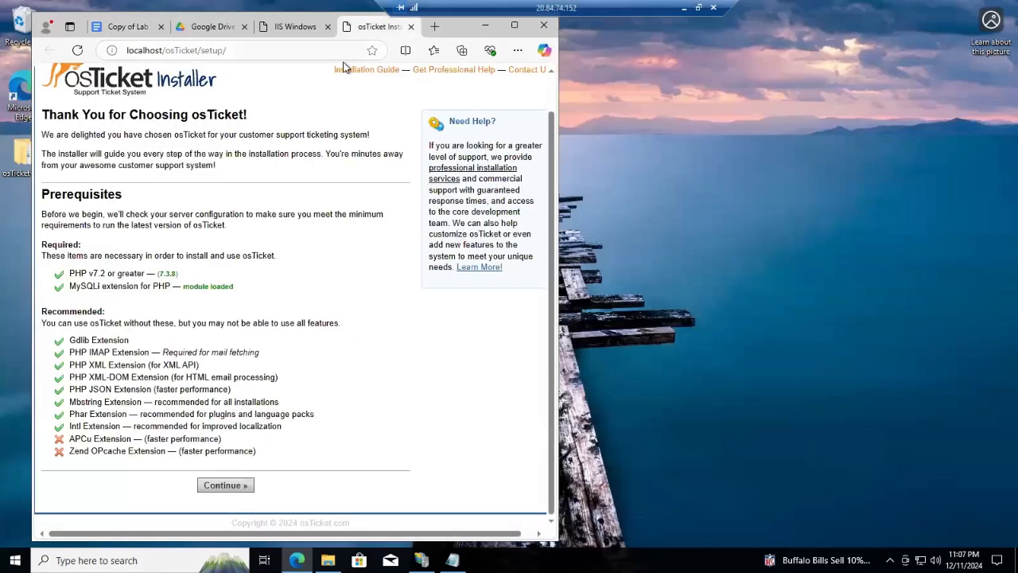
left_click(240, 489)
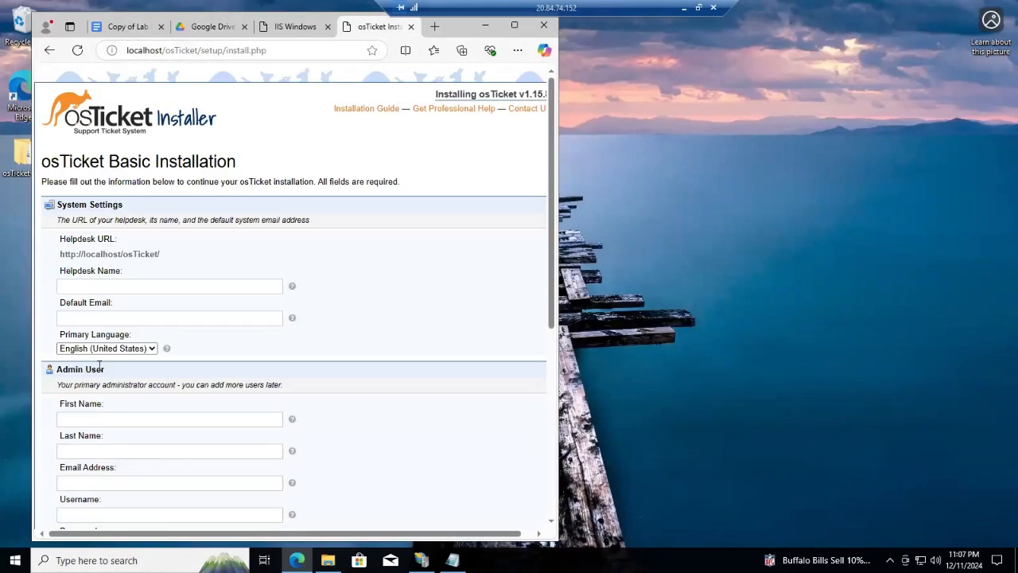
scroll(99, 319, "down", 2)
left_click(133, 162)
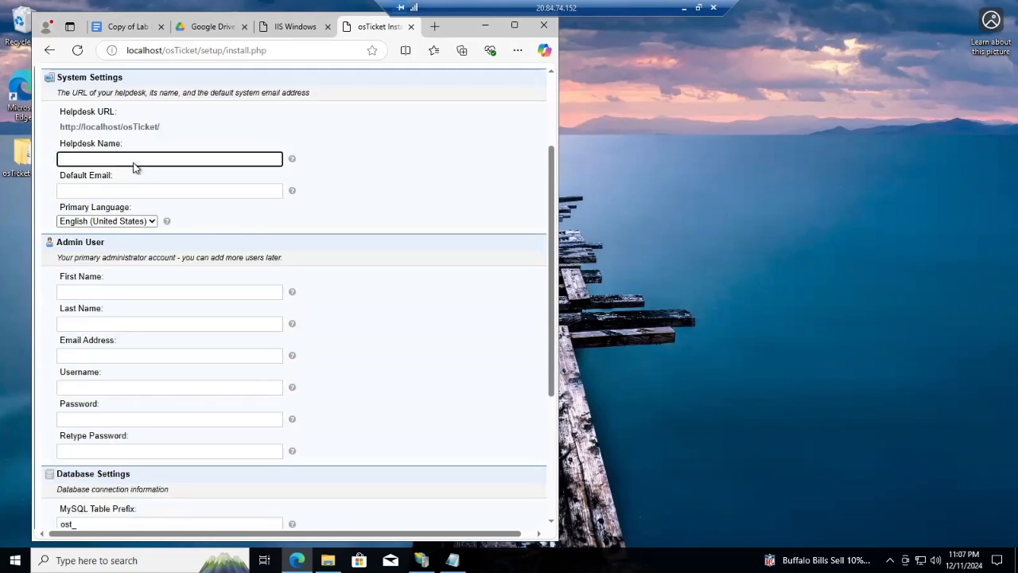
type("Tyrrone's Helpdesk")
key("Tab")
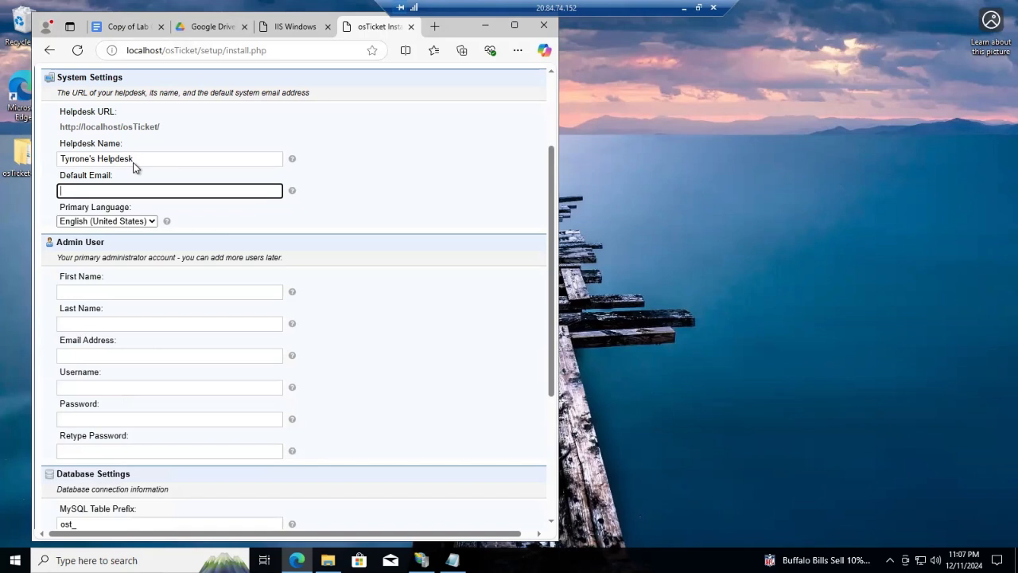
Fill in the admin's first name, last name, email, username, password and password confirmation
left_click(132, 296)
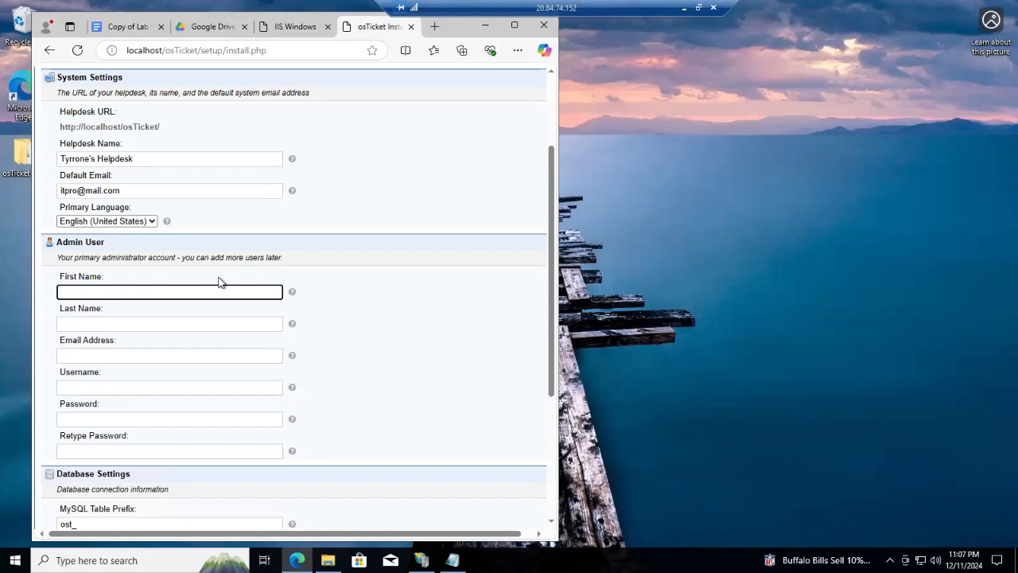
key("Tab")
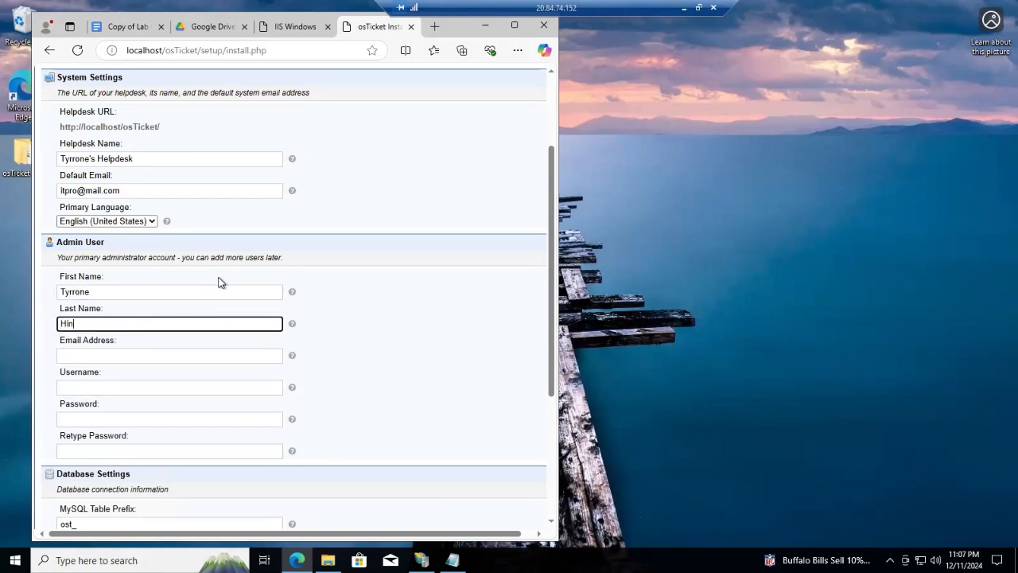
key("Tab")
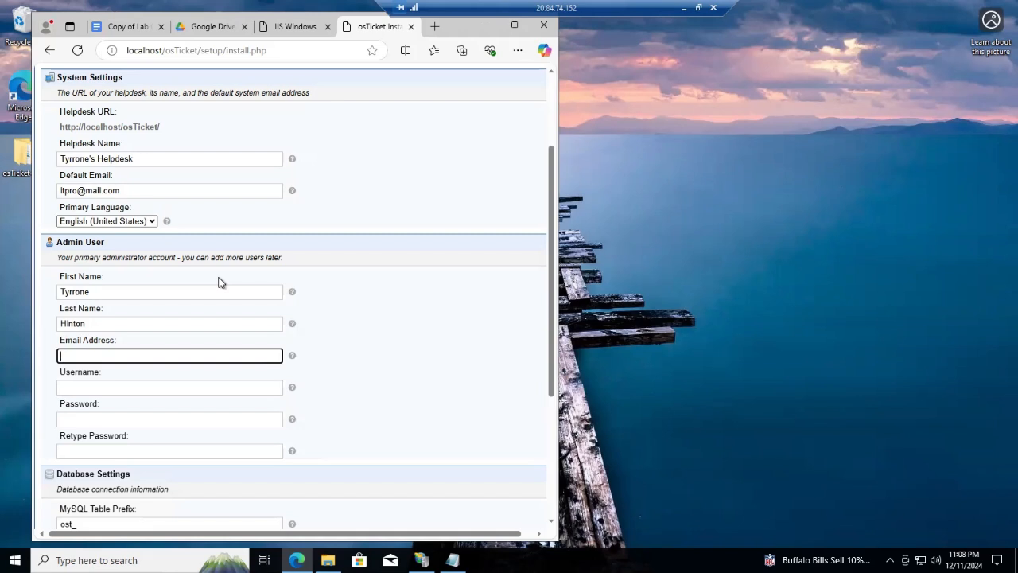
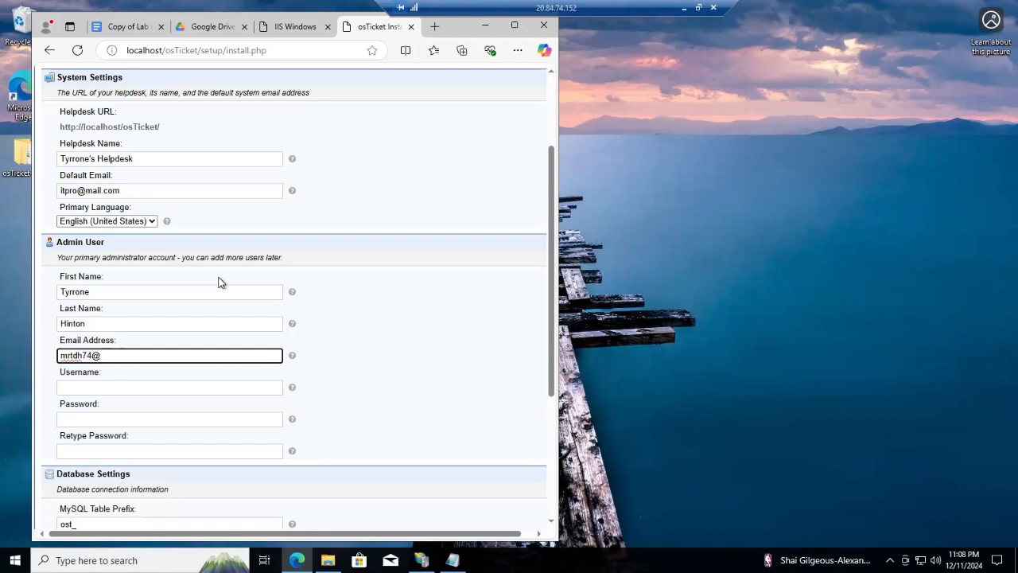
key("Tab")
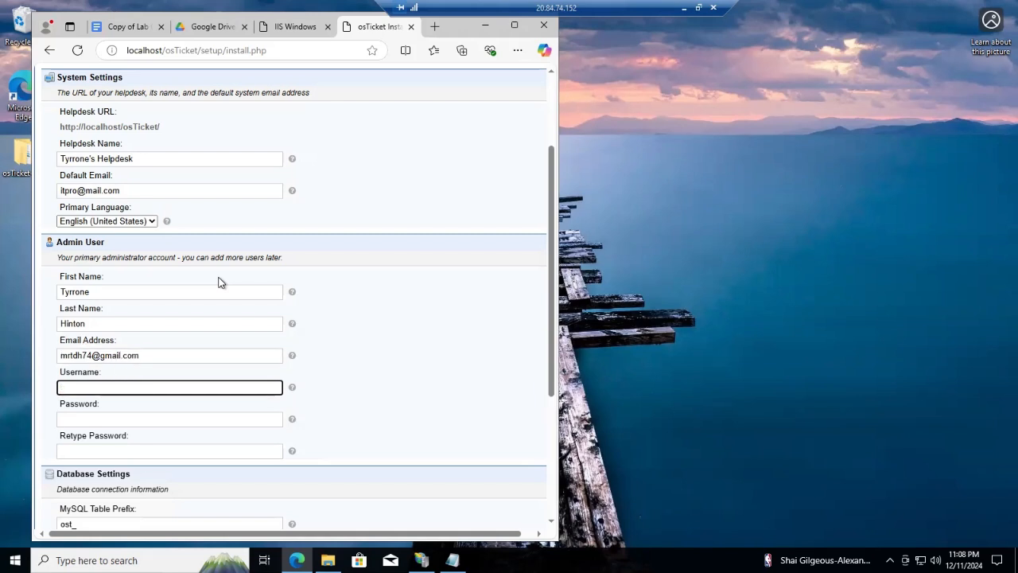
type("Tyrroneadmin")
key("Tab")
type("P")
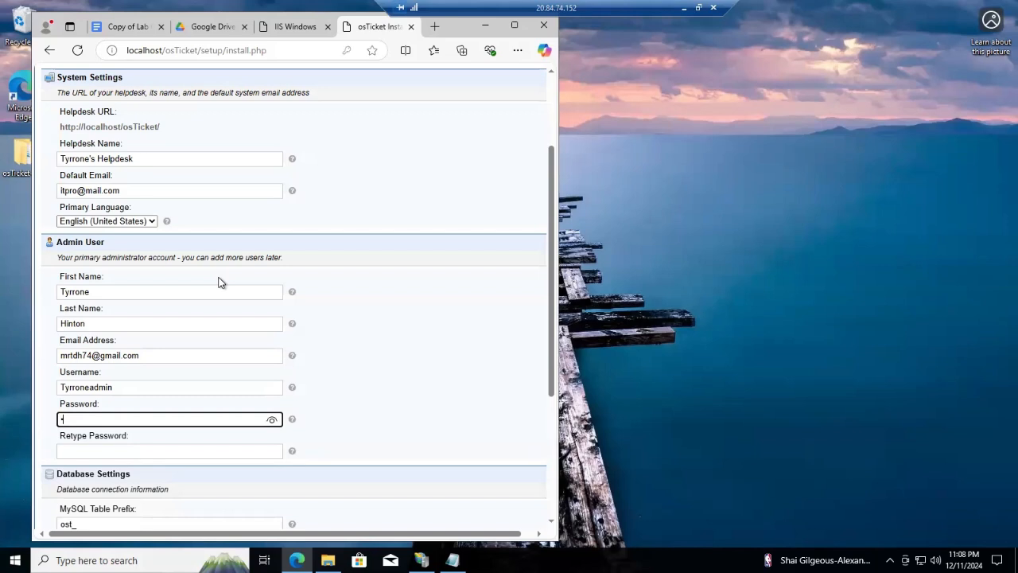
type("•••••••")
key("Tab")
type("••••••••")
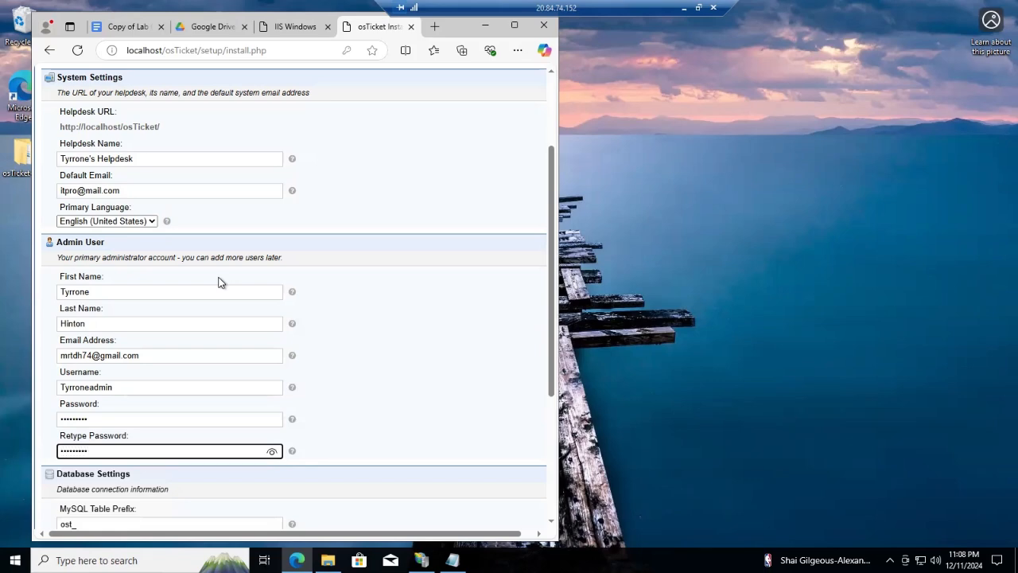
scroll(377, 301, "down", 3)
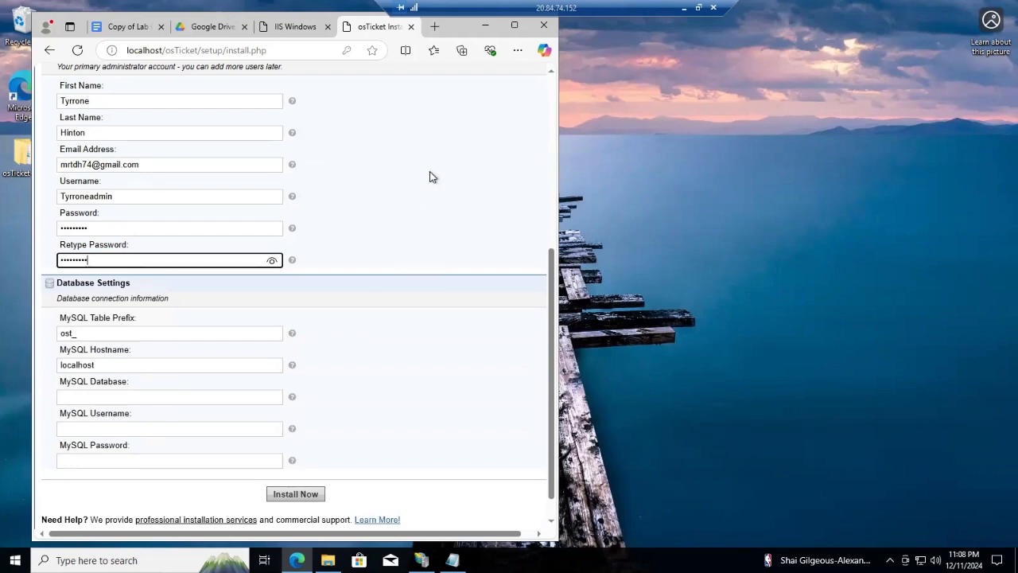
Browse File Explorer to the inner osTicket-Installation-Files folder on the Desktop
left_click_drag(466, 35, 527, 30)
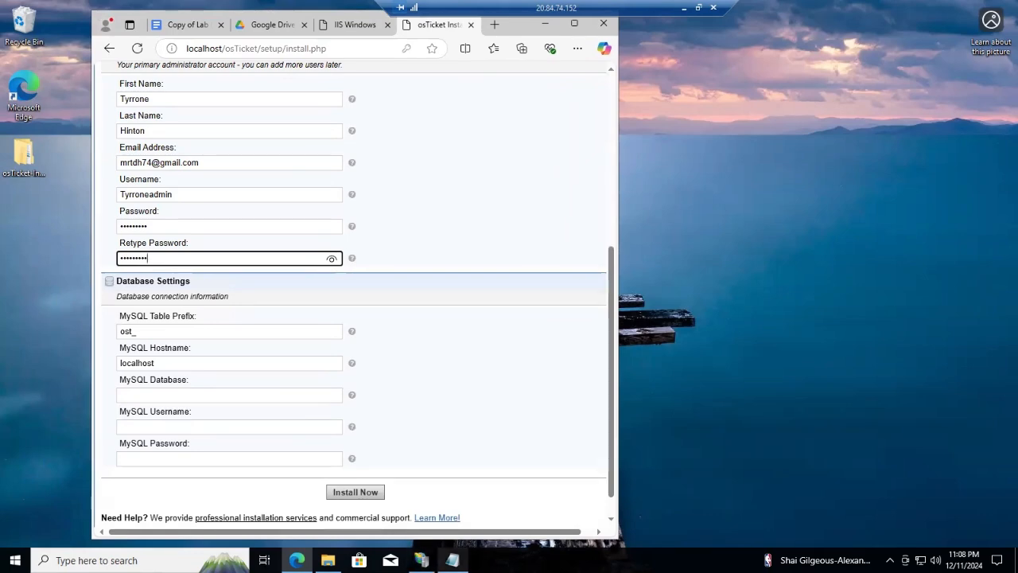
mouse_move(327, 560)
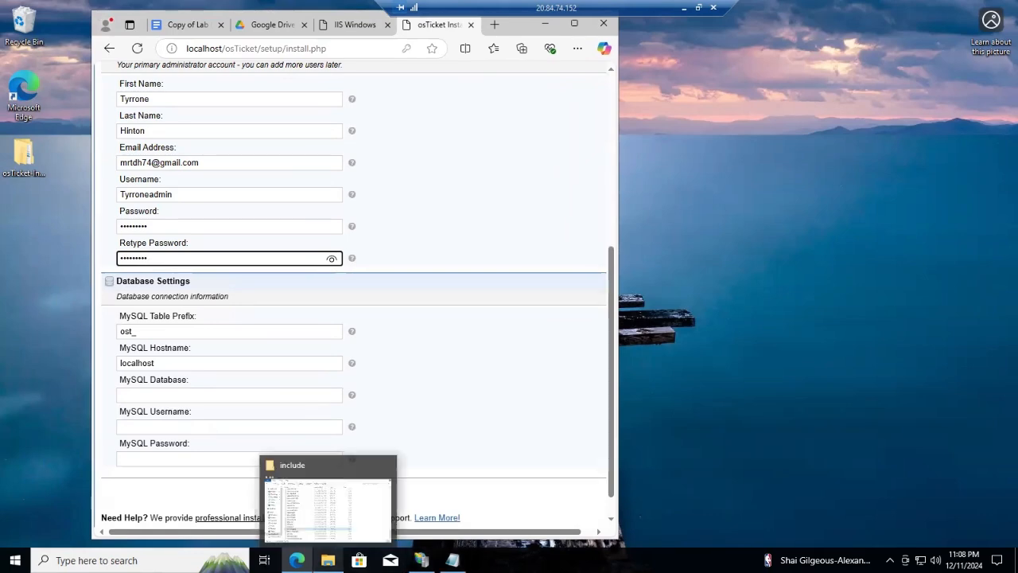
left_click(334, 514)
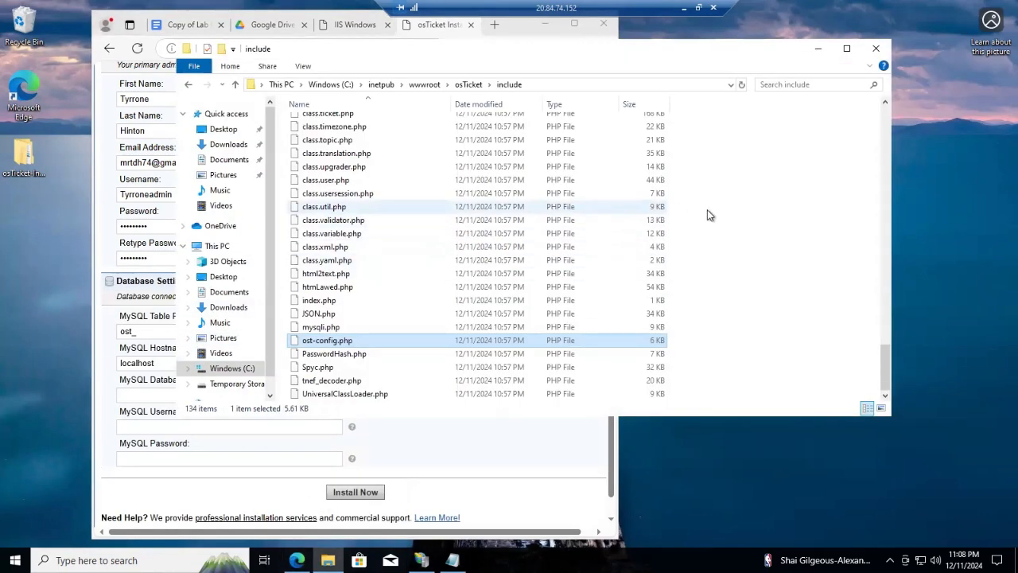
scroll(690, 213, "up", 12)
scroll(708, 223, "up", 15)
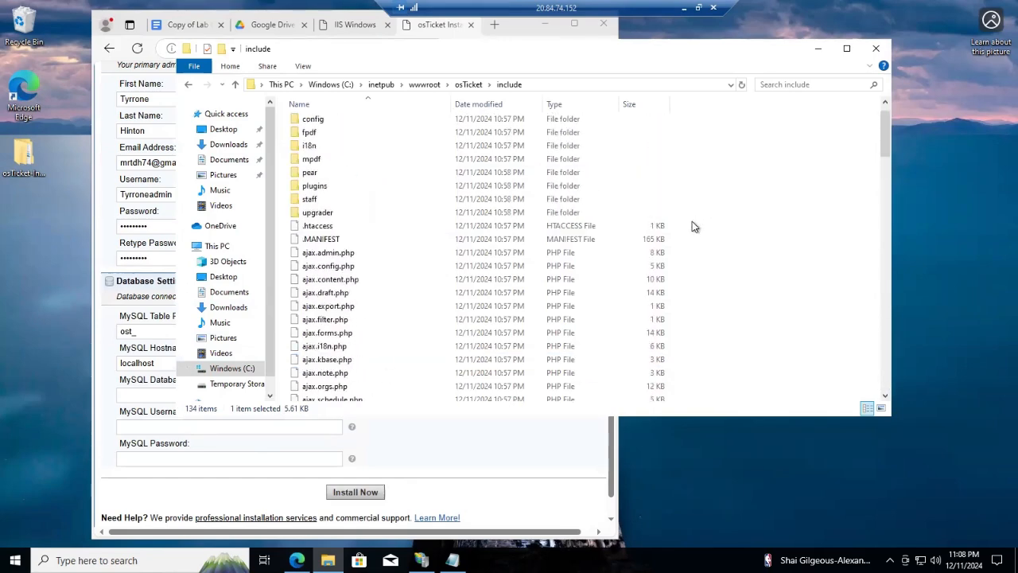
scroll(693, 222, "up", 2)
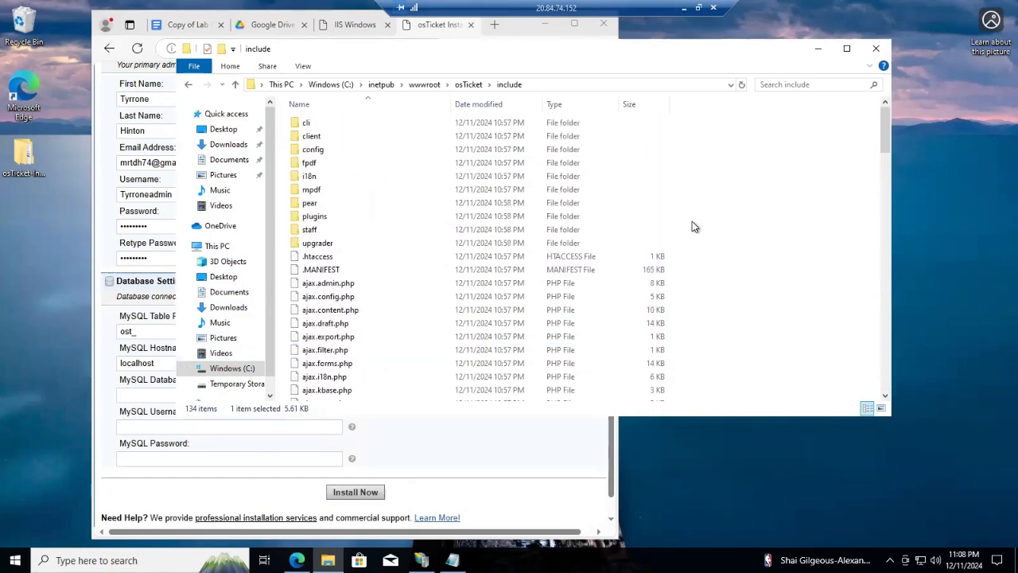
left_click(225, 130)
double_click(353, 124)
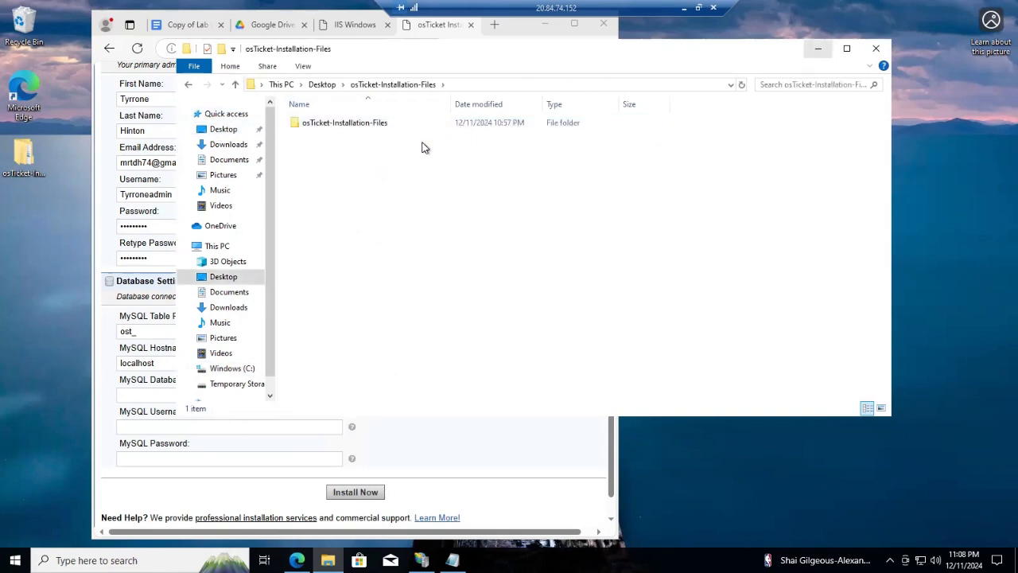
left_click(820, 51)
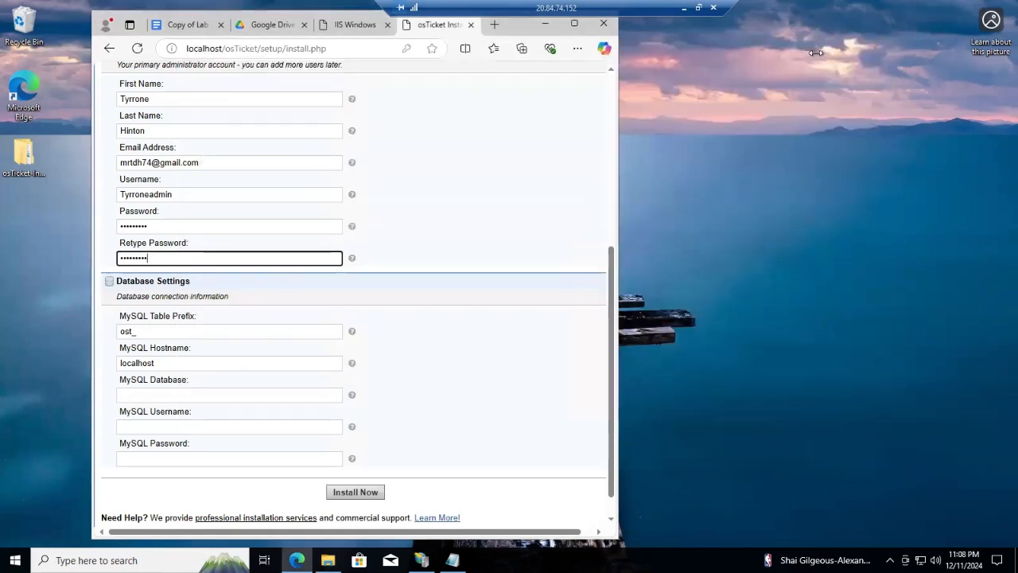
double_click(22, 165)
double_click(370, 137)
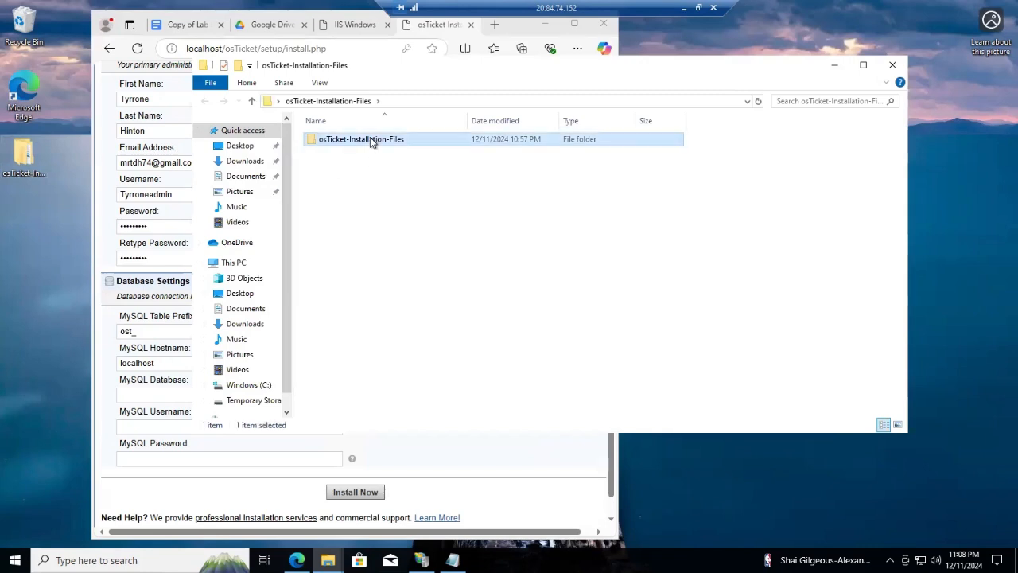
Run HeidiSQL_12.3.0.6589_Setup, accept the license, keep the defaults, install and finish
left_click(366, 155)
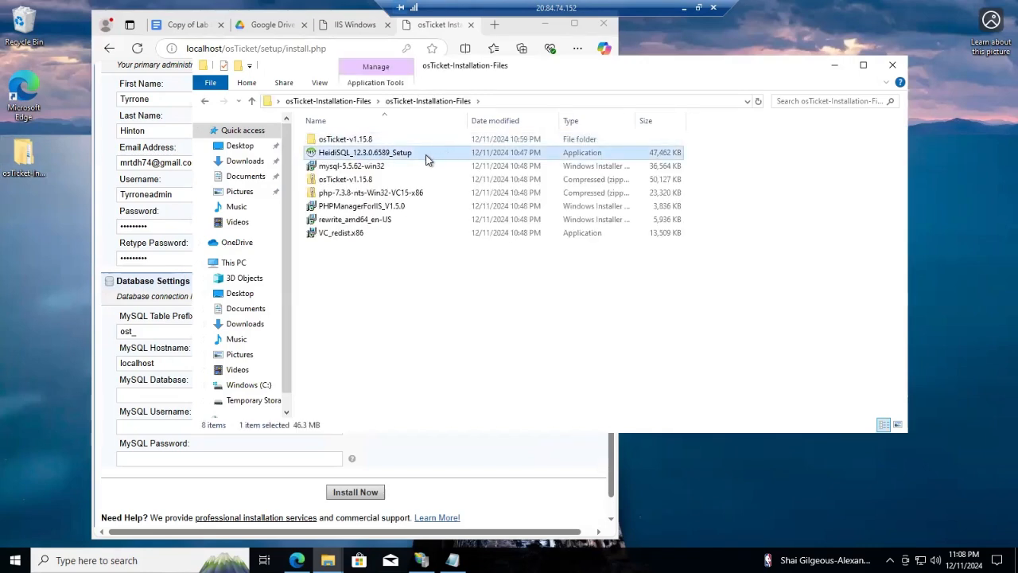
right_click(425, 159)
left_click(469, 164)
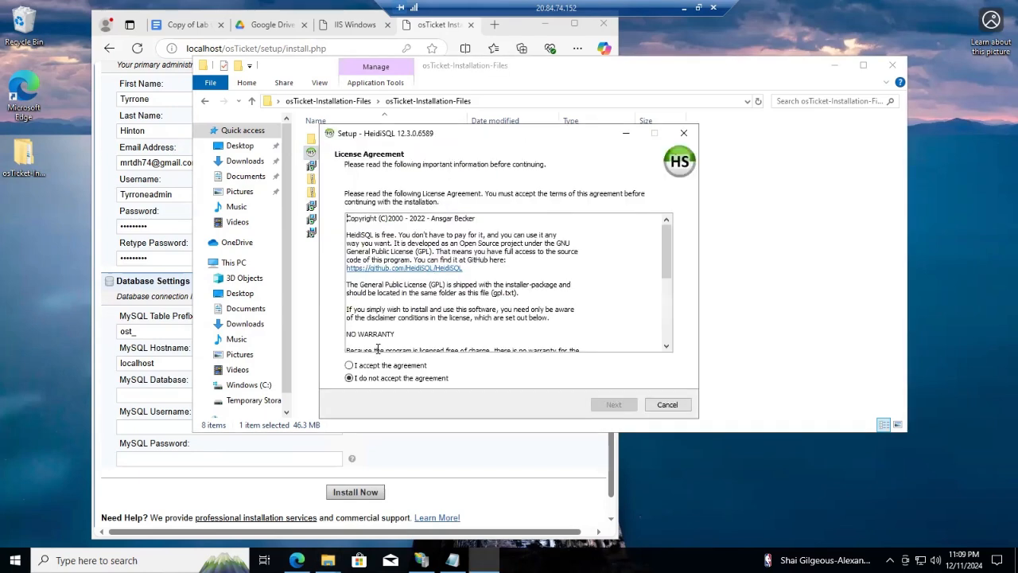
left_click(350, 365)
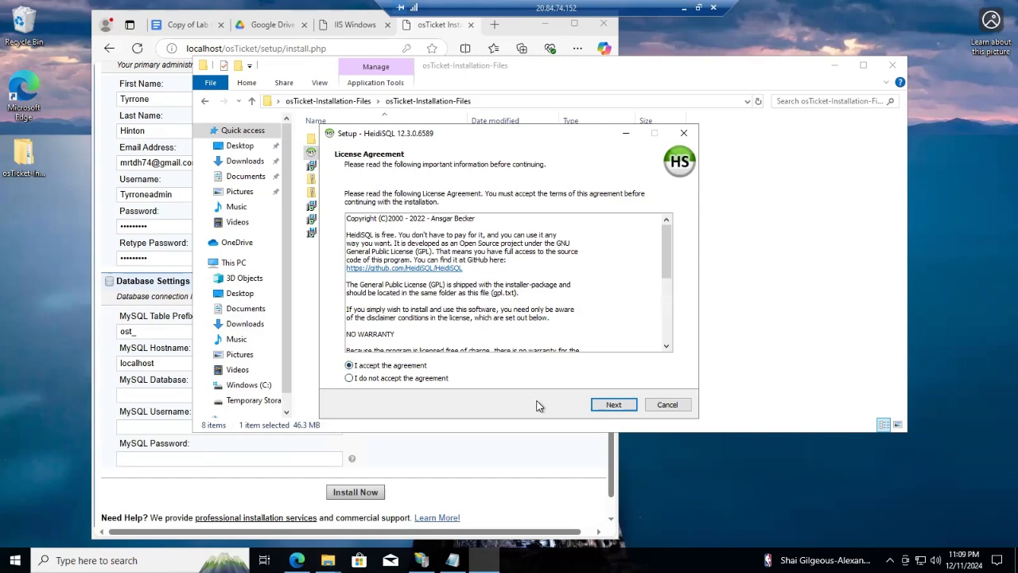
left_click(613, 405)
left_click(613, 406)
left_click(614, 406)
left_click(614, 405)
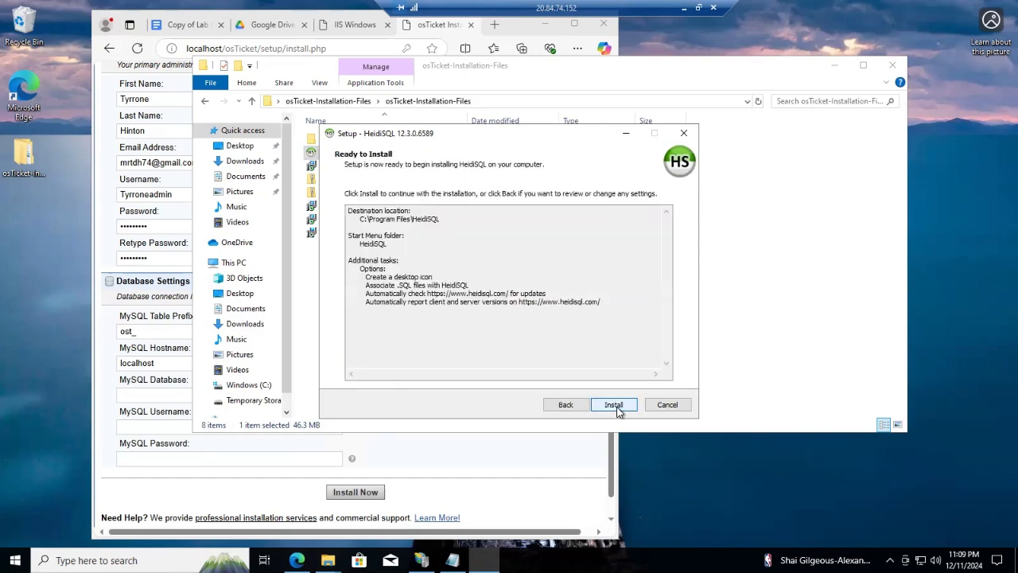
left_click(617, 405)
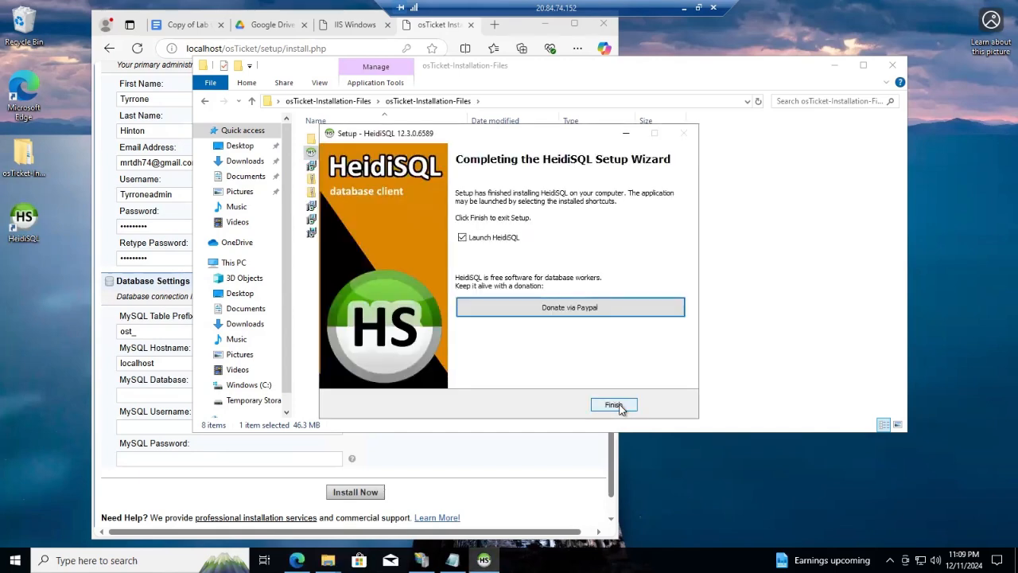
left_click(613, 405)
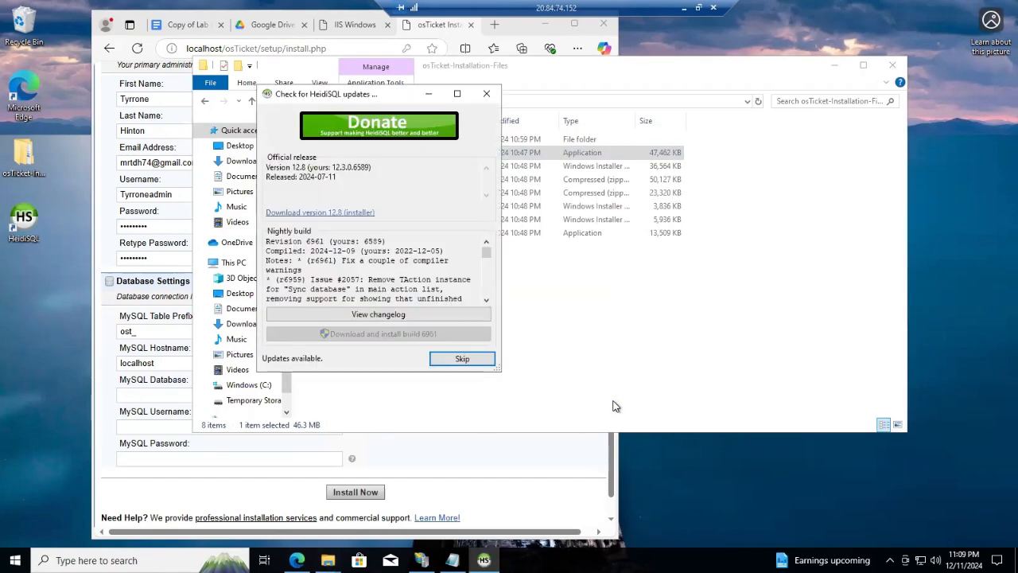
Skip the HeidiSQL update and open a new session to 127.0.0.1 as root with the MySQL password
left_click(457, 361)
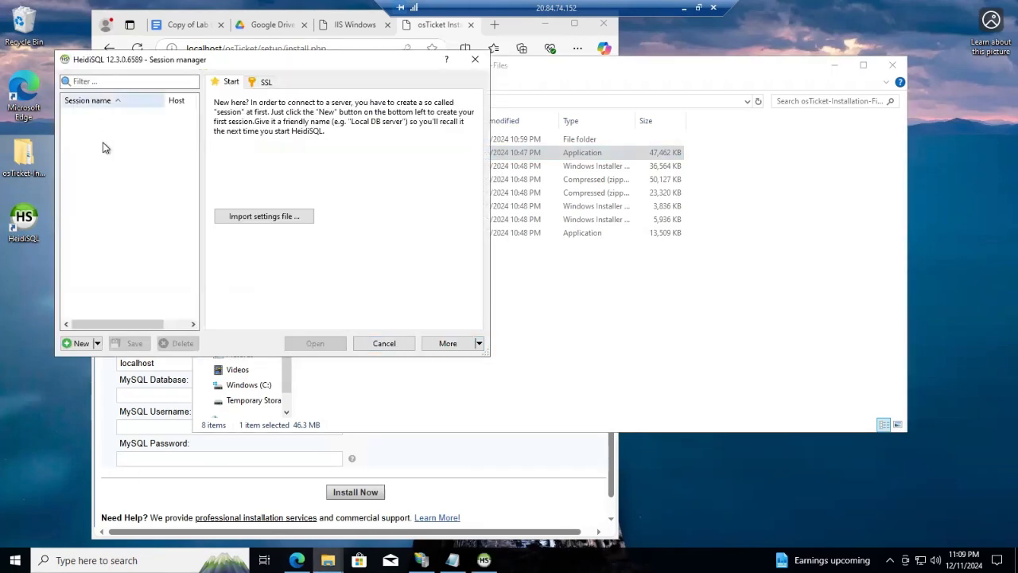
left_click(73, 345)
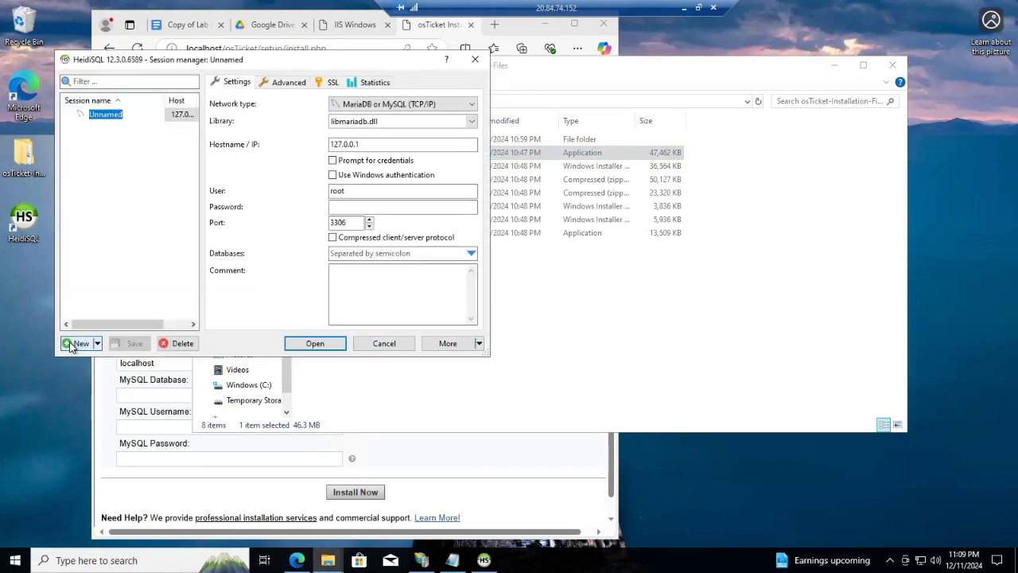
left_click(358, 210)
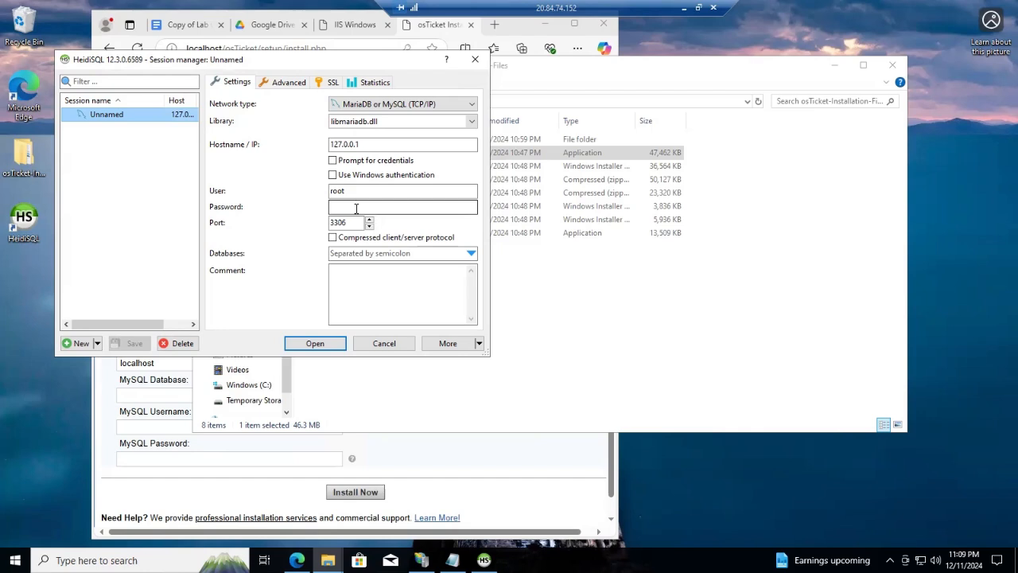
left_click(356, 208)
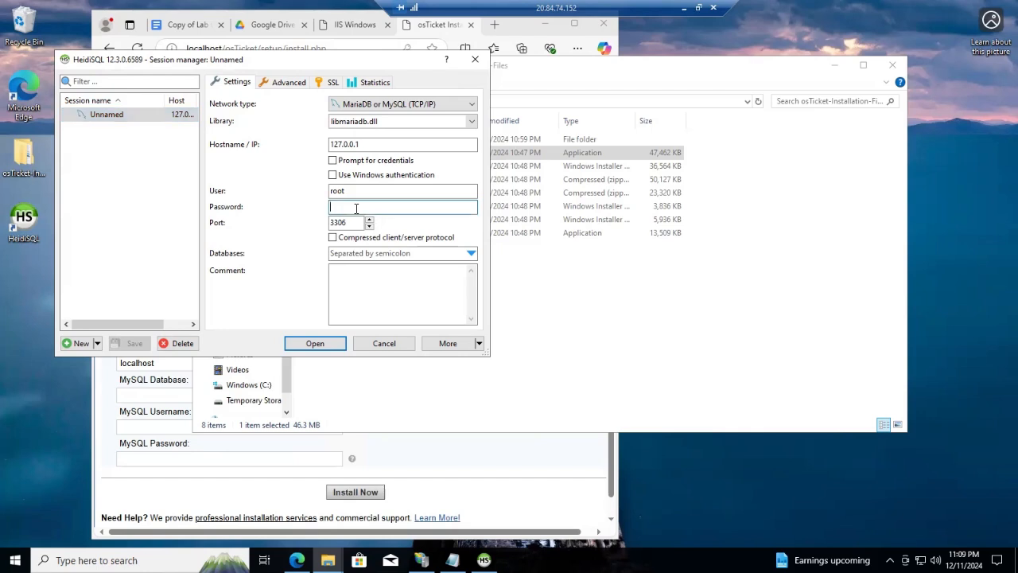
left_click(296, 344)
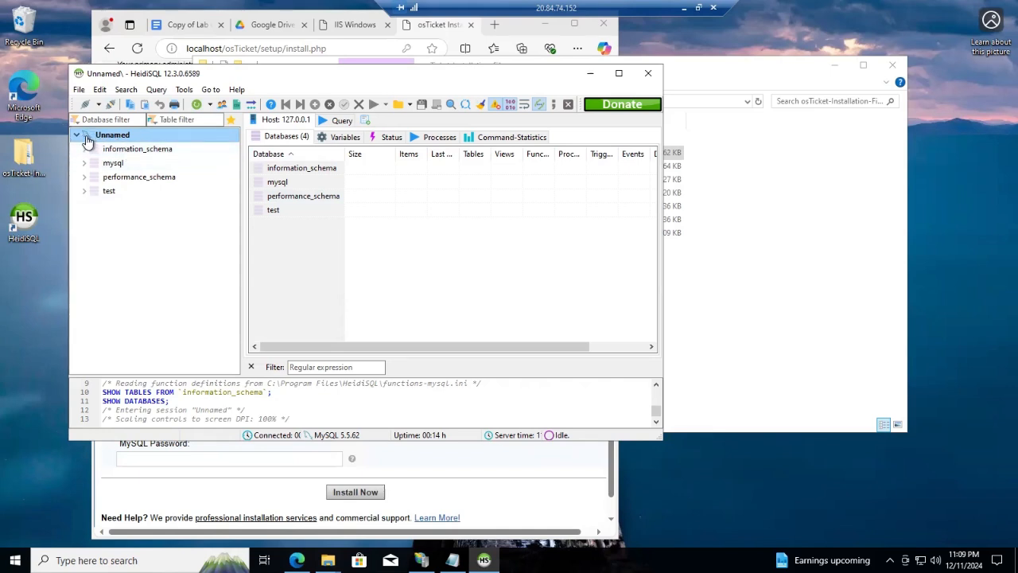
Create a new database named osTicket on the server connection, then minimize HeidiSQL
right_click(122, 136)
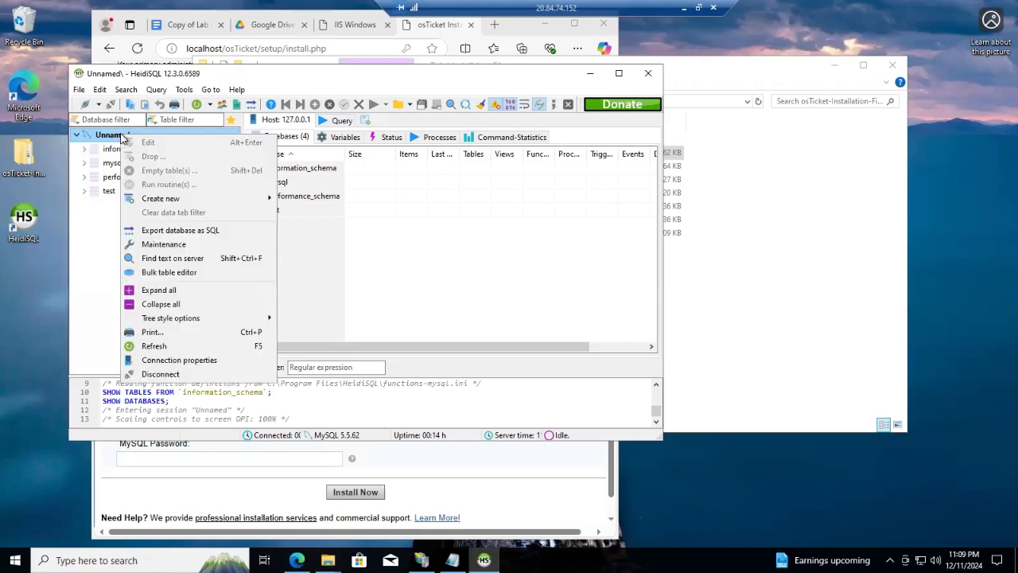
mouse_move(171, 199)
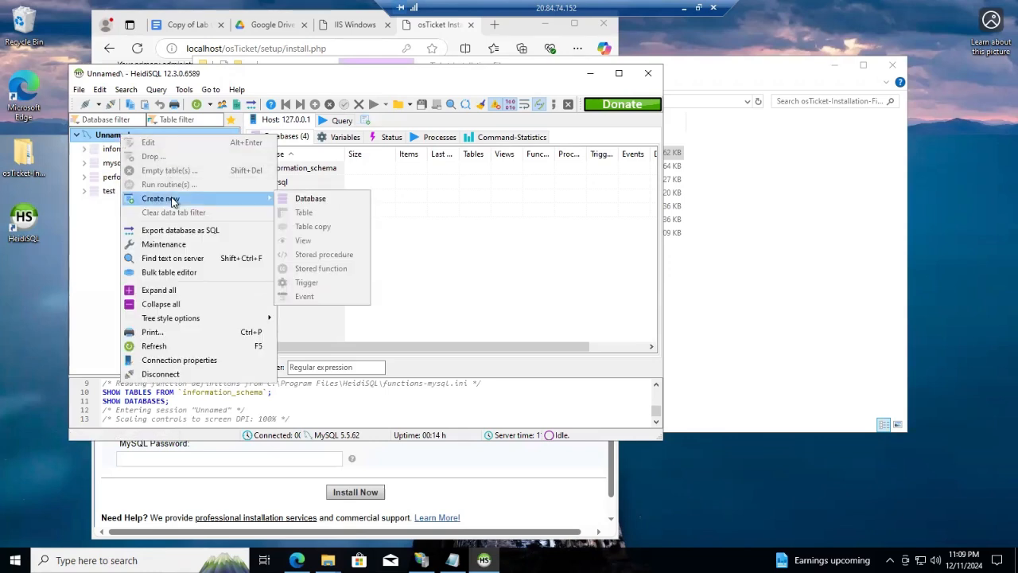
left_click(325, 198)
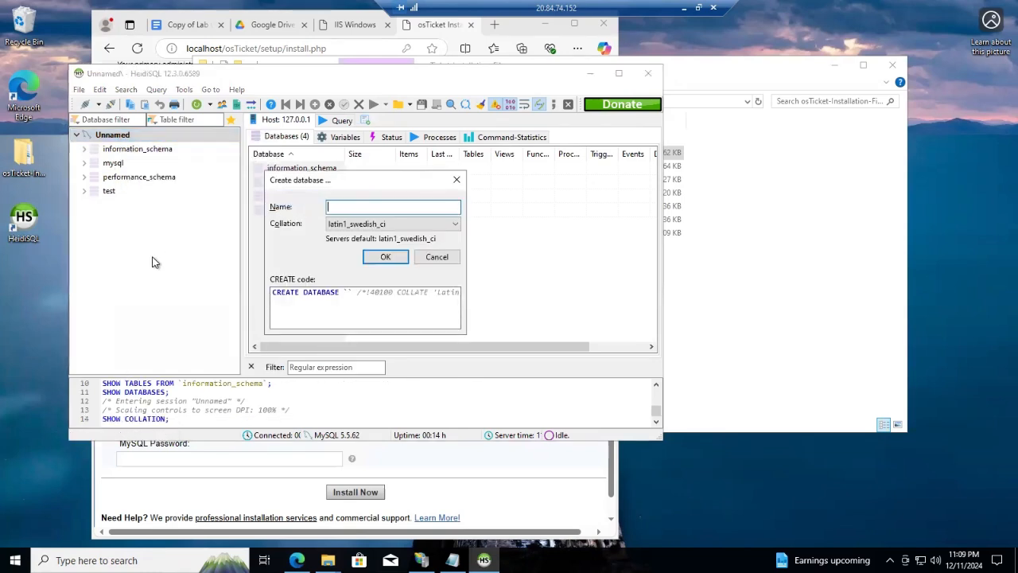
type("osTicket")
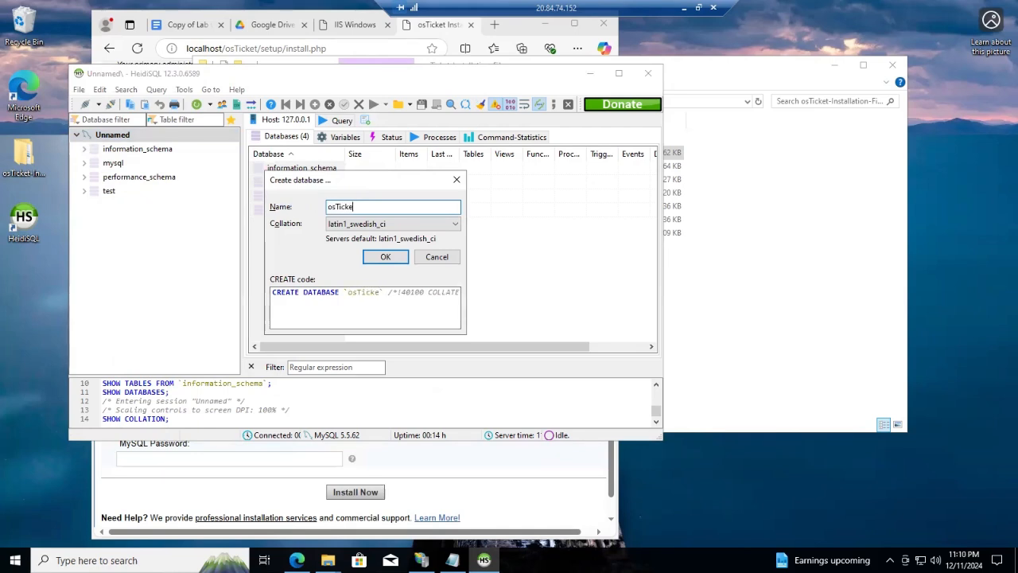
left_click(378, 259)
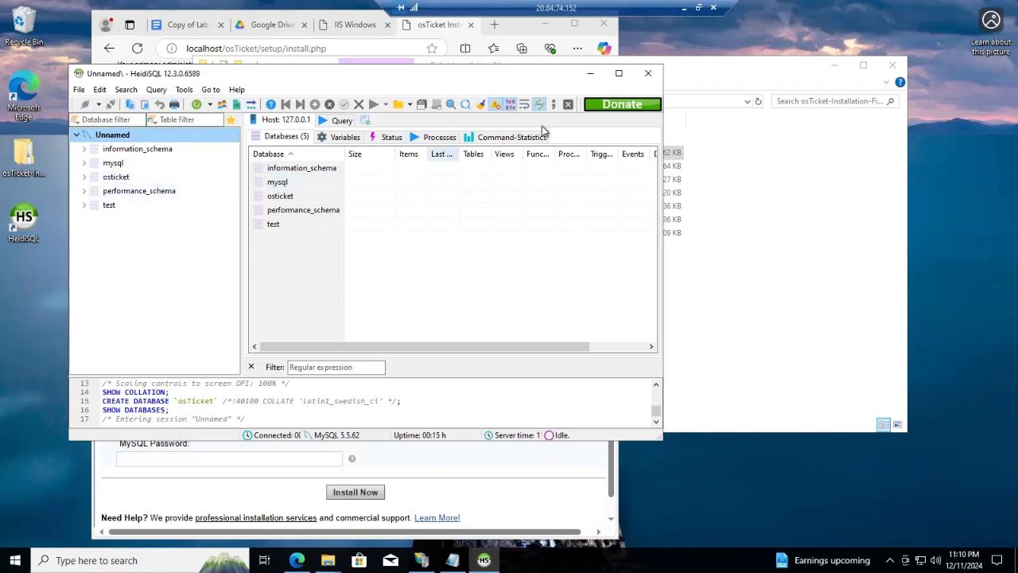
left_click(589, 74)
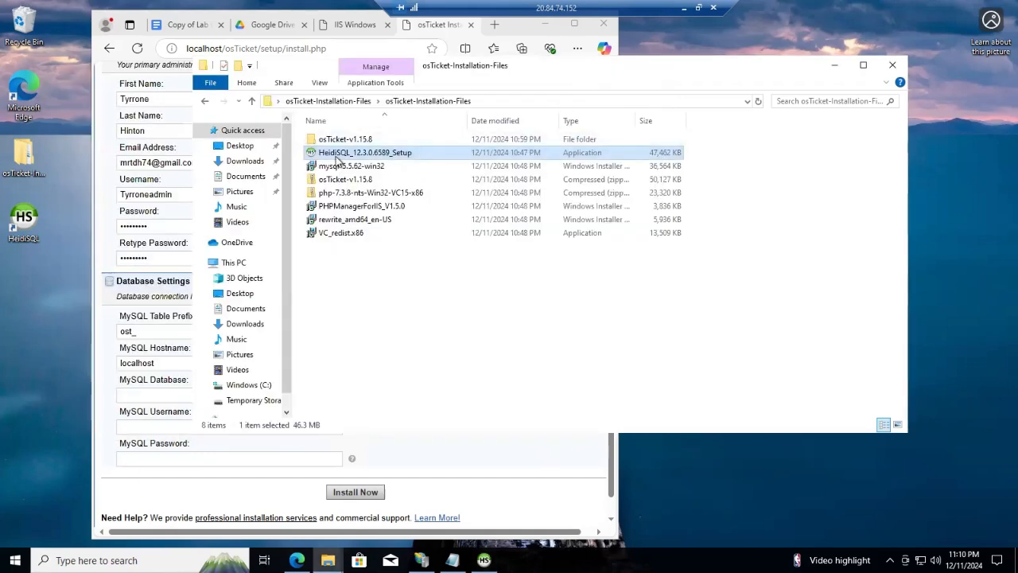
Enter osTicket as database, root as username and the MySQL password, then Install Now
left_click(833, 65)
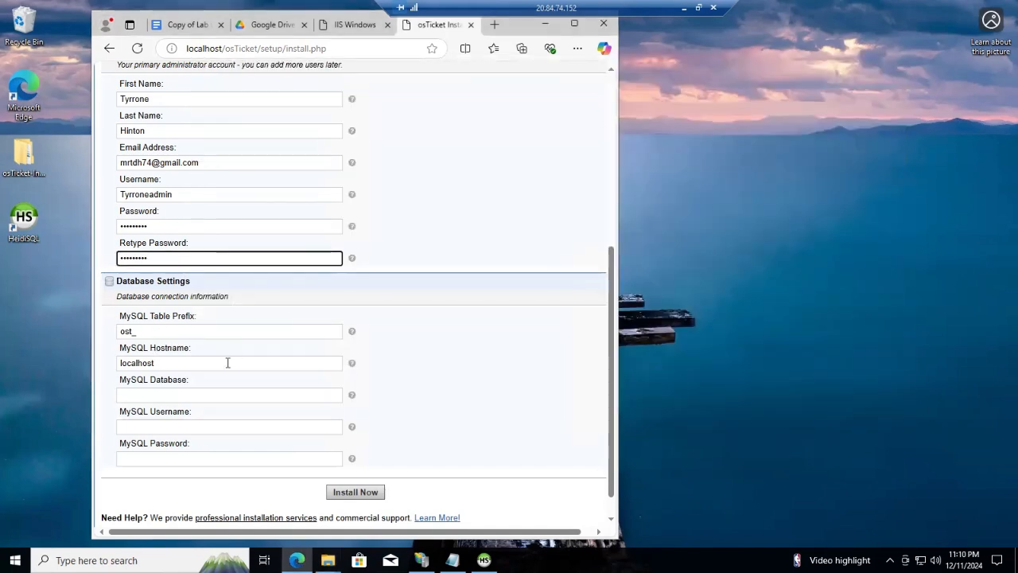
left_click(181, 398)
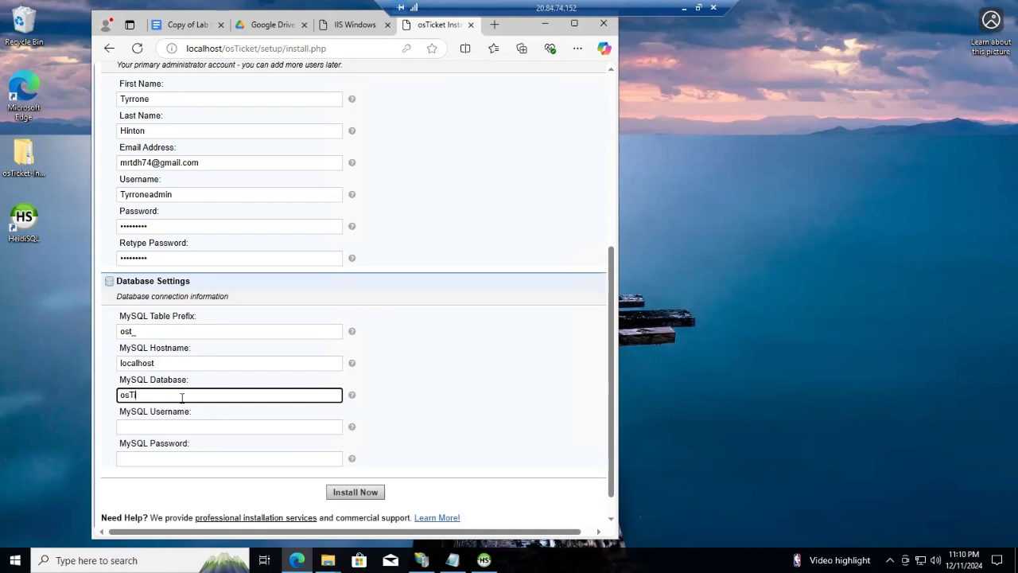
key("Tab")
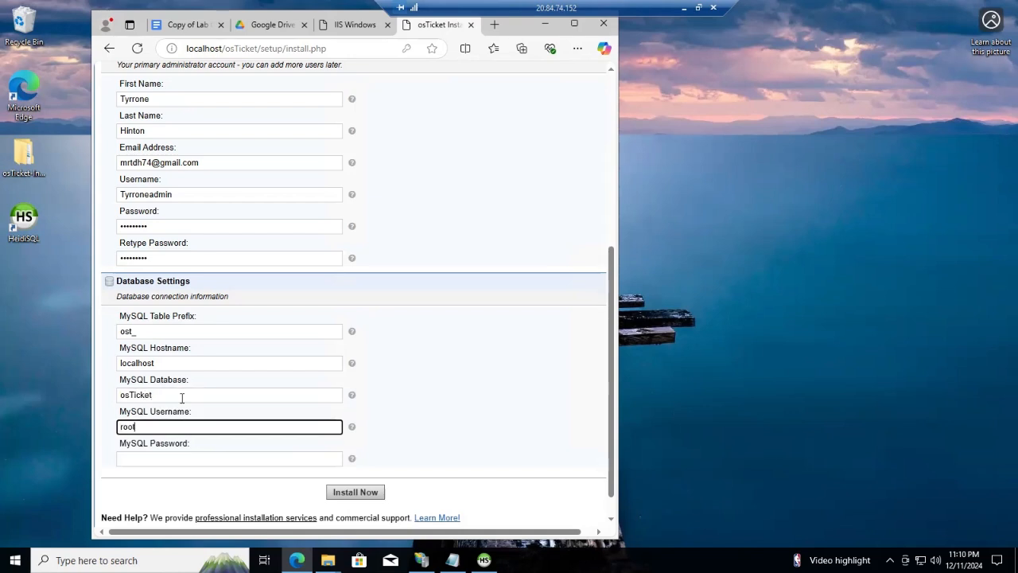
key("Tab")
type("P")
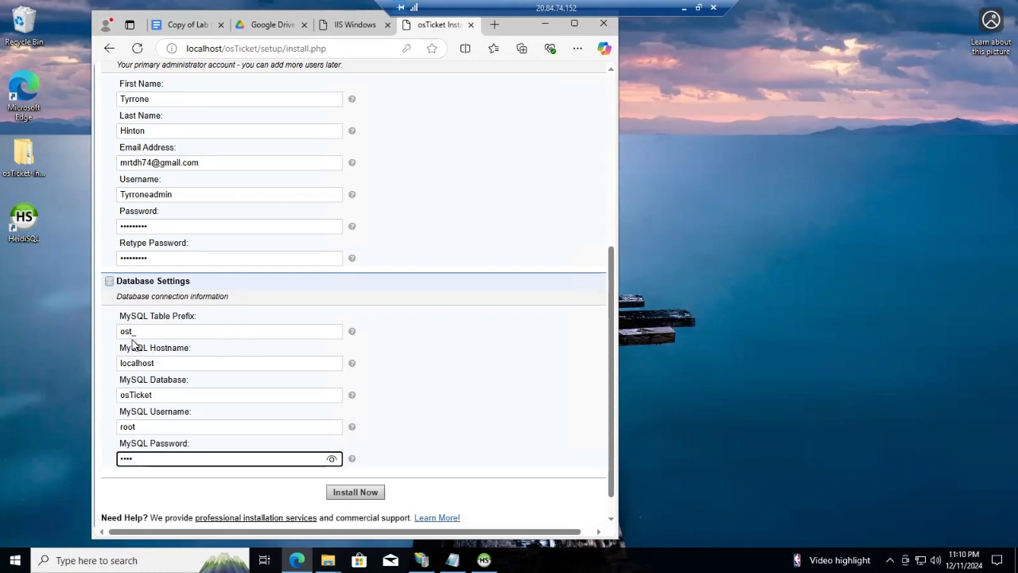
left_click(367, 492)
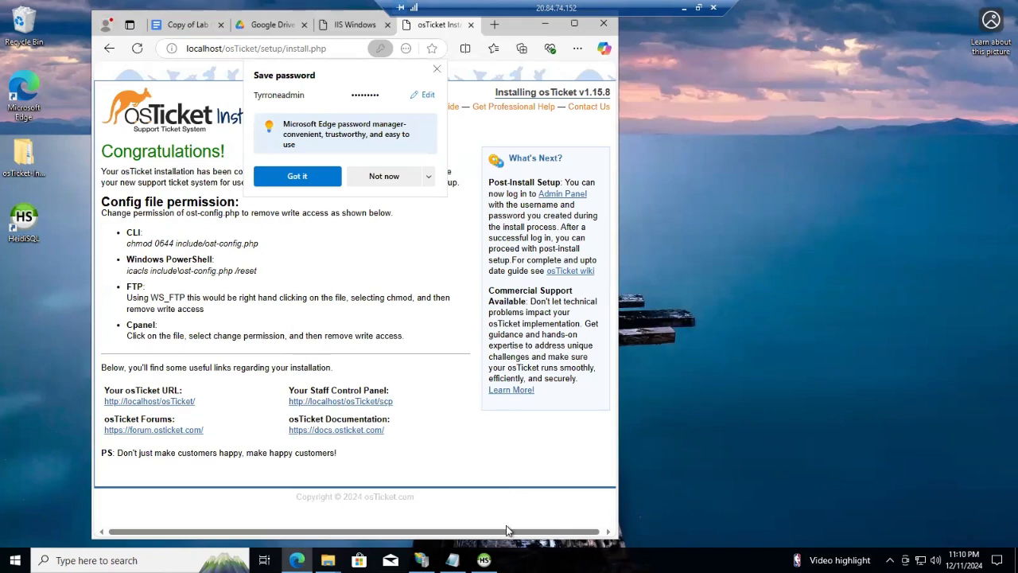
Decline Edge's offer to save the password and bring HeidiSQL back to the front
left_click(390, 176)
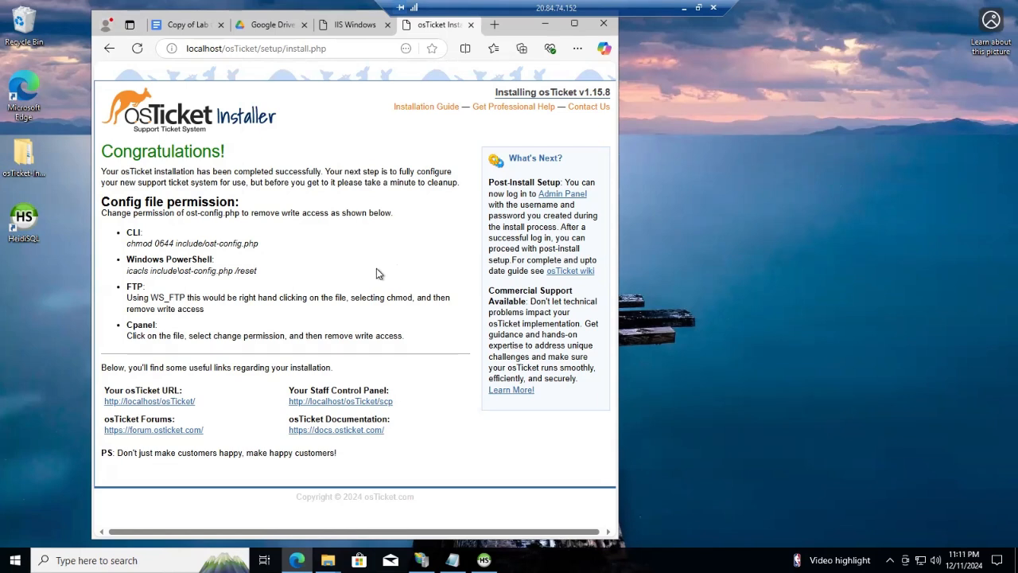
left_click(484, 560)
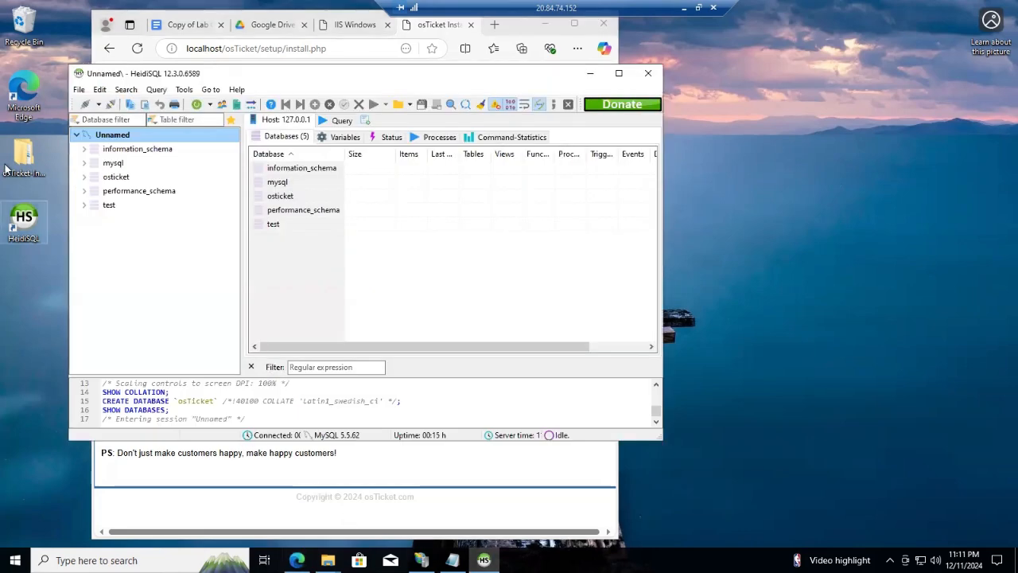
Browse the 71 tables in the osticket database, then close HeidiSQL
left_click(116, 177)
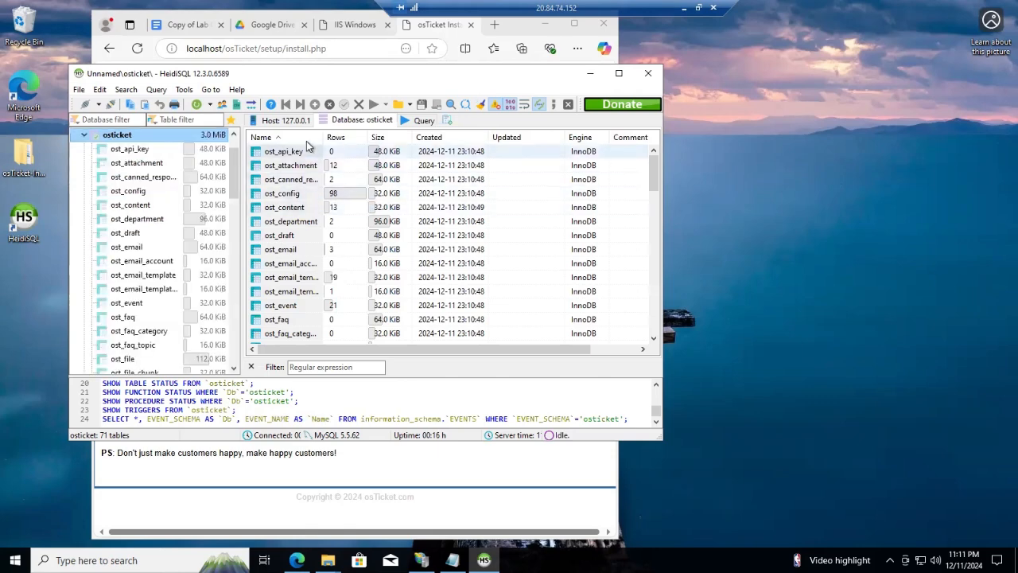
scroll(350, 294, "down", 5)
scroll(362, 329, "down", 12)
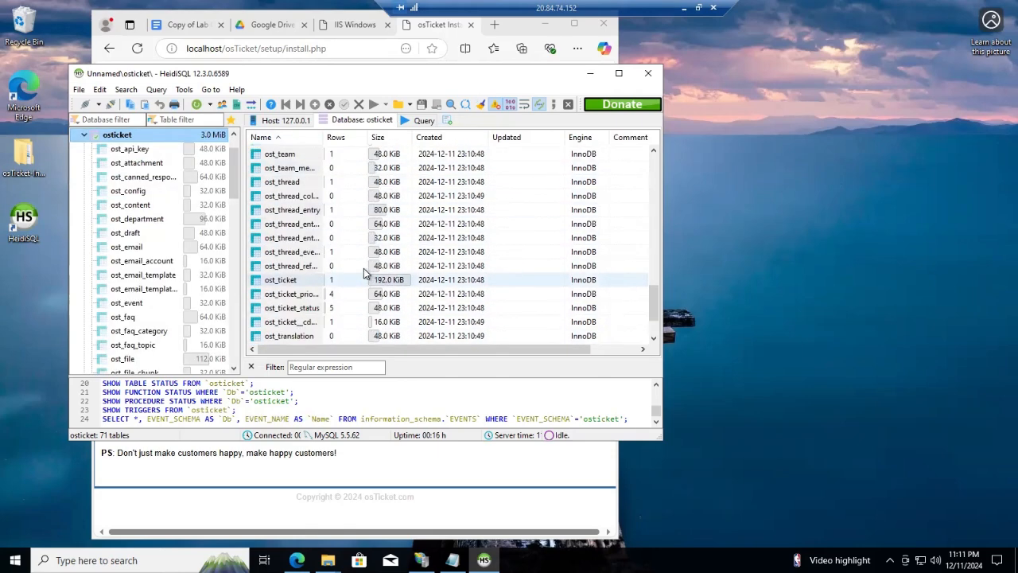
scroll(364, 275, "down", 2)
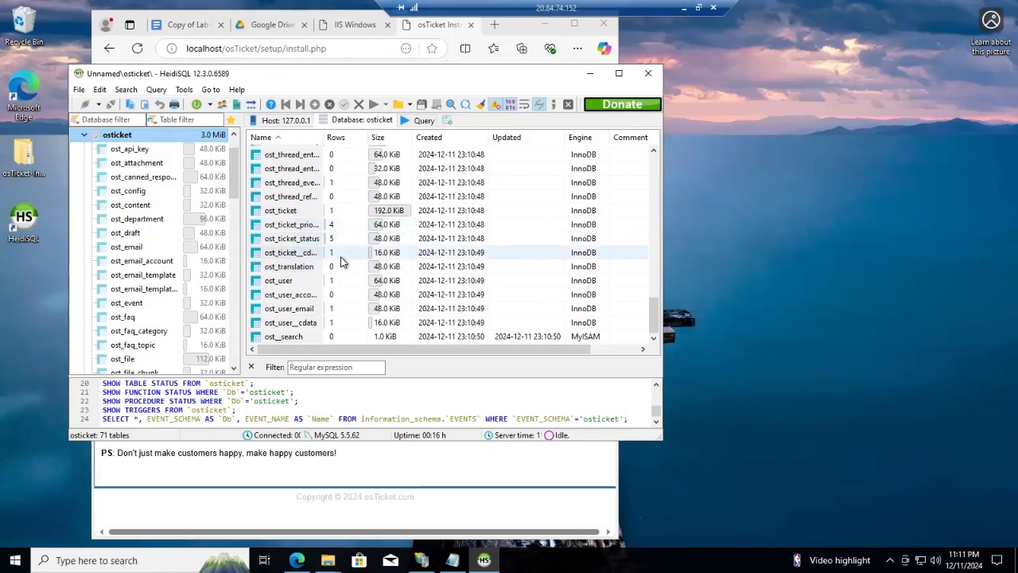
scroll(355, 263, "up", 11)
scroll(360, 263, "up", 8)
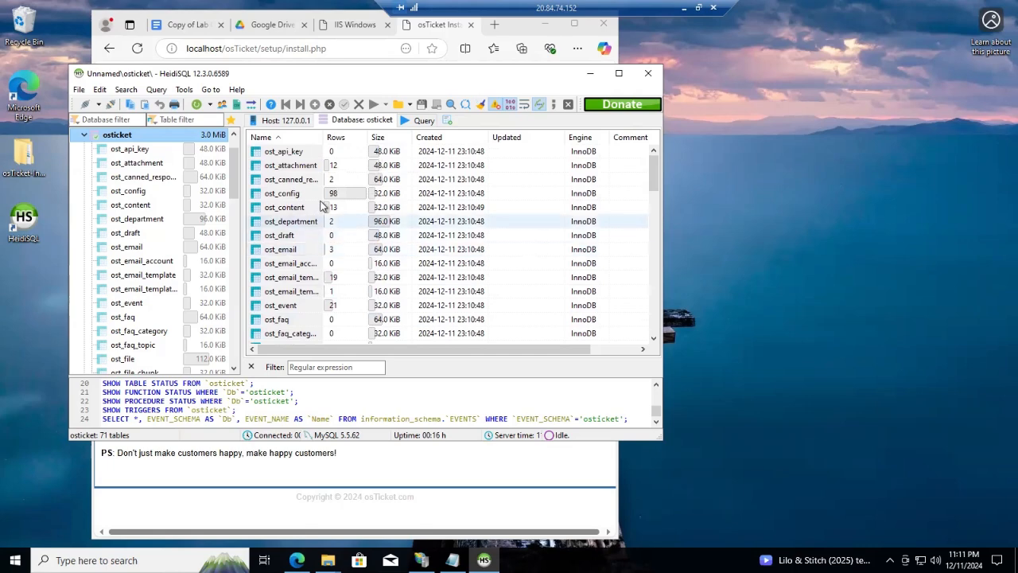
left_click_drag(473, 77, 612, 73)
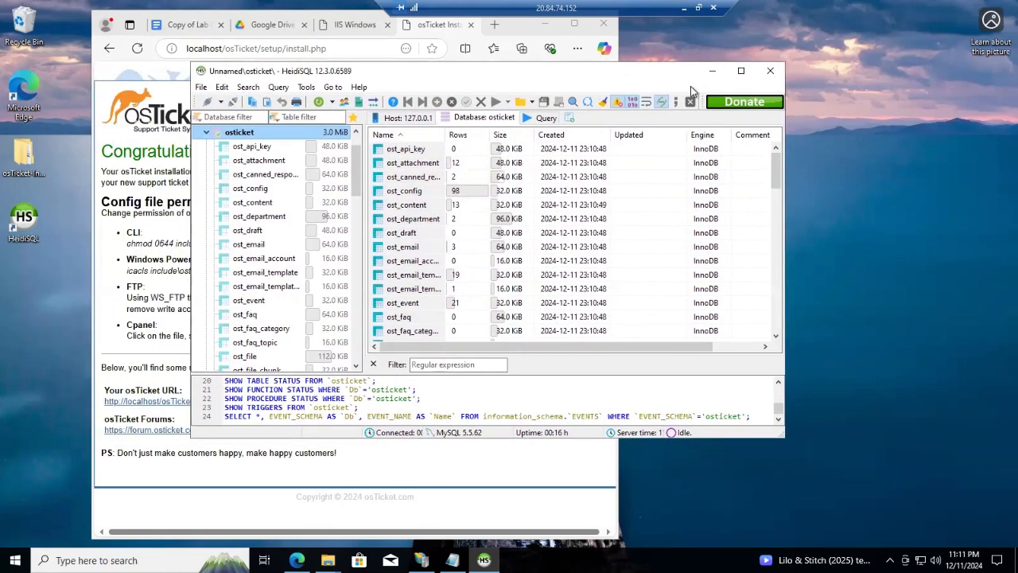
left_click(763, 71)
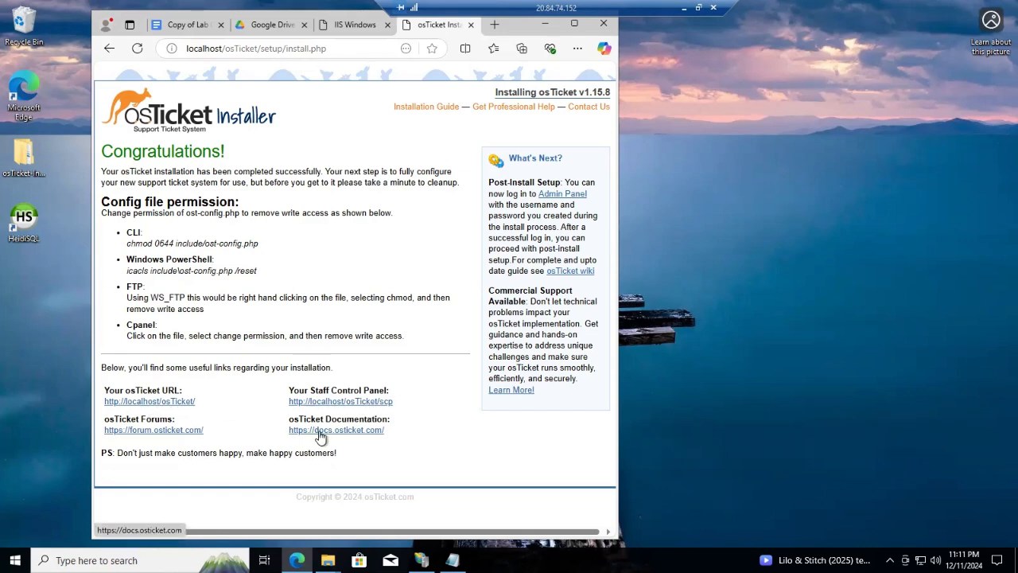
Copy the osTicket URL from the Congratulations page and load it in a new tab
left_click(494, 25)
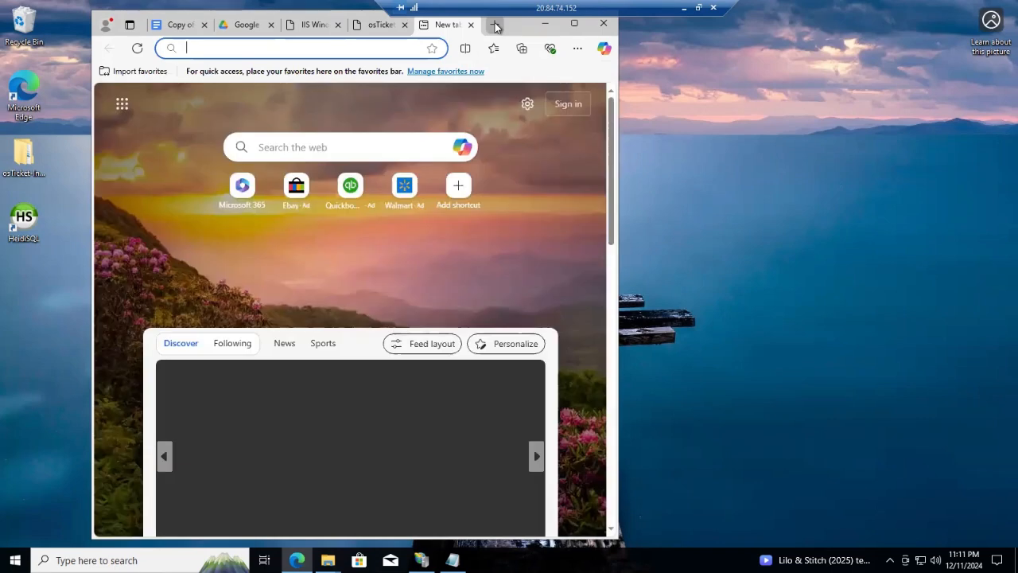
left_click(381, 25)
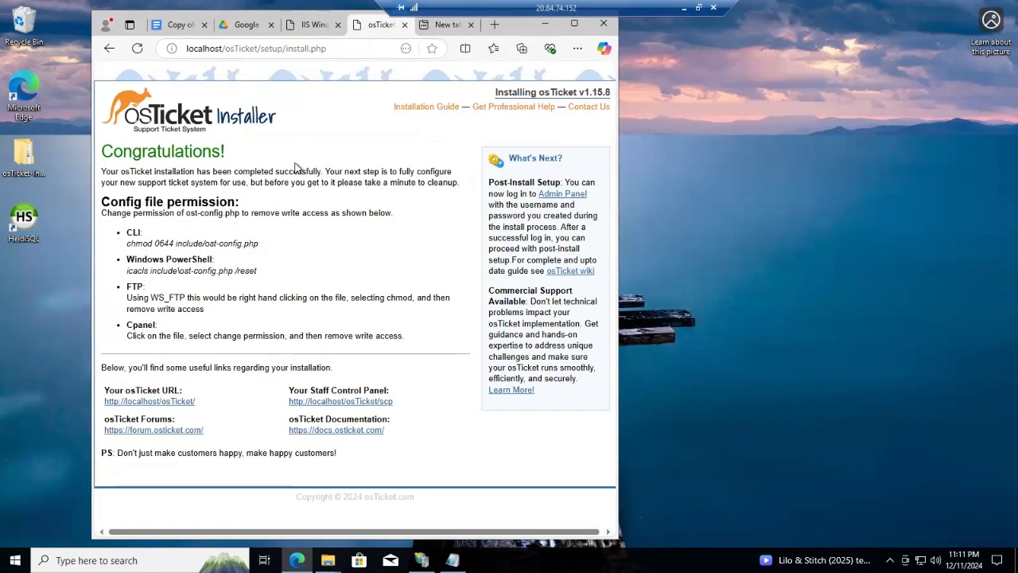
right_click(162, 404)
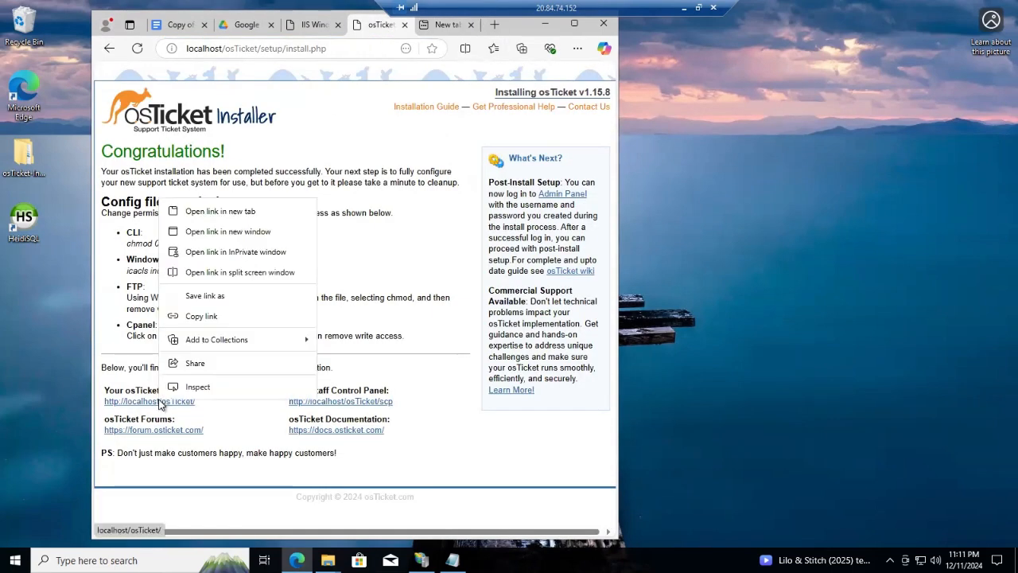
left_click(213, 316)
left_click(439, 26)
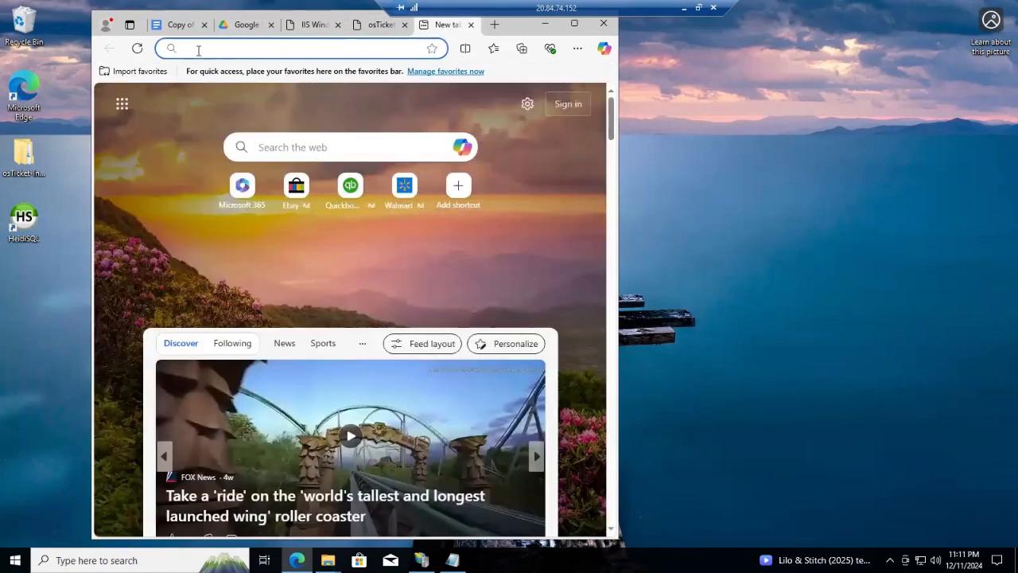
right_click(189, 47)
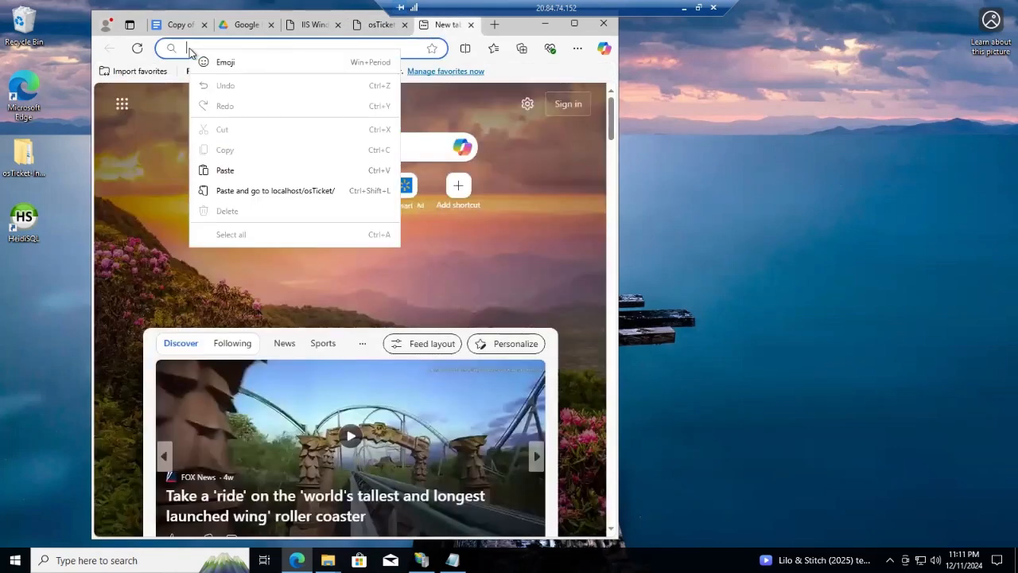
left_click(230, 169)
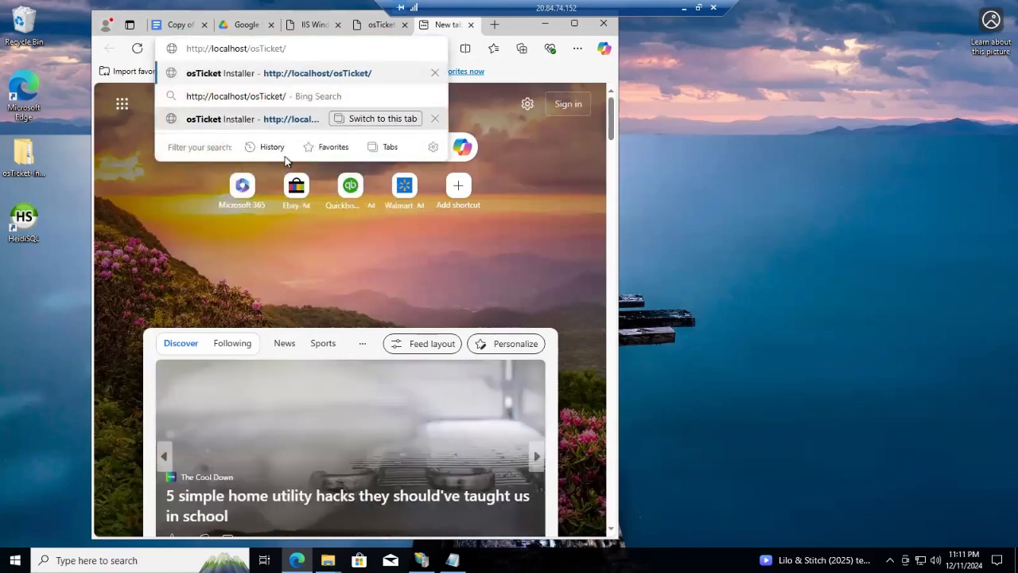
key("Return")
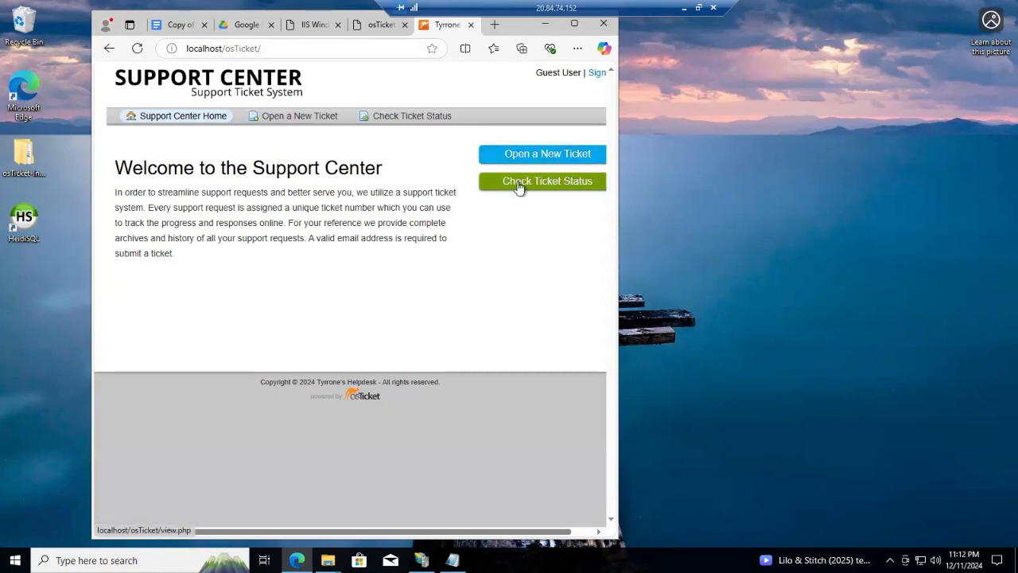
Open another blank tab and switch back to the installer's Congratulations page
left_click(372, 24)
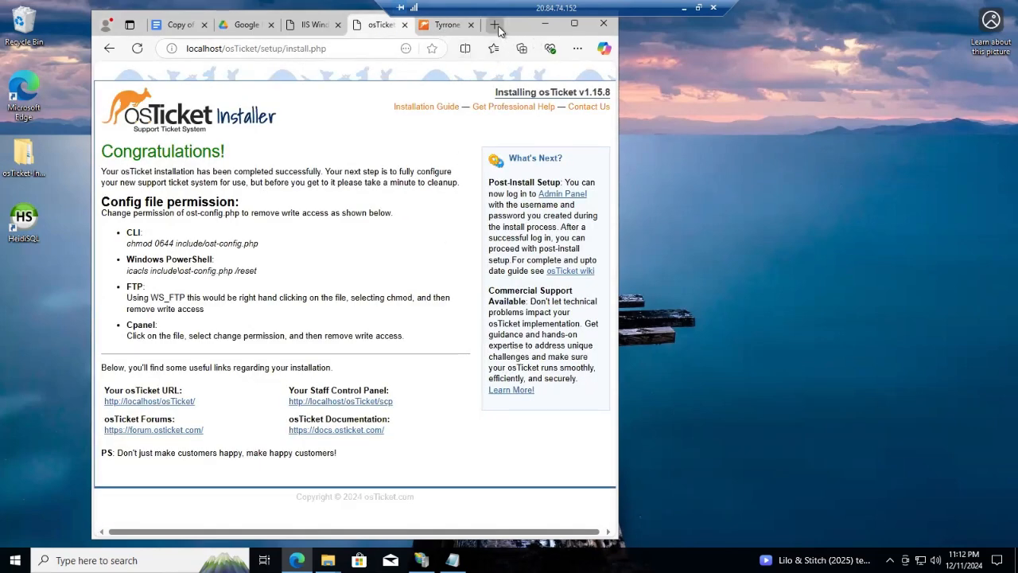
left_click(495, 25)
left_click(397, 27)
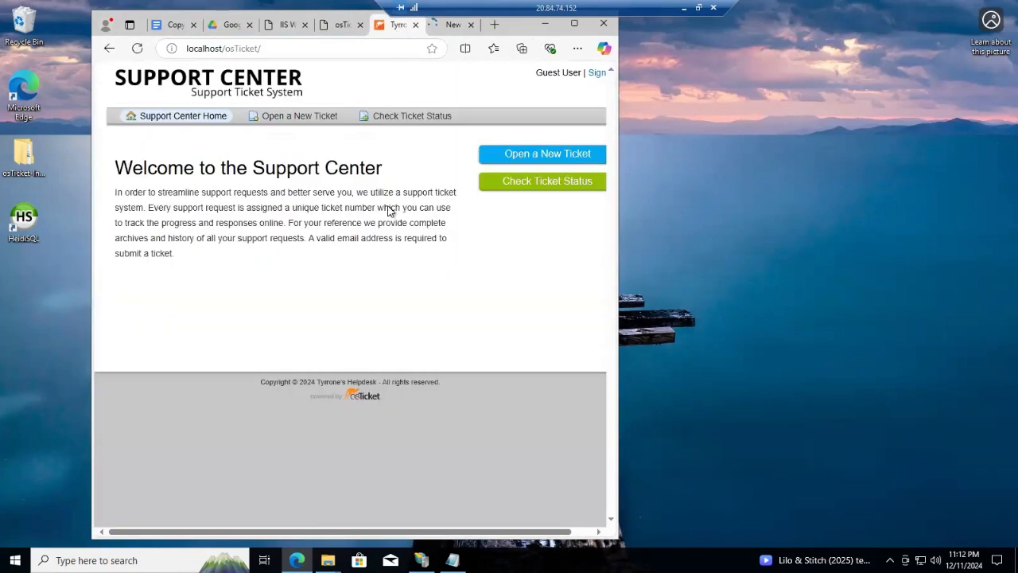
left_click(341, 25)
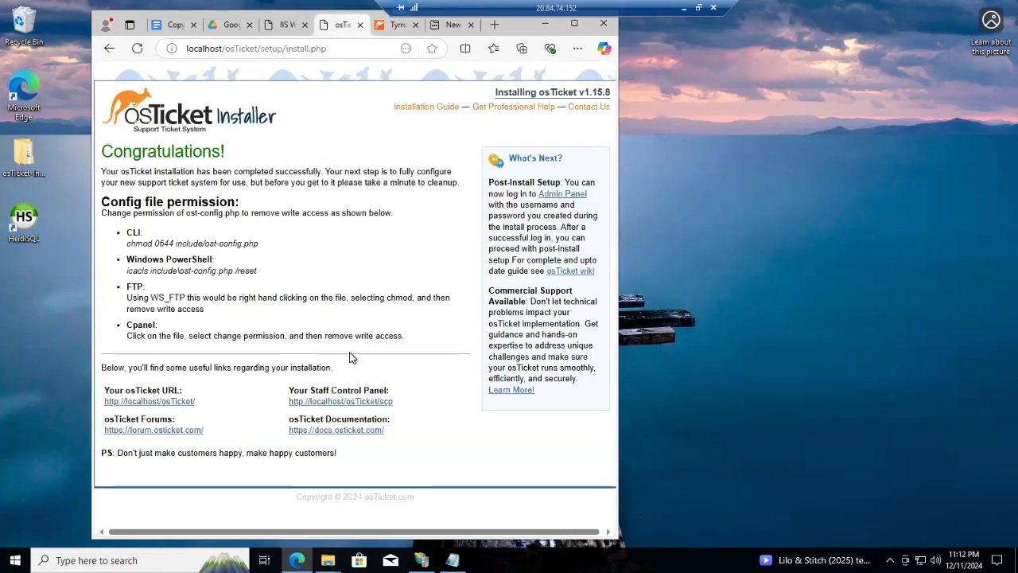
Copy the Staff Control Panel link and load localhost/osTicket/scp/login.php in the new tab
right_click(340, 402)
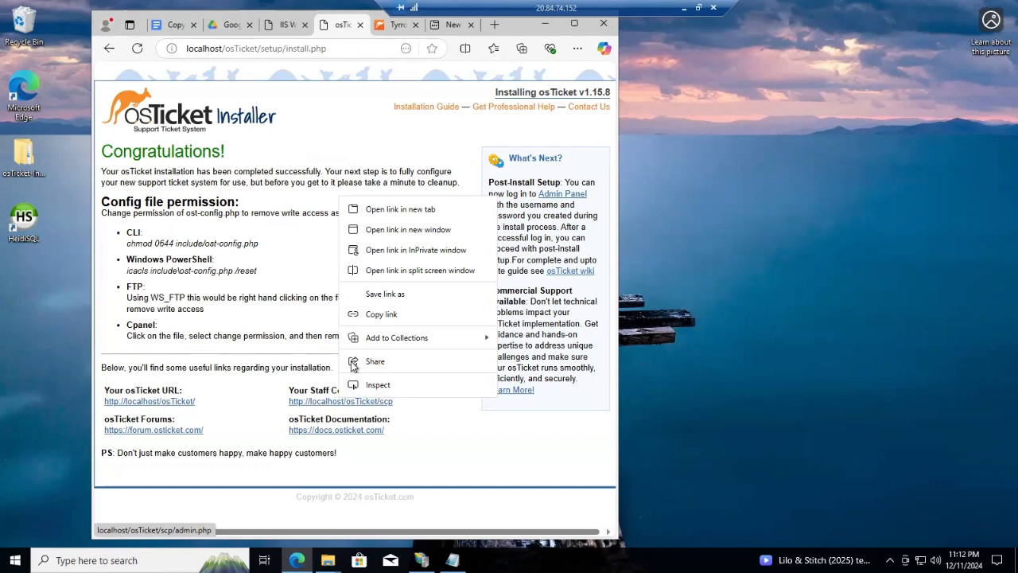
left_click(389, 315)
left_click(452, 26)
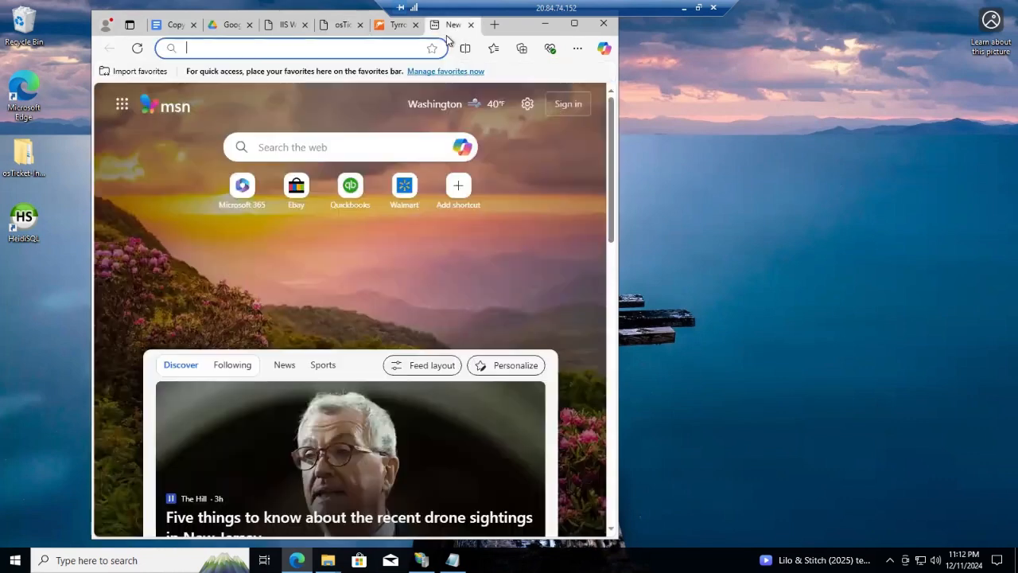
right_click(221, 47)
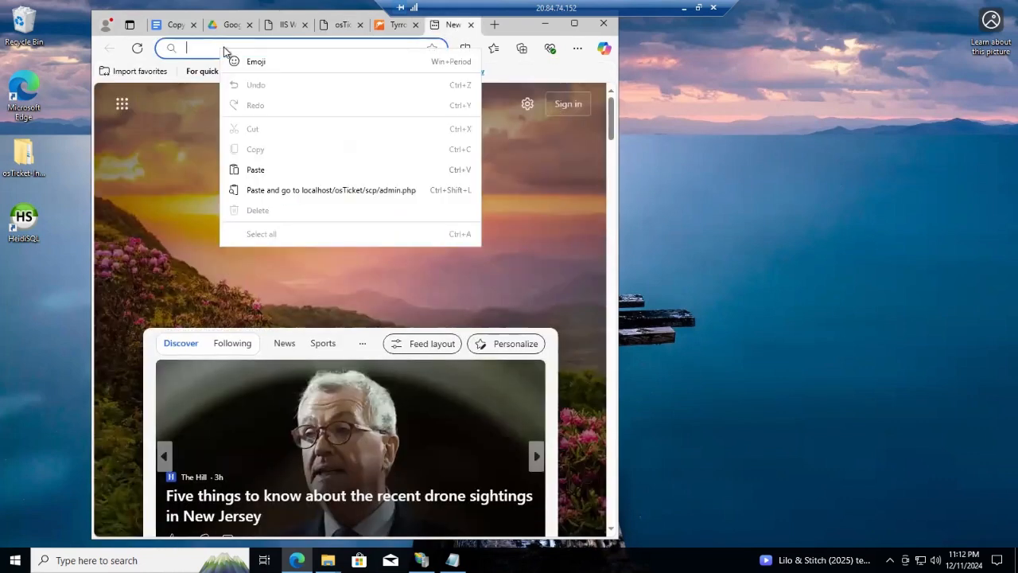
left_click(256, 167)
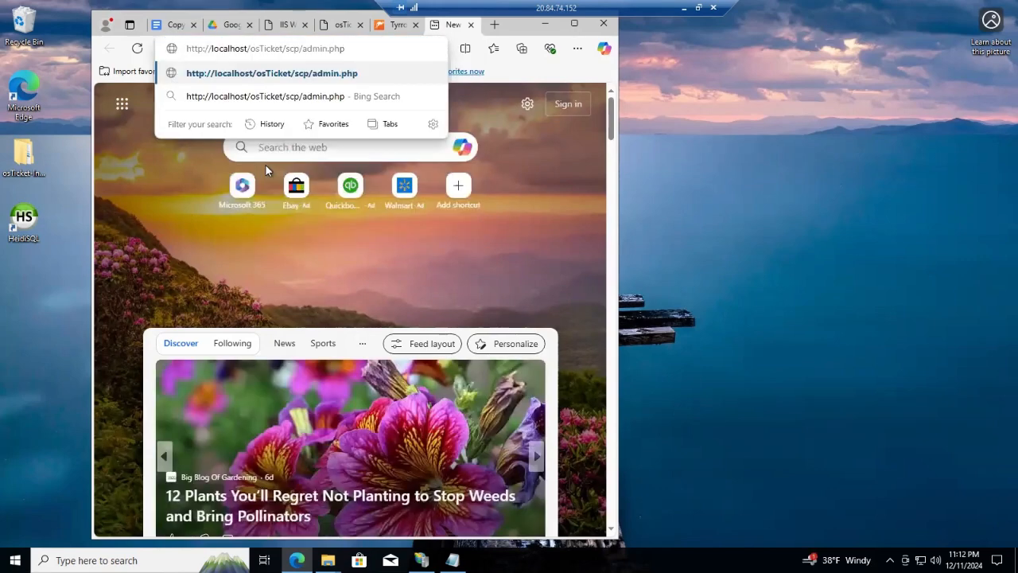
key("Return")
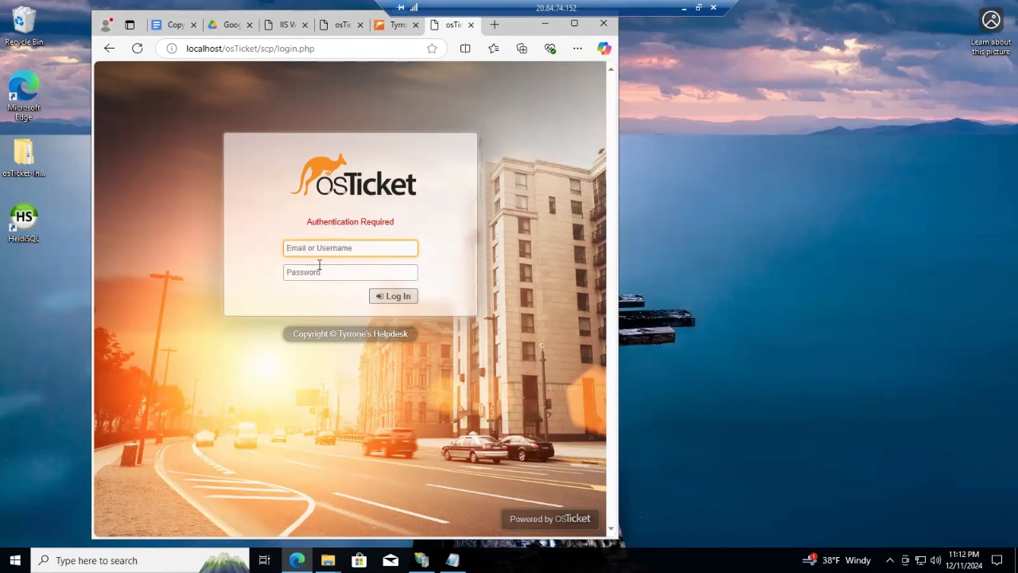
Scroll the Google Docs installation notes to the Clean up steps for setup and ost-config.php
left_click(170, 26)
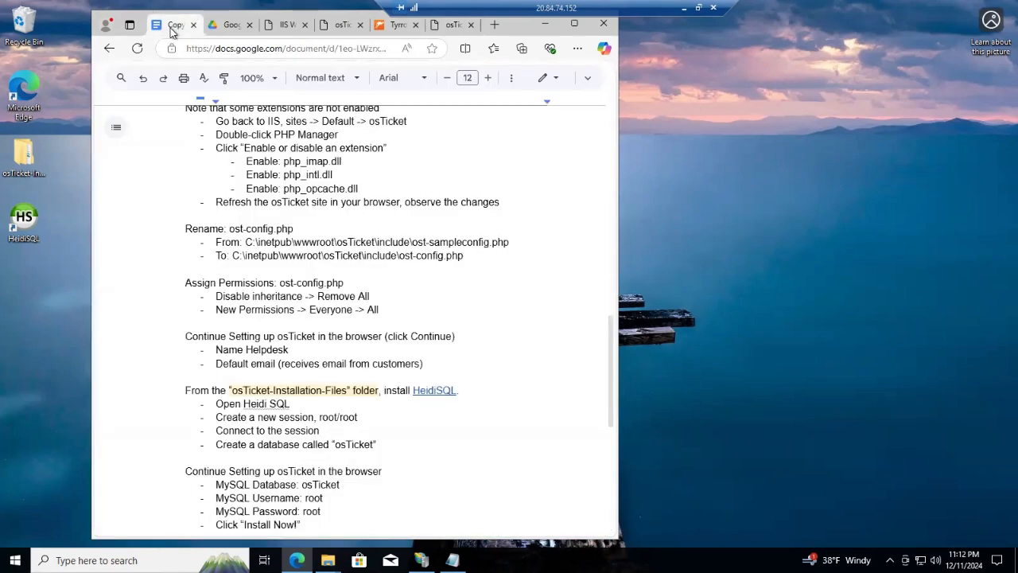
scroll(152, 355, "down", 5)
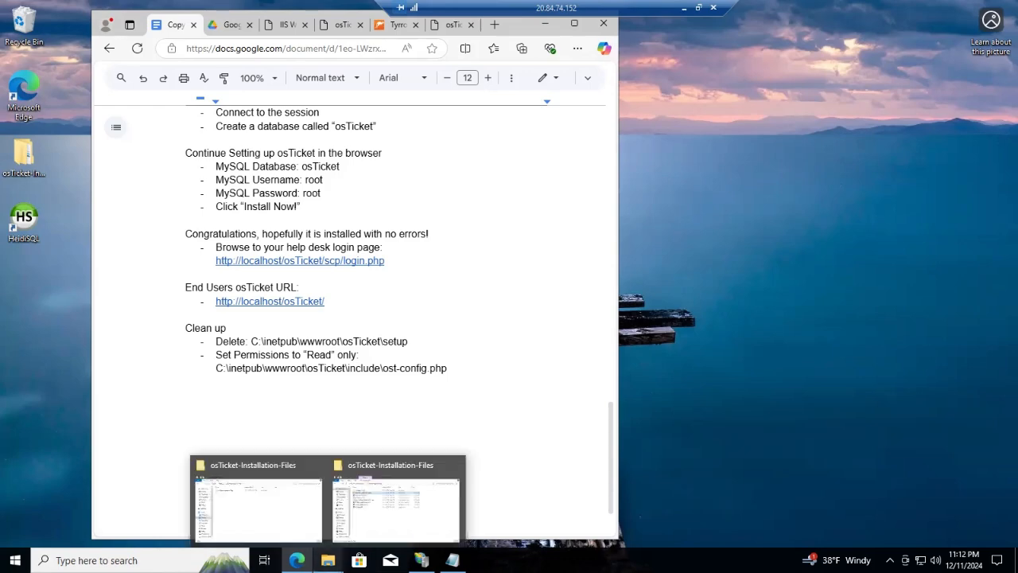
left_click(327, 560)
Browse File Explorer to C:\inetpub\wwwroot\osTicket
mouse_move(378, 522)
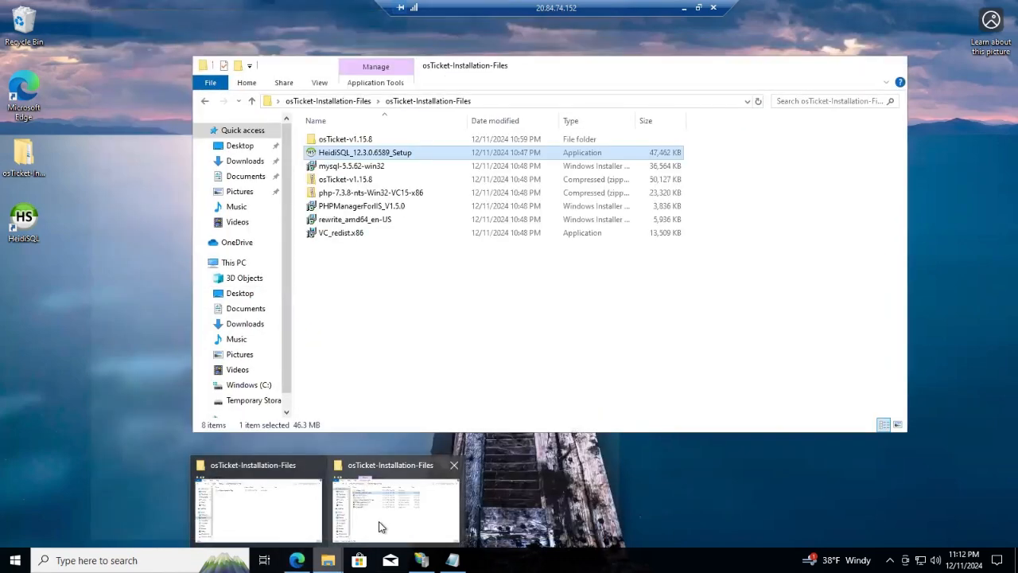
left_click(286, 522)
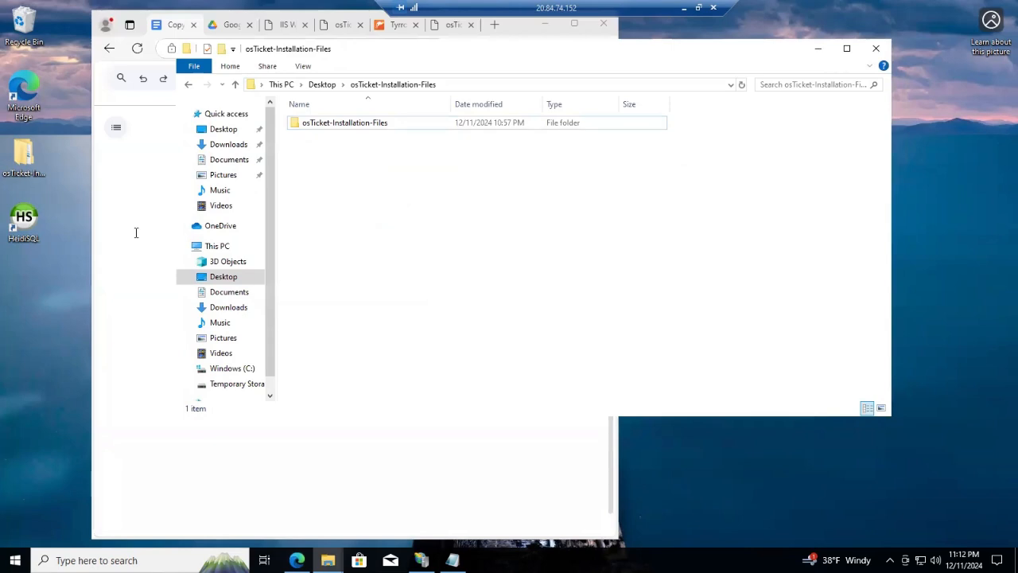
left_click(218, 248)
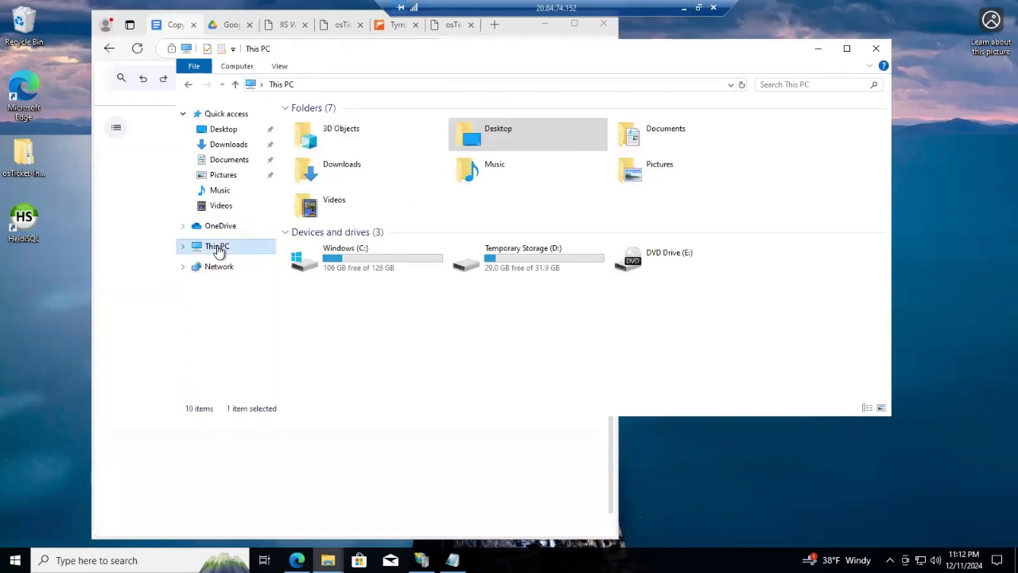
double_click(376, 254)
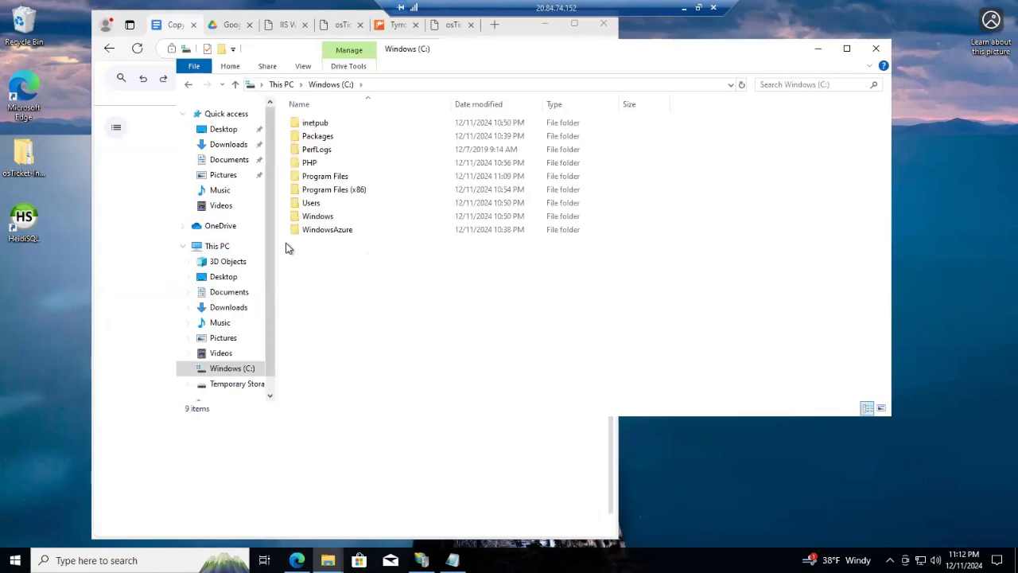
double_click(326, 125)
double_click(321, 176)
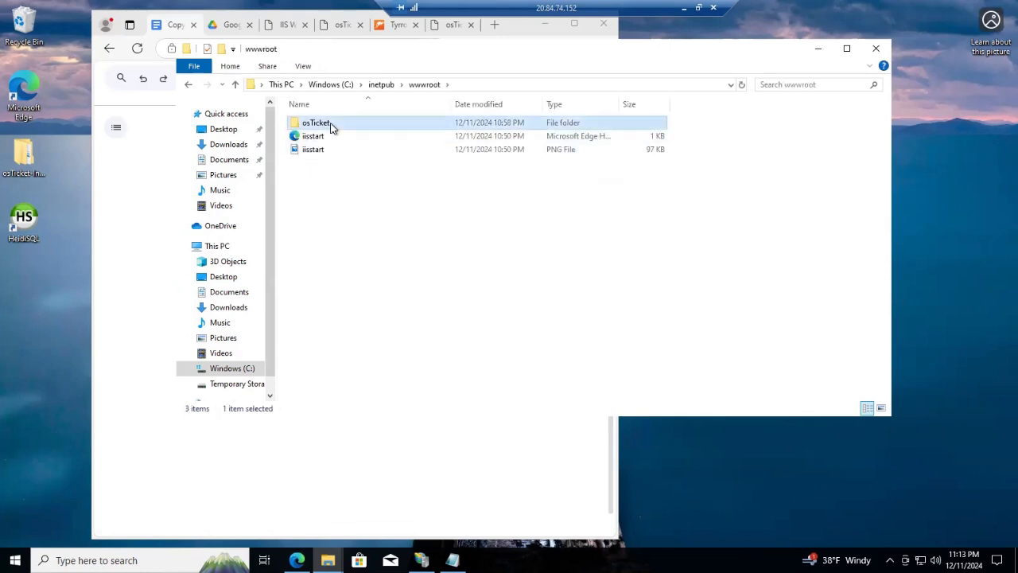
double_click(332, 126)
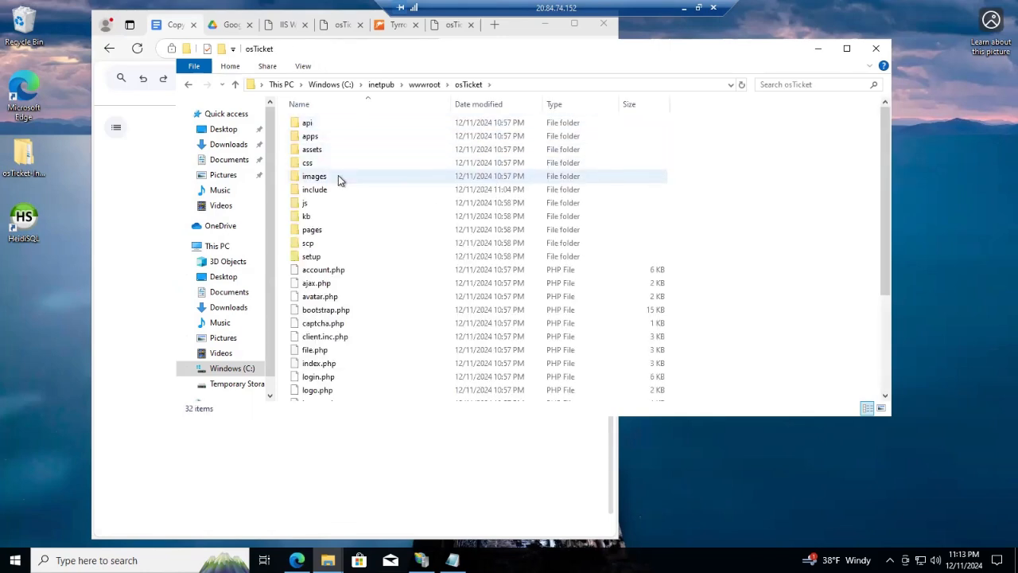
Delete the setup folder, leaving 31 items in the osTicket folder
left_click(332, 255)
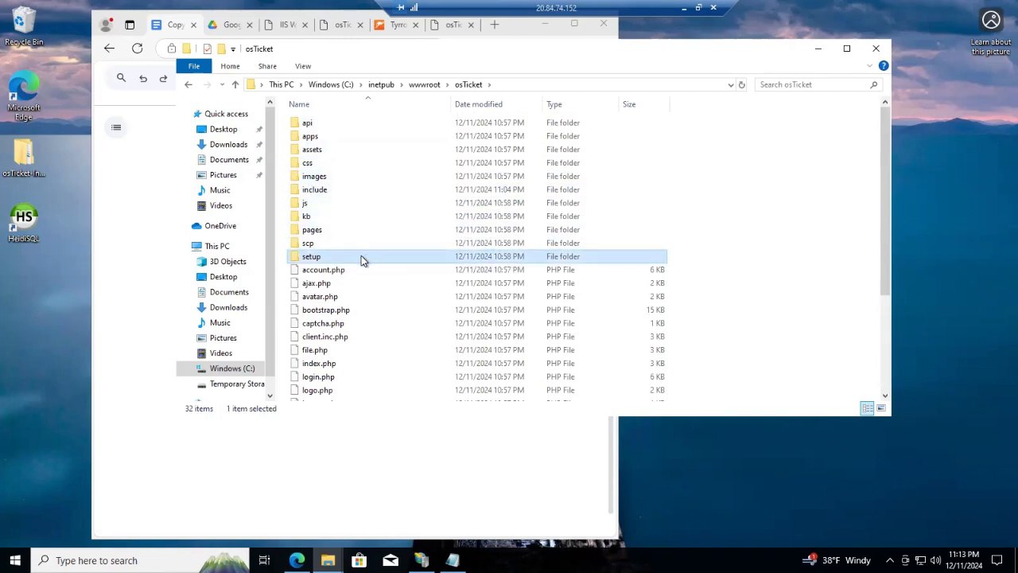
right_click(361, 258)
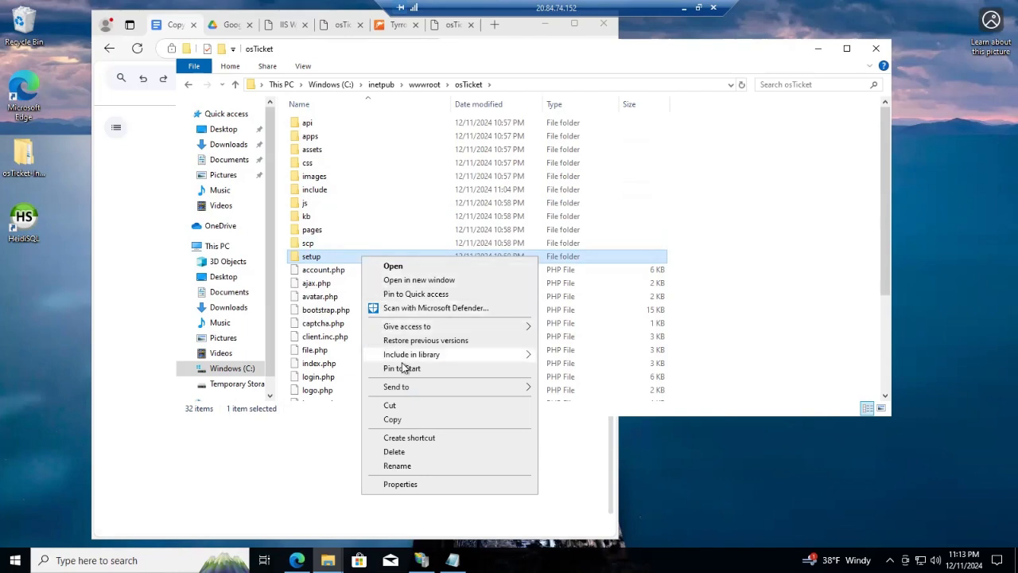
left_click(410, 452)
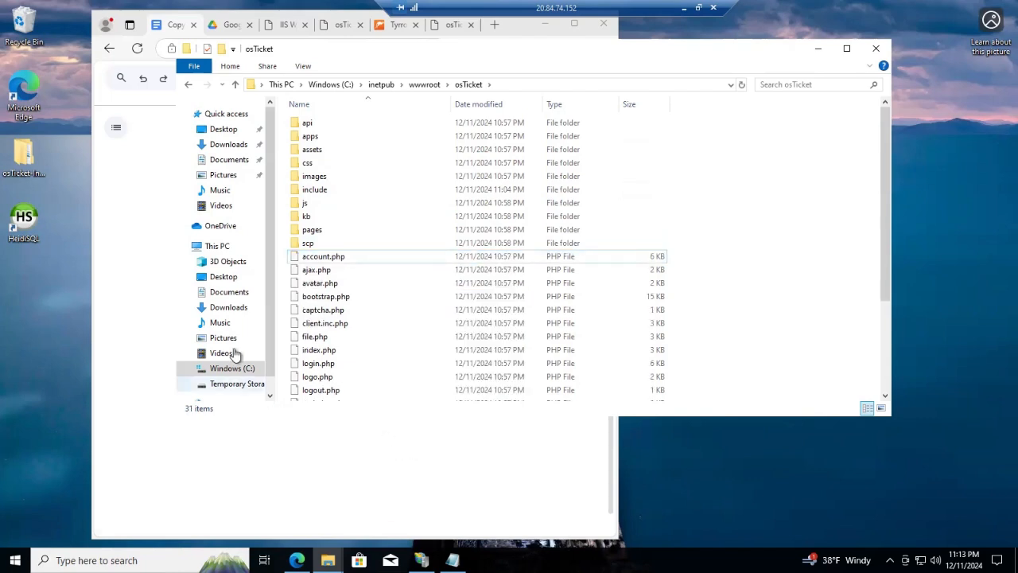
Open the Properties of ost-config.php in the include folder
double_click(334, 196)
scroll(348, 312, "down", 3)
scroll(351, 313, "down", 9)
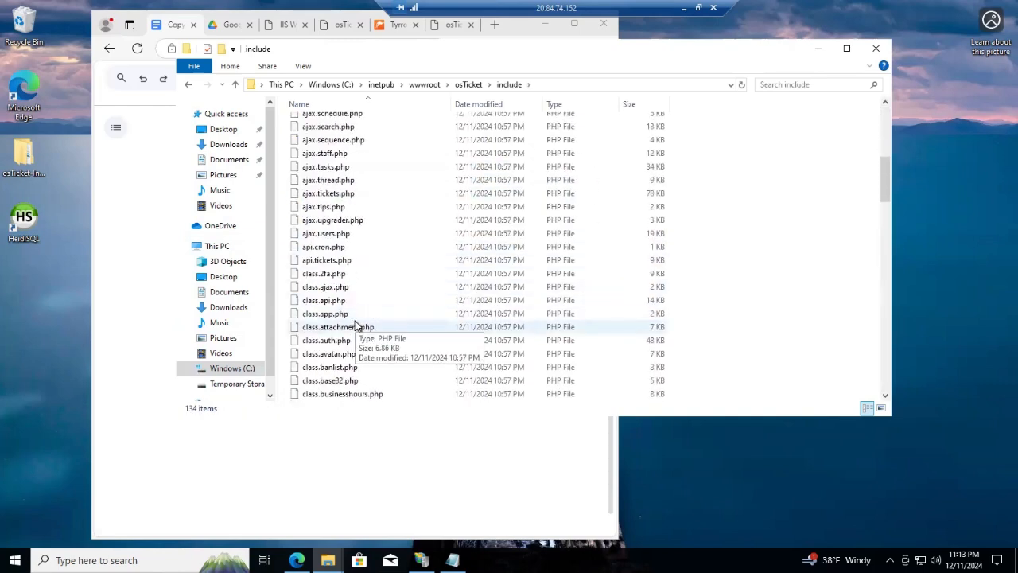
scroll(354, 340, "down", 9)
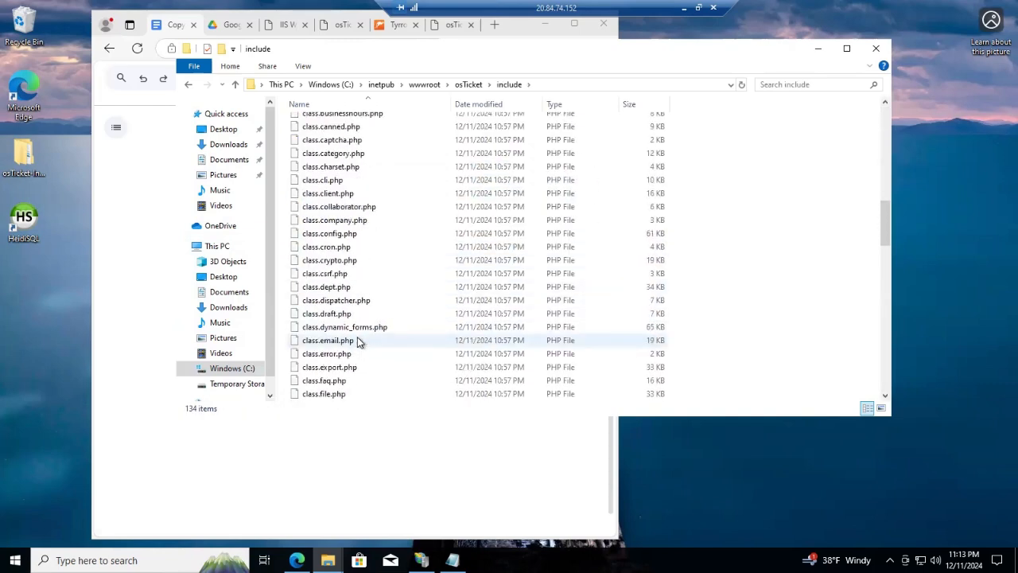
scroll(347, 345, "down", 5)
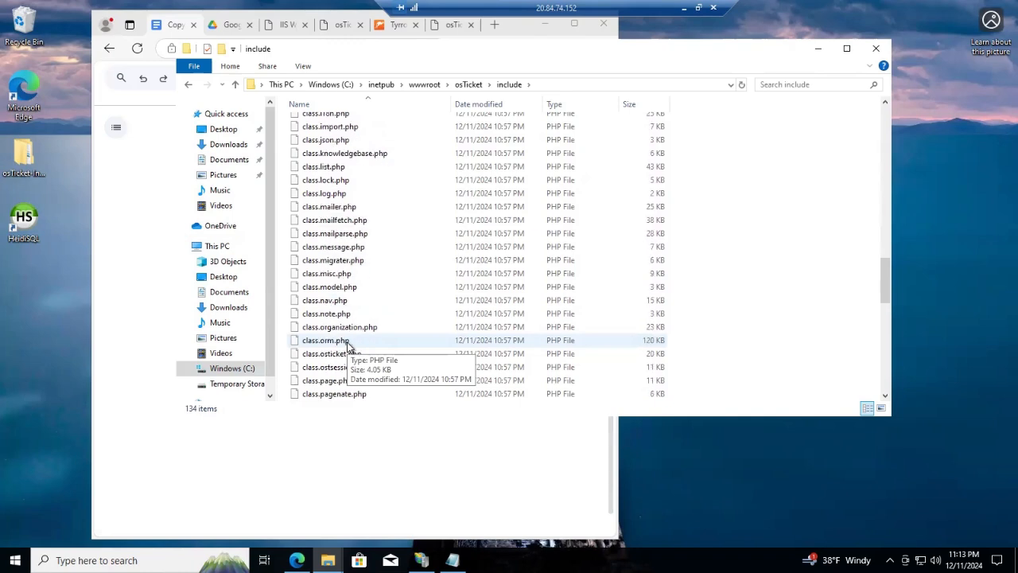
scroll(348, 344, "down", 11)
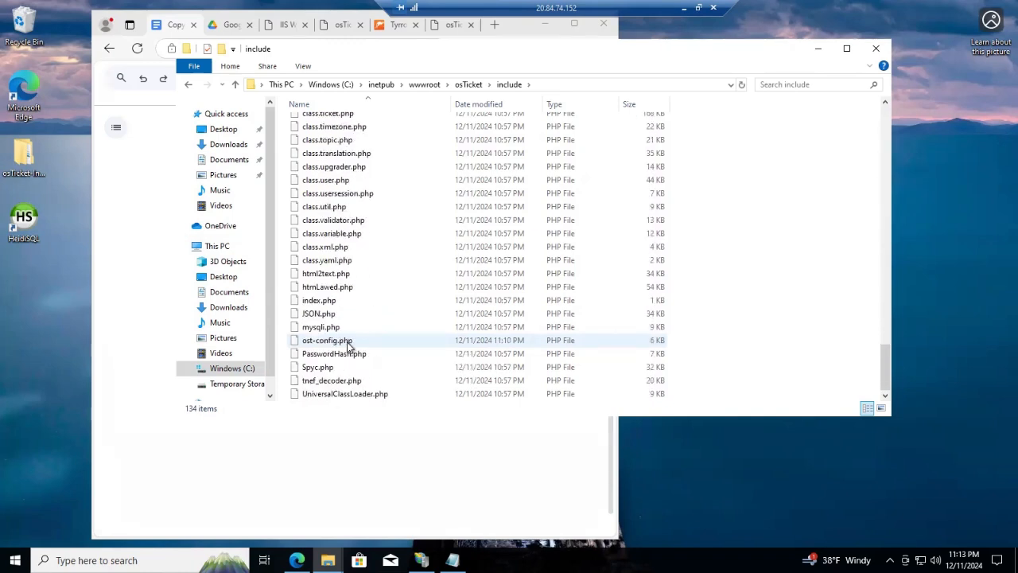
right_click(357, 338)
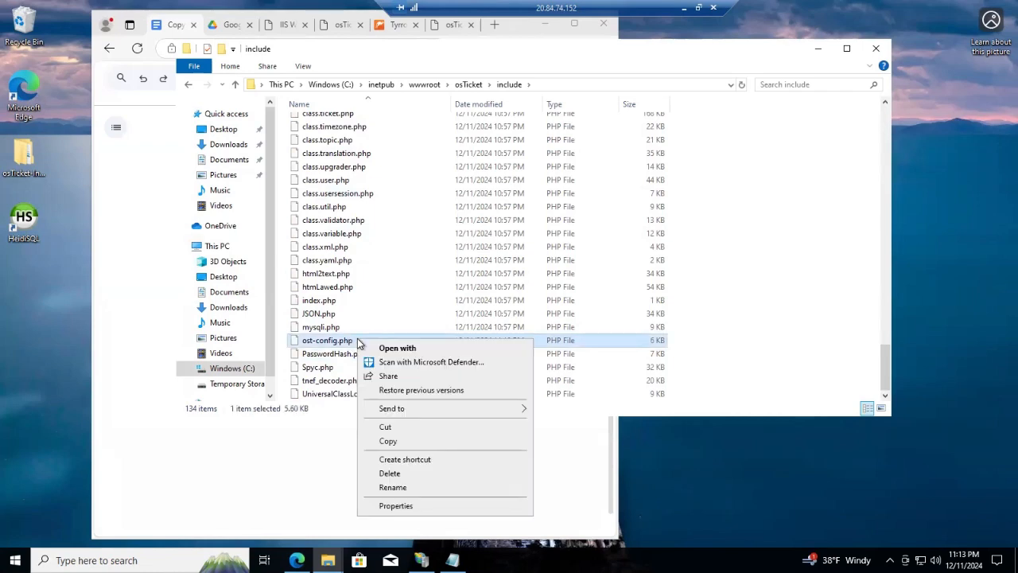
left_click(399, 507)
In Advanced security, clear Full control, Modify, Read & execute and Write for Everyone, keeping Read
left_click(419, 252)
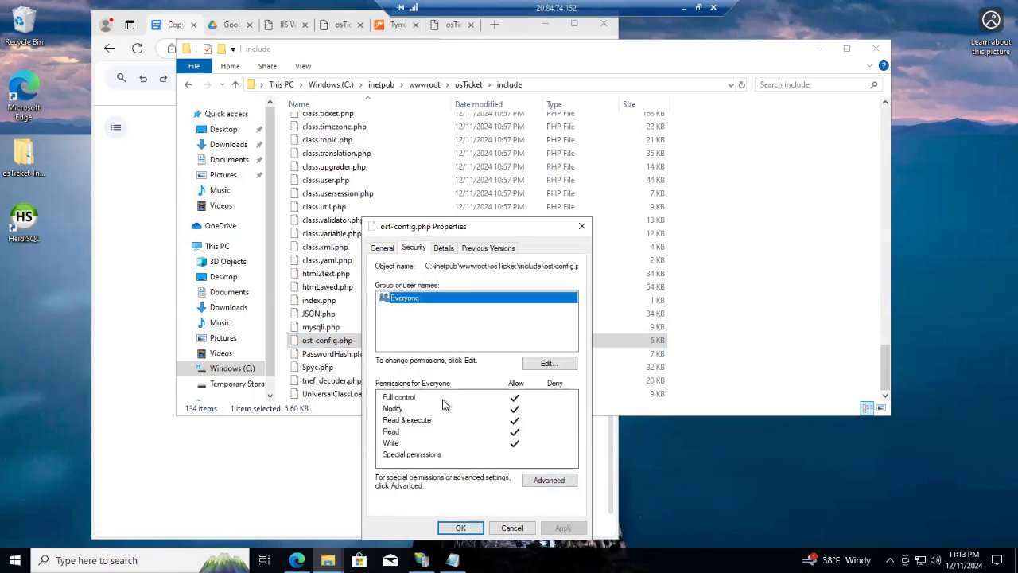
left_click(548, 480)
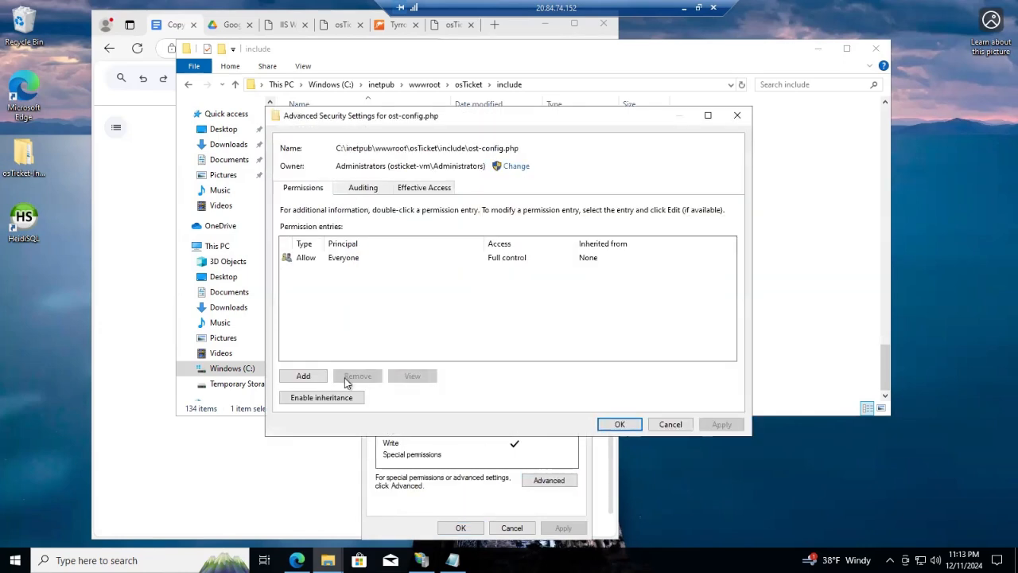
left_click(339, 258)
left_click(413, 376)
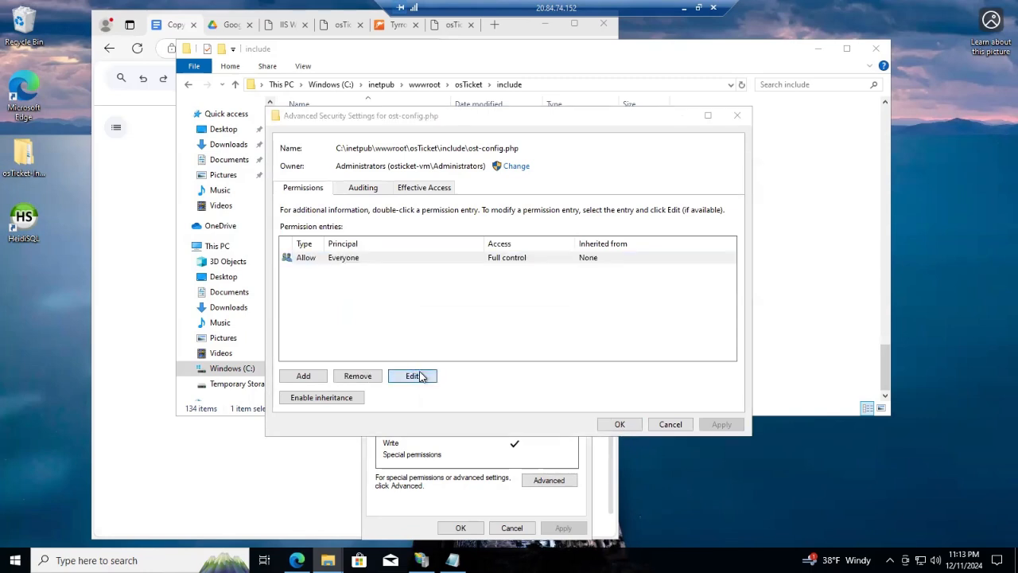
left_click(277, 205)
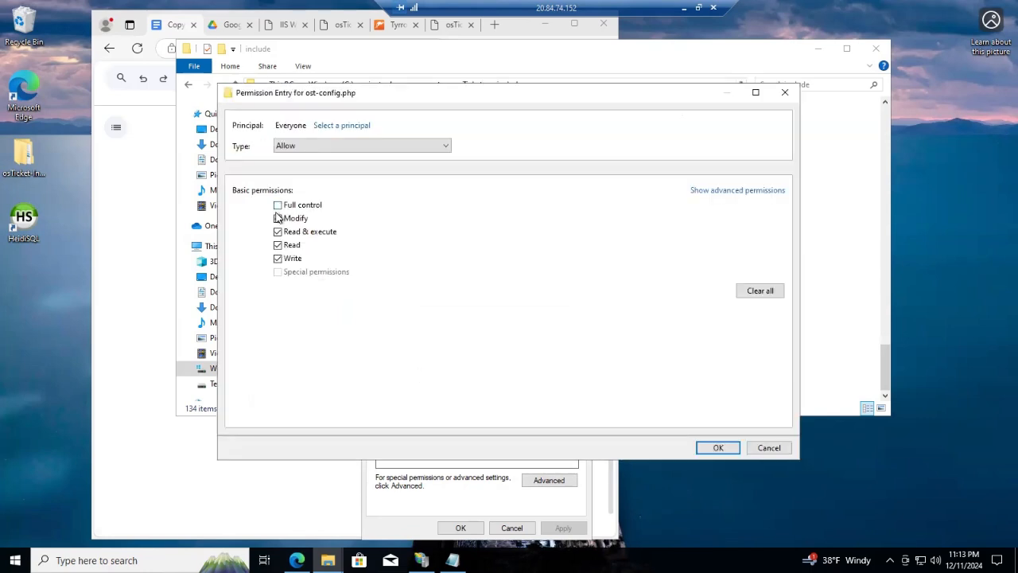
left_click(278, 218)
left_click(277, 232)
left_click(278, 259)
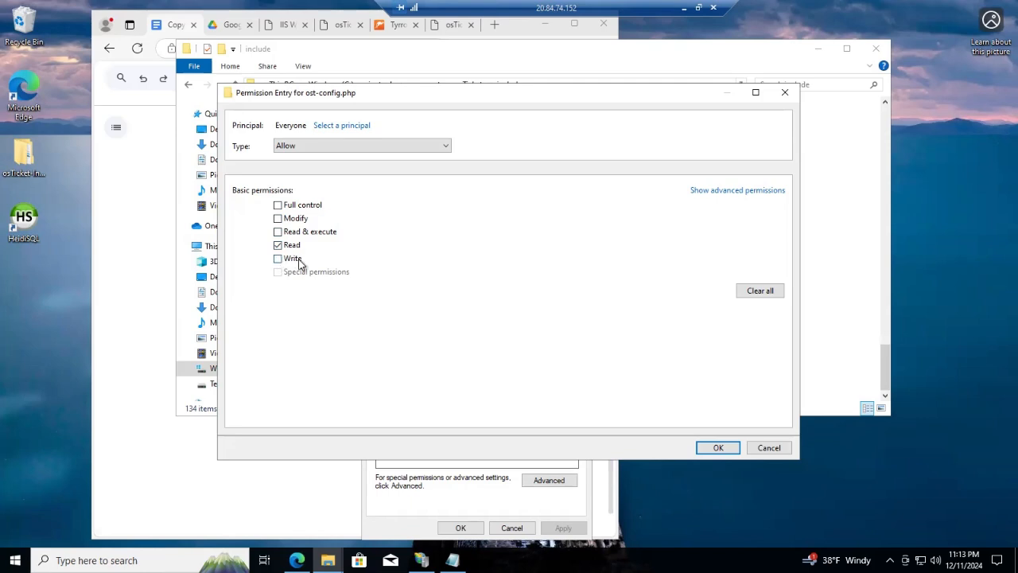
Confirm and apply the Everyone read-only permission on ost-config.php across all dialogs
left_click(716, 448)
left_click(722, 424)
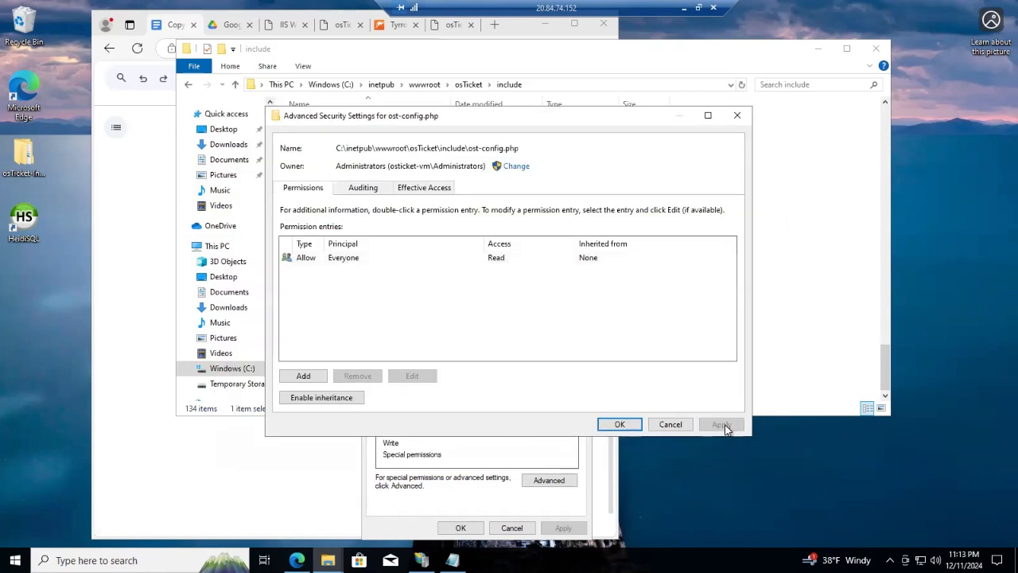
left_click(633, 427)
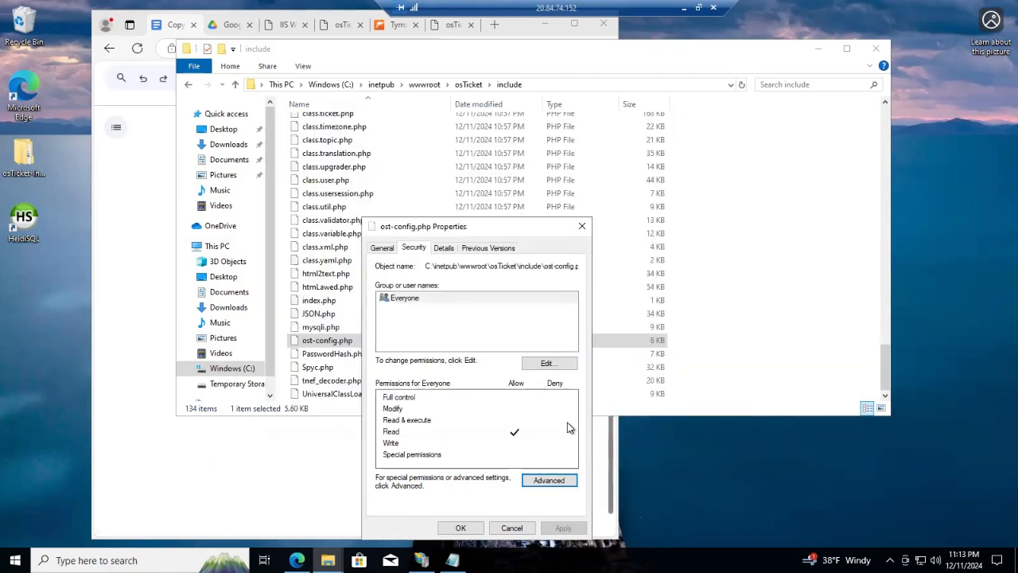
left_click(461, 528)
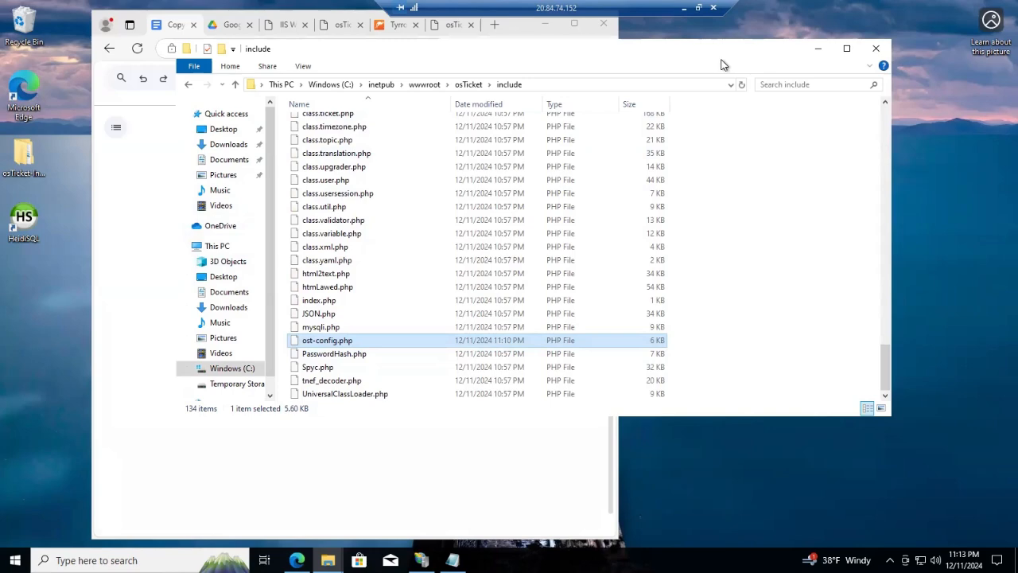
left_click_drag(722, 54, 730, 78)
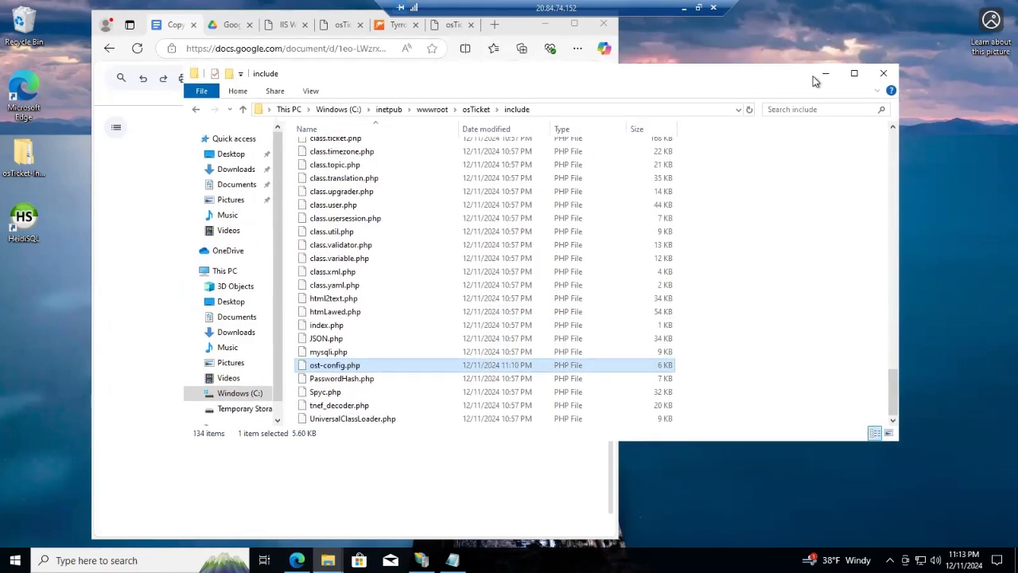
Close File Explorer, check the staff login tab, then return to the installer Congratulations tab
left_click(883, 75)
scroll(565, 156, "up", 20)
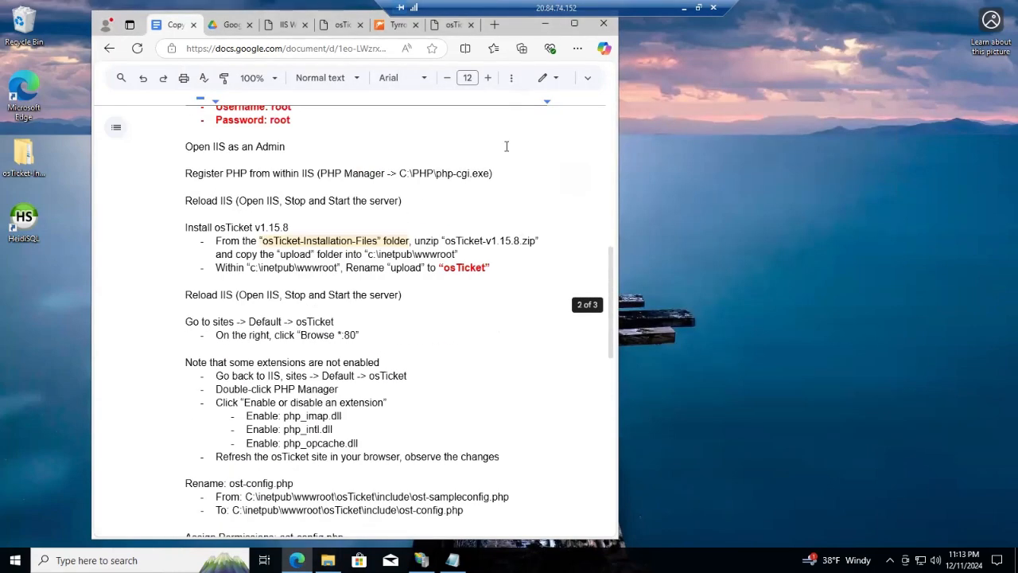
left_click(323, 26)
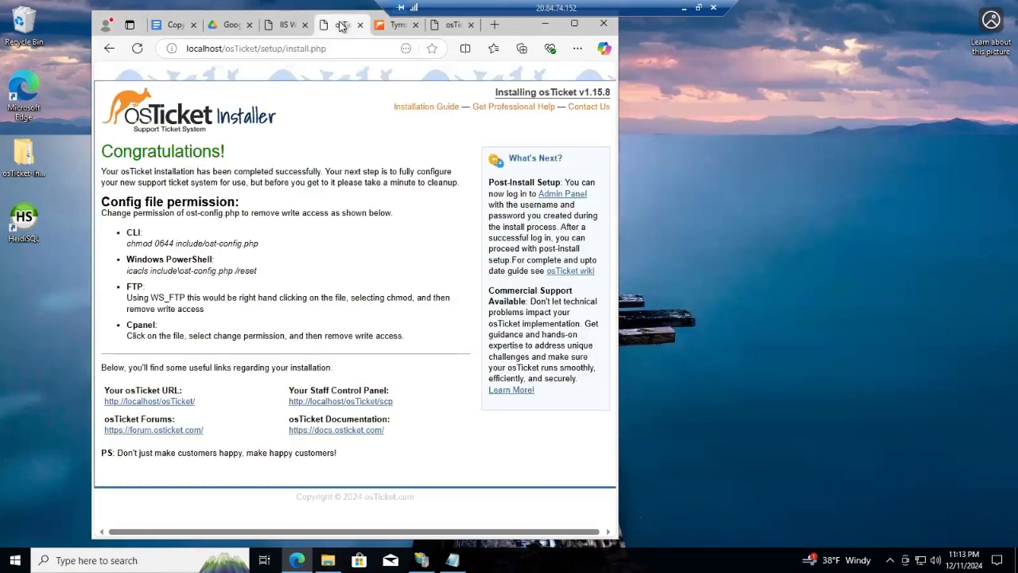
left_click(391, 28)
left_click(455, 28)
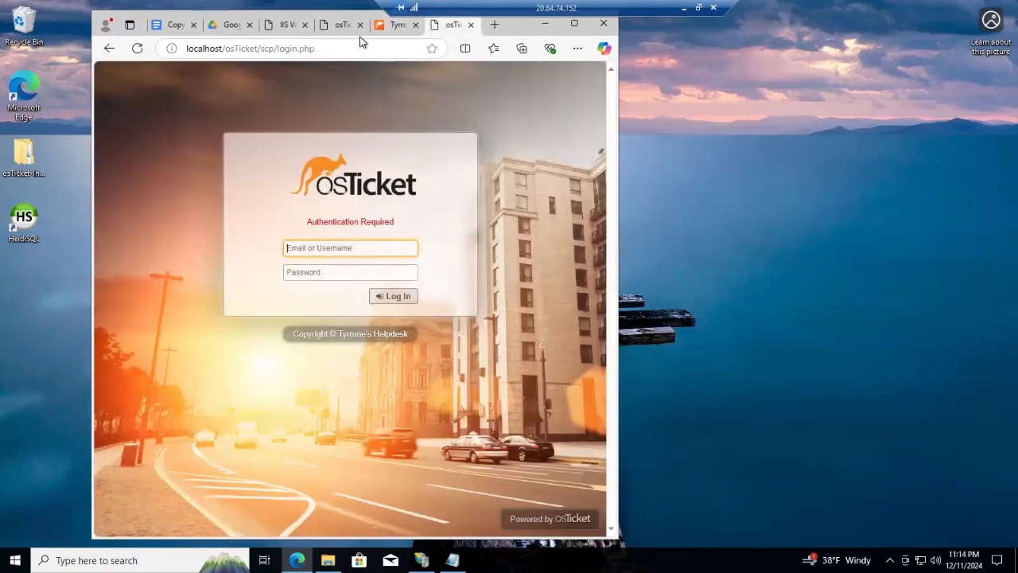
left_click(342, 26)
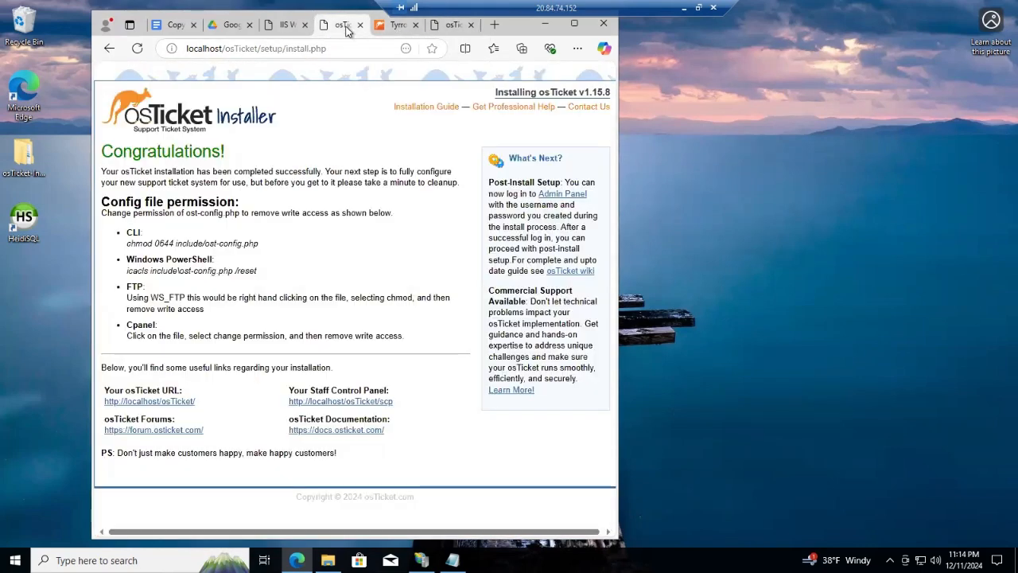